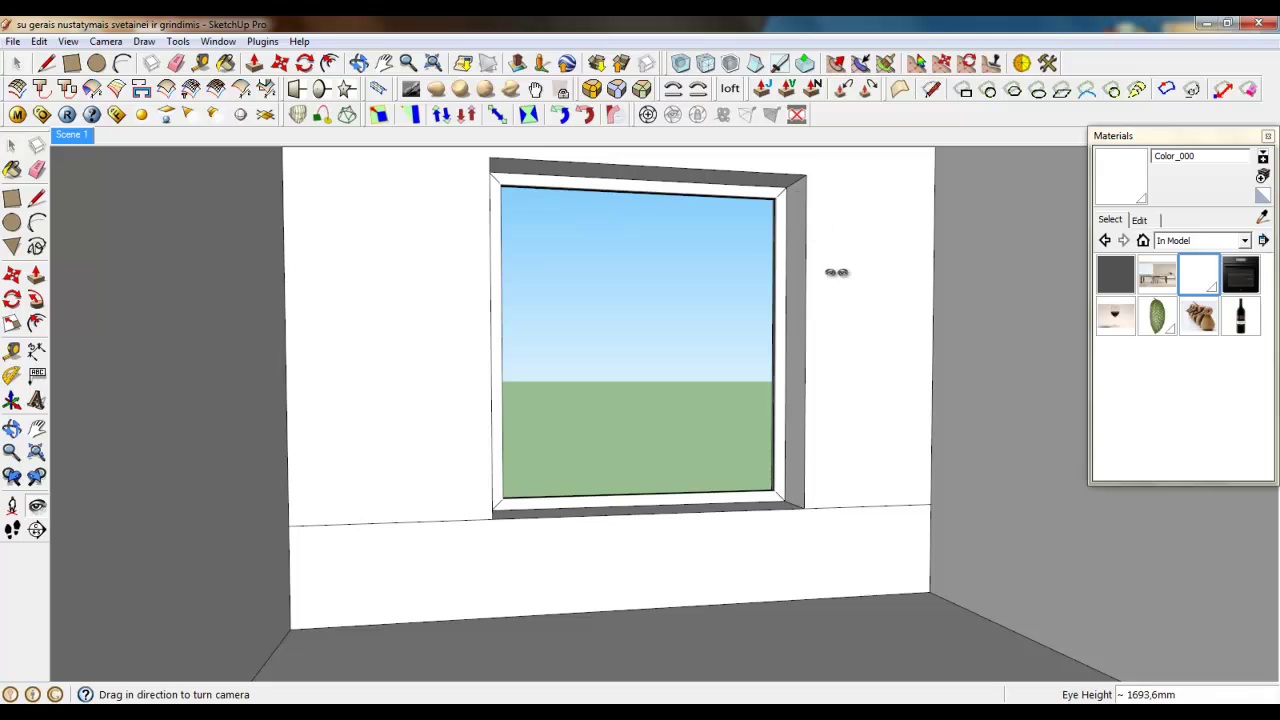
Examine the room with the large window and the overall house layout from above
{"action": "middle_click_drag", "start_coordinate": [841, 222], "coordinate": [989, 274]}
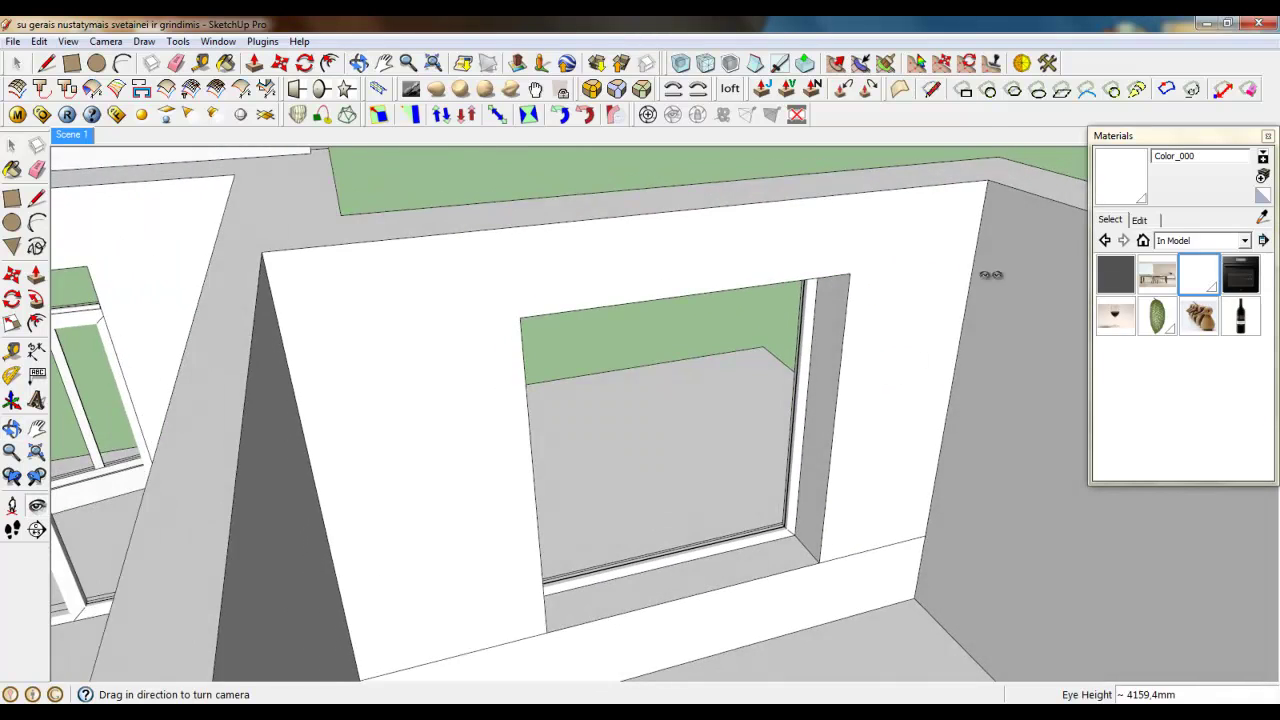
{"action": "scroll", "coordinate": [989, 274], "scroll_direction": "down", "scroll_amount": 4}
{"action": "scroll", "coordinate": [972, 338], "scroll_direction": "down", "scroll_amount": 4}
{"action": "middle_click_drag", "start_coordinate": [766, 382], "coordinate": [915, 520]}
{"action": "middle_click_drag", "start_coordinate": [689, 517], "coordinate": [781, 466]}
{"action": "scroll", "coordinate": [781, 466], "scroll_direction": "down", "scroll_amount": 2}
{"action": "scroll", "coordinate": [900, 440], "scroll_direction": "up", "scroll_amount": 2}
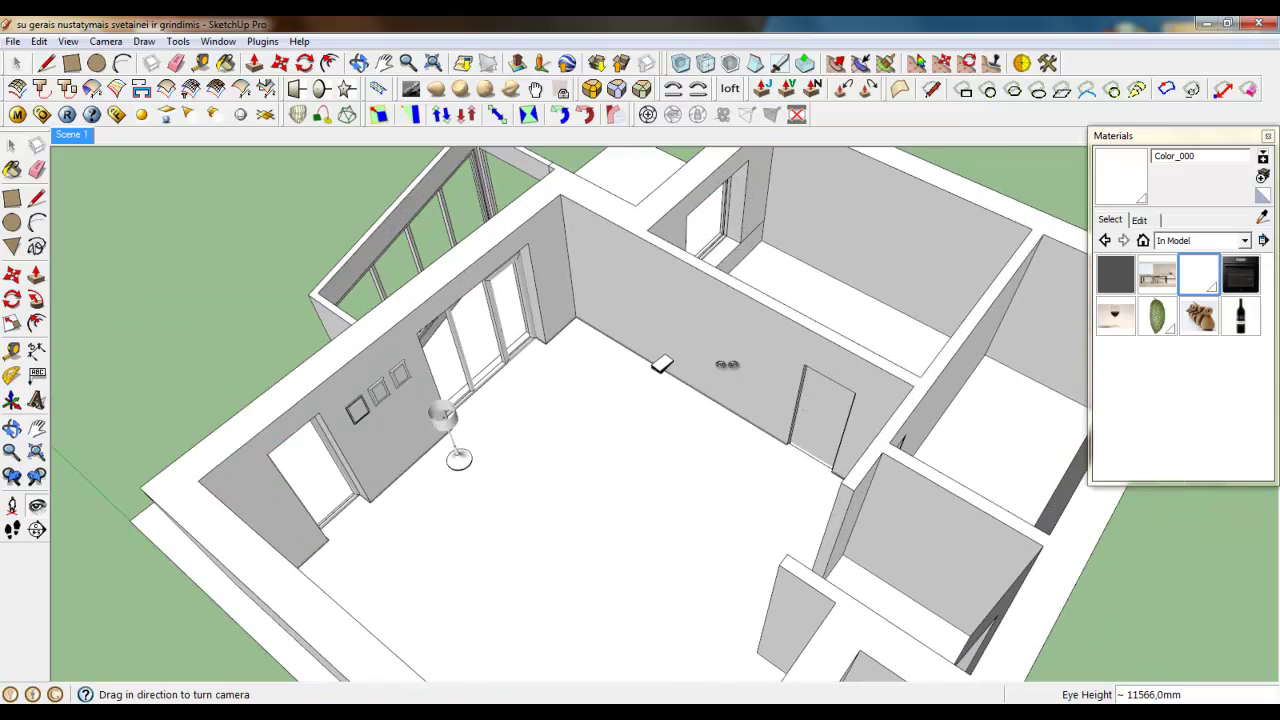
{"action": "scroll", "coordinate": [716, 309], "scroll_direction": "down", "scroll_amount": 2}
{"action": "middle_click_drag", "start_coordinate": [748, 412], "coordinate": [640, 402]}
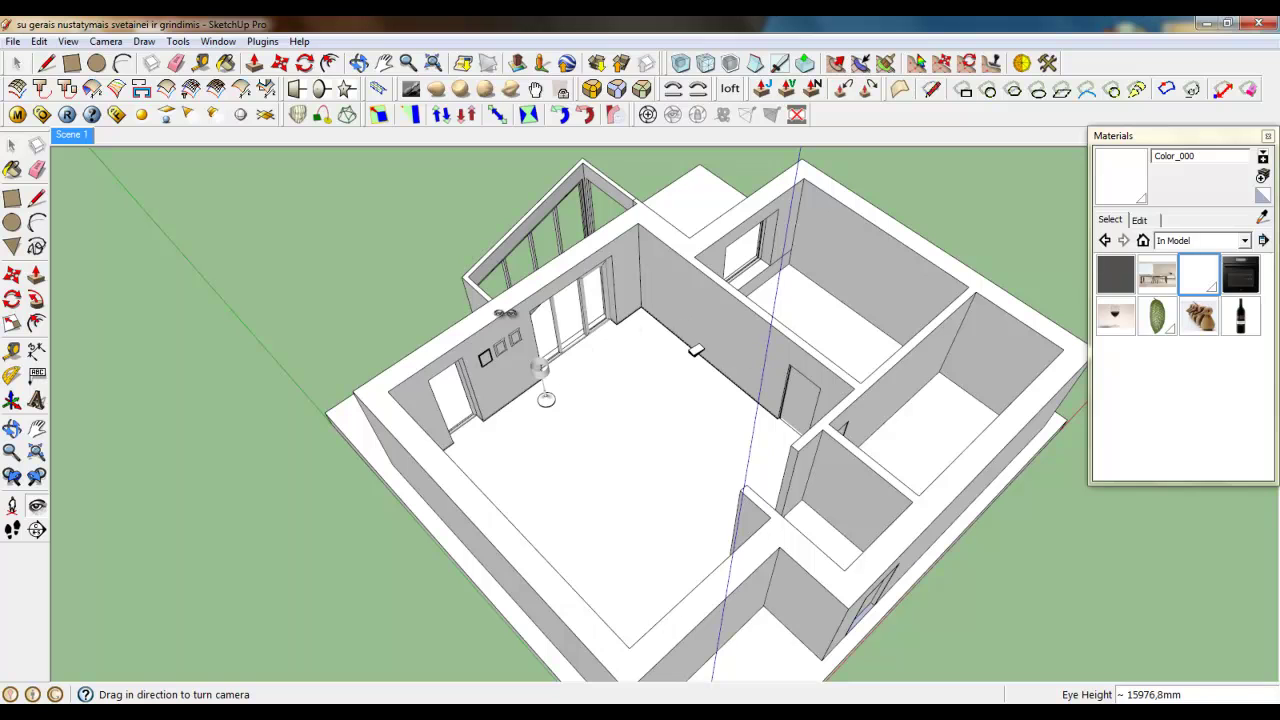
{"action": "left_click", "coordinate": [68, 41]}
{"action": "left_click", "coordinate": [118, 101]}
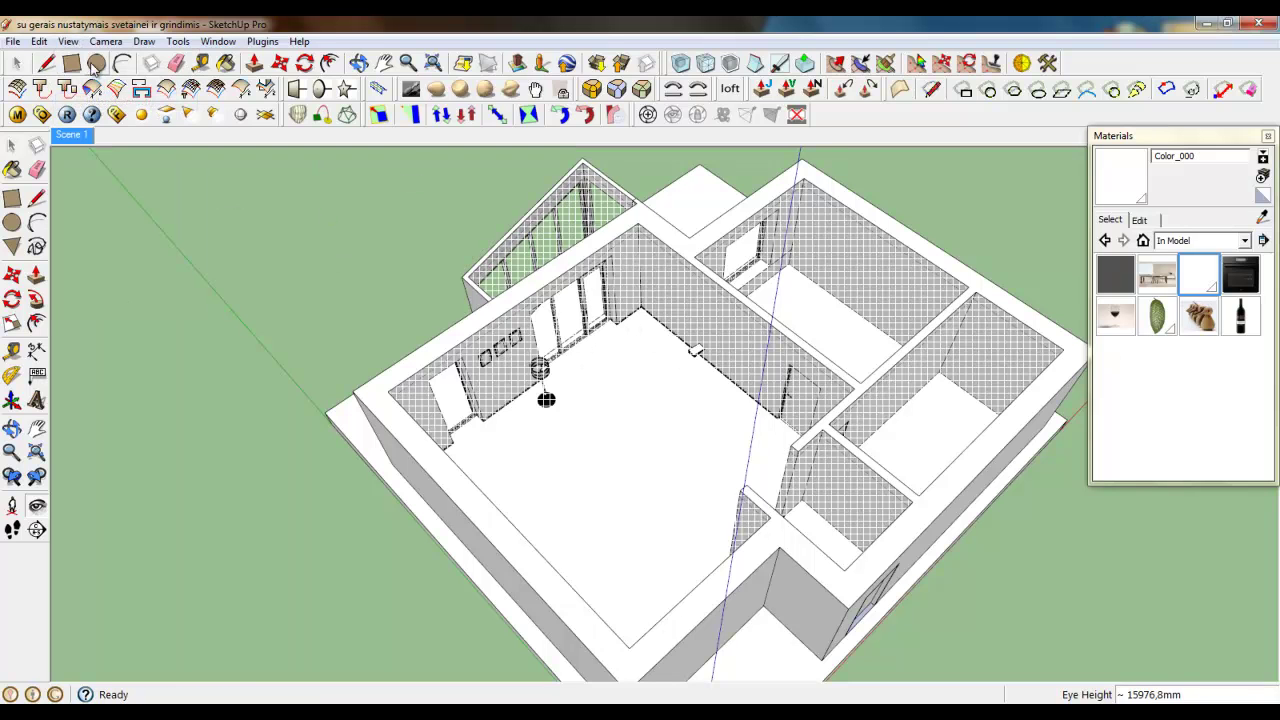
{"action": "left_click", "coordinate": [68, 43]}
{"action": "left_click", "coordinate": [118, 101]}
Examine the living room wall with the picture frames, floor lamp and glazed openings
{"action": "scroll", "coordinate": [636, 385], "scroll_direction": "up", "scroll_amount": 3}
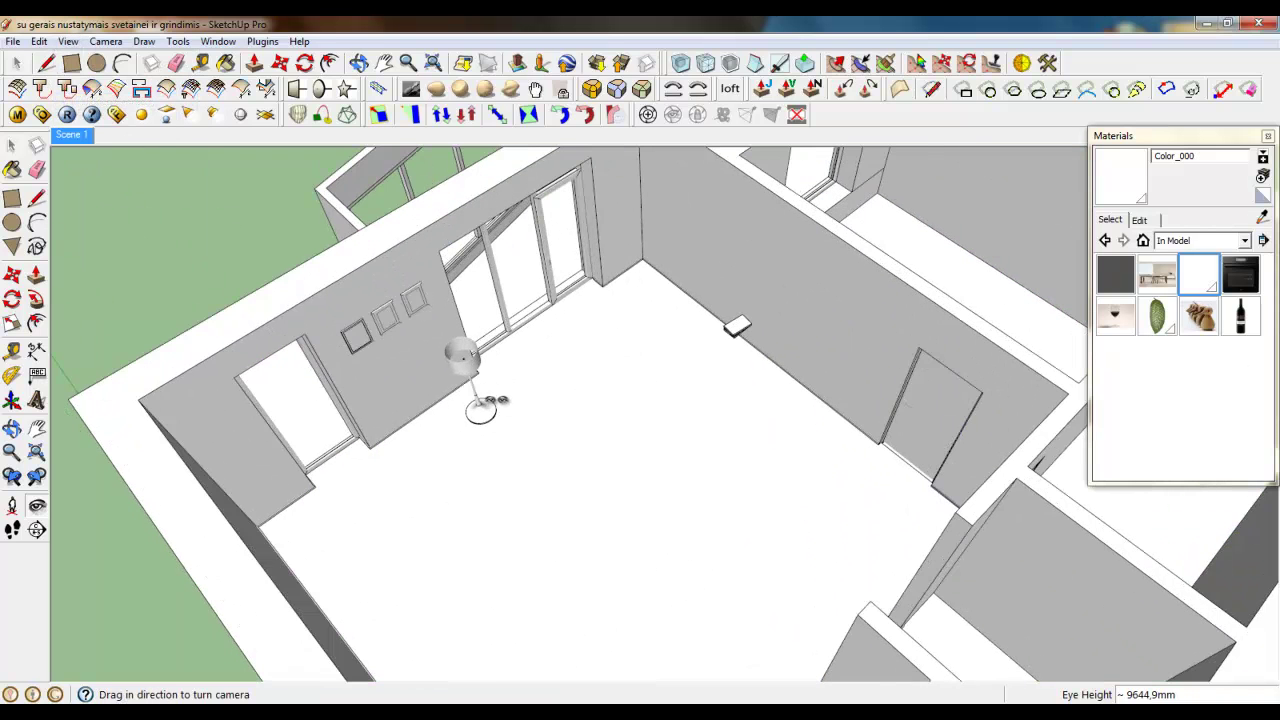
{"action": "scroll", "coordinate": [380, 350], "scroll_direction": "up", "scroll_amount": 2}
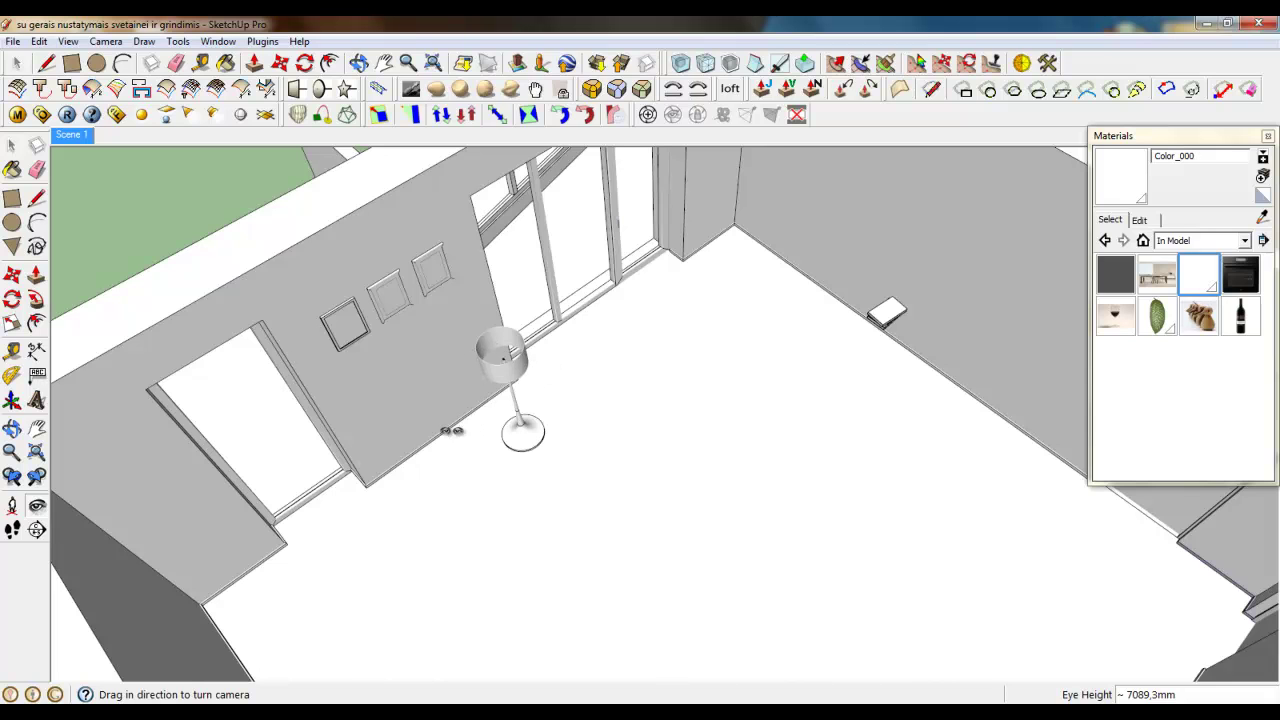
{"action": "left_click_drag", "start_coordinate": [452, 430], "coordinate": [877, 421]}
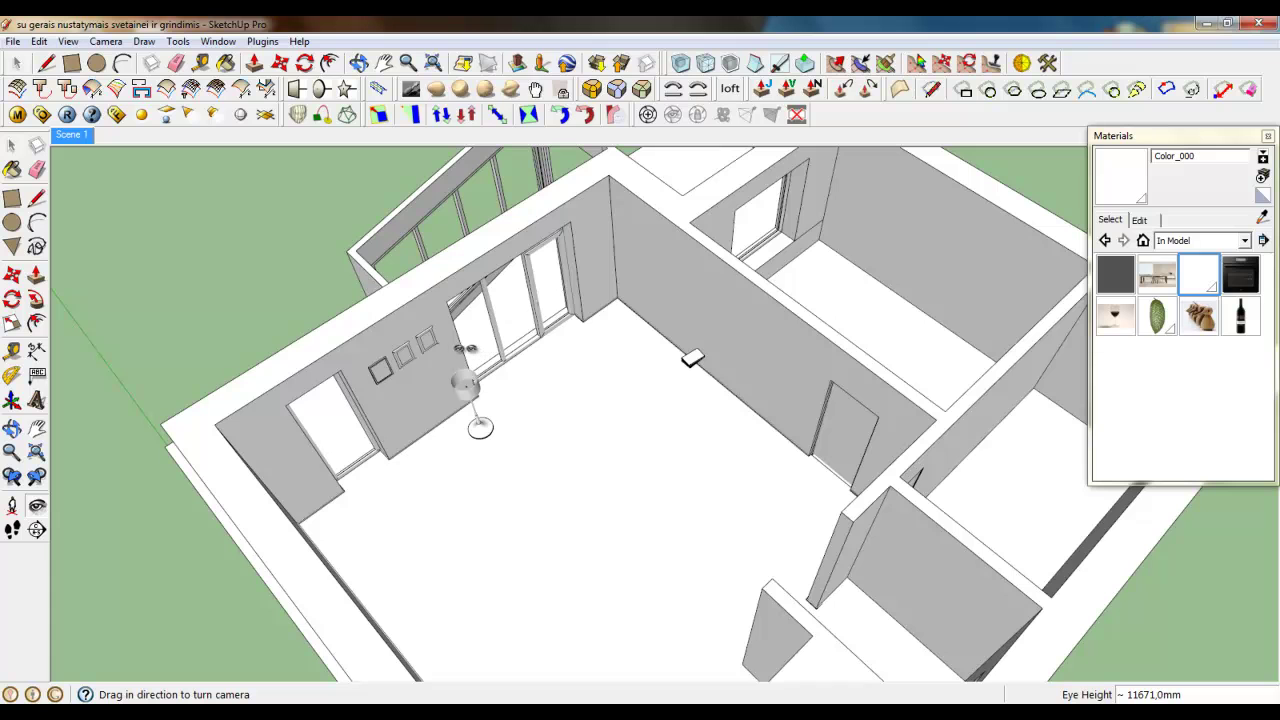
{"action": "scroll", "coordinate": [424, 346], "scroll_direction": "up", "scroll_amount": 6}
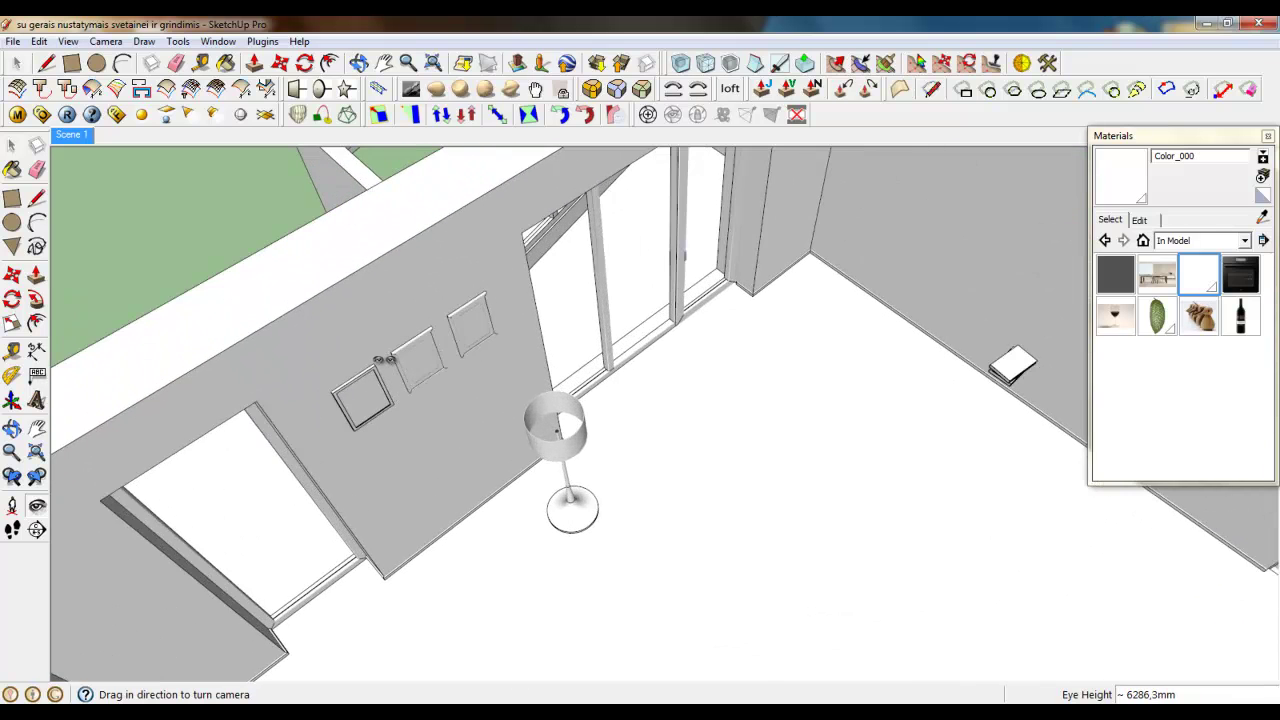
{"action": "scroll", "coordinate": [285, 340], "scroll_direction": "down", "scroll_amount": 2}
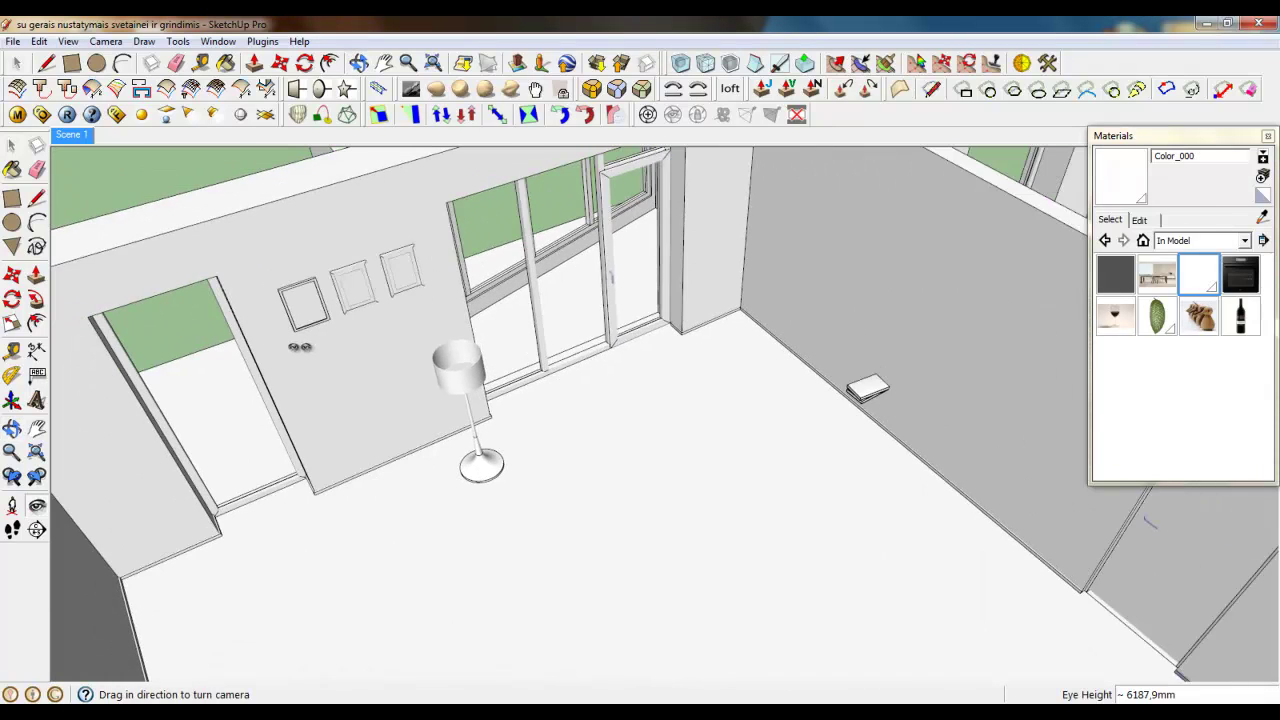
{"action": "scroll", "coordinate": [326, 425], "scroll_direction": "down", "scroll_amount": 5}
Group the low wall strip and the sill surface beneath the window in the smaller room
{"action": "scroll", "coordinate": [626, 376], "scroll_direction": "up", "scroll_amount": 6}
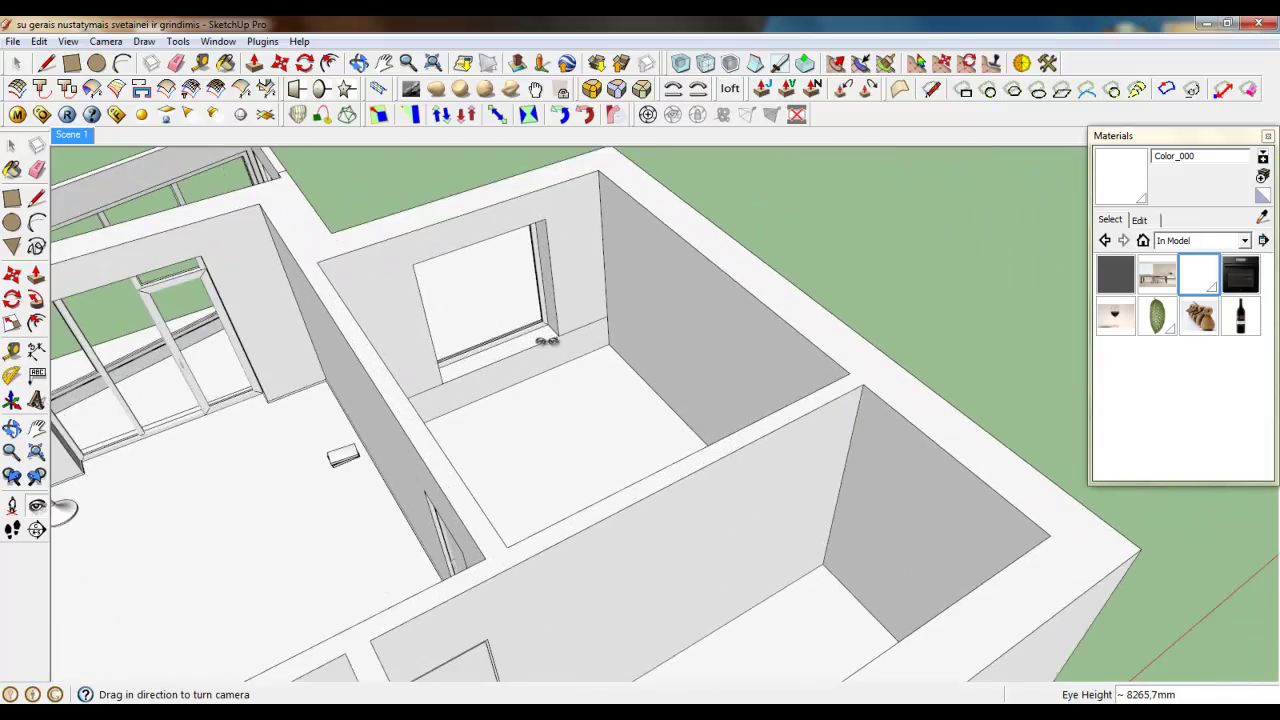
{"action": "middle_click_drag", "start_coordinate": [539, 338], "coordinate": [425, 348]}
{"action": "scroll", "coordinate": [425, 348], "scroll_direction": "up", "scroll_amount": 3}
{"action": "scroll", "coordinate": [480, 369], "scroll_direction": "down", "scroll_amount": 2}
{"action": "scroll", "coordinate": [549, 457], "scroll_direction": "up", "scroll_amount": 2}
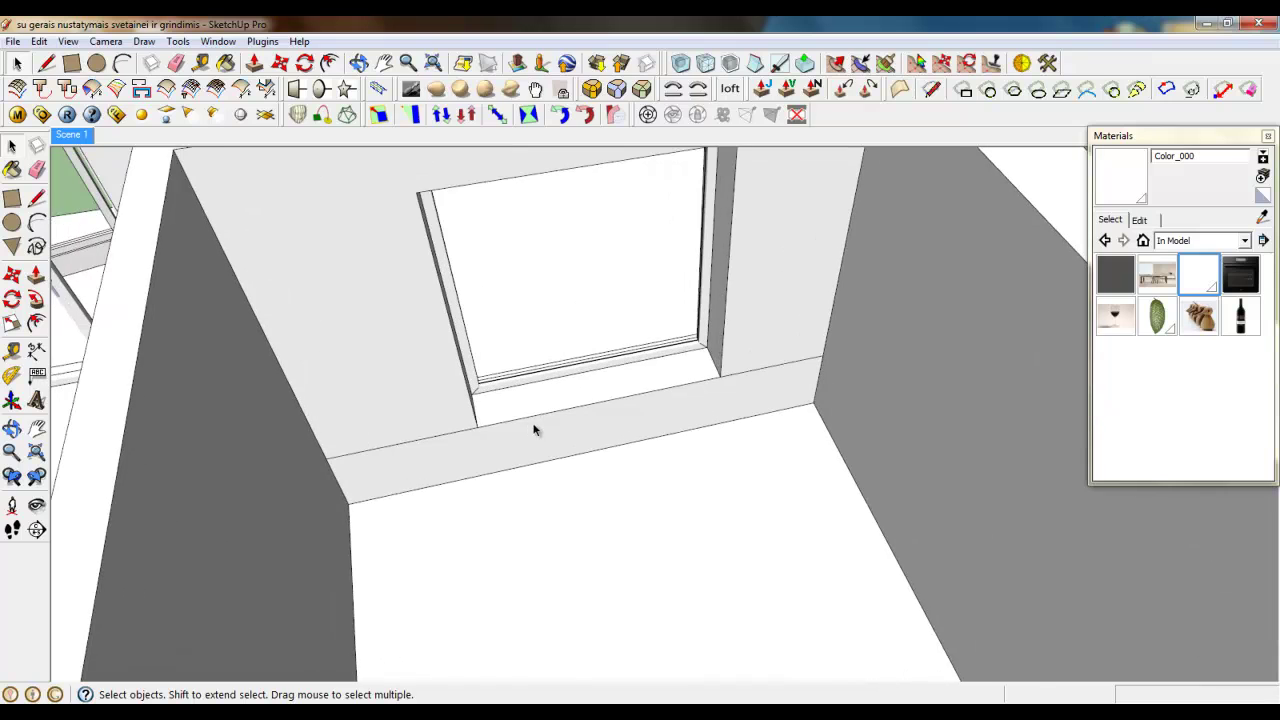
{"action": "scroll", "coordinate": [501, 463], "scroll_direction": "up", "scroll_amount": 3}
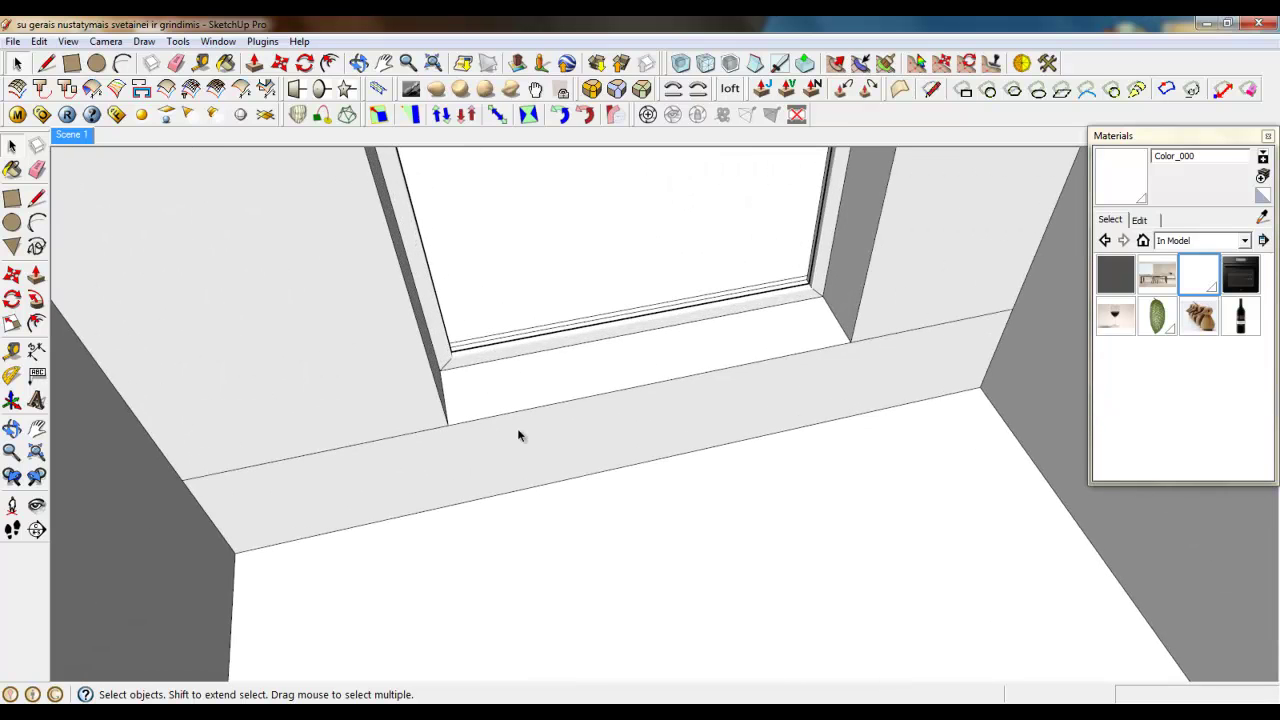
{"action": "left_click", "coordinate": [517, 430]}
{"action": "right_click", "coordinate": [527, 448]}
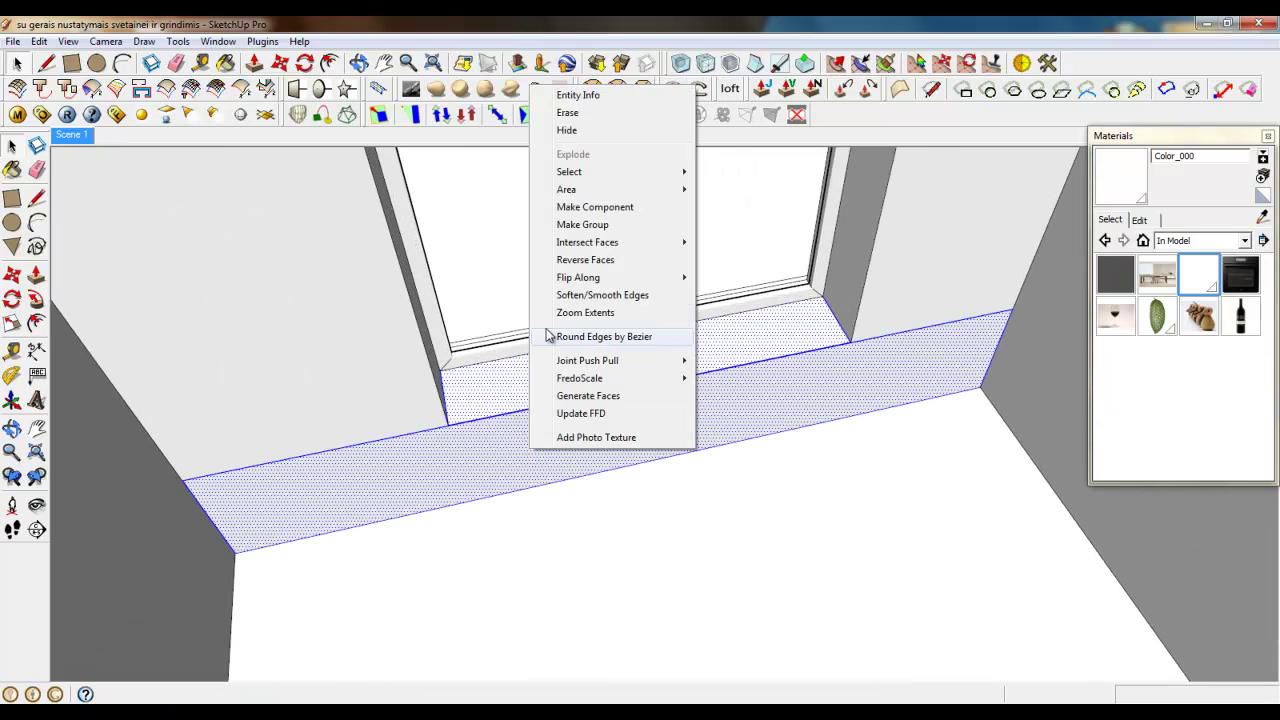
{"action": "left_click", "coordinate": [590, 220]}
Inside the group, push/pull the low front strip 400 mm into the room to form a window bench
{"action": "double_click", "coordinate": [592, 427]}
{"action": "left_click", "coordinate": [255, 63]}
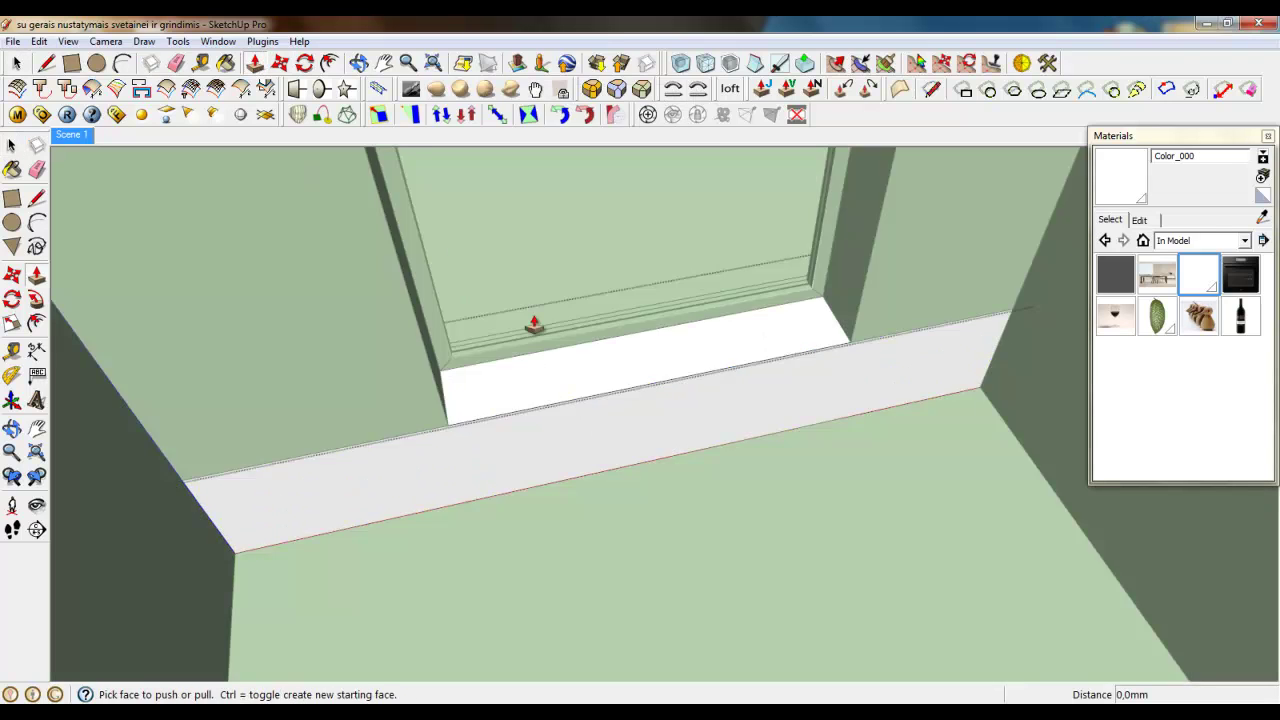
{"action": "scroll", "coordinate": [592, 332], "scroll_direction": "down", "scroll_amount": 2}
{"action": "left_click", "coordinate": [586, 404]}
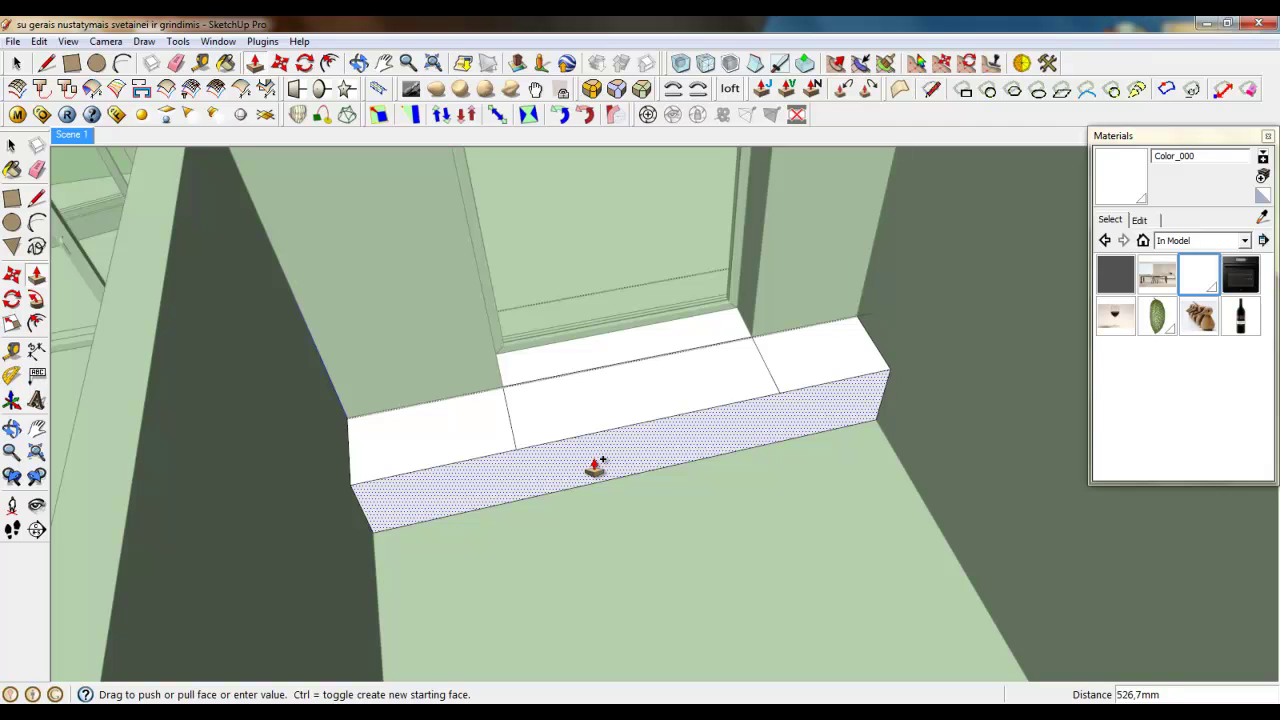
{"action": "key", "text": "Return"}
{"action": "scroll", "coordinate": [500, 396], "scroll_direction": "up", "scroll_amount": 2}
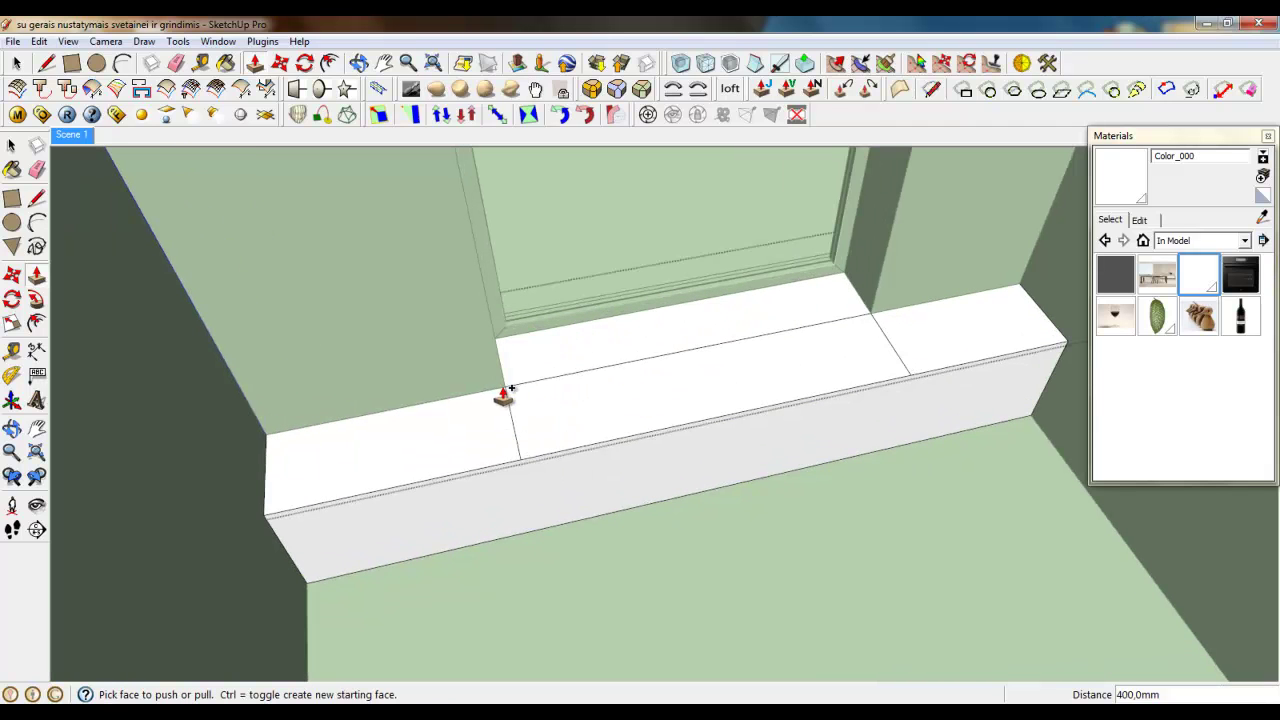
Draw a line across the bench top from the sill's rear left corner to the seam's endpoint on the front edge
{"action": "left_click", "coordinate": [71, 63]}
{"action": "left_click", "coordinate": [47, 63]}
{"action": "middle_click_drag", "start_coordinate": [470, 400], "coordinate": [523, 286]}
{"action": "left_click", "coordinate": [516, 282]}
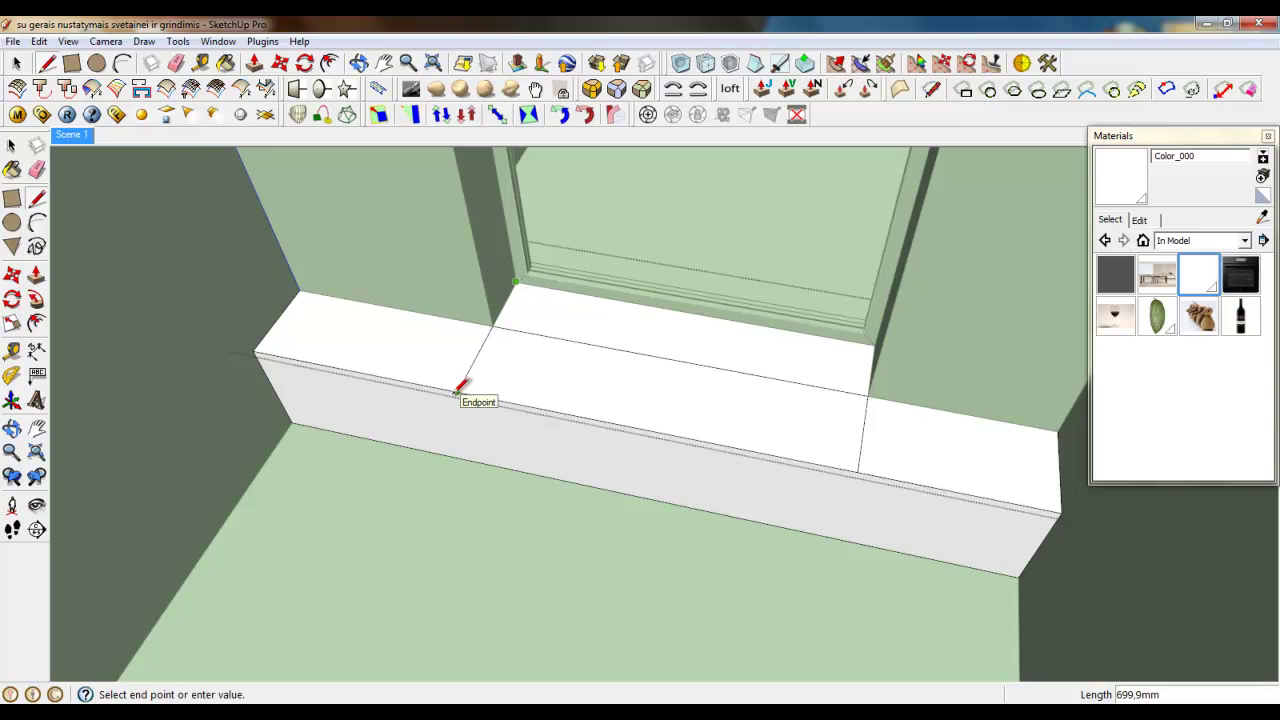
{"action": "left_click", "coordinate": [457, 392]}
Erase the seam lines on the bench top so that it joins the window sill in one continuous surface
{"action": "left_click", "coordinate": [18, 63]}
{"action": "left_click", "coordinate": [174, 64]}
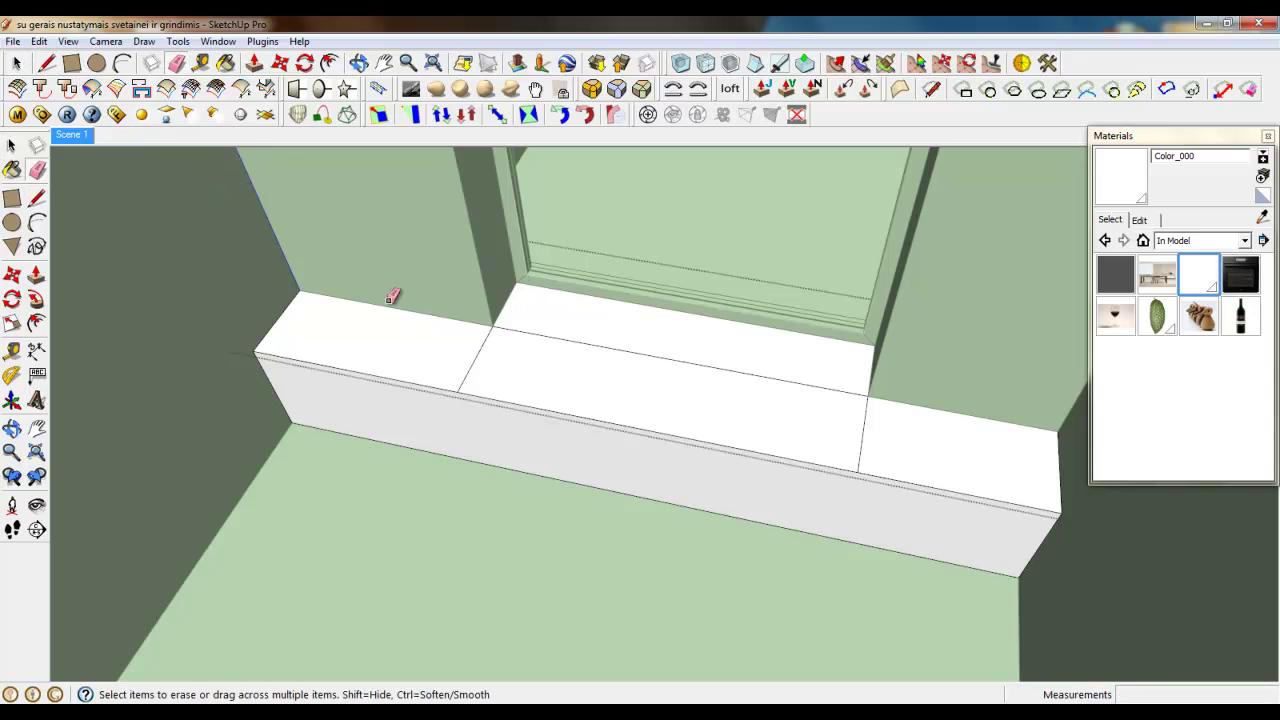
{"action": "left_click_drag", "start_coordinate": [852, 450], "coordinate": [871, 456]}
{"action": "left_click", "coordinate": [828, 388]}
{"action": "scroll", "coordinate": [600, 388], "scroll_direction": "down", "scroll_amount": 3}
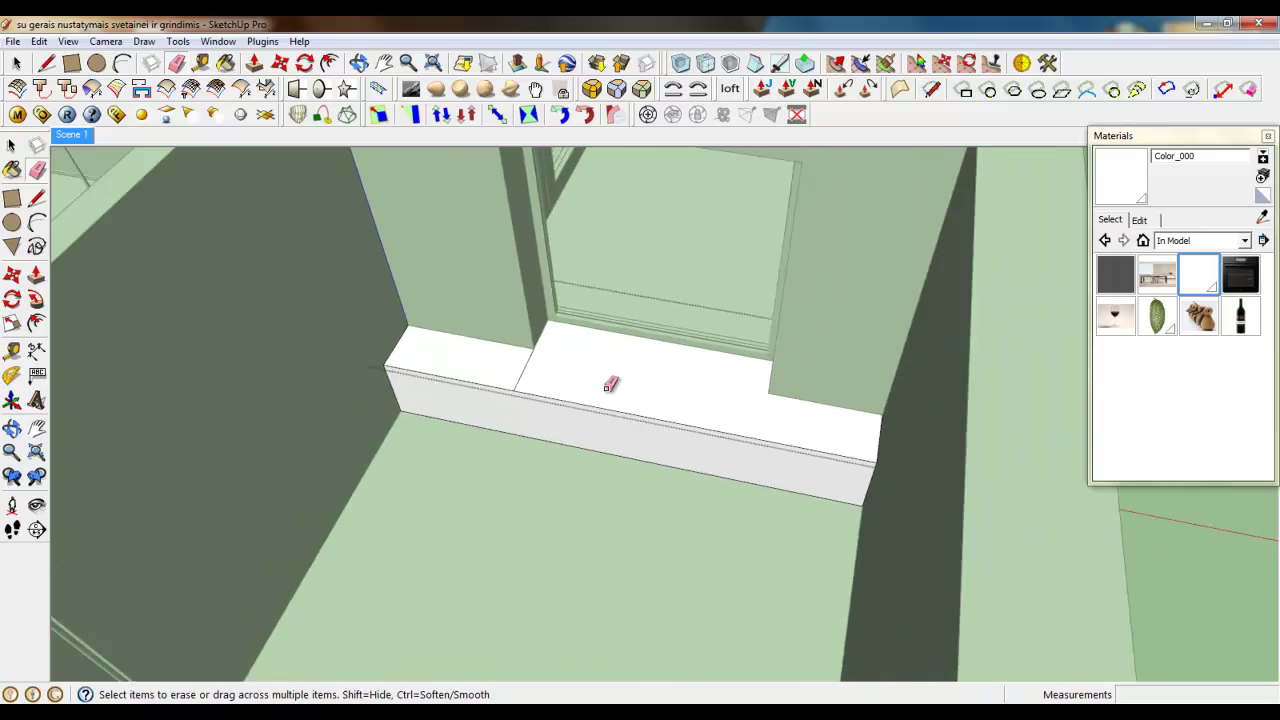
{"action": "middle_click_drag", "start_coordinate": [606, 388], "coordinate": [558, 378]}
{"action": "left_click", "coordinate": [534, 377]}
{"action": "middle_click_drag", "start_coordinate": [446, 372], "coordinate": [538, 374]}
{"action": "scroll", "coordinate": [420, 340], "scroll_direction": "up", "scroll_amount": 2}
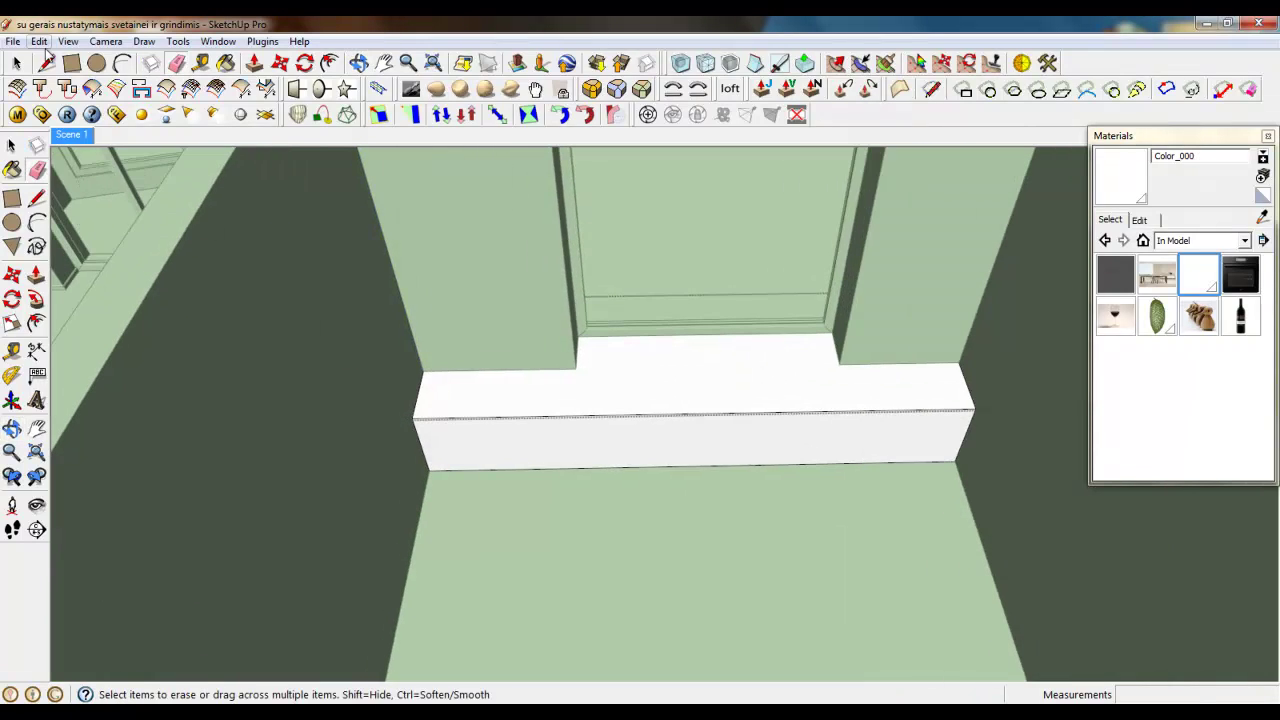
Divide the bench's upper front edge into 3 equal segments
{"action": "left_click", "coordinate": [17, 63]}
{"action": "scroll", "coordinate": [609, 369], "scroll_direction": "up", "scroll_amount": 3}
{"action": "right_click", "coordinate": [606, 373]}
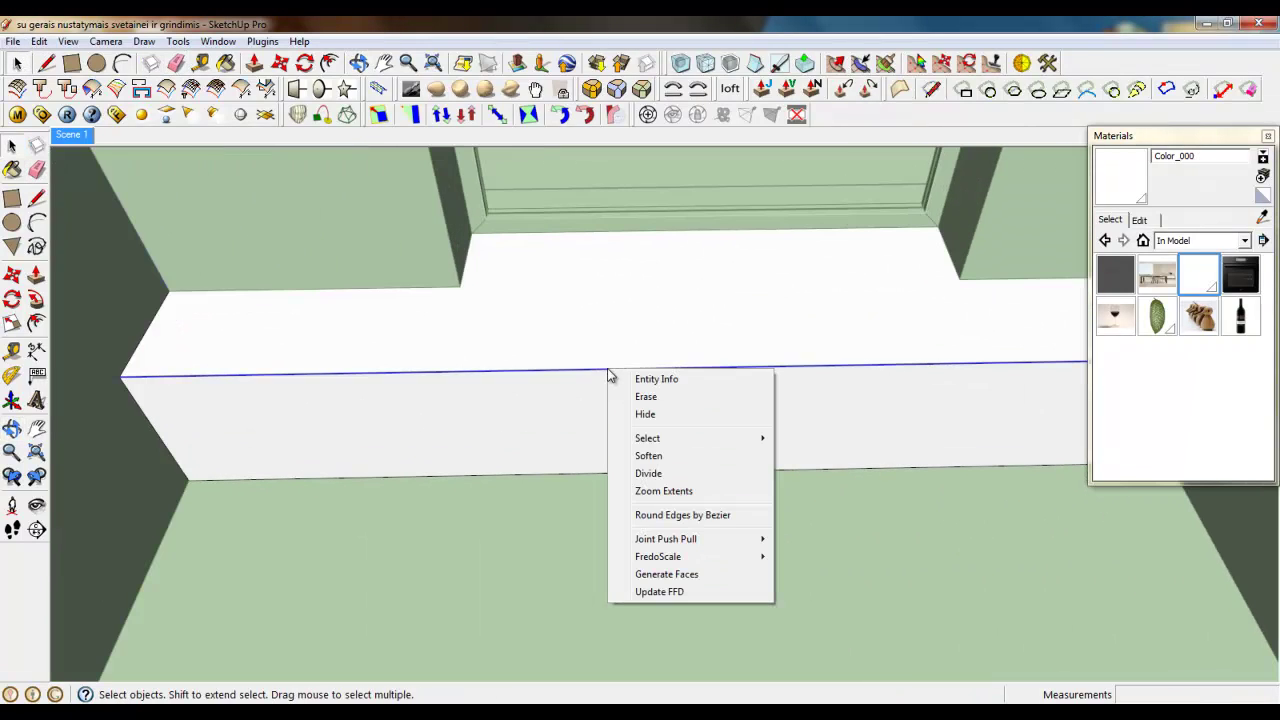
{"action": "left_click", "coordinate": [648, 472]}
{"action": "scroll", "coordinate": [578, 435], "scroll_direction": "down", "scroll_amount": 2}
{"action": "scroll", "coordinate": [578, 435], "scroll_direction": "down", "scroll_amount": 2}
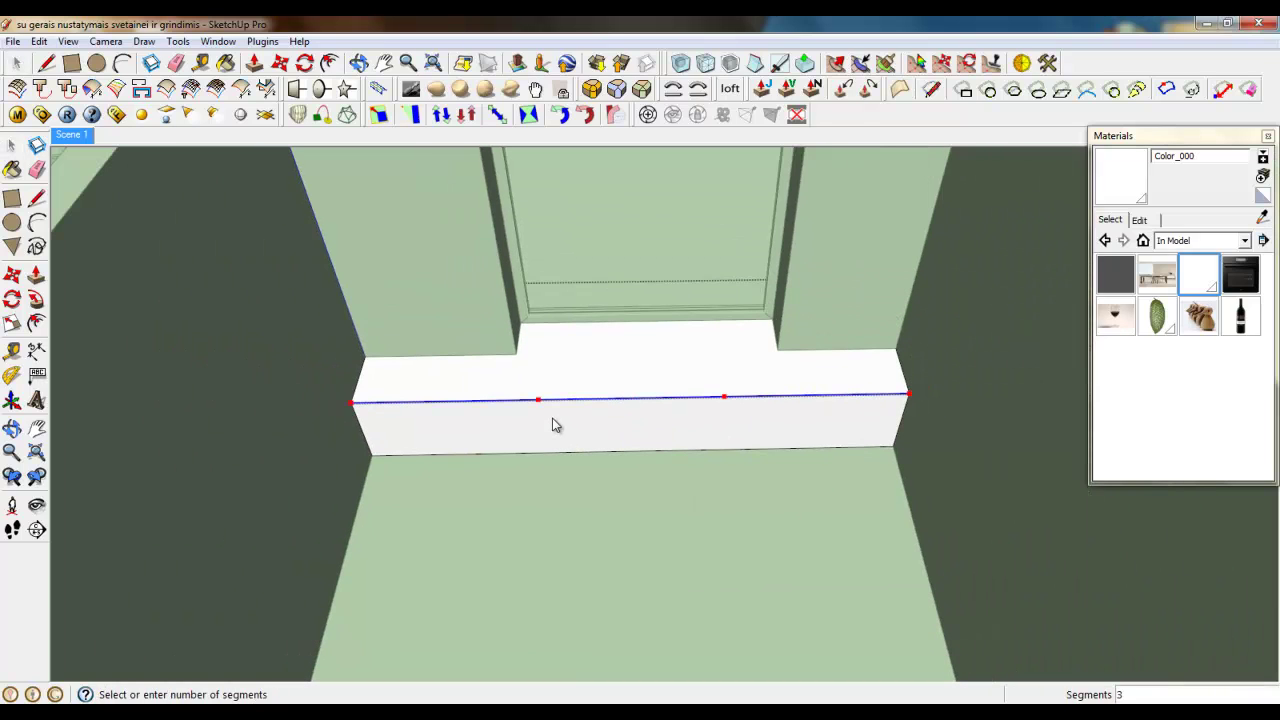
{"action": "left_click", "coordinate": [551, 424]}
{"action": "key", "text": "space"}
Draw two vertical lines down the bench front from the division points, splitting it into three panels
{"action": "left_click", "coordinate": [46, 63]}
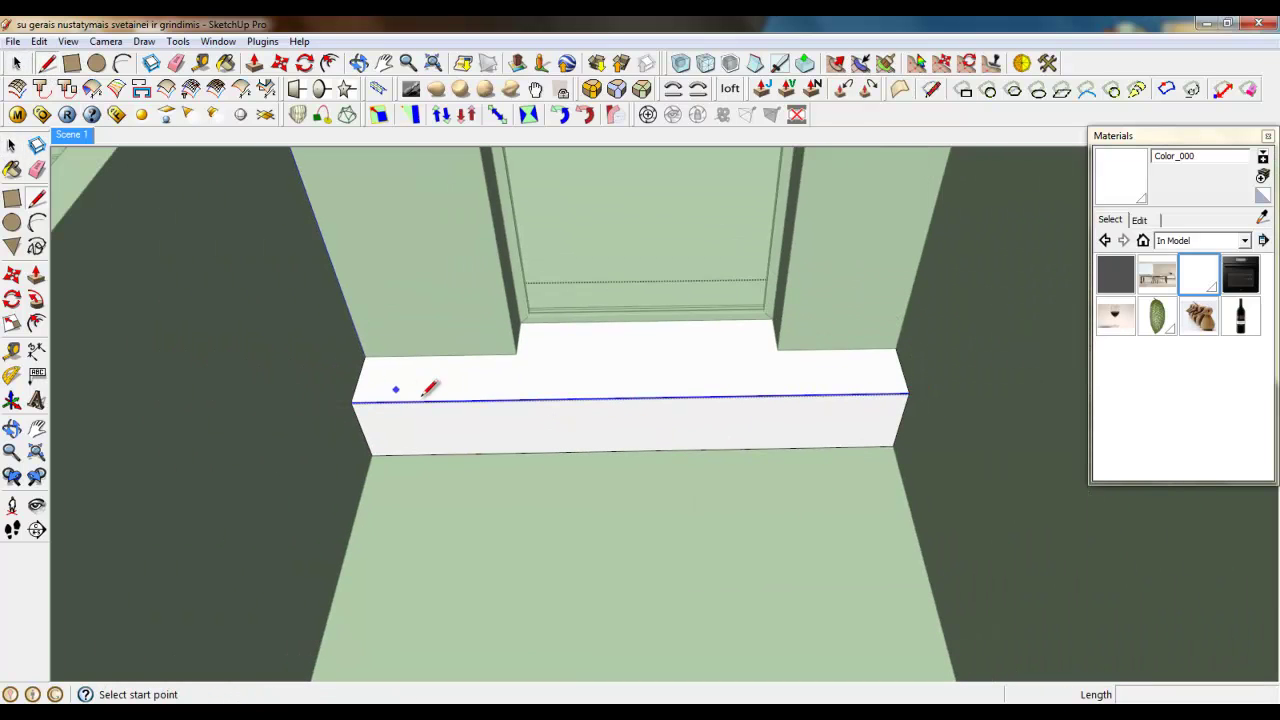
{"action": "left_click", "coordinate": [538, 399]}
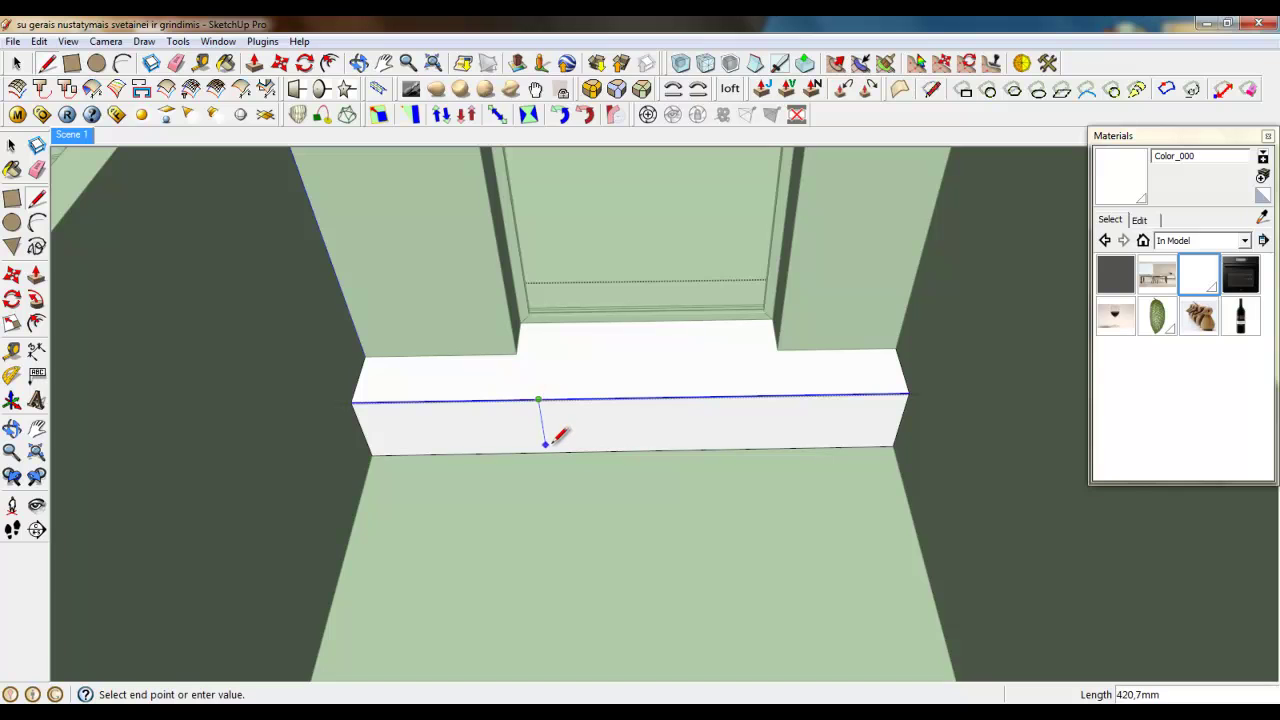
{"action": "left_click", "coordinate": [546, 452]}
{"action": "left_click", "coordinate": [717, 394]}
{"action": "left_click", "coordinate": [723, 450]}
Mark 32 mm down the bench's left front edge and draw a line from there across the whole front
{"action": "scroll", "coordinate": [540, 410], "scroll_direction": "up", "scroll_amount": 3}
{"action": "scroll", "coordinate": [274, 423], "scroll_direction": "up", "scroll_amount": 3}
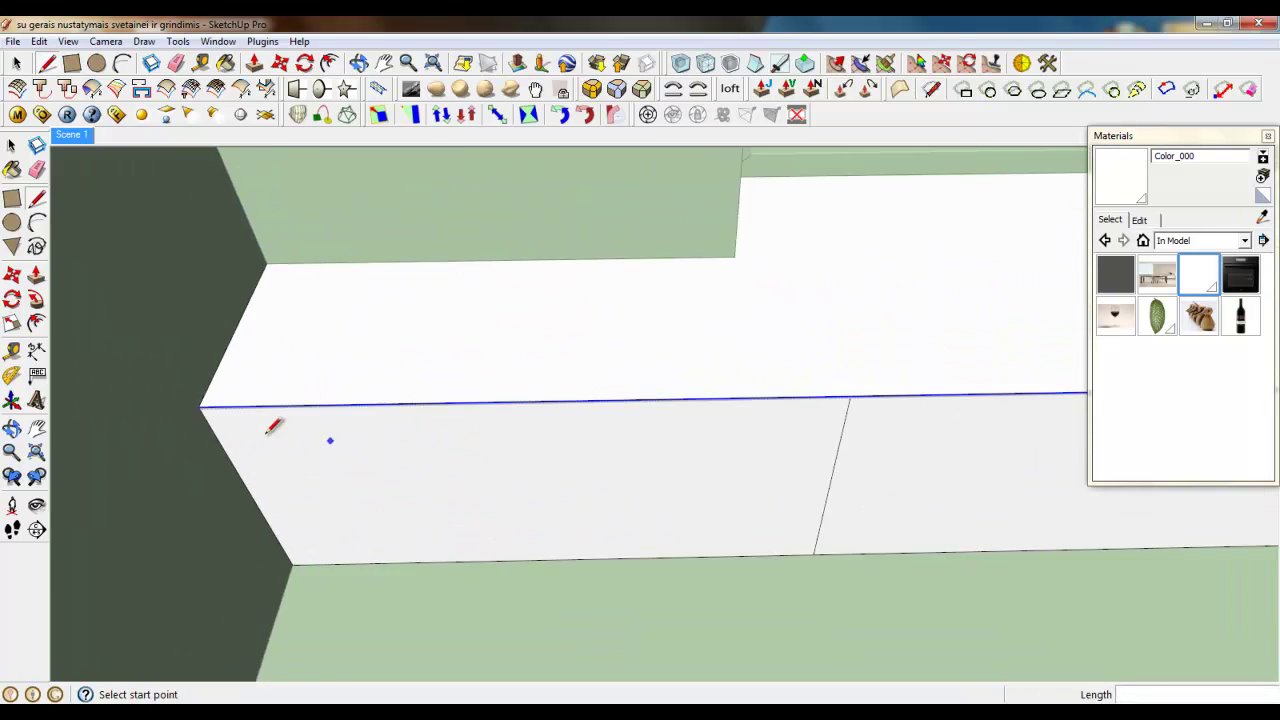
{"action": "left_click", "coordinate": [139, 376]}
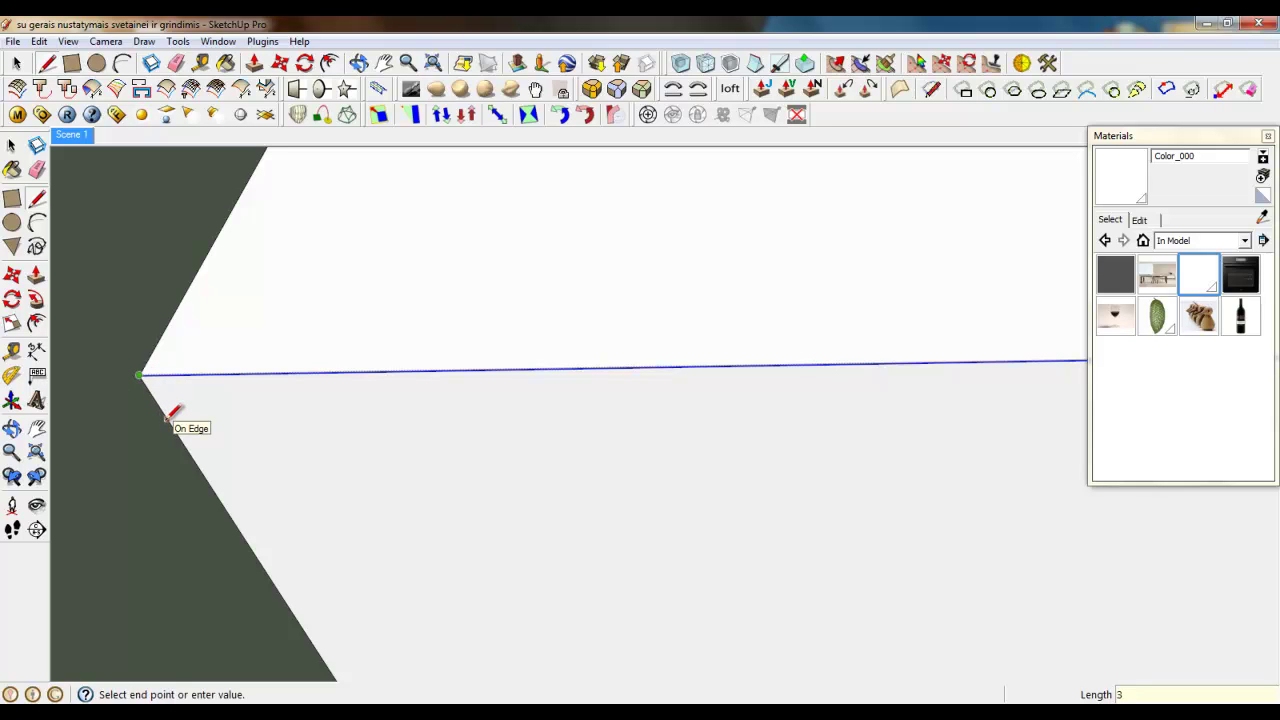
{"action": "key", "text": "Return"}
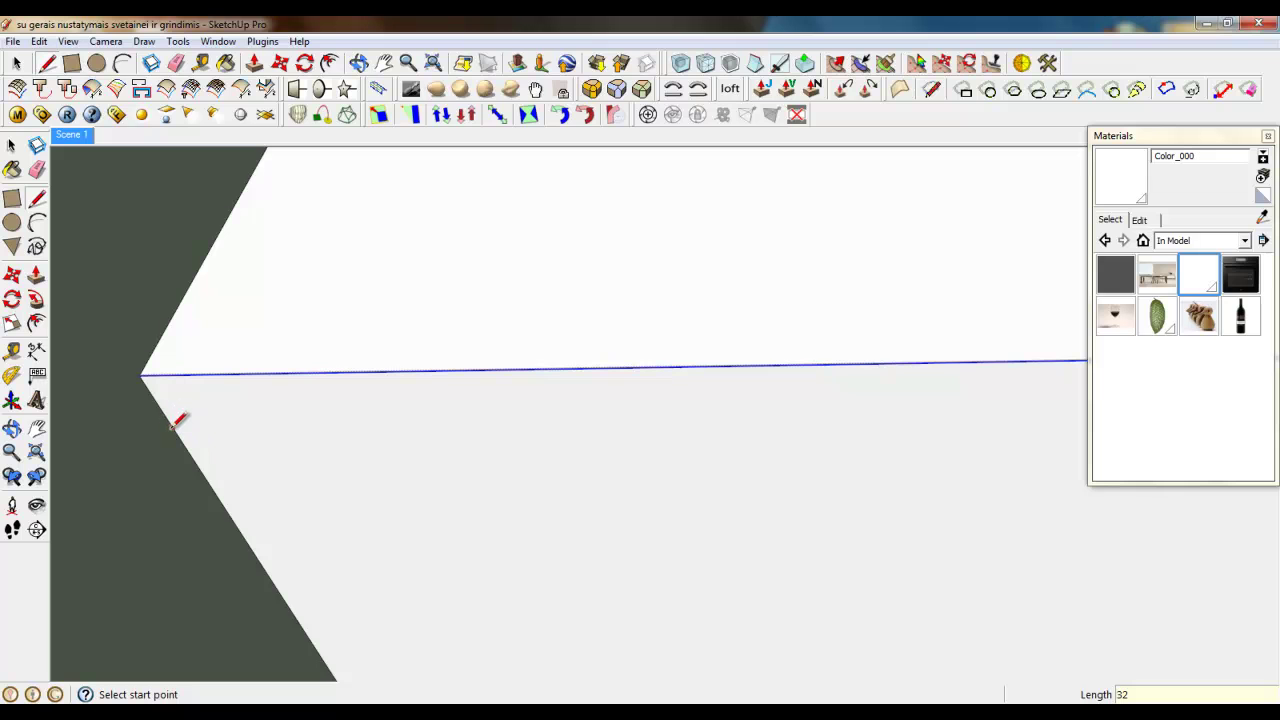
{"action": "left_click", "coordinate": [167, 418]}
{"action": "scroll", "coordinate": [113, 436], "scroll_direction": "down", "scroll_amount": 4}
{"action": "scroll", "coordinate": [514, 476], "scroll_direction": "down", "scroll_amount": 2}
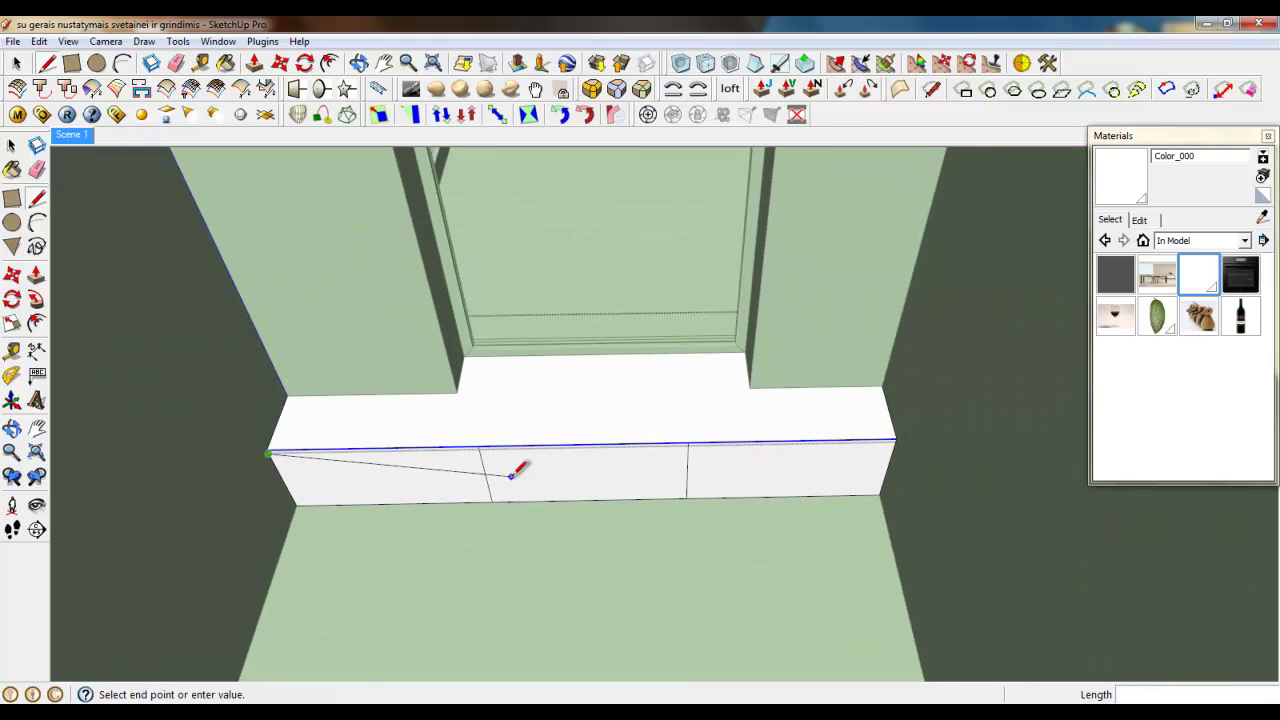
{"action": "middle_click_drag", "start_coordinate": [482, 494], "coordinate": [530, 503]}
{"action": "left_click", "coordinate": [906, 420]}
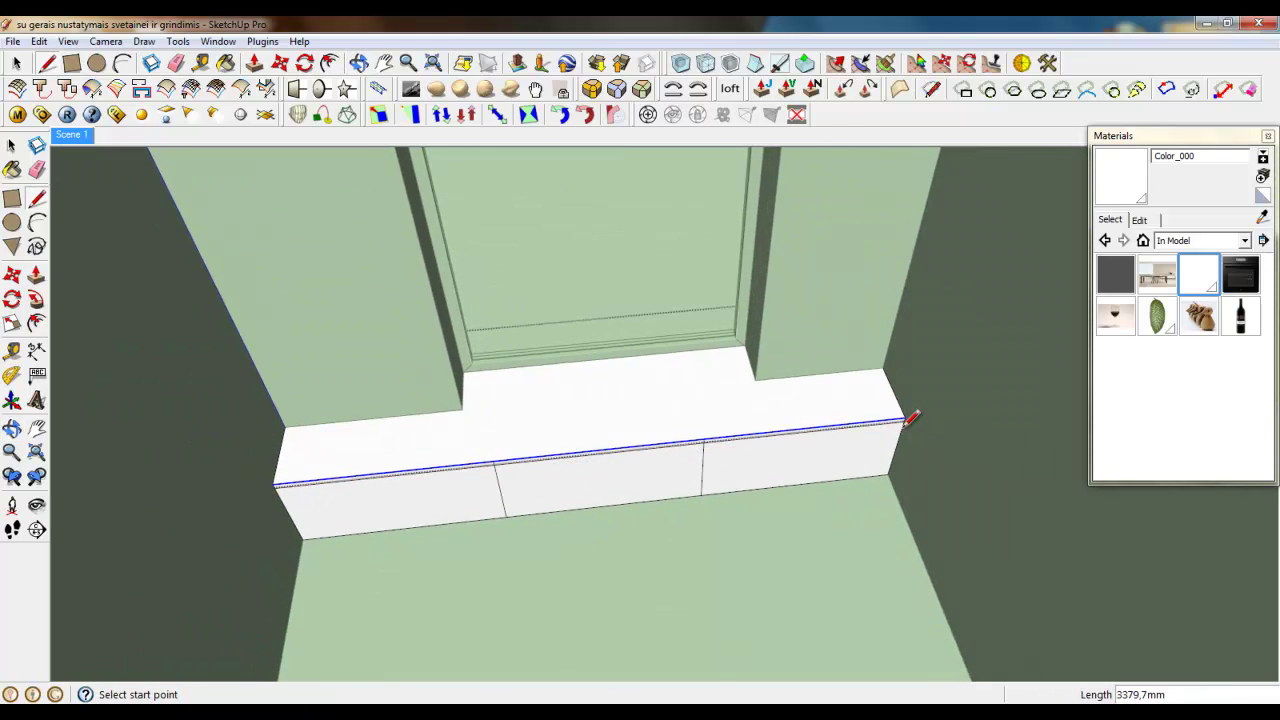
Erase the short vertical line pieces inside the narrow strip along the top of the bench front
{"action": "scroll", "coordinate": [434, 457], "scroll_direction": "up", "scroll_amount": 5}
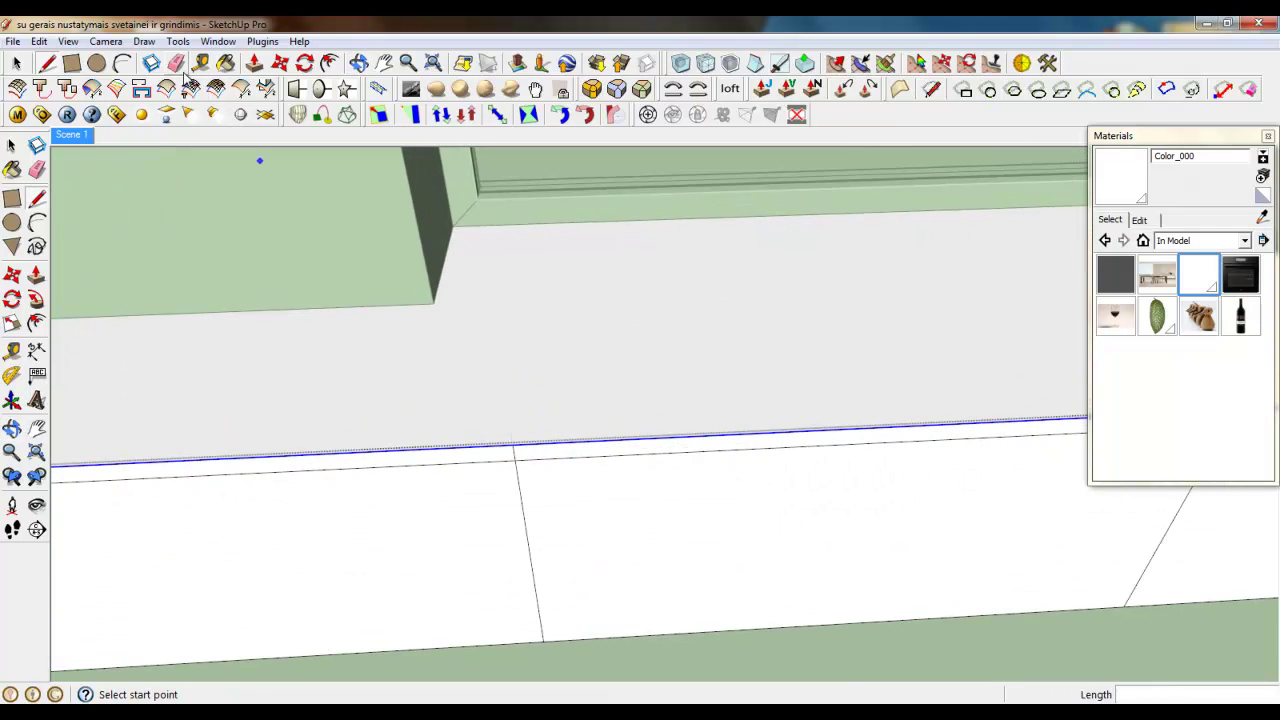
{"action": "left_click", "coordinate": [176, 63]}
{"action": "scroll", "coordinate": [189, 446], "scroll_direction": "down", "scroll_amount": 2}
{"action": "scroll", "coordinate": [762, 418], "scroll_direction": "up", "scroll_amount": 3}
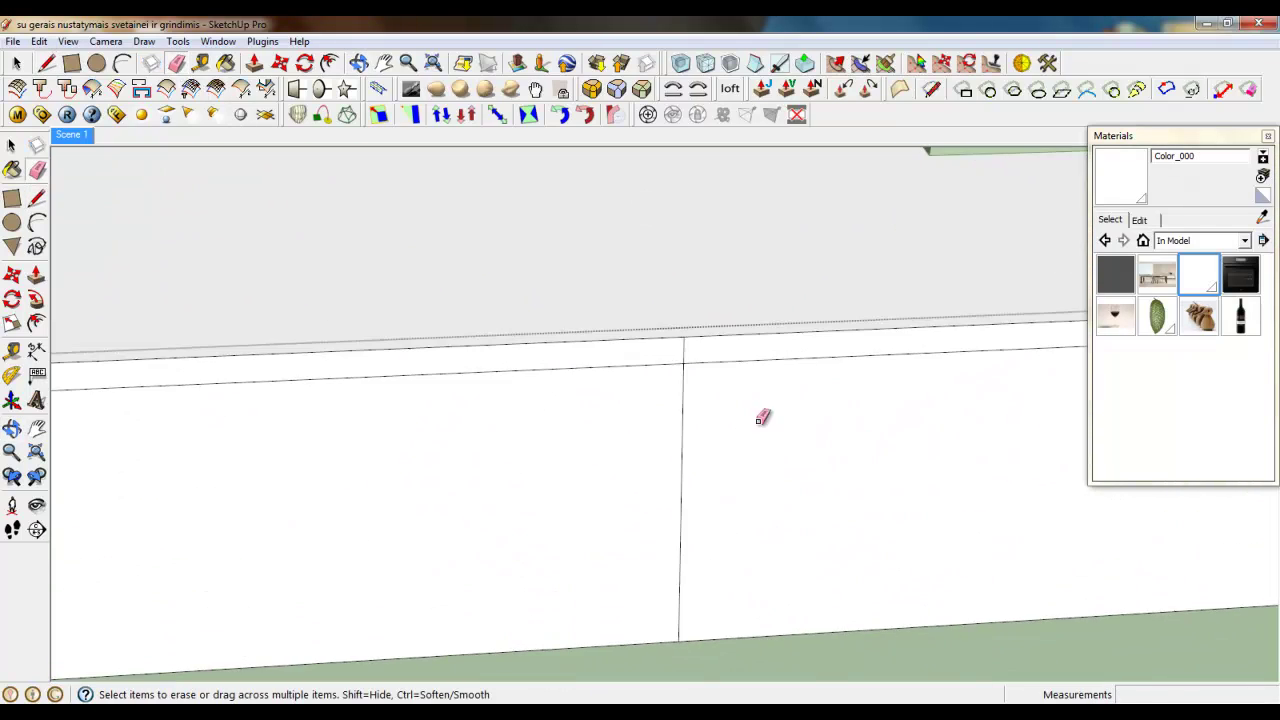
{"action": "scroll", "coordinate": [762, 418], "scroll_direction": "down", "scroll_amount": 1}
{"action": "scroll", "coordinate": [1020, 406], "scroll_direction": "down", "scroll_amount": 1}
{"action": "scroll", "coordinate": [733, 511], "scroll_direction": "down", "scroll_amount": 3}
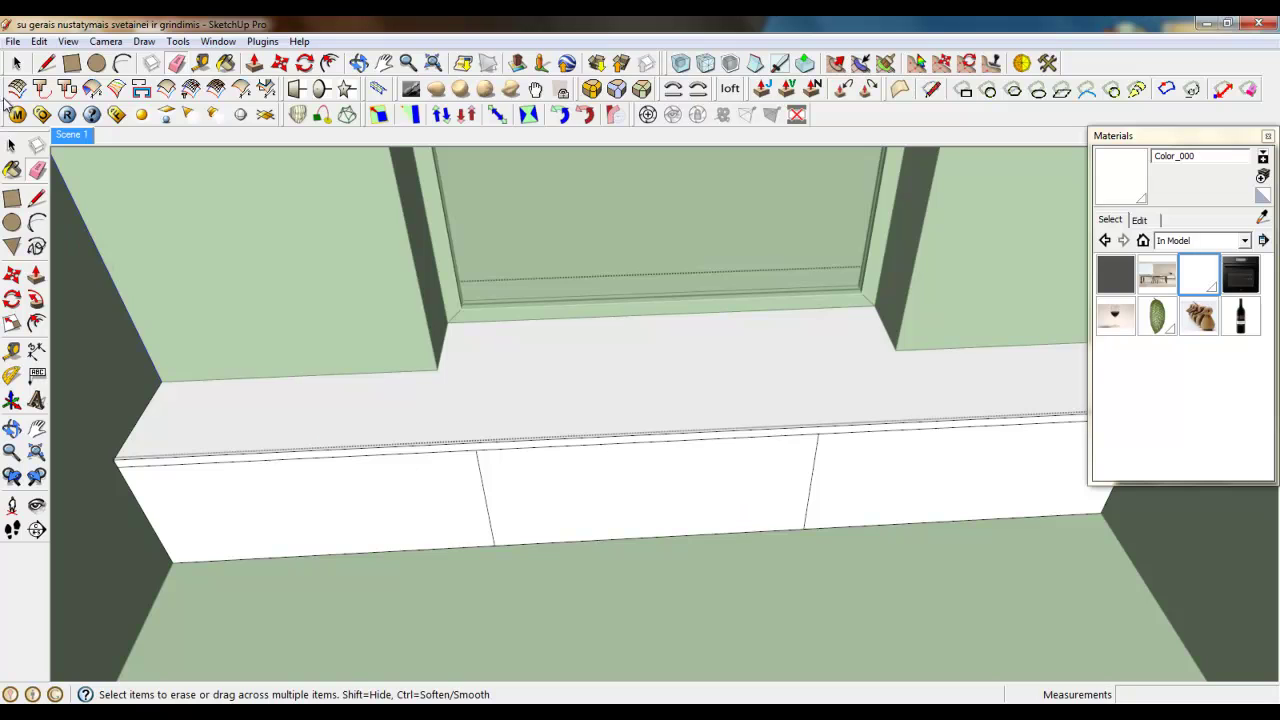
Offset the outline of each of the three bench front panels inward by 1 mm
{"action": "left_click", "coordinate": [329, 63]}
{"action": "scroll", "coordinate": [390, 568], "scroll_direction": "up", "scroll_amount": 2}
{"action": "left_click", "coordinate": [403, 528]}
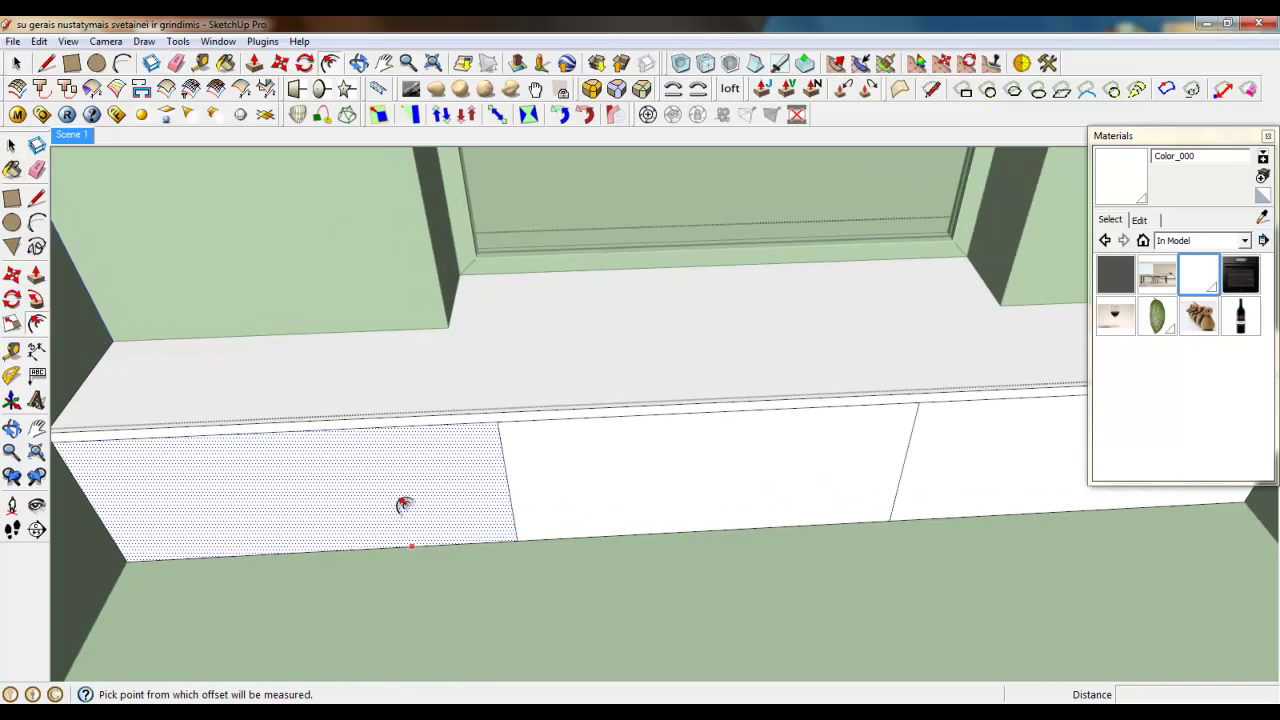
{"action": "key", "text": "Escape"}
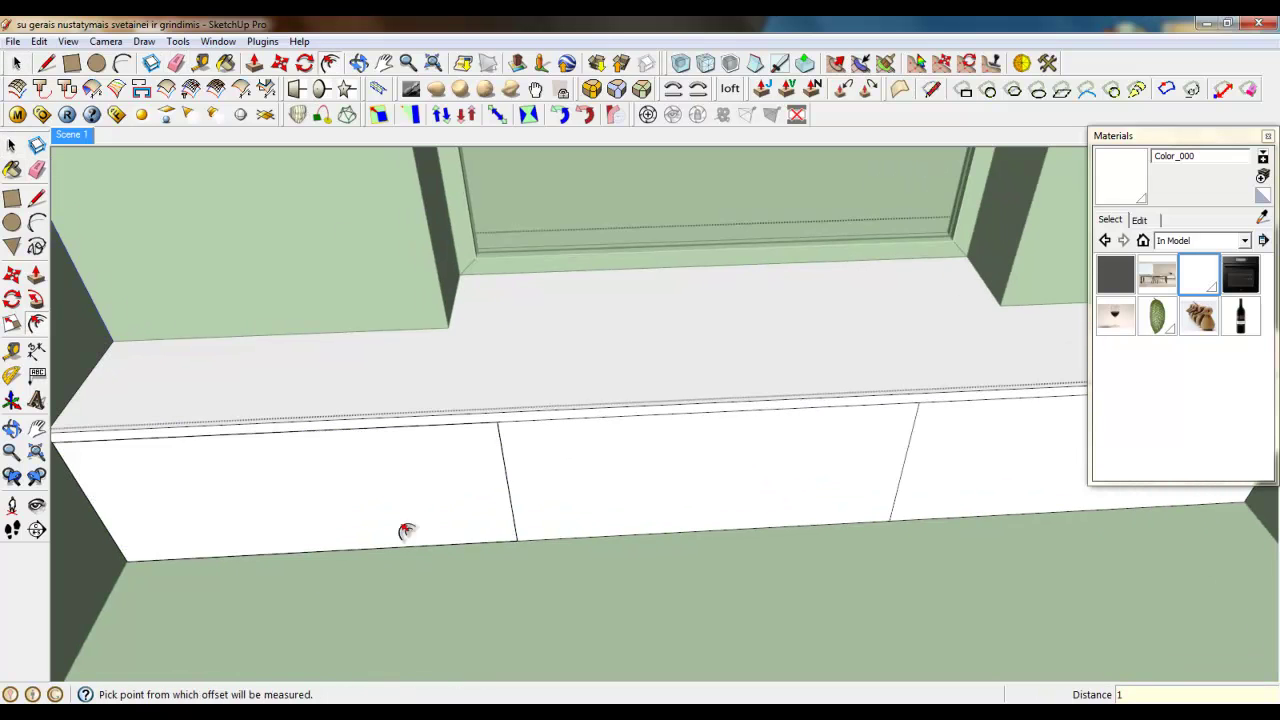
{"action": "left_click", "coordinate": [569, 523]}
{"action": "key", "text": "Escape"}
{"action": "left_click", "coordinate": [966, 487]}
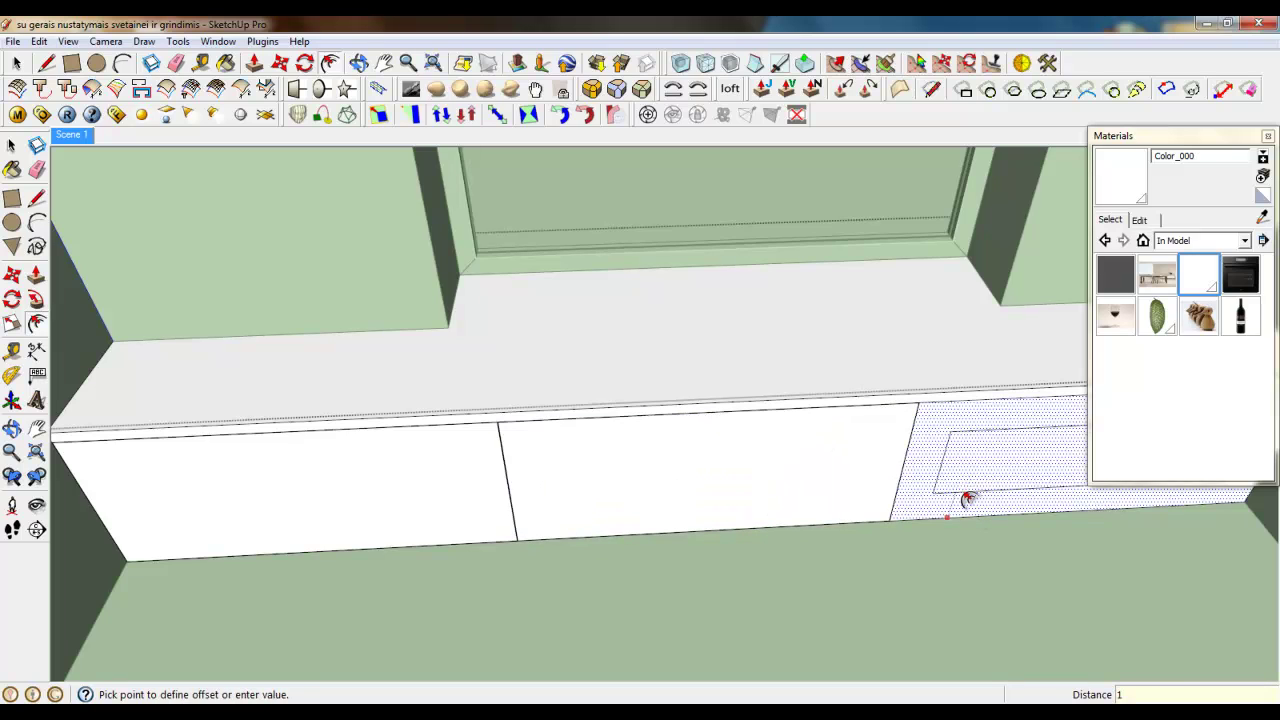
{"action": "key", "text": "Escape"}
{"action": "left_click", "coordinate": [17, 63]}
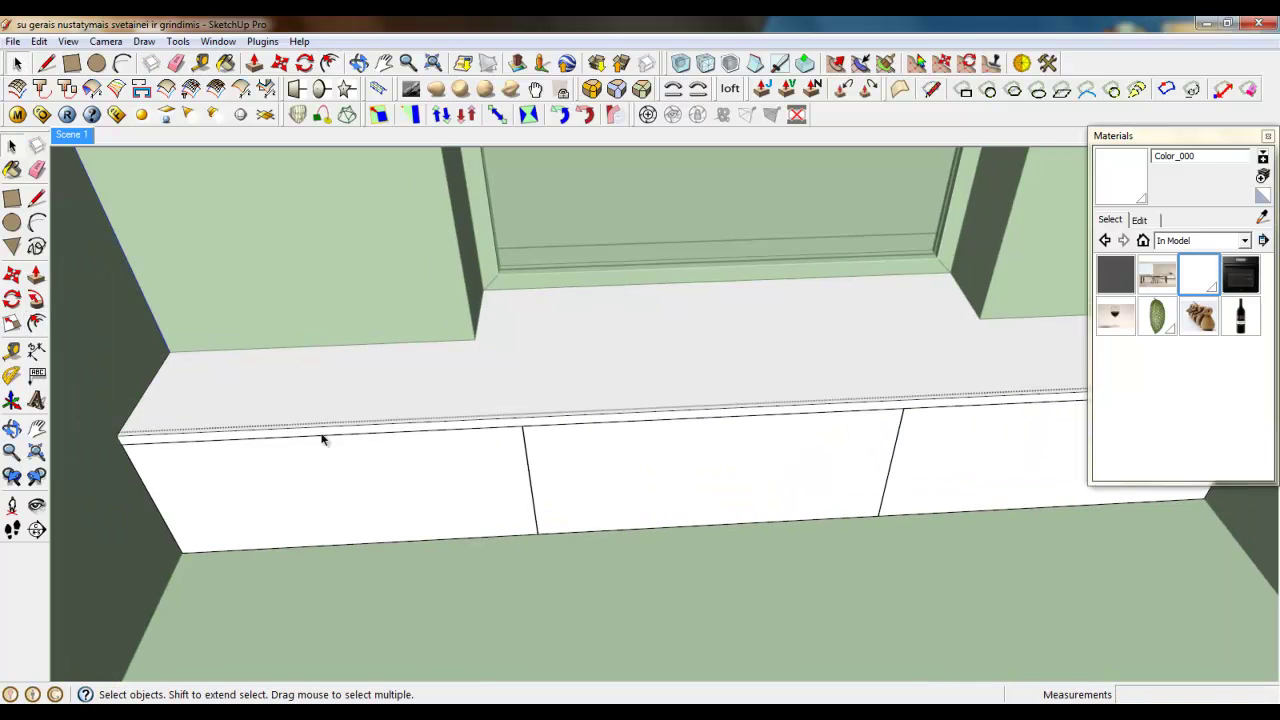
Push the thin border strips around the first two bench front panels 18 mm inward to form gaps
{"action": "middle_click_drag", "start_coordinate": [323, 437], "coordinate": [67, 430]}
{"action": "scroll", "coordinate": [67, 430], "scroll_direction": "up", "scroll_amount": 1}
{"action": "key", "text": "p"}
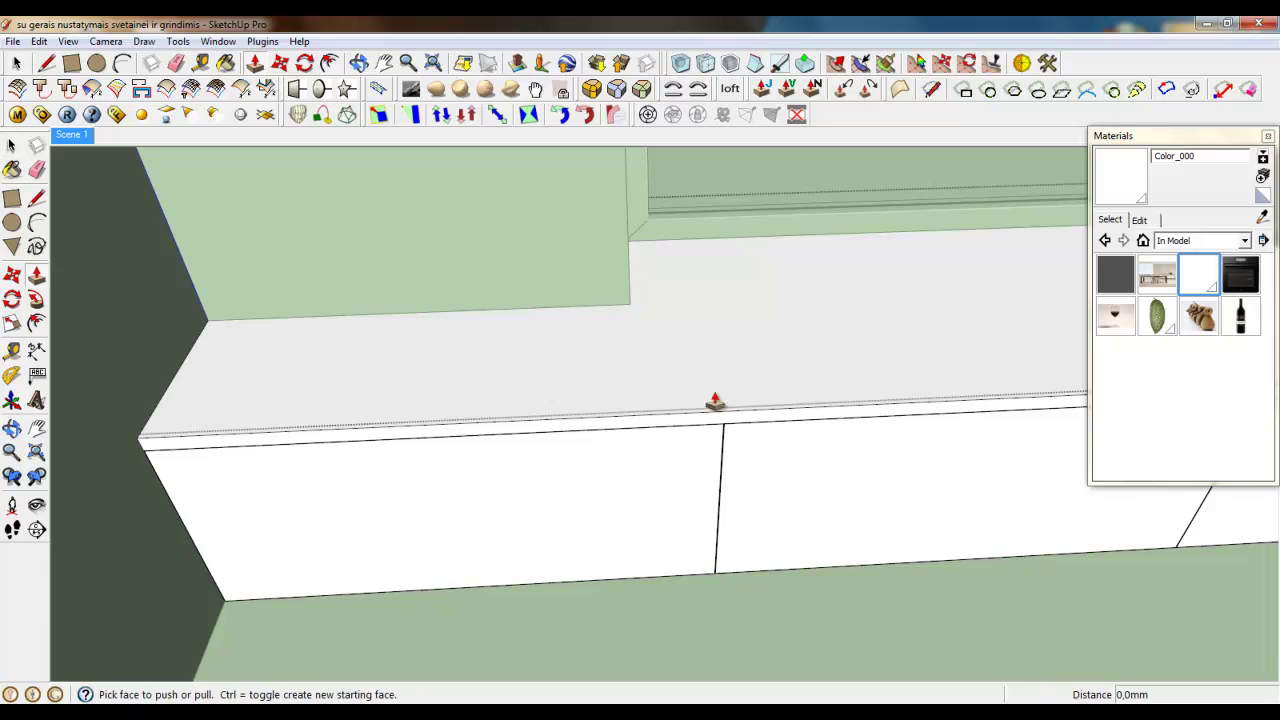
{"action": "scroll", "coordinate": [694, 400], "scroll_direction": "up", "scroll_amount": 8}
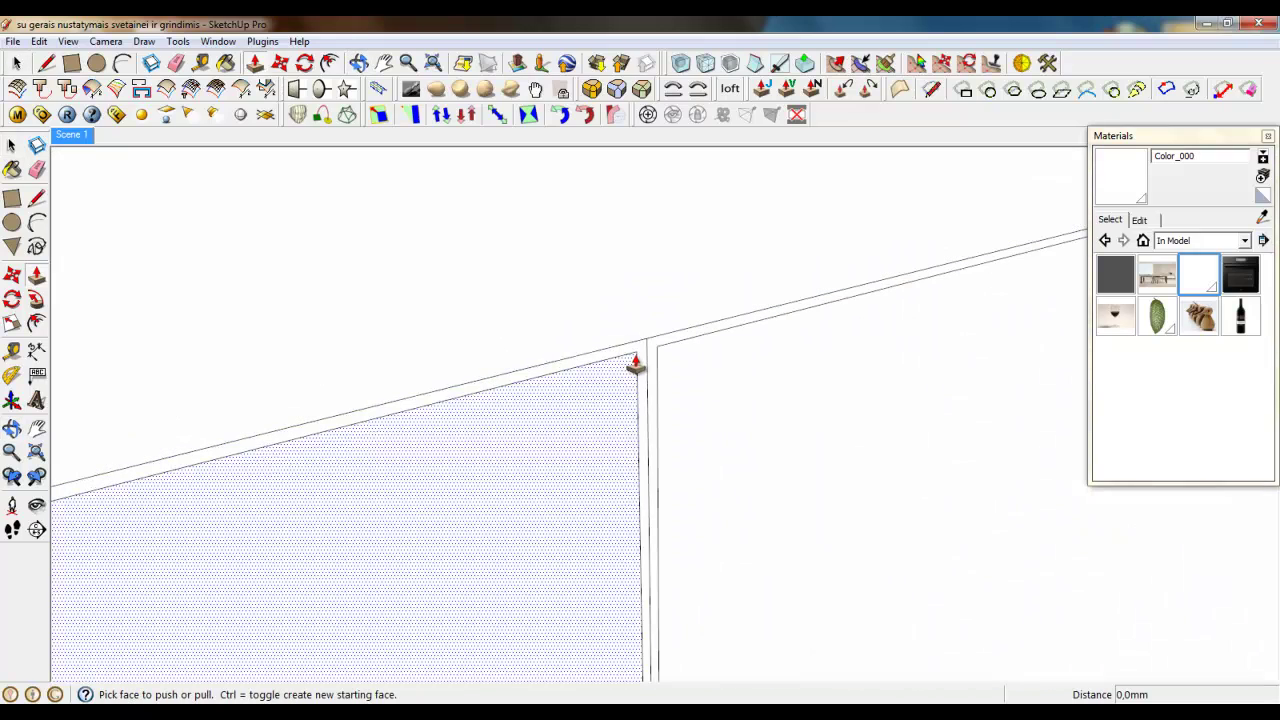
{"action": "left_click", "coordinate": [634, 360]}
{"action": "left_click", "coordinate": [648, 352]}
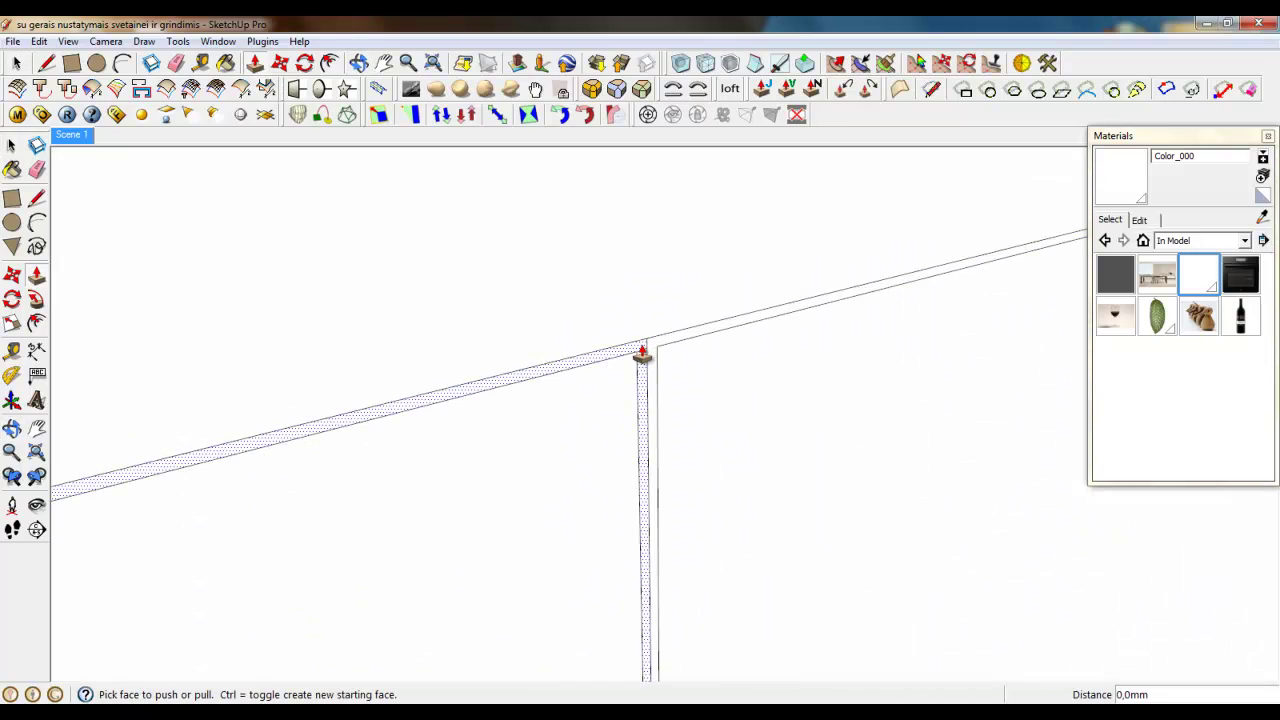
{"action": "left_click", "coordinate": [623, 353]}
{"action": "left_click", "coordinate": [572, 342]}
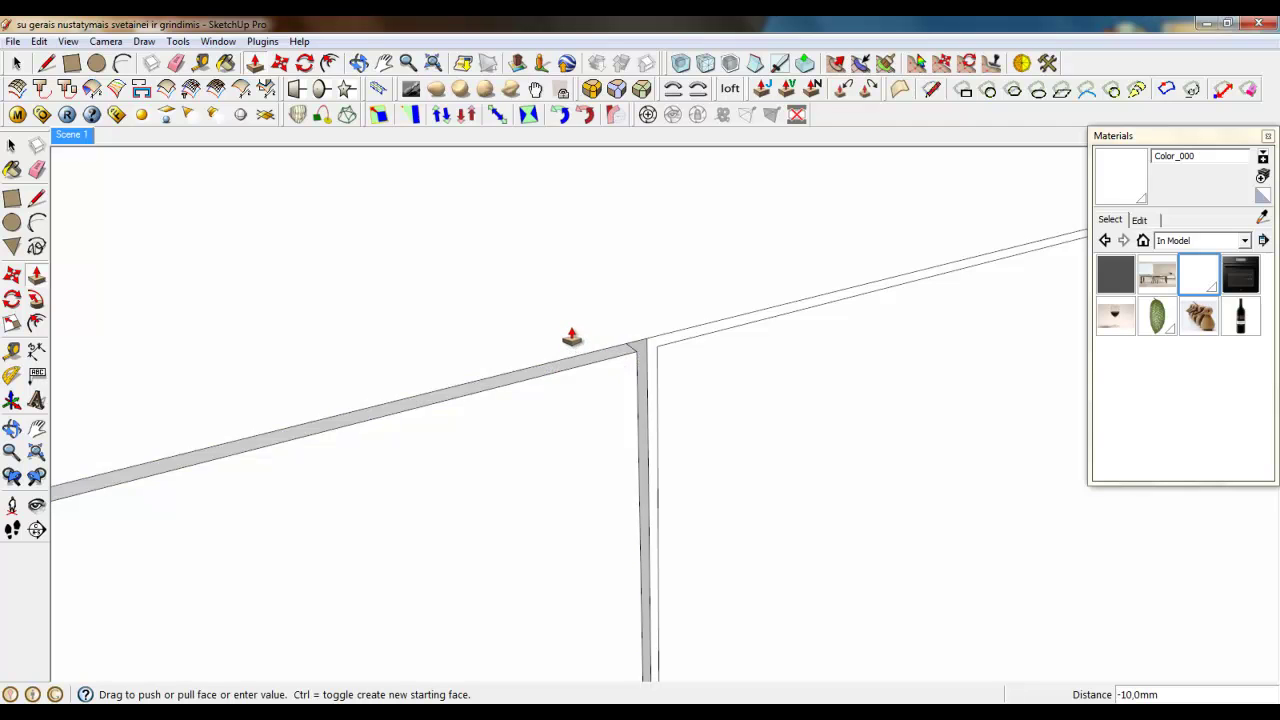
{"action": "left_click", "coordinate": [643, 351]}
{"action": "type", "text": "18"}
{"action": "scroll", "coordinate": [480, 449], "scroll_direction": "up", "scroll_amount": 5}
{"action": "key", "text": "Return"}
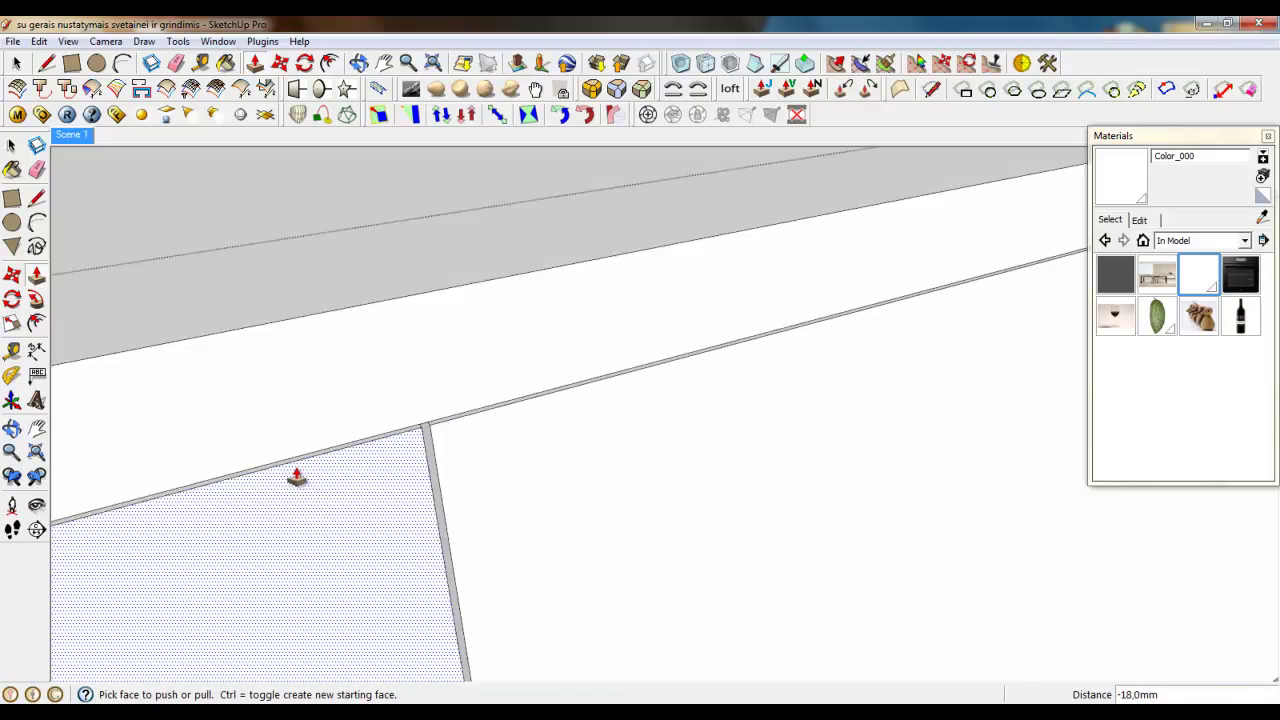
Push the thin border strip around the third front panel 18 mm inward, matching the neighbouring gap
{"action": "scroll", "coordinate": [343, 471], "scroll_direction": "up", "scroll_amount": 4}
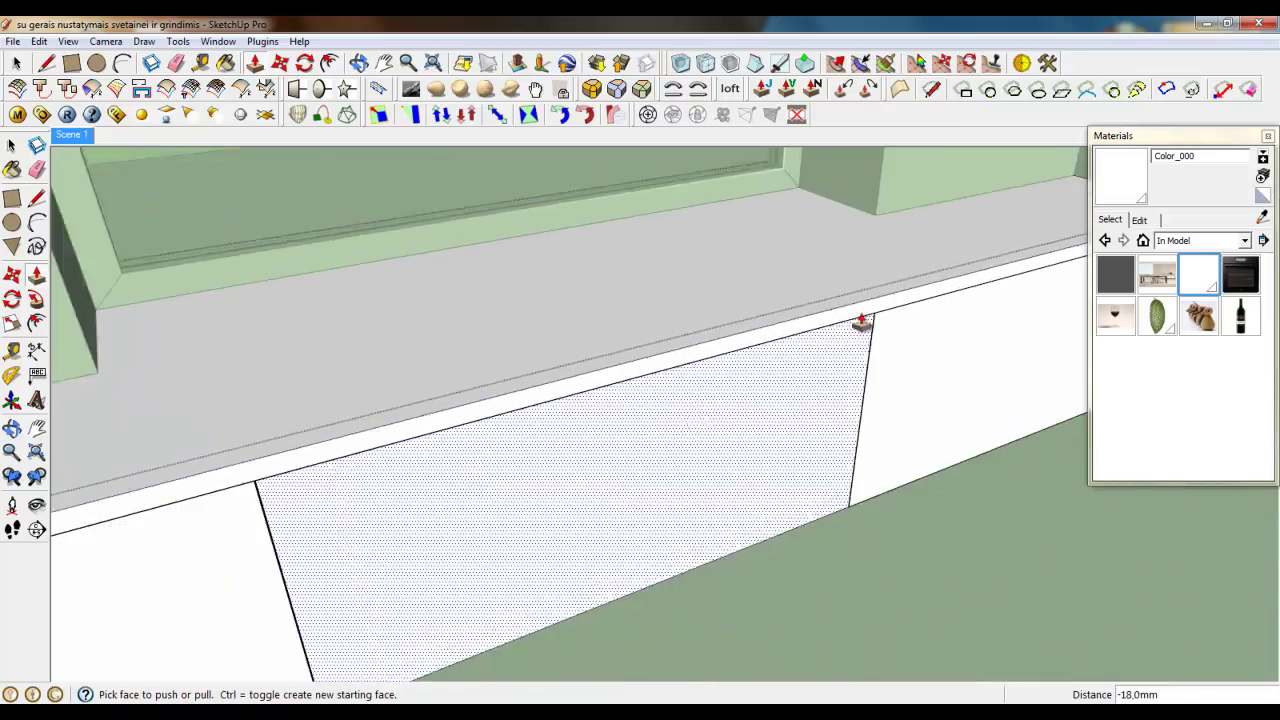
{"action": "scroll", "coordinate": [880, 318], "scroll_direction": "up", "scroll_amount": 5}
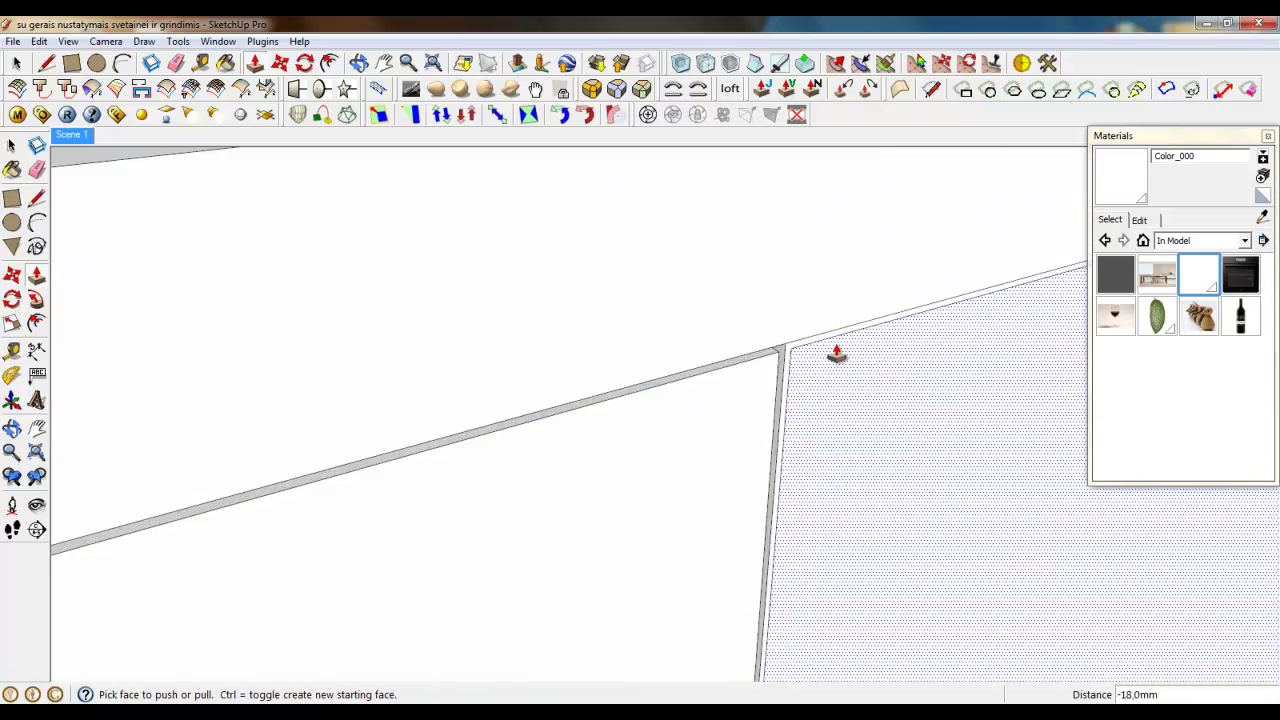
{"action": "middle_click_drag", "start_coordinate": [834, 354], "coordinate": [714, 371]}
{"action": "left_click", "coordinate": [709, 363]}
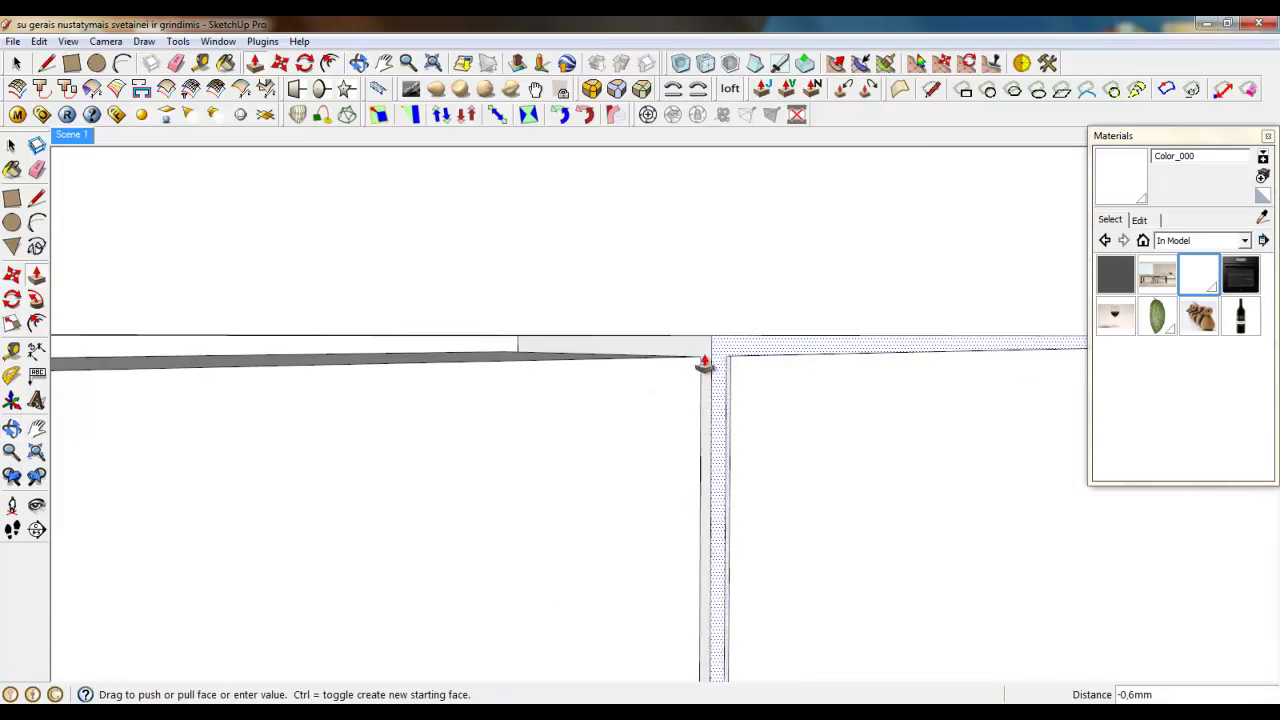
{"action": "left_click", "coordinate": [518, 353]}
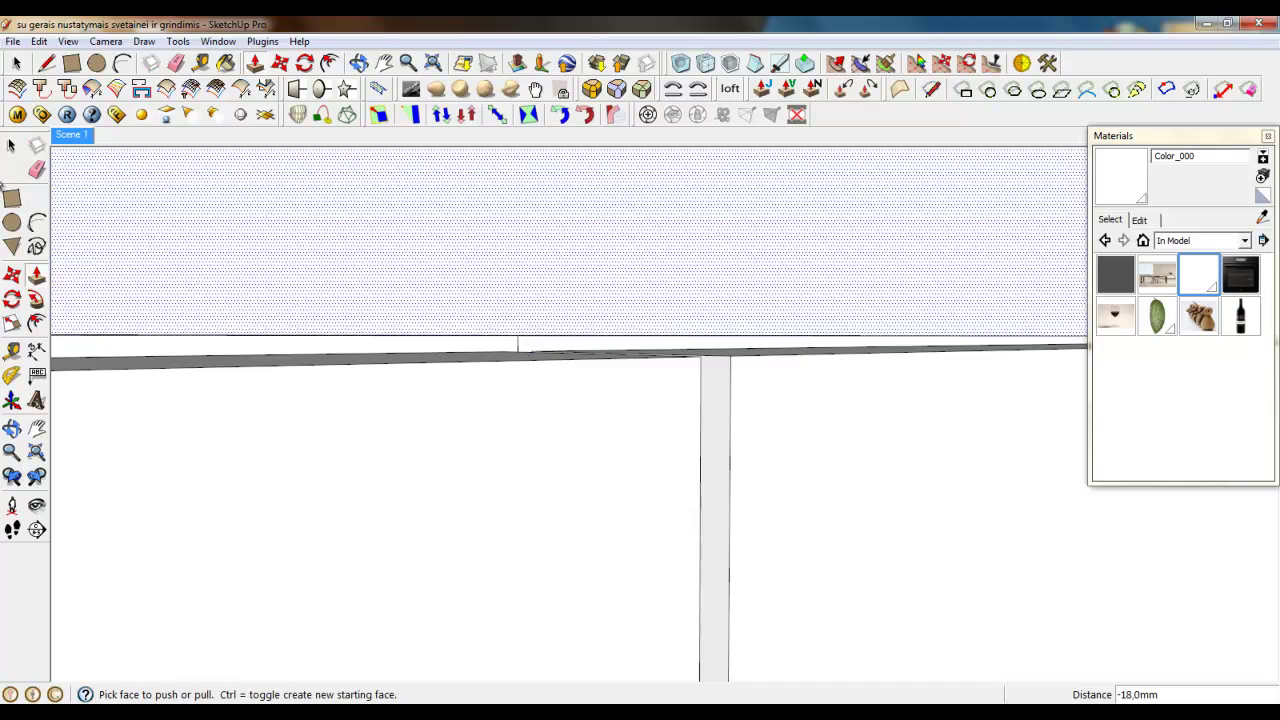
Select the front panel faces, set Round Corner to a 3.6 mm offset with 6 segments, and exit the tool
{"action": "left_click", "coordinate": [17, 63]}
{"action": "scroll", "coordinate": [520, 465], "scroll_direction": "down", "scroll_amount": 3}
{"action": "middle_click_drag", "start_coordinate": [715, 370], "coordinate": [740, 403]}
{"action": "scroll", "coordinate": [711, 530], "scroll_direction": "up", "scroll_amount": 3}
{"action": "left_click", "coordinate": [711, 530]}
{"action": "left_click", "coordinate": [591, 523], "text": "shift"}
{"action": "scroll", "coordinate": [414, 466], "scroll_direction": "down", "scroll_amount": 5}
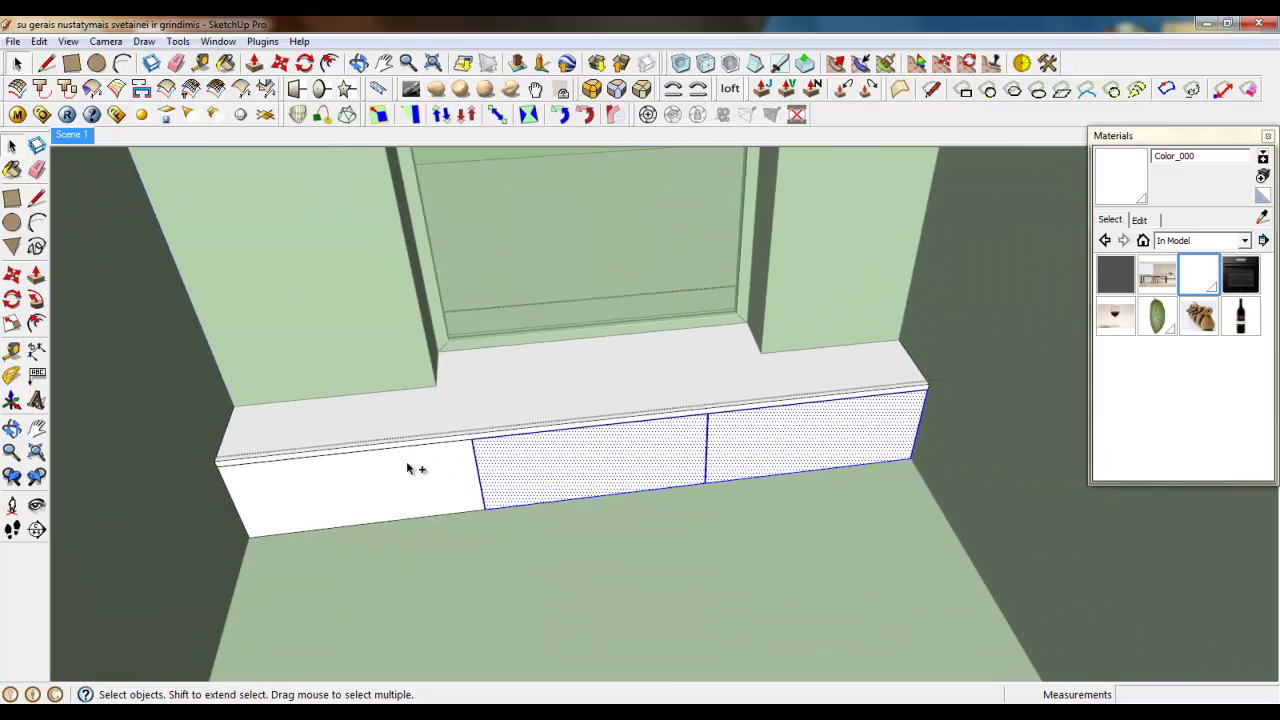
{"action": "left_click", "coordinate": [588, 90]}
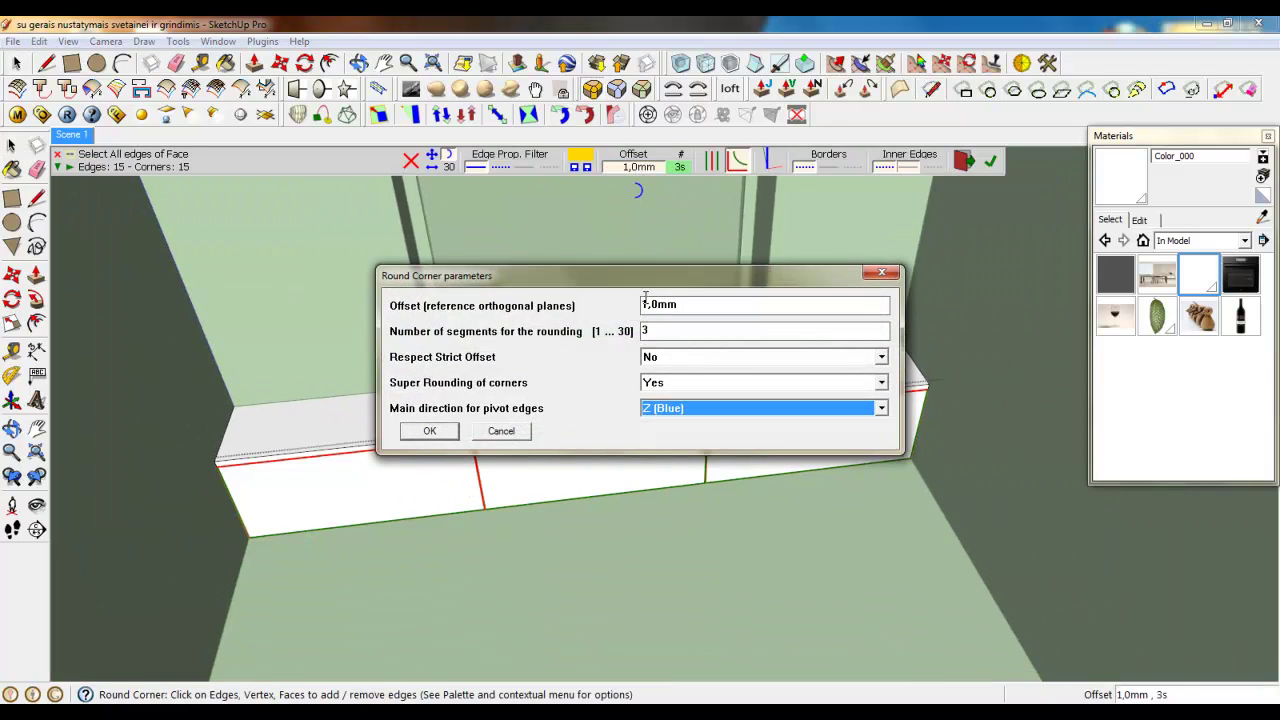
{"action": "left_click", "coordinate": [648, 303]}
{"action": "key", "text": "BackSpace"}
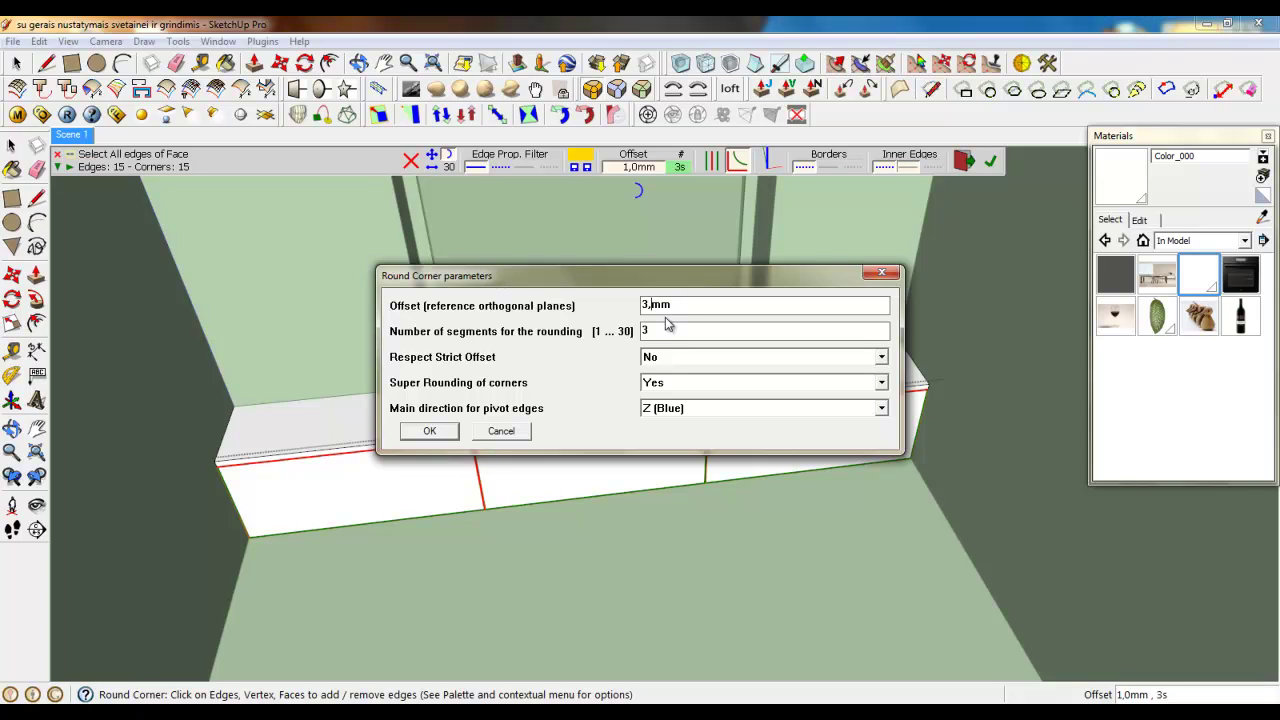
{"action": "type", "text": "6"}
{"action": "left_click", "coordinate": [429, 430]}
{"action": "left_click", "coordinate": [964, 168]}
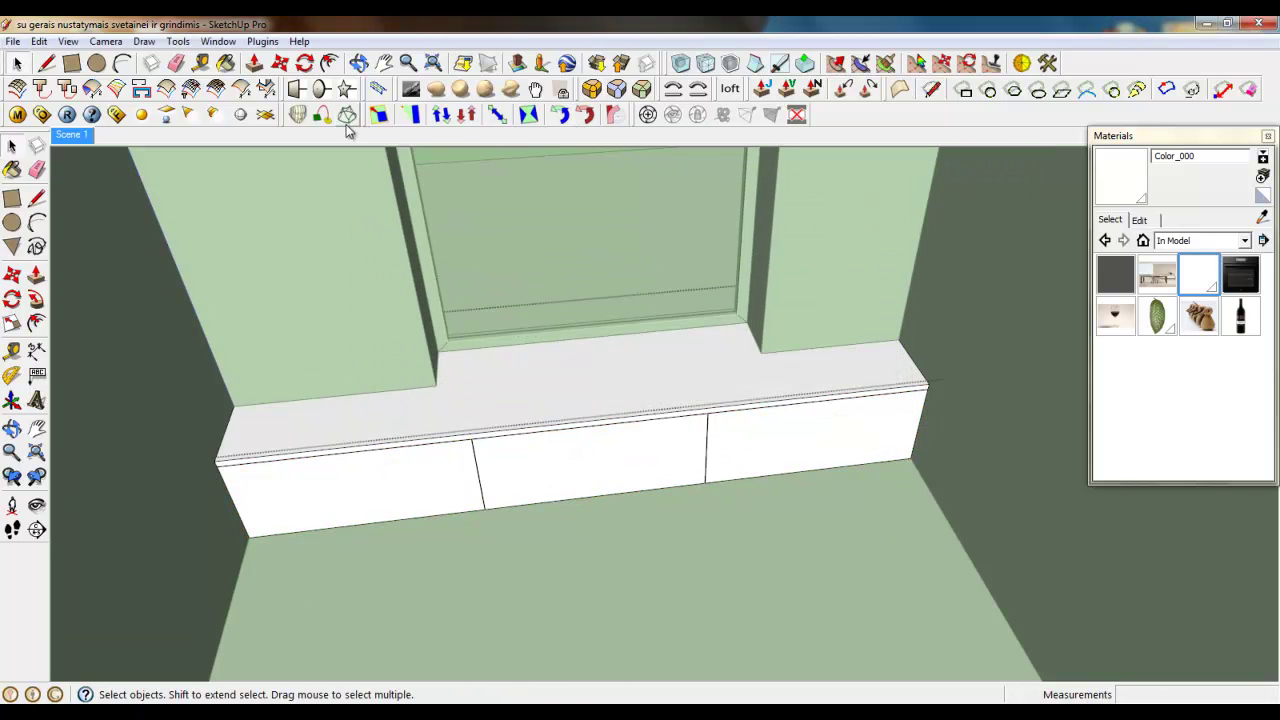
Round all edges of the three front panels using Round Corner with the 3.6 mm offset and 6 segments
{"action": "left_click", "coordinate": [591, 94]}
{"action": "left_click", "coordinate": [448, 473]}
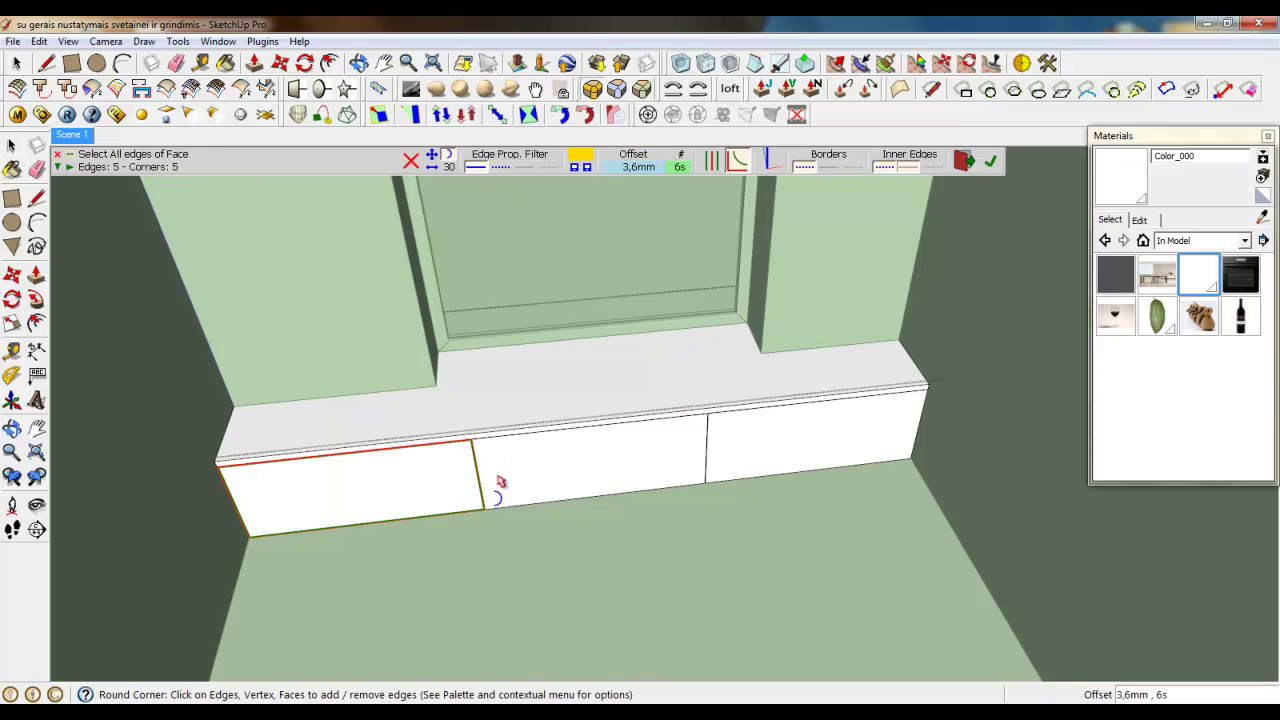
{"action": "left_click", "coordinate": [520, 476]}
{"action": "left_click", "coordinate": [801, 451]}
{"action": "left_click", "coordinate": [990, 161]}
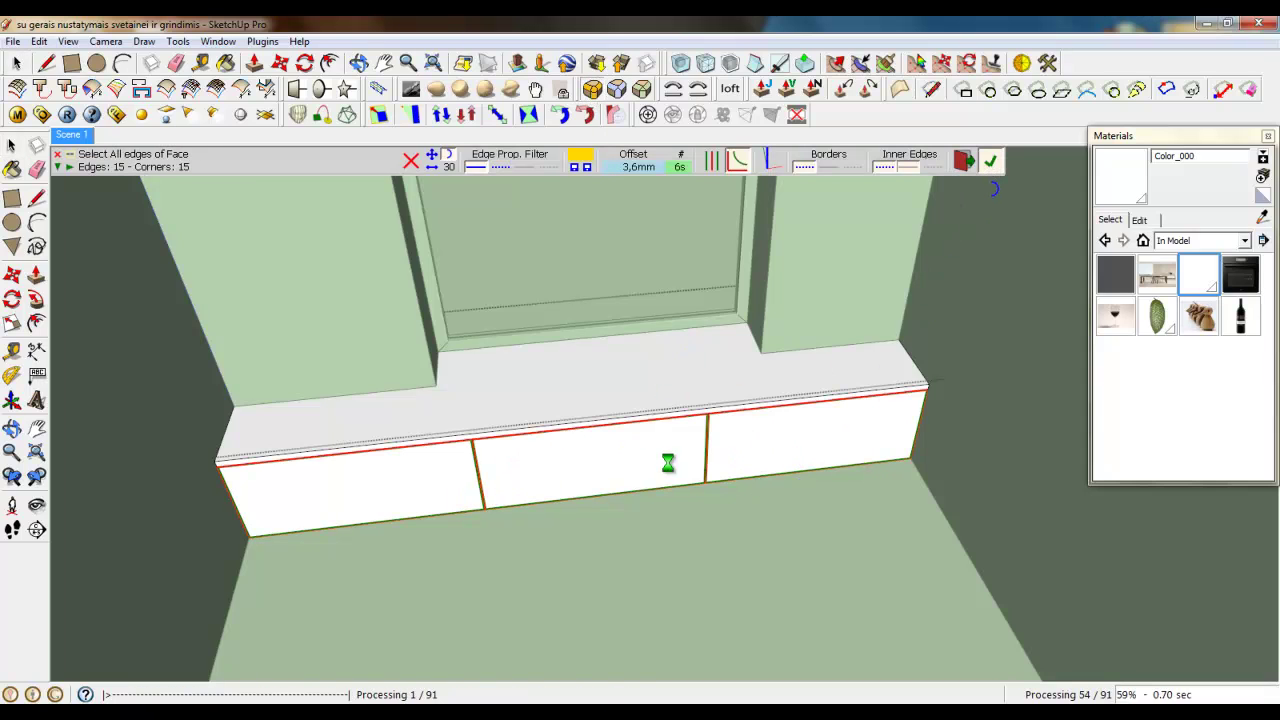
Round the edges of the narrow strip along the top of the bench front with a 1 mm offset
{"action": "scroll", "coordinate": [543, 418], "scroll_direction": "up", "scroll_amount": 8}
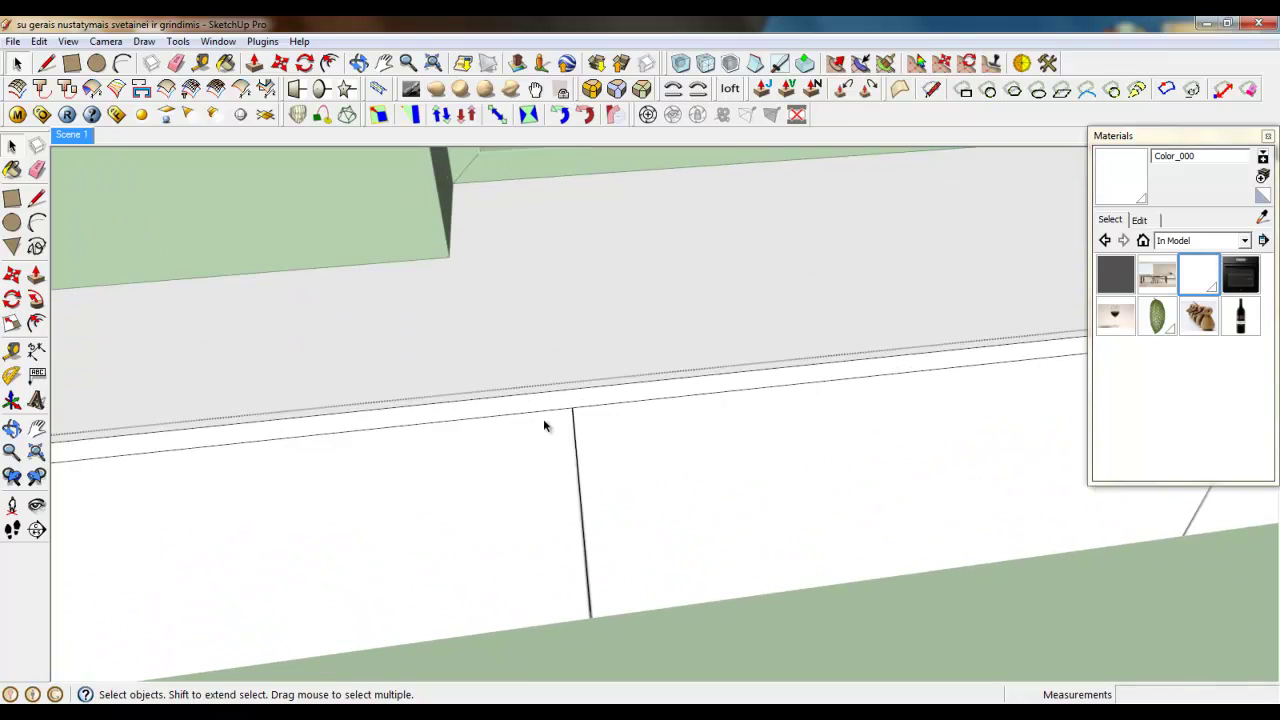
{"action": "left_click", "coordinate": [591, 92]}
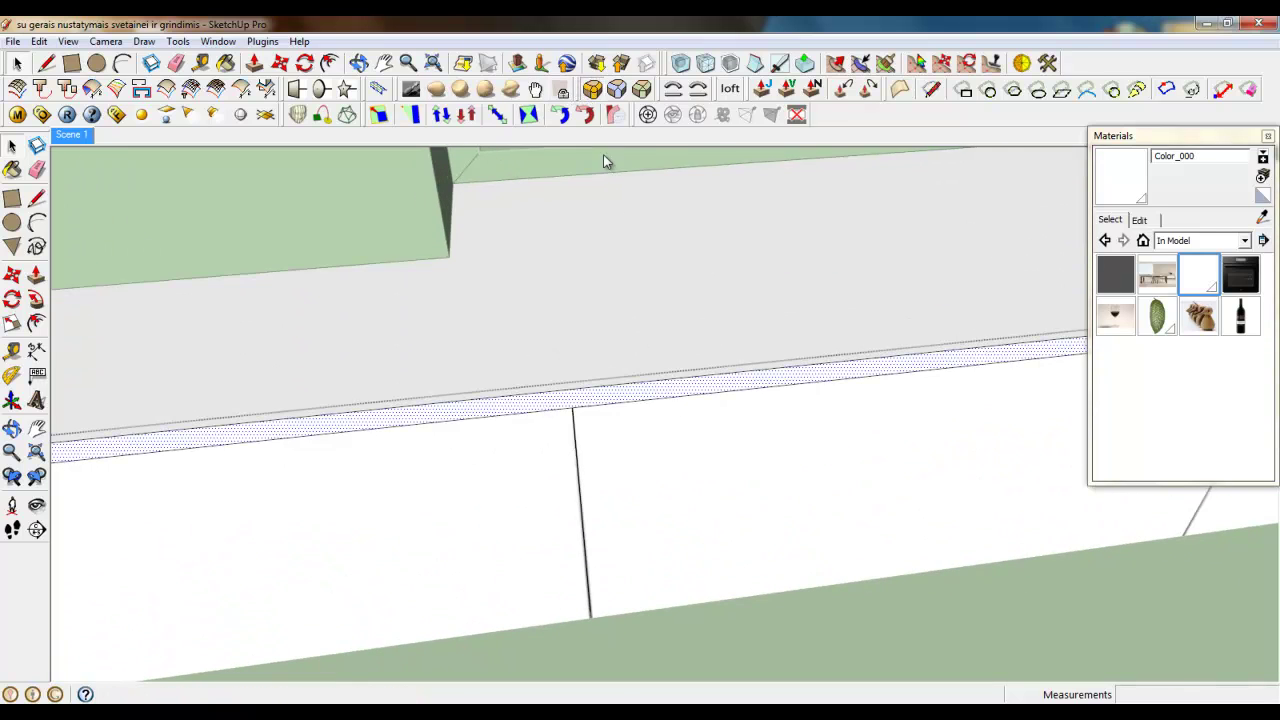
{"action": "left_click", "coordinate": [624, 168]}
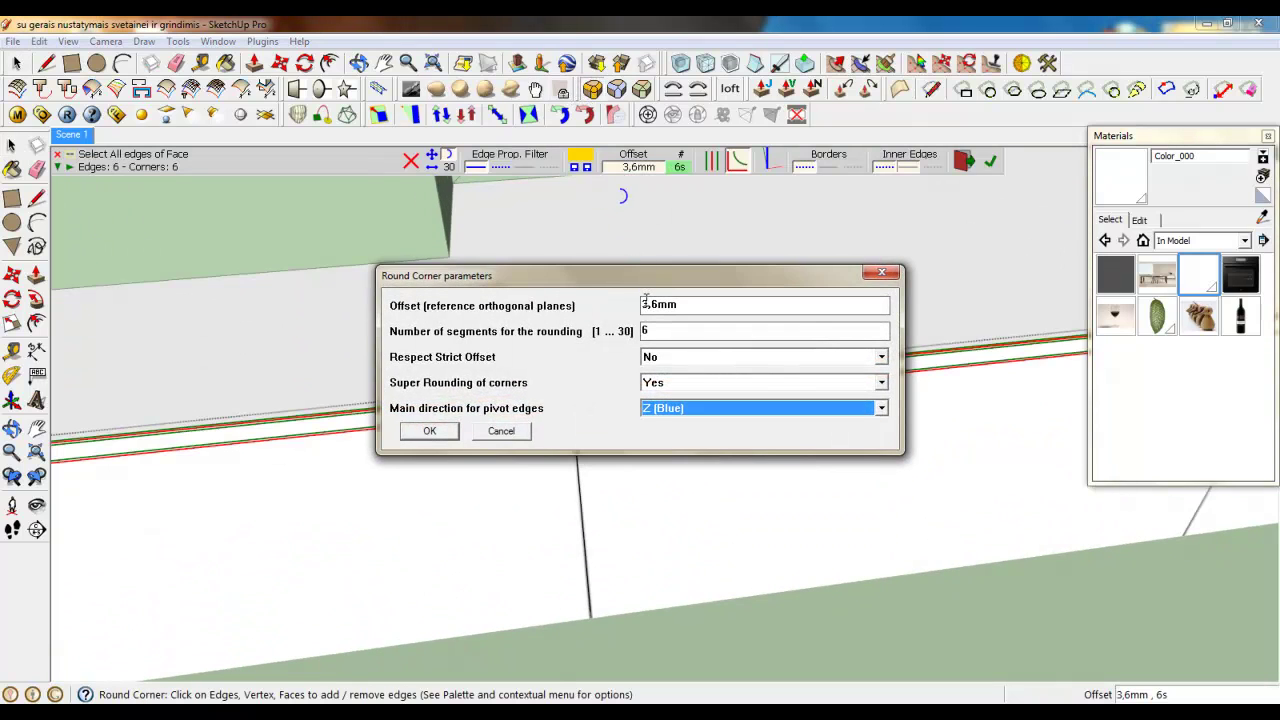
{"action": "left_click", "coordinate": [643, 304]}
{"action": "type", "text": "1"}
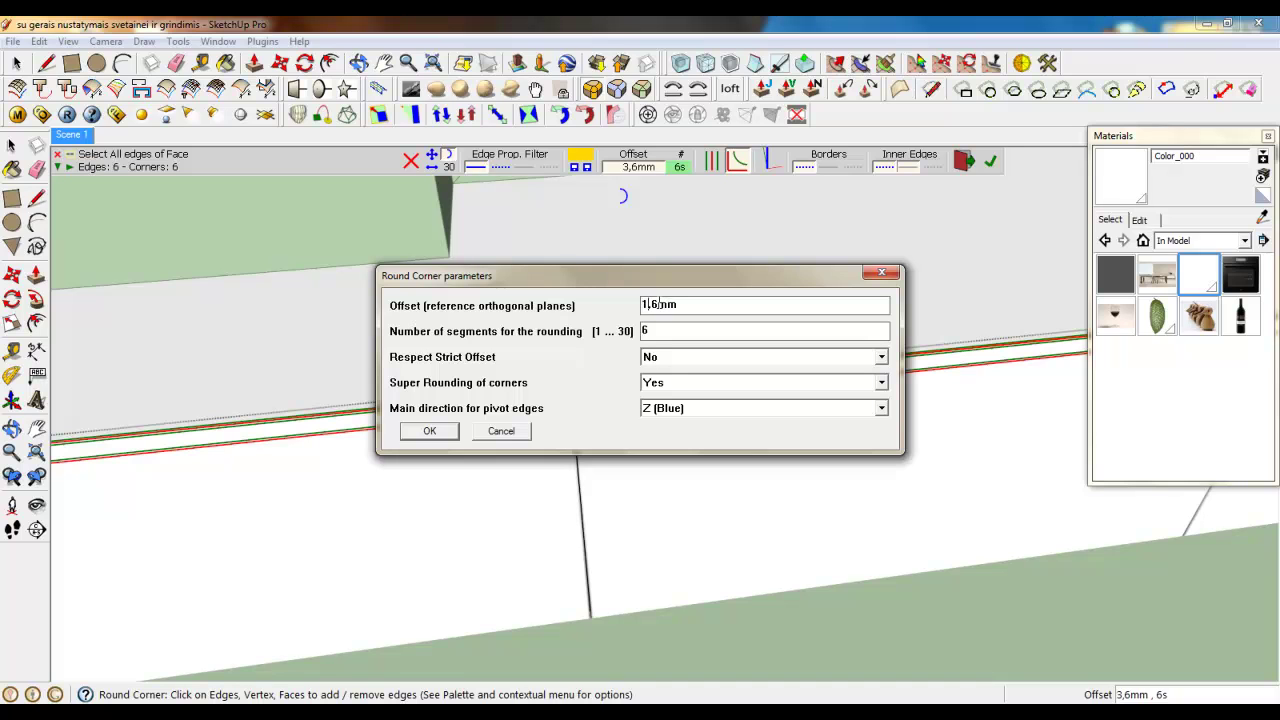
{"action": "left_click", "coordinate": [430, 431]}
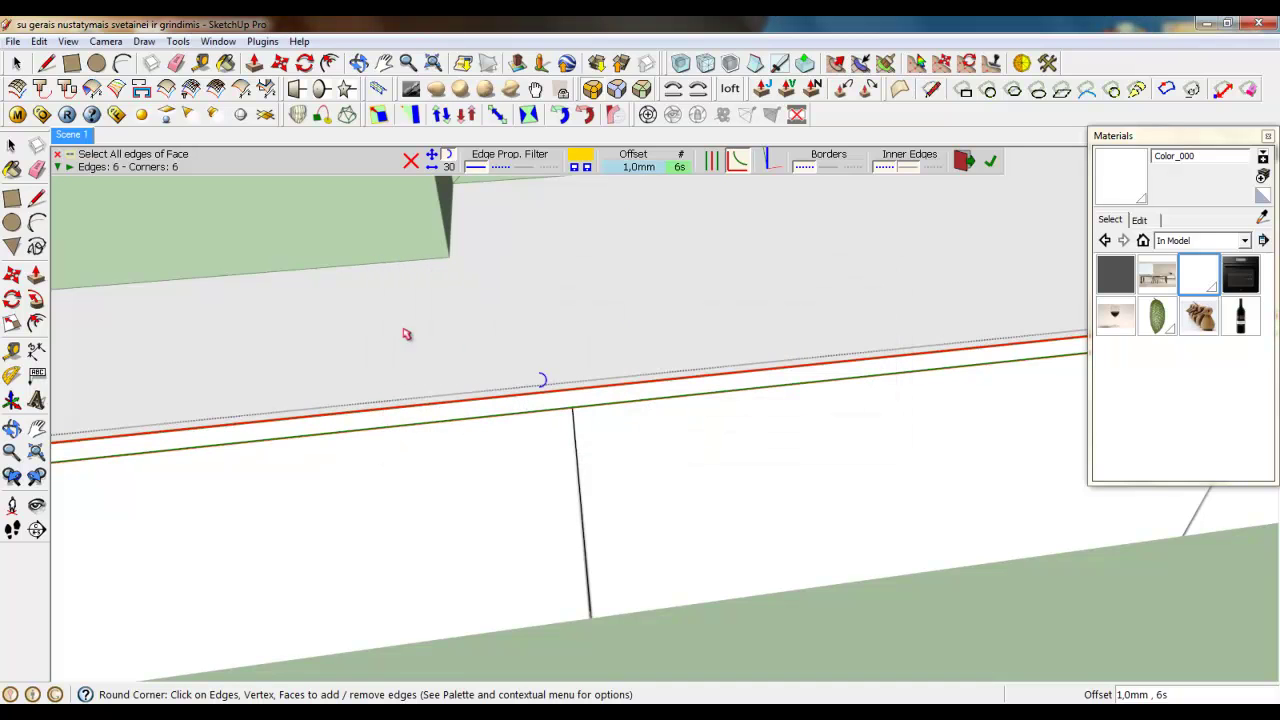
{"action": "scroll", "coordinate": [491, 557], "scroll_direction": "down", "scroll_amount": 5}
{"action": "scroll", "coordinate": [557, 468], "scroll_direction": "down", "scroll_amount": 6}
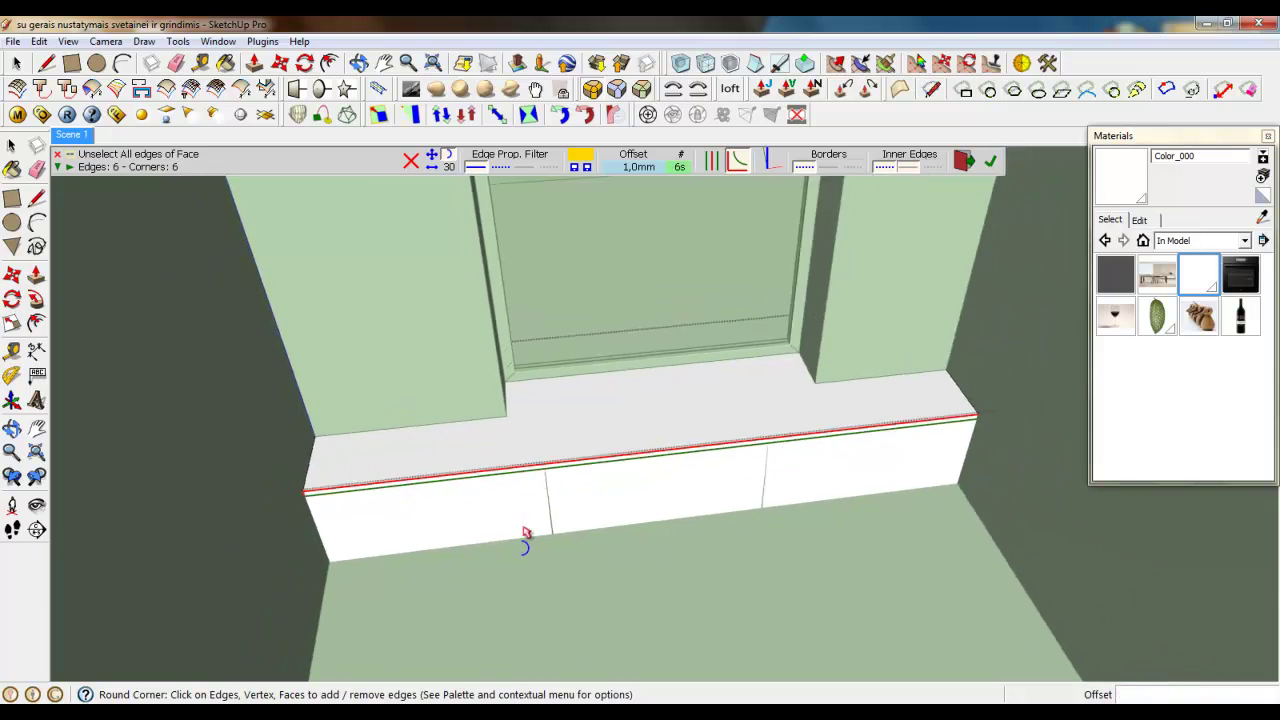
{"action": "left_click", "coordinate": [990, 162]}
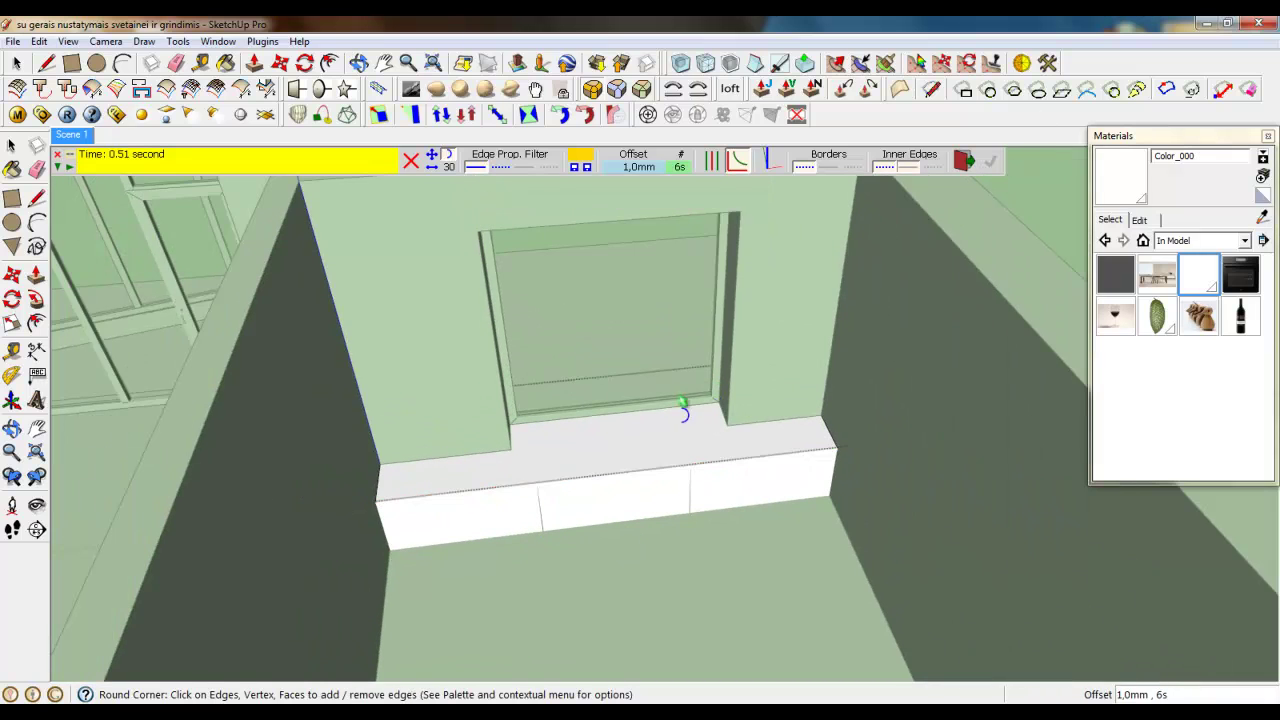
Finish editing inside the bench group and return to the whole house model
{"action": "left_click", "coordinate": [17, 65]}
{"action": "scroll", "coordinate": [634, 462], "scroll_direction": "up", "scroll_amount": 3}
{"action": "right_click", "coordinate": [530, 440]}
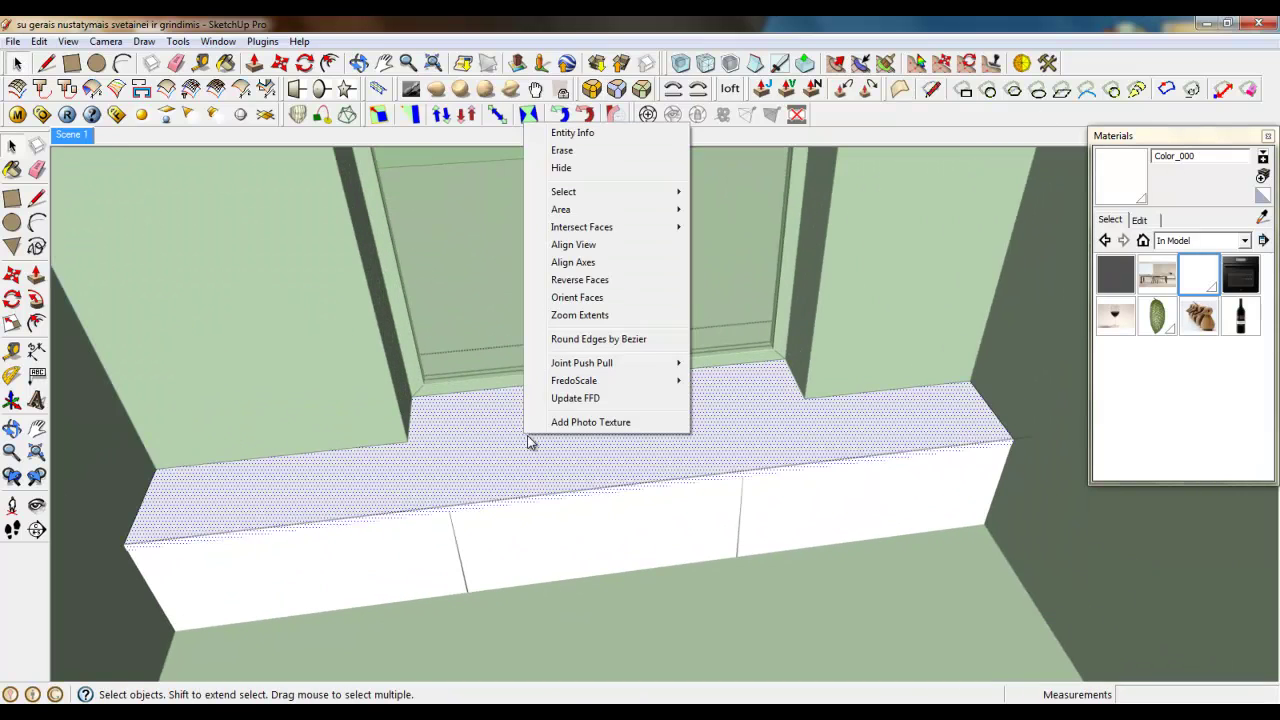
{"action": "left_click", "coordinate": [381, 416]}
{"action": "scroll", "coordinate": [639, 468], "scroll_direction": "down", "scroll_amount": 5}
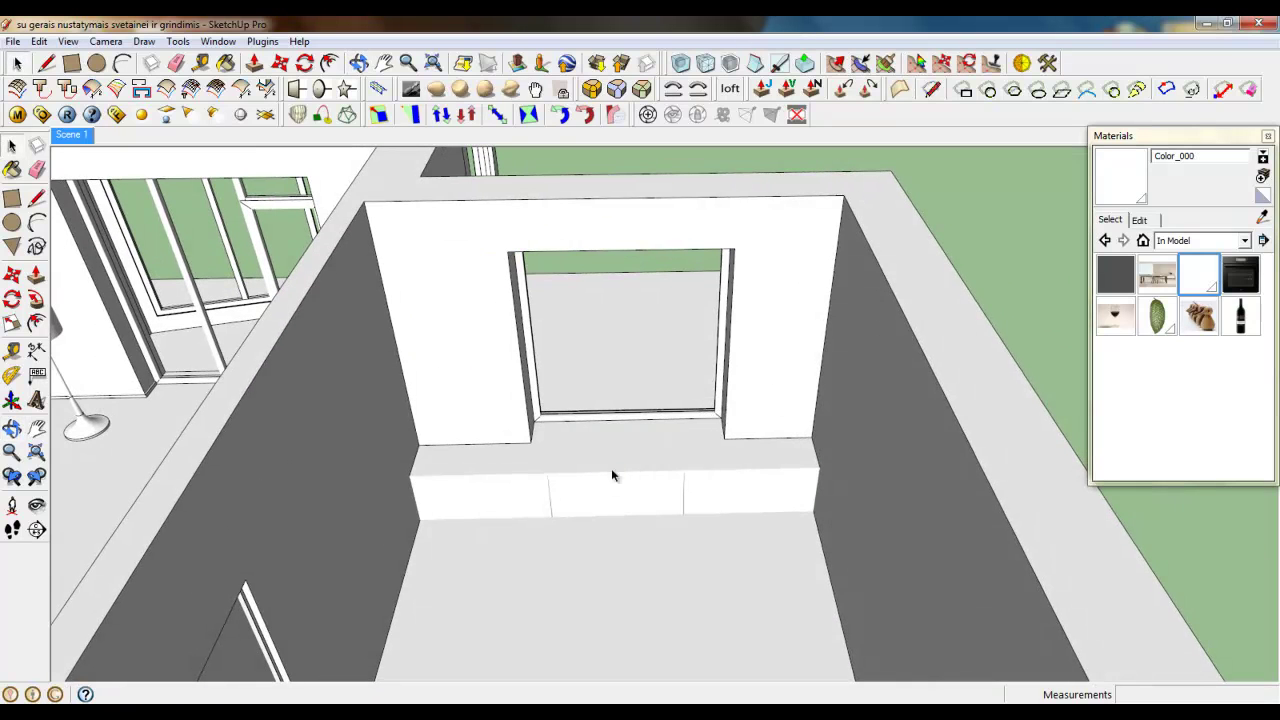
Select the bench and examine its rounded edges and panel gaps beneath the window from several angles
{"action": "middle_click_drag", "start_coordinate": [611, 475], "coordinate": [715, 494]}
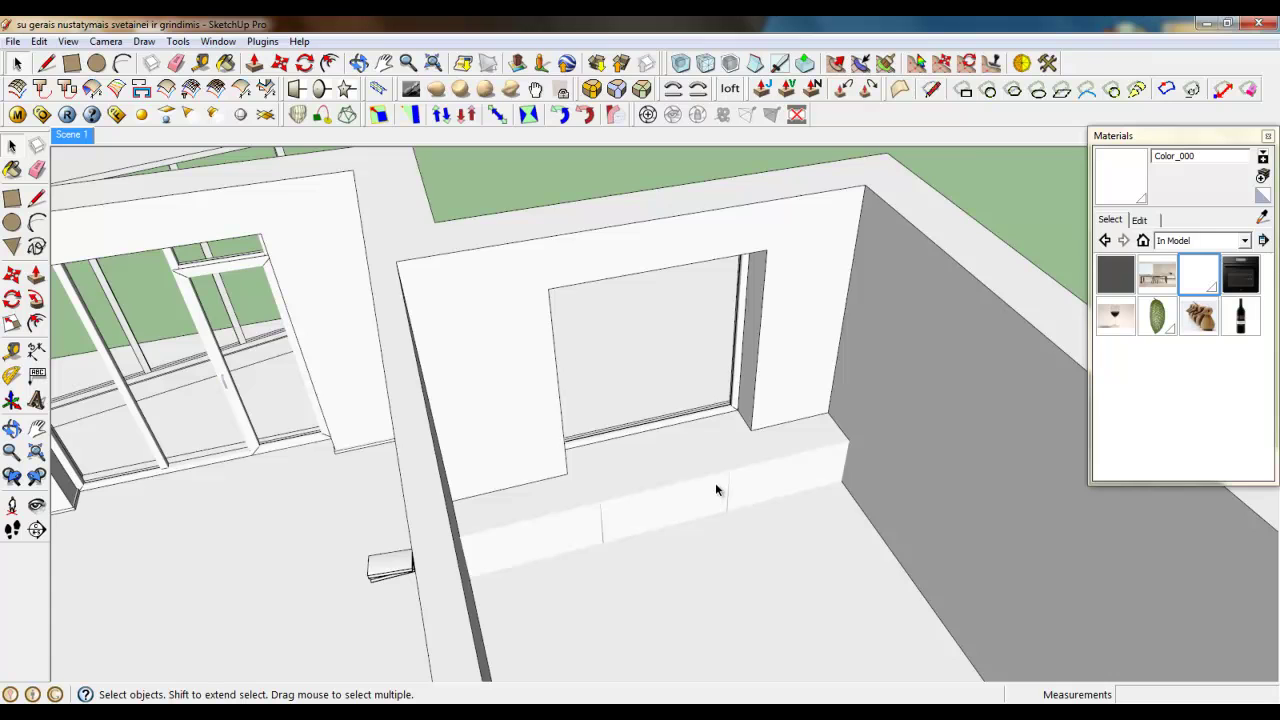
{"action": "scroll", "coordinate": [734, 432], "scroll_direction": "up", "scroll_amount": 3}
{"action": "middle_click_drag", "start_coordinate": [731, 487], "coordinate": [600, 558]}
{"action": "scroll", "coordinate": [401, 553], "scroll_direction": "up", "scroll_amount": 3}
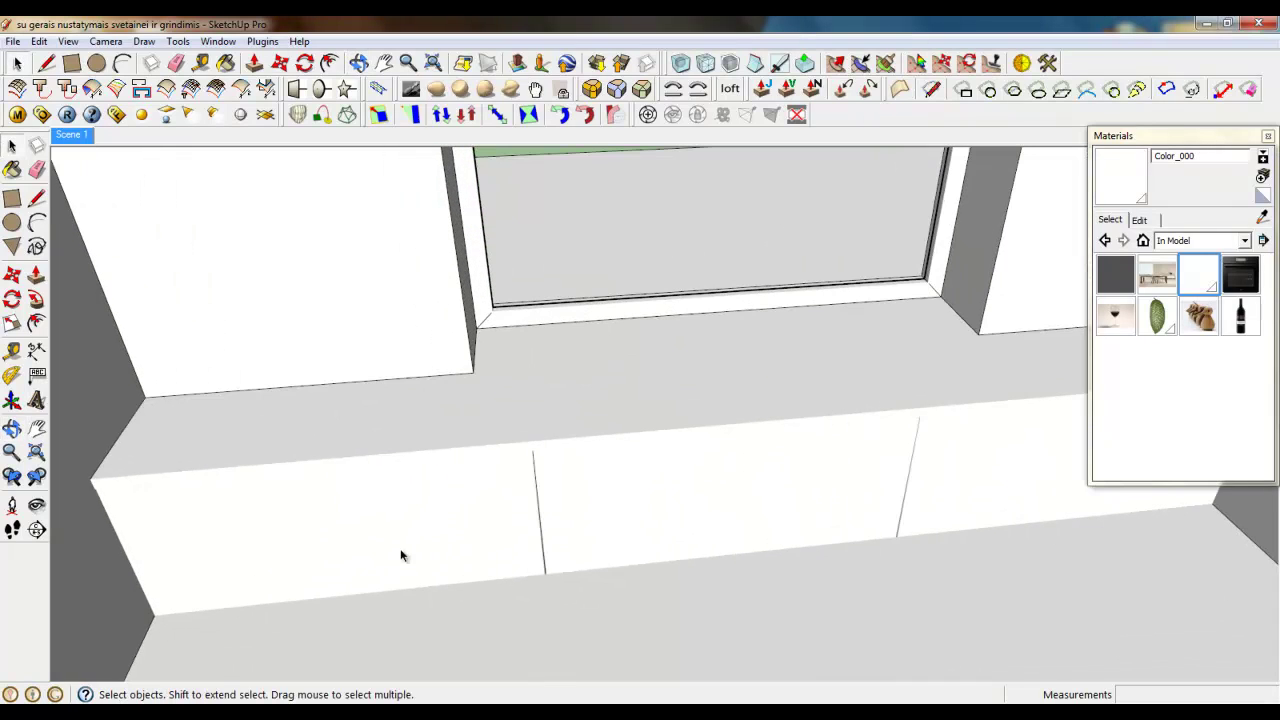
{"action": "left_click", "coordinate": [400, 555]}
{"action": "scroll", "coordinate": [326, 553], "scroll_direction": "down", "scroll_amount": 2}
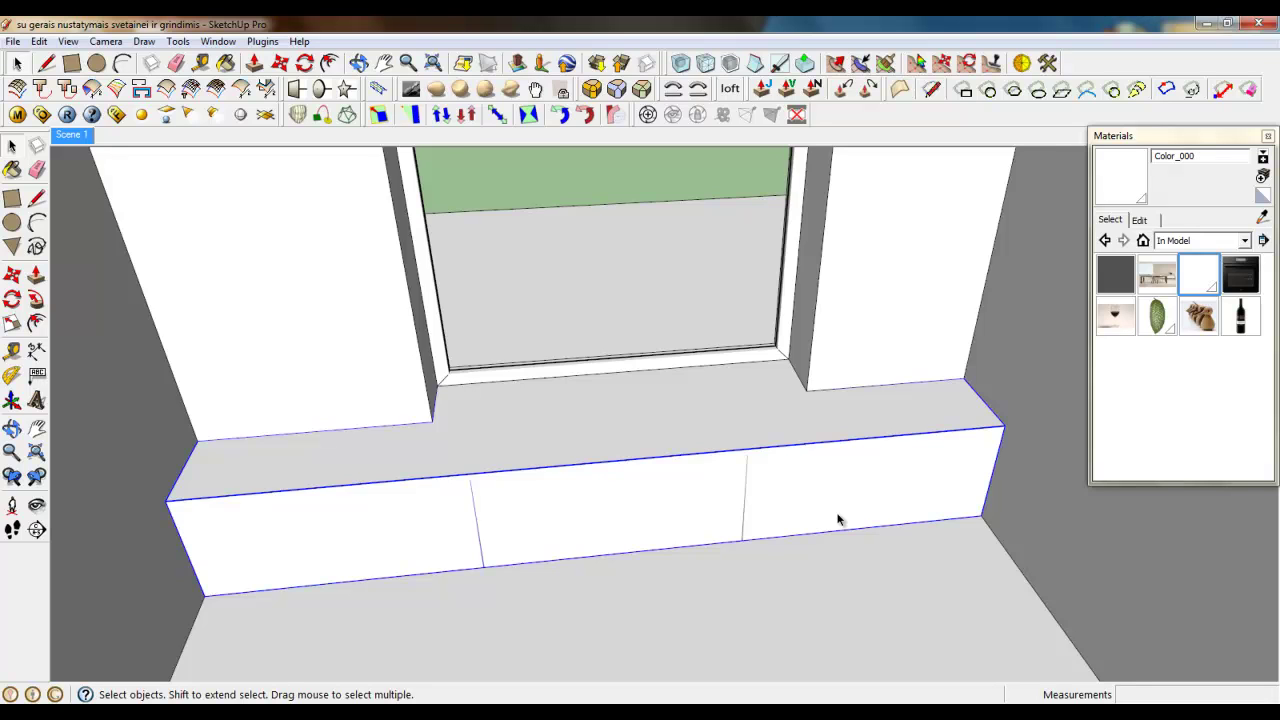
{"action": "scroll", "coordinate": [818, 515], "scroll_direction": "down", "scroll_amount": 1}
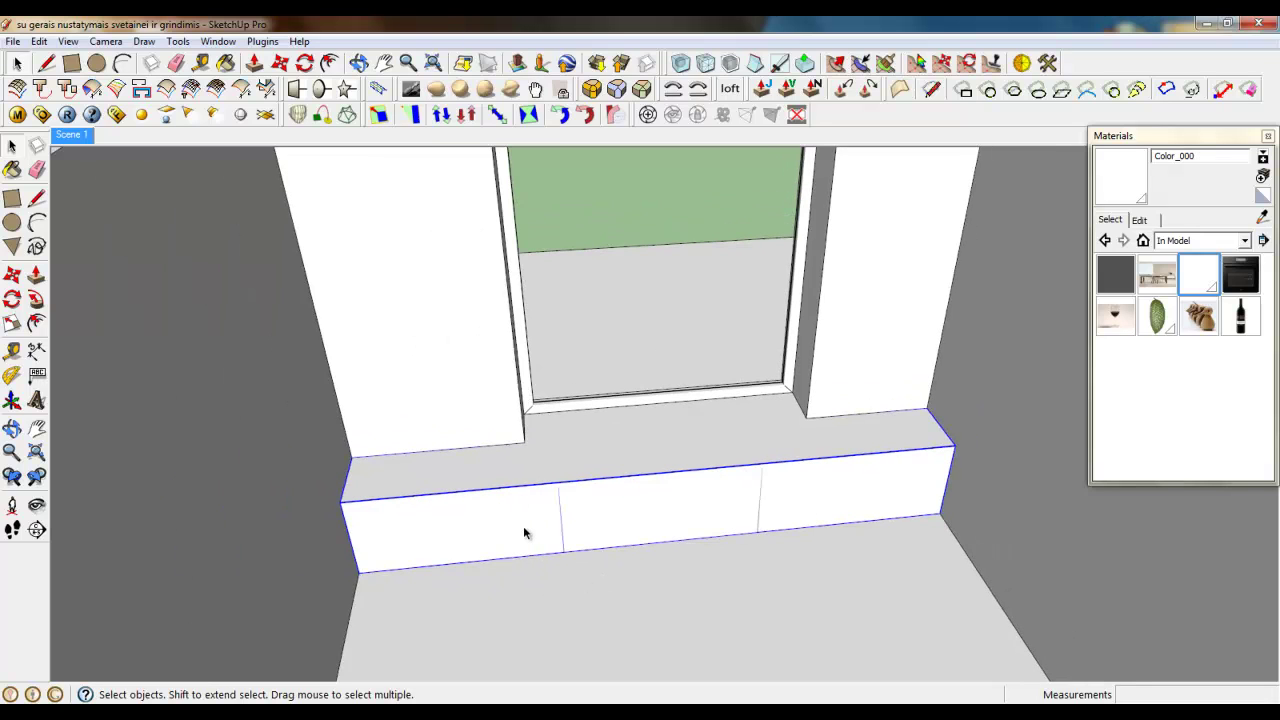
{"action": "middle_click_drag", "start_coordinate": [597, 551], "coordinate": [700, 604]}
{"action": "scroll", "coordinate": [700, 604], "scroll_direction": "down", "scroll_amount": 2}
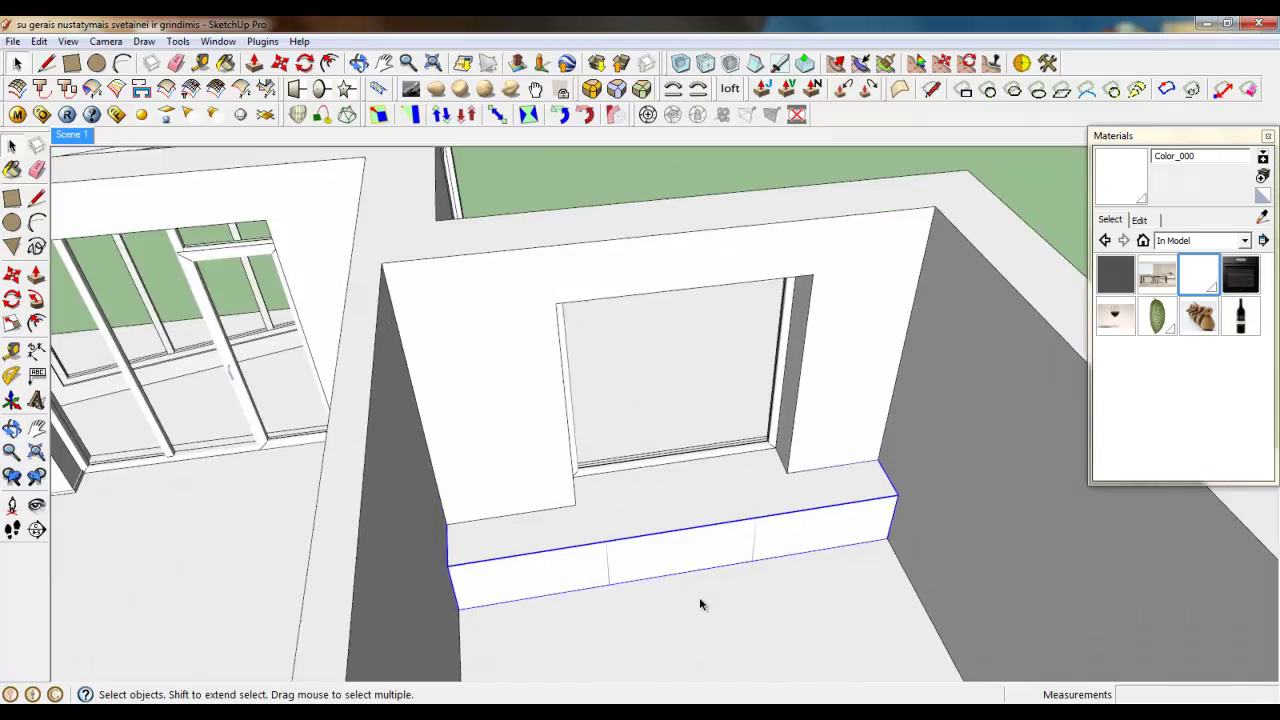
{"action": "scroll", "coordinate": [791, 506], "scroll_direction": "down", "scroll_amount": 1}
{"action": "scroll", "coordinate": [794, 504], "scroll_direction": "up", "scroll_amount": 4}
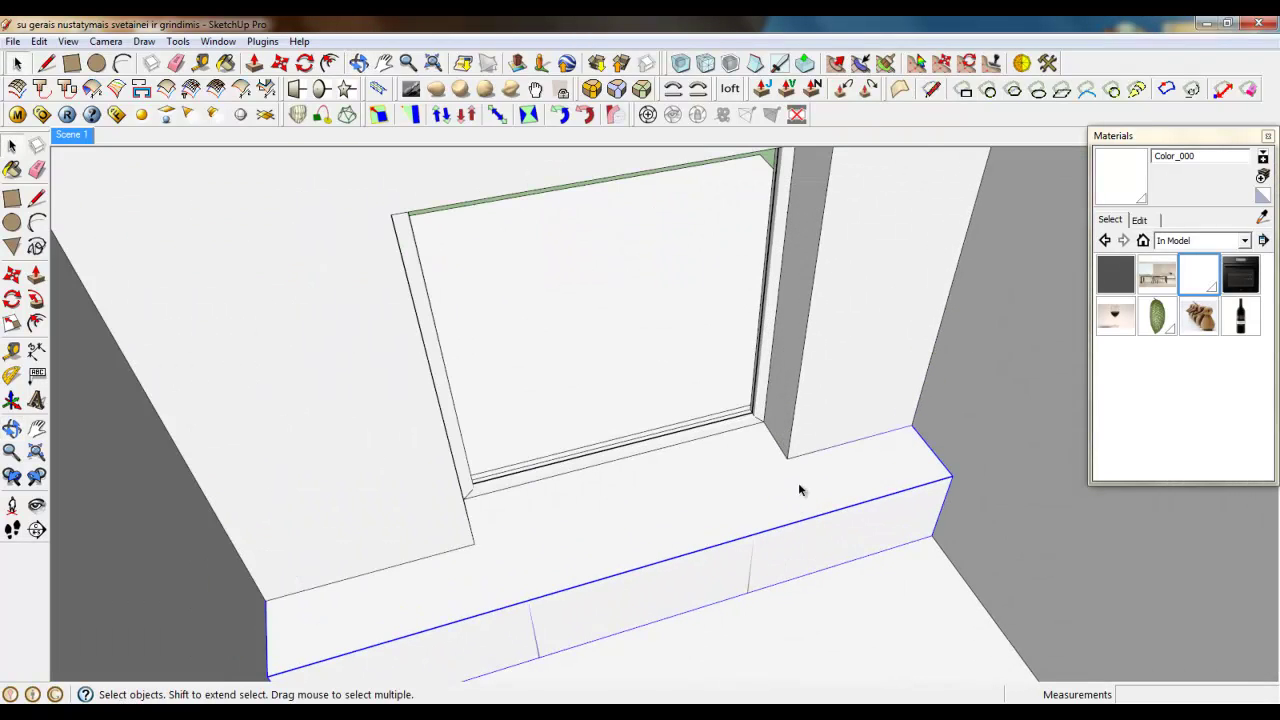
{"action": "scroll", "coordinate": [799, 480], "scroll_direction": "up", "scroll_amount": 2}
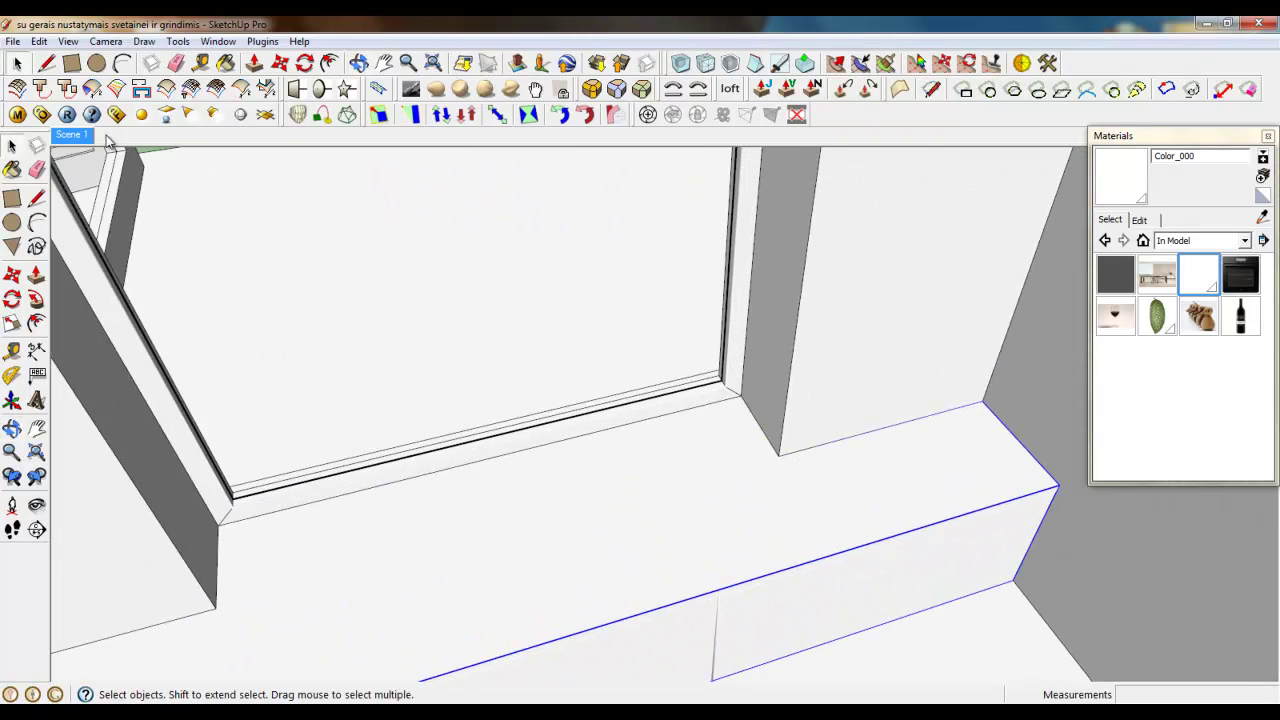
Draw a rectangle about 609 by 362 mm on the bench top in front of the window
{"action": "left_click", "coordinate": [73, 65]}
{"action": "middle_click_drag", "start_coordinate": [757, 478], "coordinate": [657, 528]}
{"action": "left_click", "coordinate": [502, 478]}
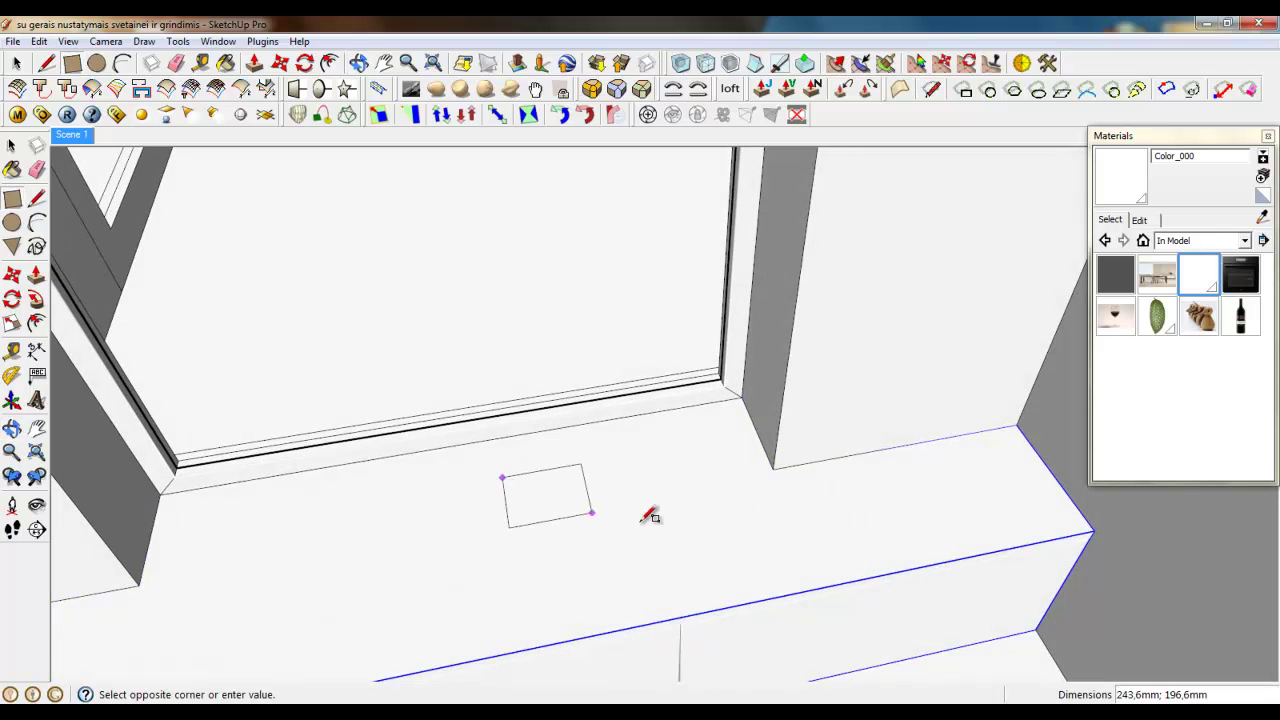
{"action": "left_click", "coordinate": [747, 536]}
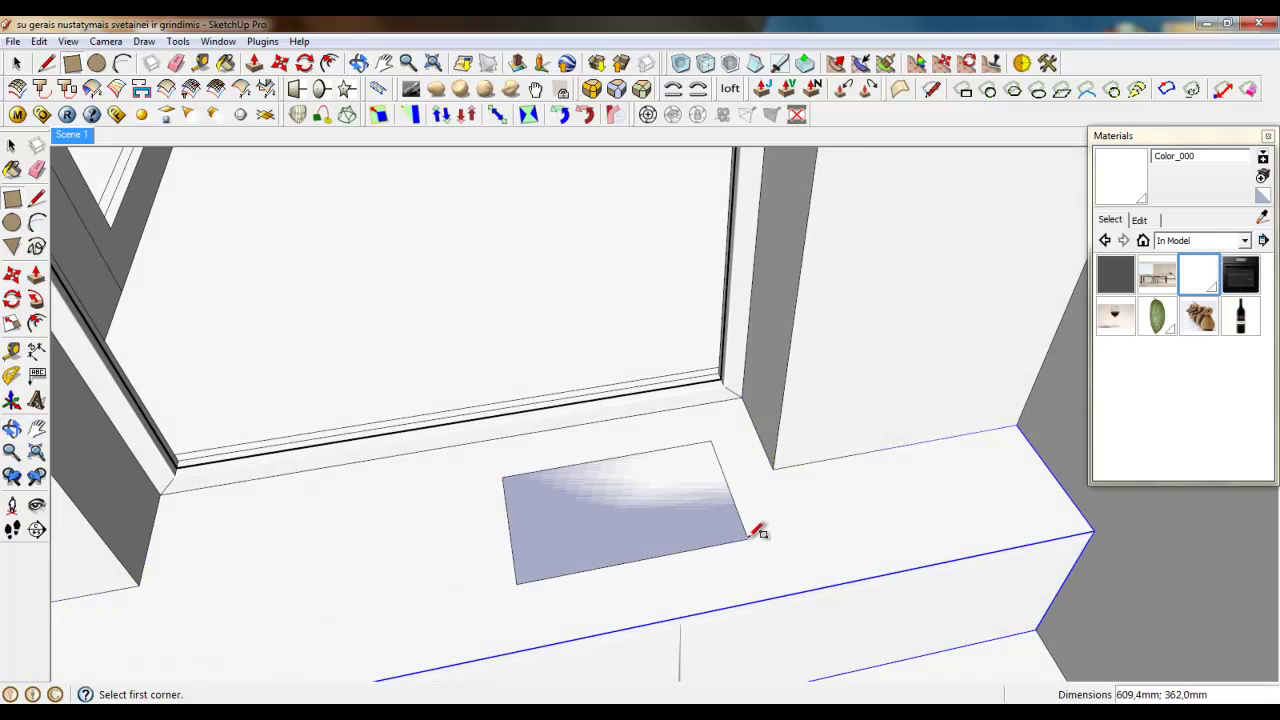
Make the new rectangle and its edges a group and open that group for editing
{"action": "left_click", "coordinate": [14, 65]}
{"action": "scroll", "coordinate": [492, 492], "scroll_direction": "up", "scroll_amount": 3}
{"action": "right_click", "coordinate": [639, 489]}
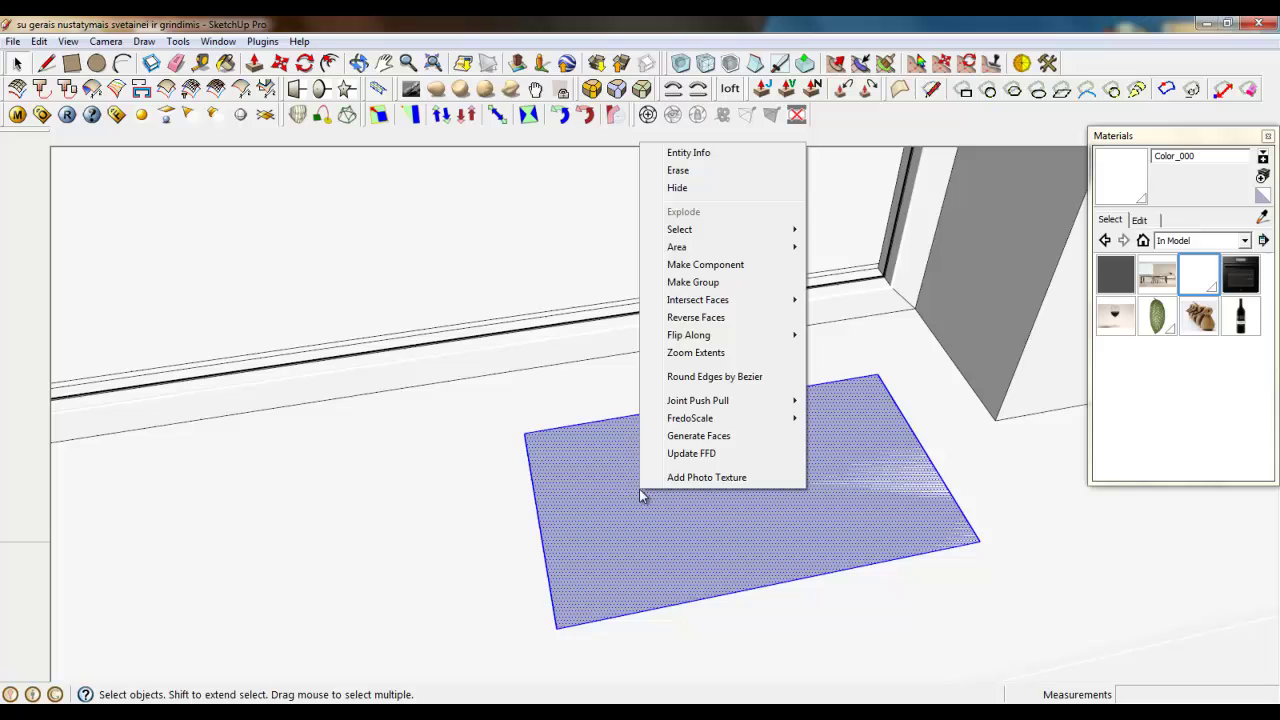
{"action": "left_click", "coordinate": [725, 287]}
{"action": "double_click", "coordinate": [702, 455]}
{"action": "scroll", "coordinate": [471, 468], "scroll_direction": "down", "scroll_amount": 3}
{"action": "middle_click_drag", "start_coordinate": [462, 458], "coordinate": [546, 588]}
{"action": "scroll", "coordinate": [549, 591], "scroll_direction": "up", "scroll_amount": 3}
{"action": "scroll", "coordinate": [451, 386], "scroll_direction": "down", "scroll_amount": 4}
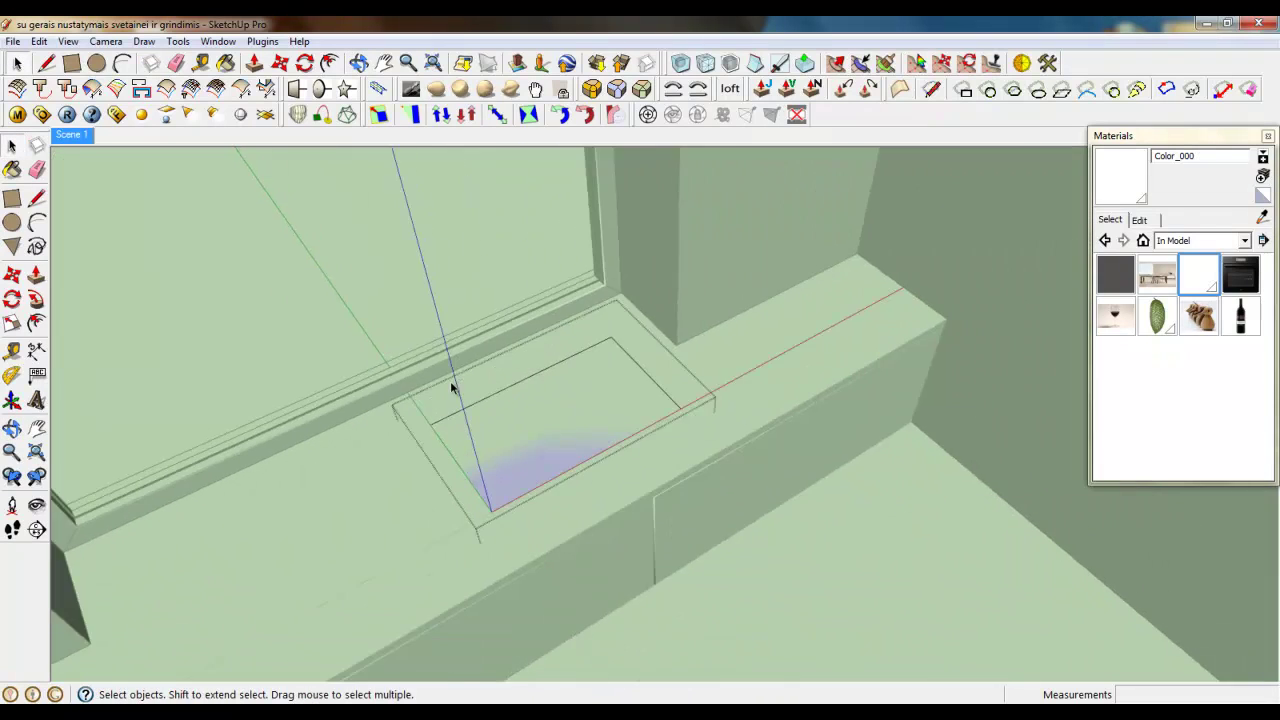
Paint the rectangle's face with the white Color_000 material
{"action": "scroll", "coordinate": [433, 371], "scroll_direction": "up", "scroll_amount": 2}
{"action": "scroll", "coordinate": [434, 371], "scroll_direction": "up", "scroll_amount": 2}
{"action": "left_click", "coordinate": [1199, 274]}
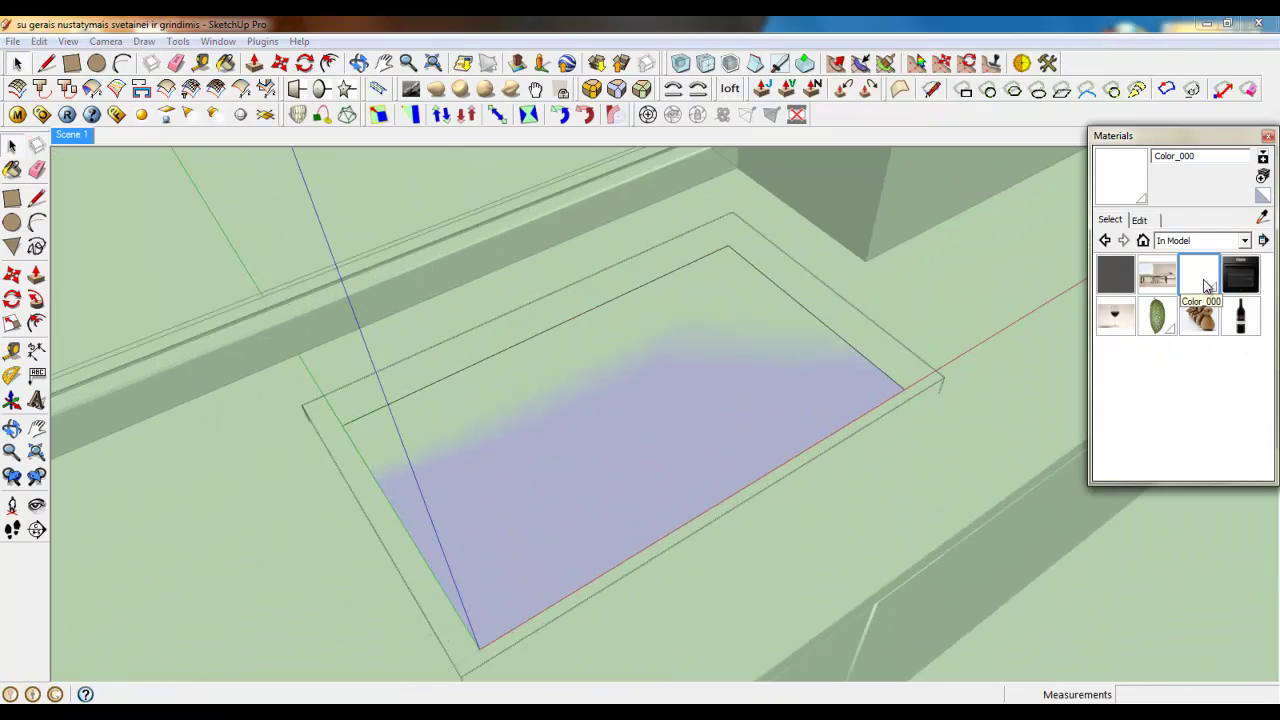
{"action": "left_click", "coordinate": [688, 389]}
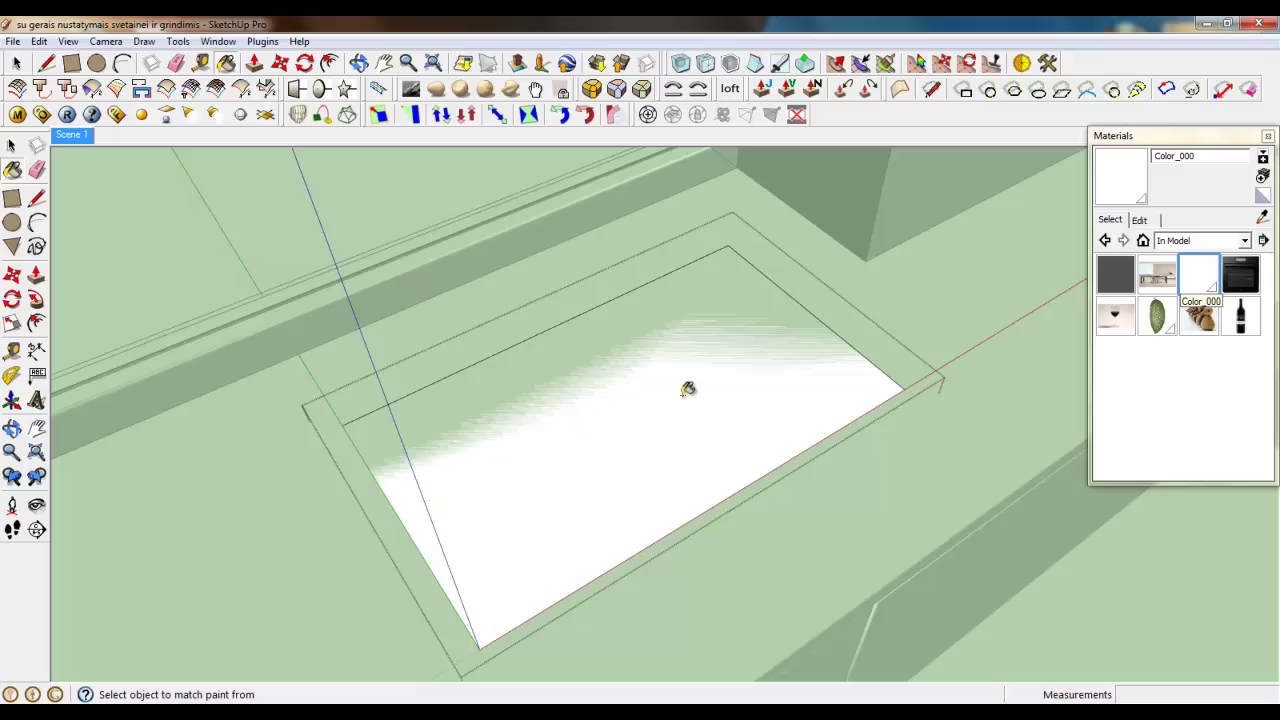
Divide the rectangle's long edge nearest the window into six equal segments
{"action": "left_click", "coordinate": [47, 64]}
{"action": "right_click", "coordinate": [453, 372]}
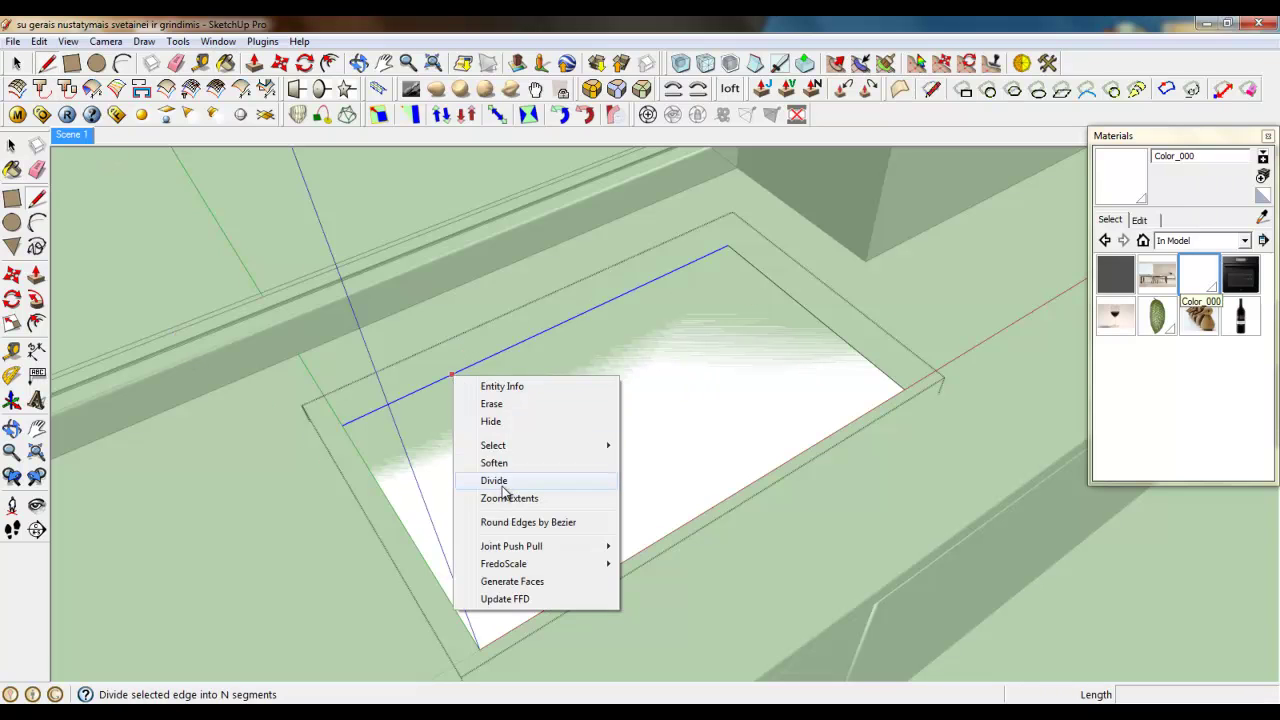
{"action": "left_click", "coordinate": [491, 480]}
{"action": "left_click", "coordinate": [419, 392]}
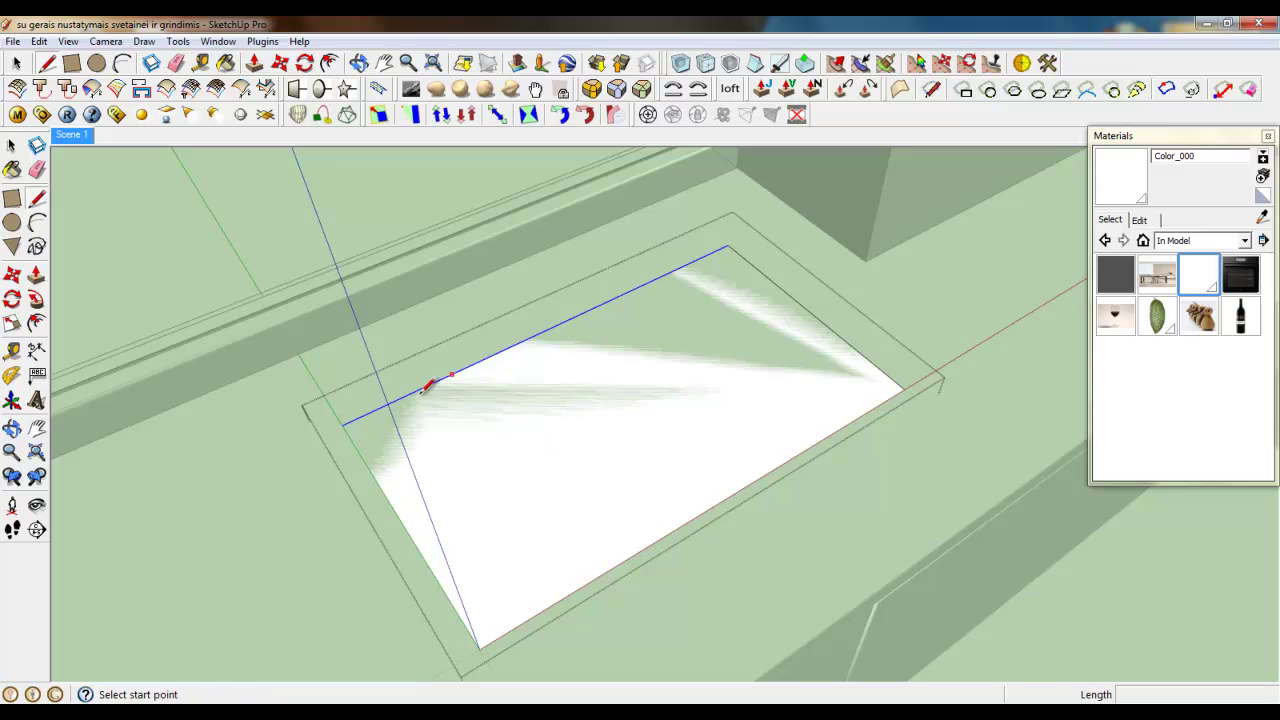
Draw five parallel lines across the rectangle from the division points to the opposite long edge, splitting it into six columns
{"action": "left_click", "coordinate": [417, 390]}
{"action": "left_click", "coordinate": [565, 597]}
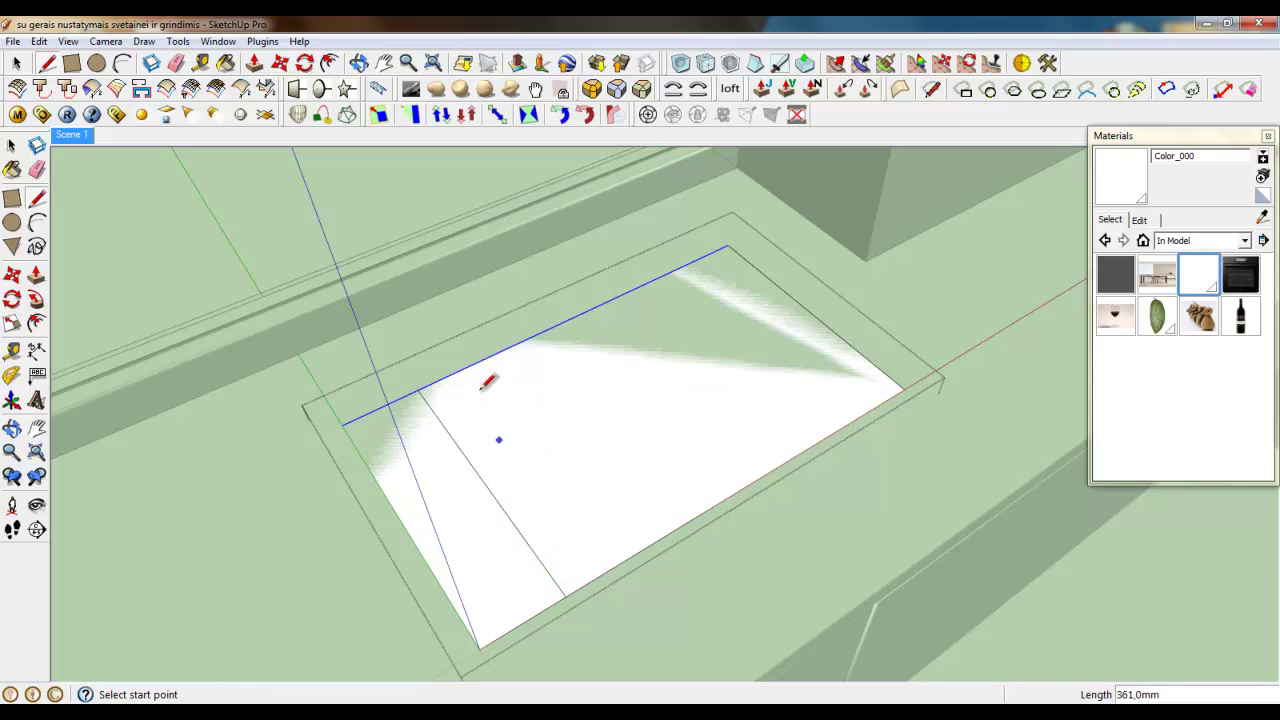
{"action": "left_click", "coordinate": [488, 356]}
{"action": "left_click", "coordinate": [643, 547]}
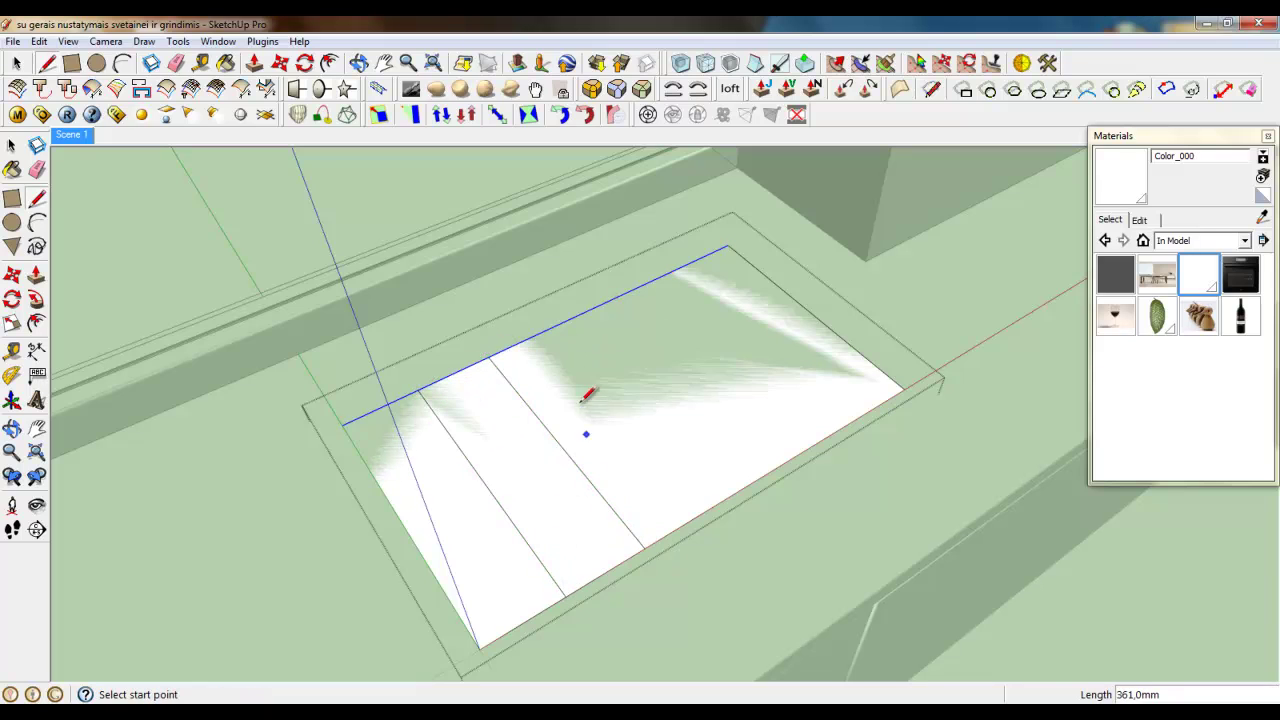
{"action": "left_click", "coordinate": [556, 326]}
{"action": "left_click", "coordinate": [717, 503]}
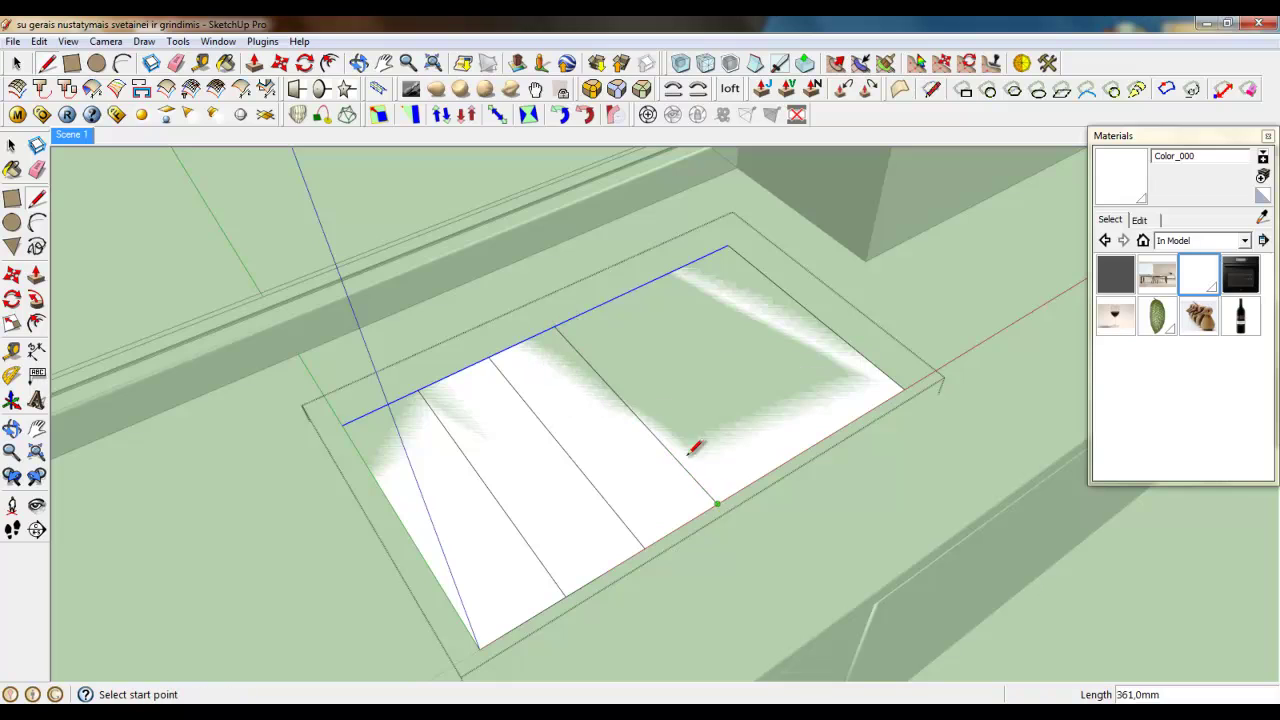
{"action": "left_click", "coordinate": [617, 297]}
{"action": "left_click", "coordinate": [783, 461]}
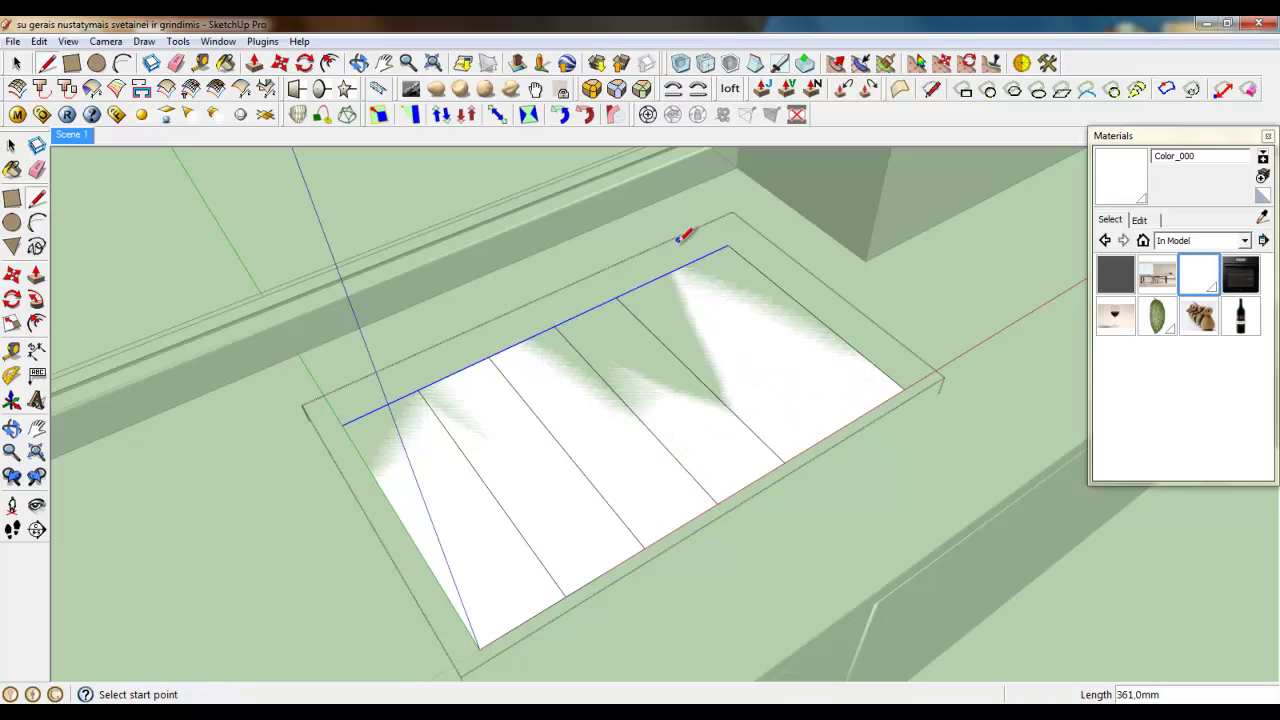
{"action": "left_click", "coordinate": [677, 276]}
{"action": "key", "text": "Escape"}
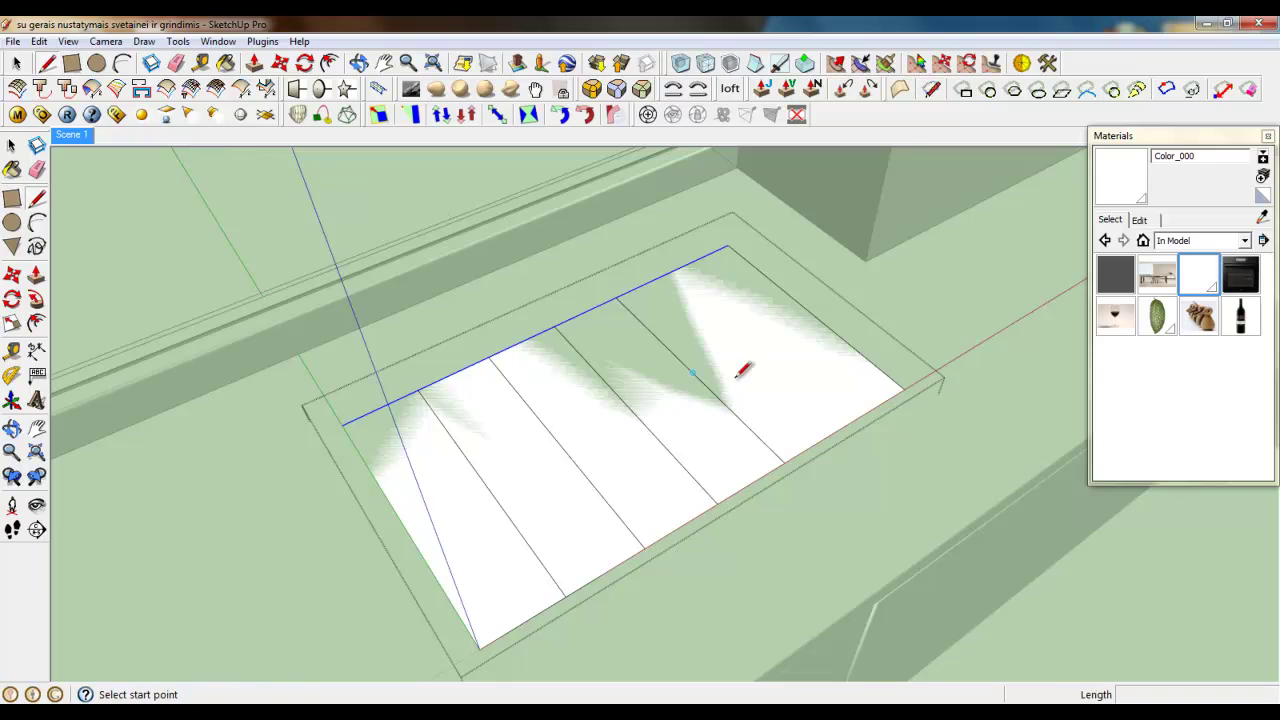
{"action": "left_click", "coordinate": [674, 271]}
{"action": "left_click", "coordinate": [843, 423]}
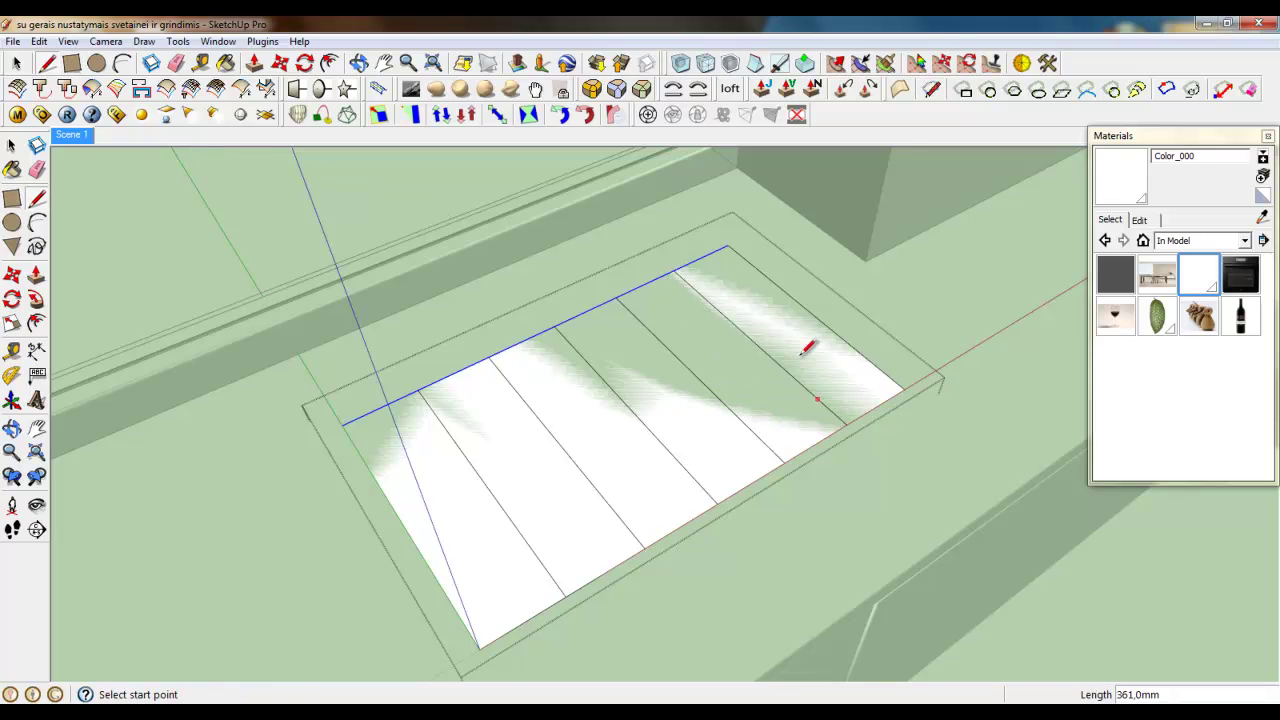
Draw three evenly spaced lines along the rectangle's length to split it into four rows
{"action": "left_click", "coordinate": [406, 522]}
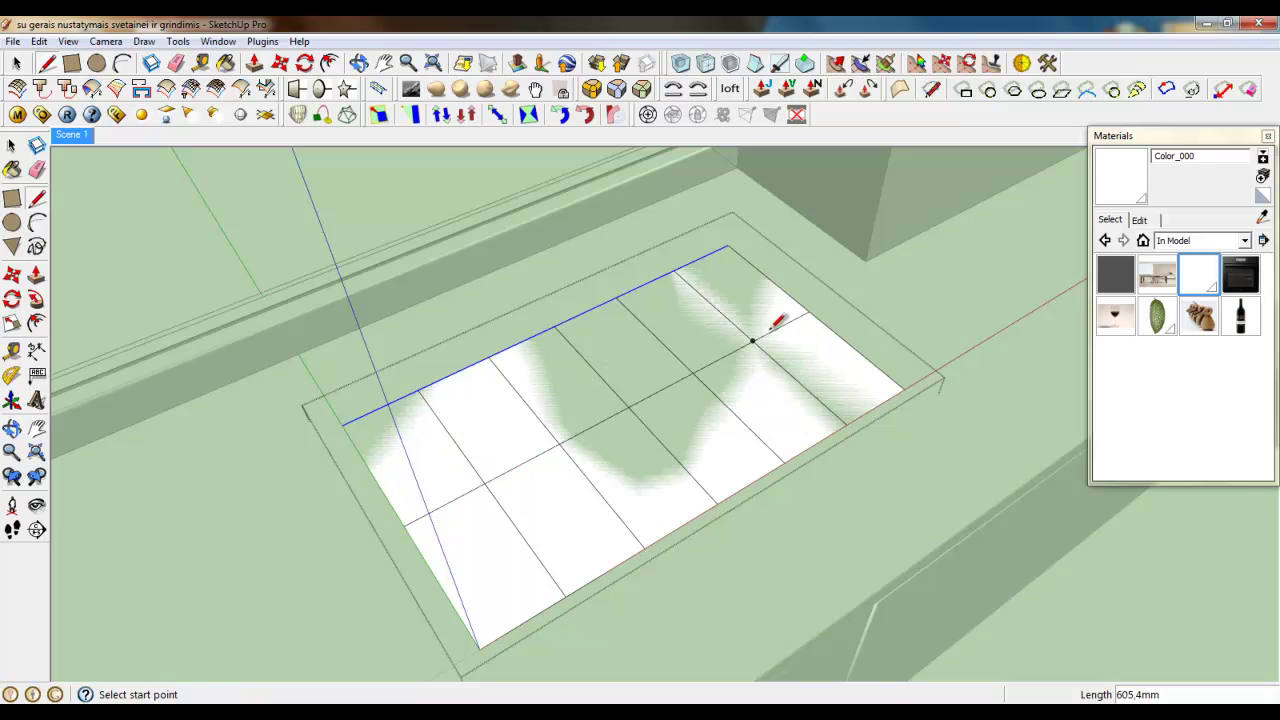
{"action": "left_click", "coordinate": [767, 276]}
{"action": "left_click", "coordinate": [372, 465]}
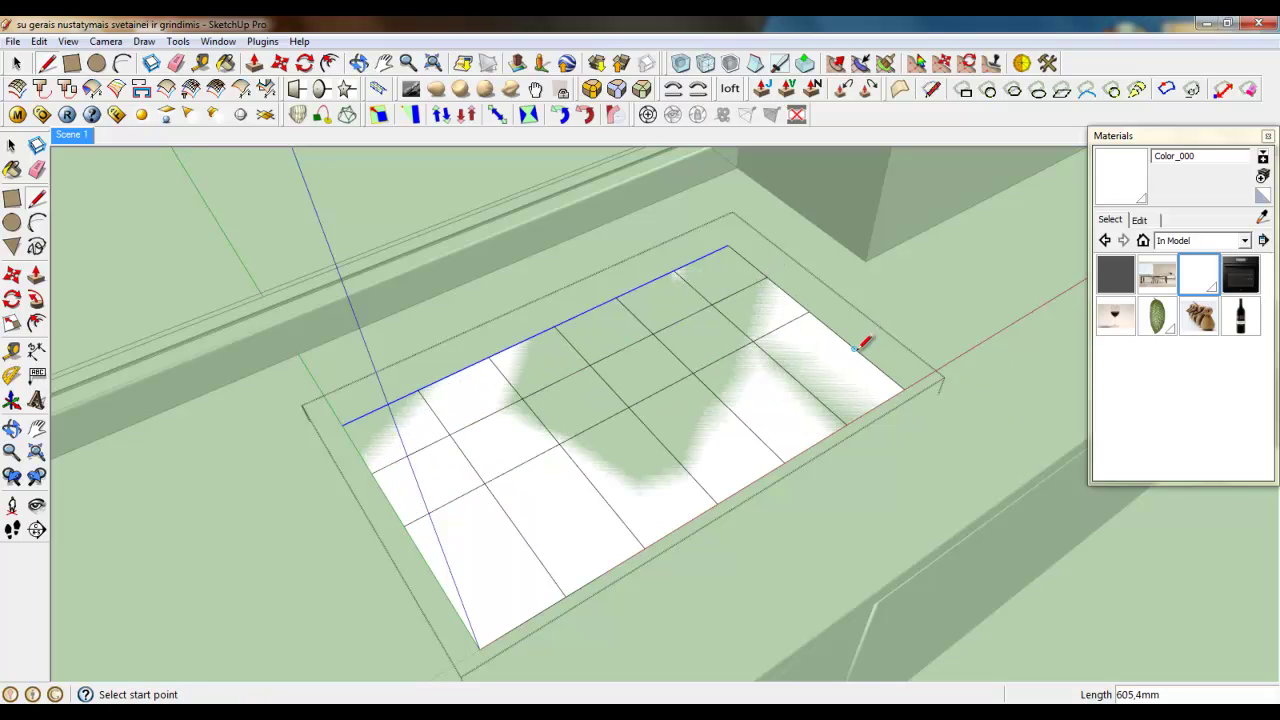
{"action": "left_click", "coordinate": [440, 584]}
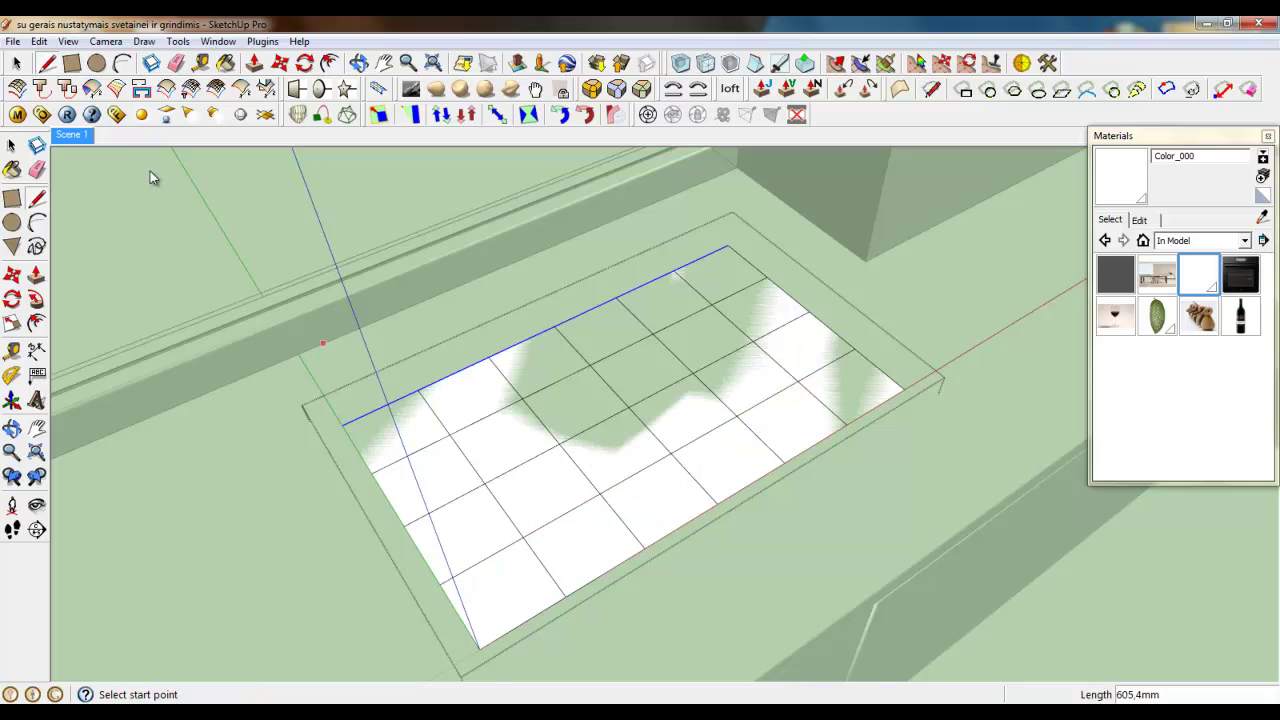
Select the whole grid inside its group and rotate it about 9.5 degrees around its centre on the bench top
{"action": "left_click", "coordinate": [24, 62]}
{"action": "scroll", "coordinate": [461, 406], "scroll_direction": "down", "scroll_amount": 3}
{"action": "triple_click", "coordinate": [459, 407]}
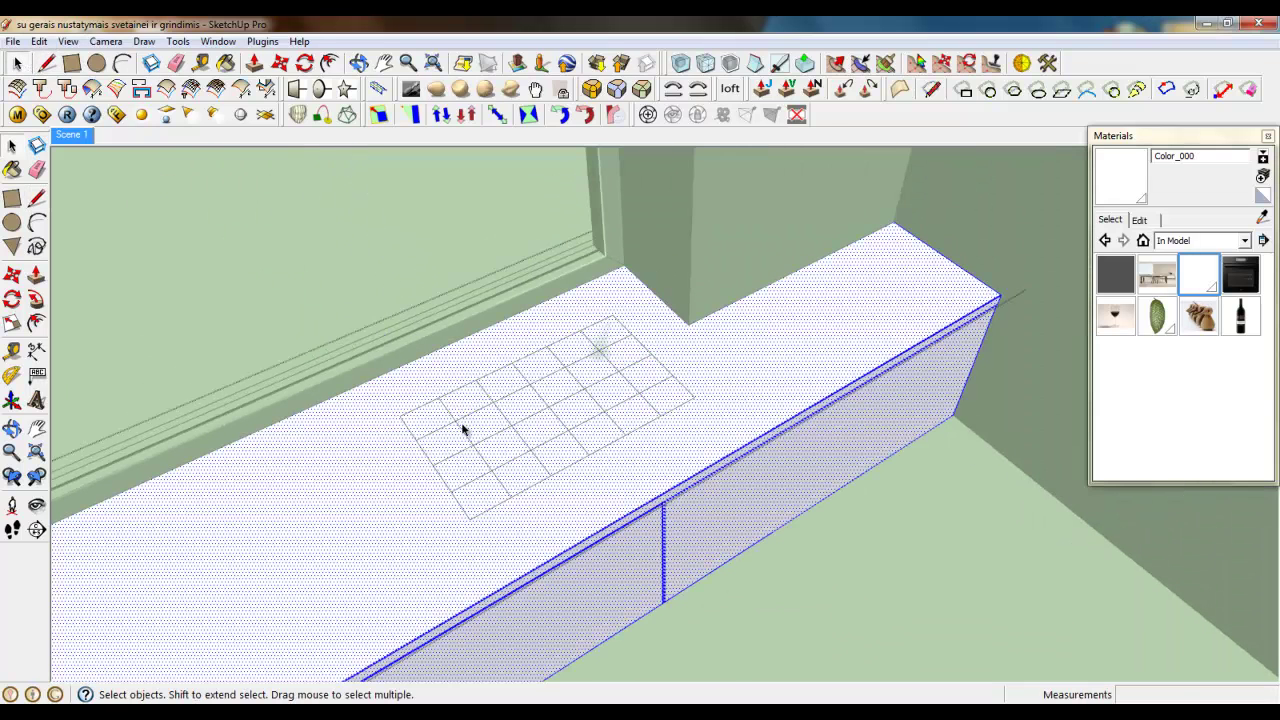
{"action": "double_click", "coordinate": [459, 425]}
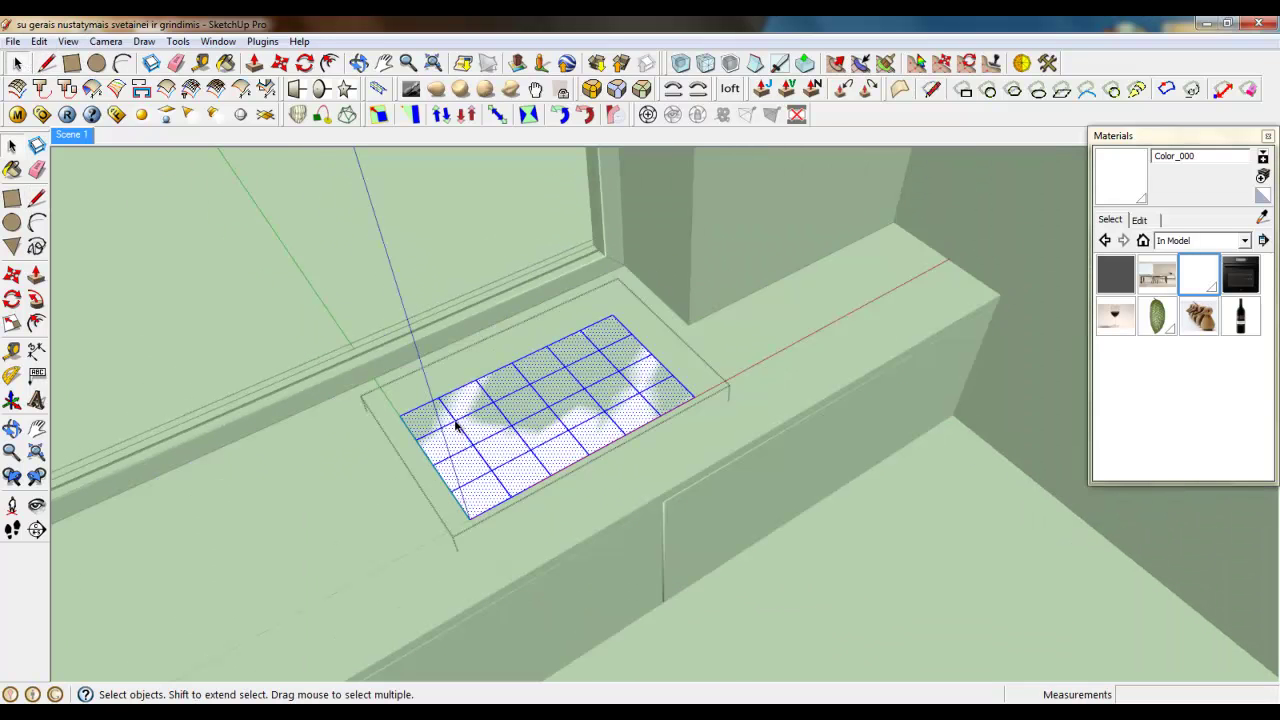
{"action": "middle_click_drag", "start_coordinate": [456, 427], "coordinate": [490, 420]}
{"action": "key", "text": "q"}
{"action": "scroll", "coordinate": [508, 334], "scroll_direction": "up", "scroll_amount": 3}
{"action": "left_click", "coordinate": [500, 440]}
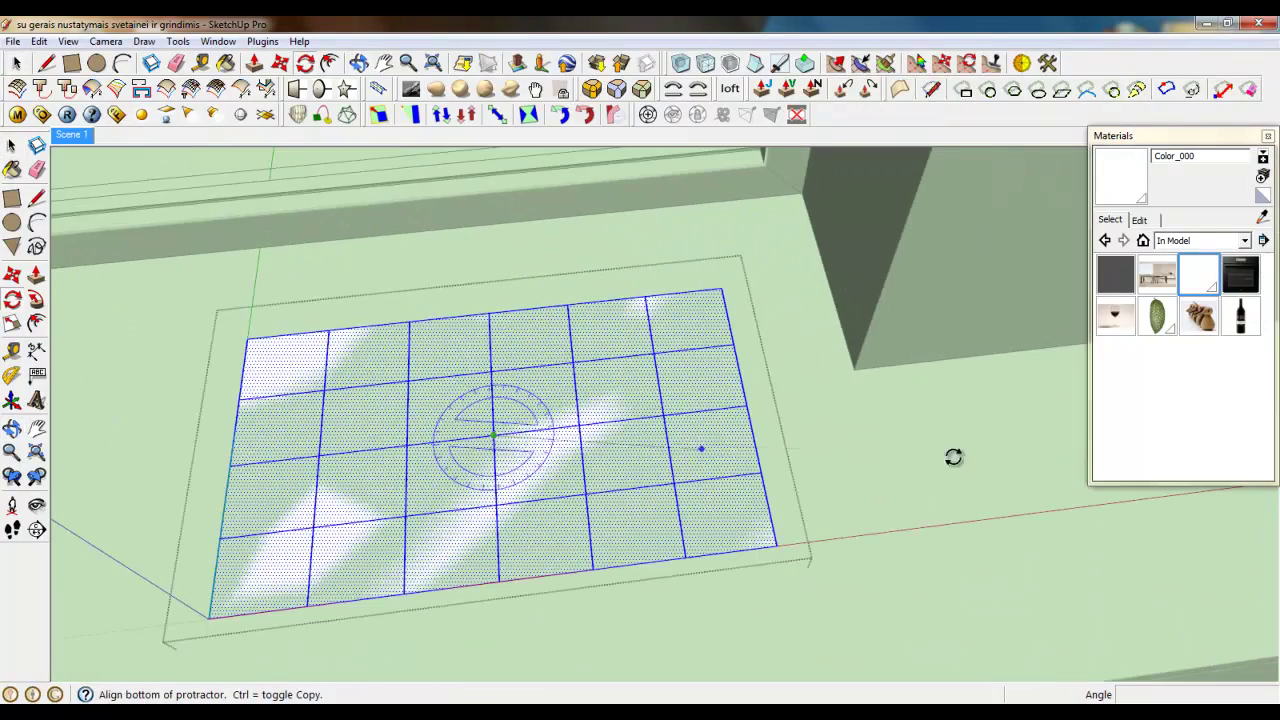
{"action": "left_click", "coordinate": [984, 448]}
{"action": "left_click", "coordinate": [985, 395]}
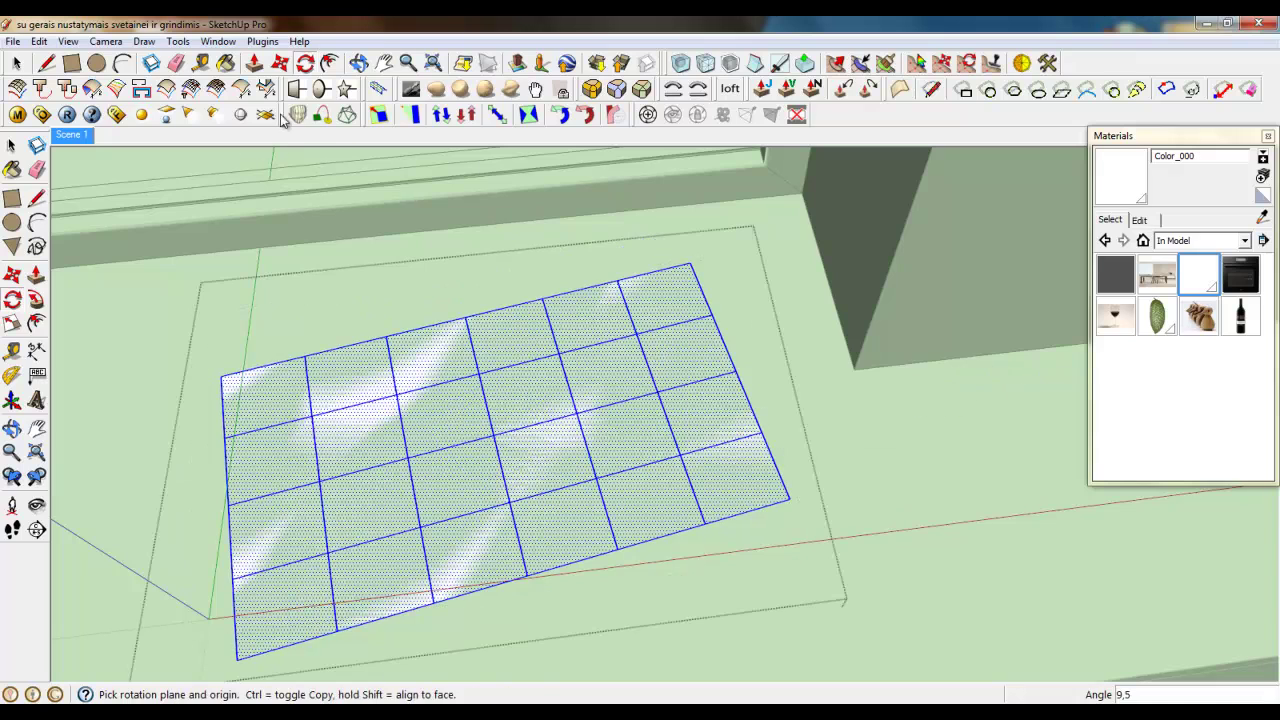
Move the middle vertex of the grid's short edge nearest the wall pier inward to form a notch
{"action": "key", "text": "p"}
{"action": "key", "text": "m"}
{"action": "scroll", "coordinate": [697, 346], "scroll_direction": "up", "scroll_amount": 3}
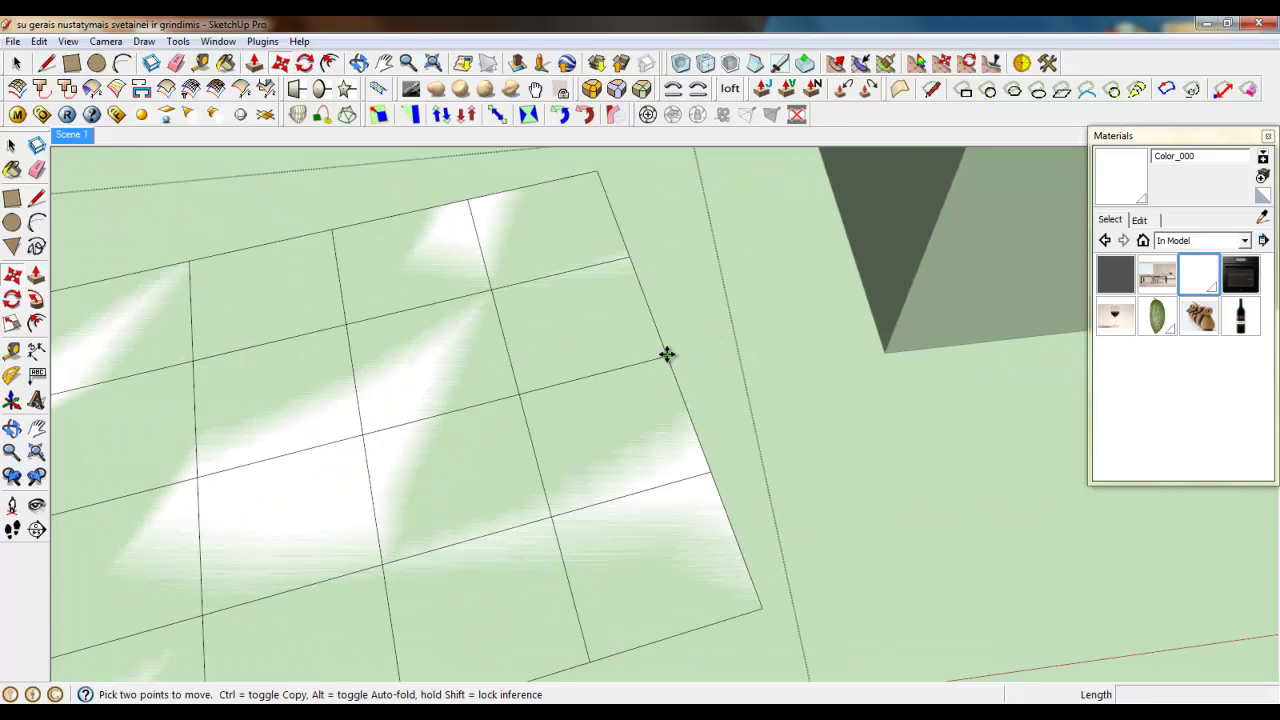
{"action": "left_click", "coordinate": [667, 356]}
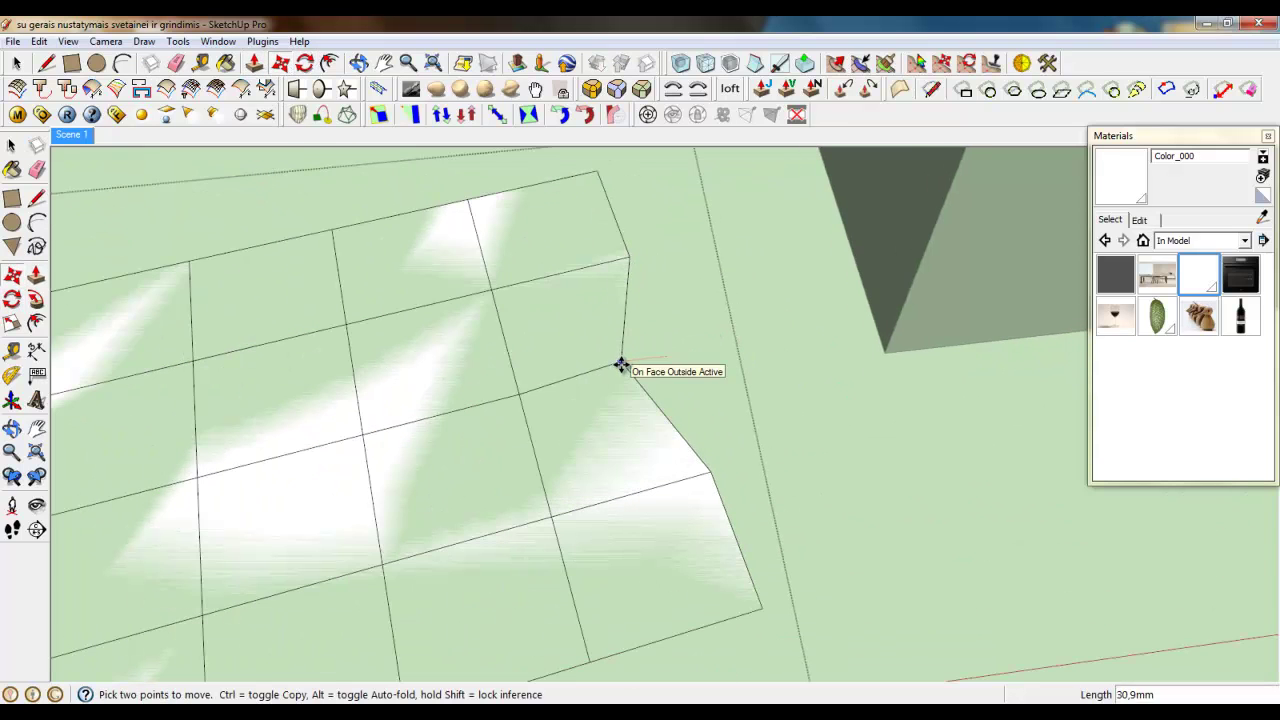
{"action": "left_click", "coordinate": [614, 366]}
{"action": "mouse_move", "coordinate": [629, 409]}
{"action": "middle_mouse_down"}
{"action": "mouse_move", "coordinate": [609, 423]}
{"action": "mouse_move", "coordinate": [613, 392]}
{"action": "middle_mouse_up"}
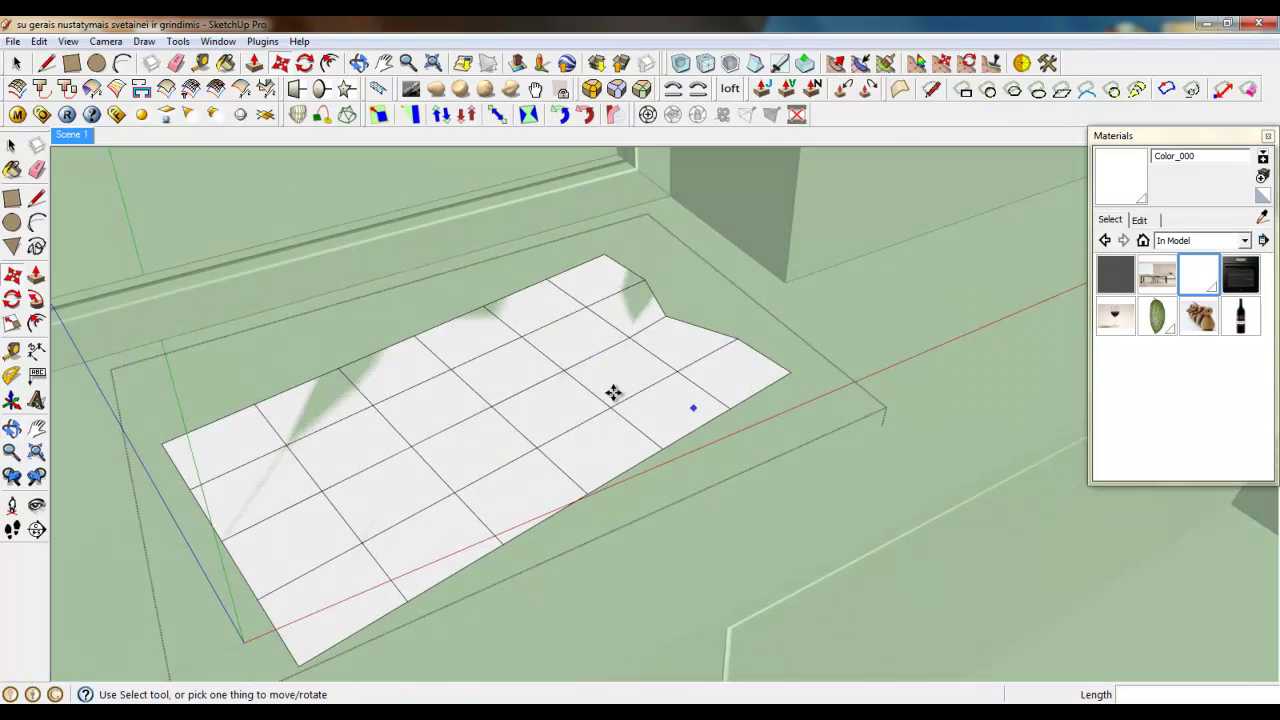
Move the whole grid along the bench top so that its notched edge sits against the wall pier's corner
{"action": "key", "text": "space"}
{"action": "triple_click", "coordinate": [369, 468]}
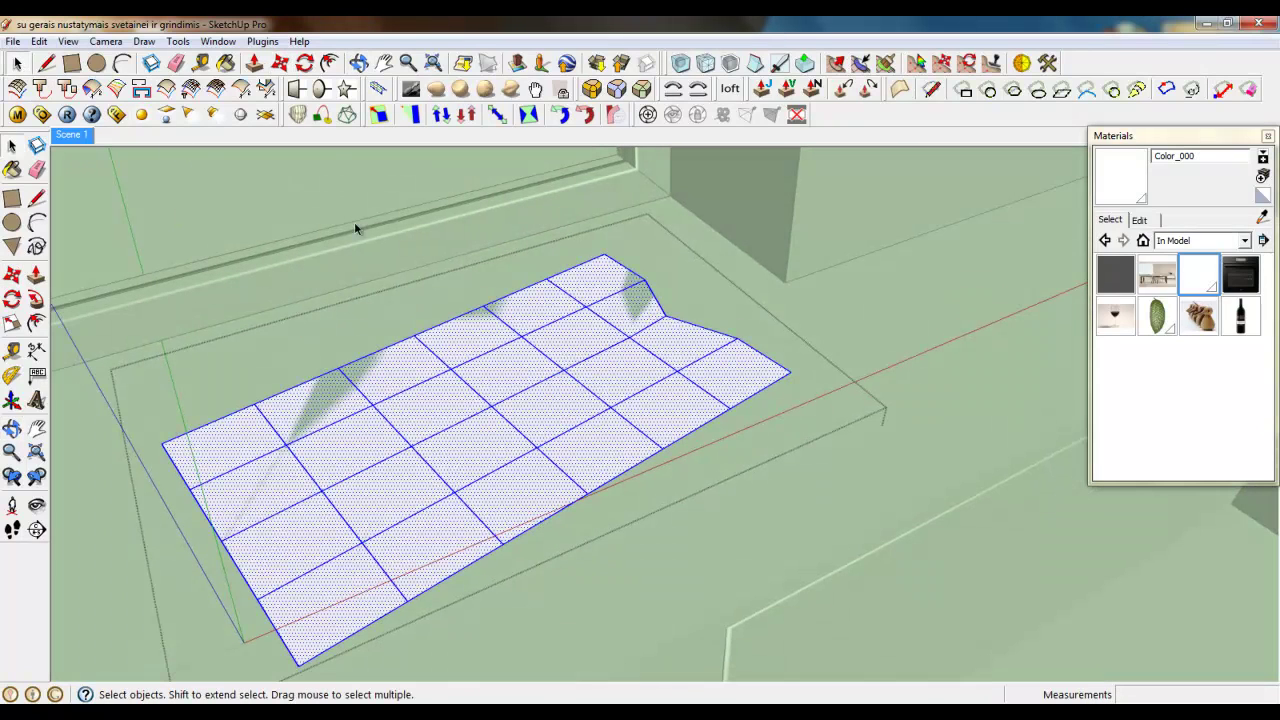
{"action": "left_click", "coordinate": [280, 65]}
{"action": "left_click", "coordinate": [386, 449]}
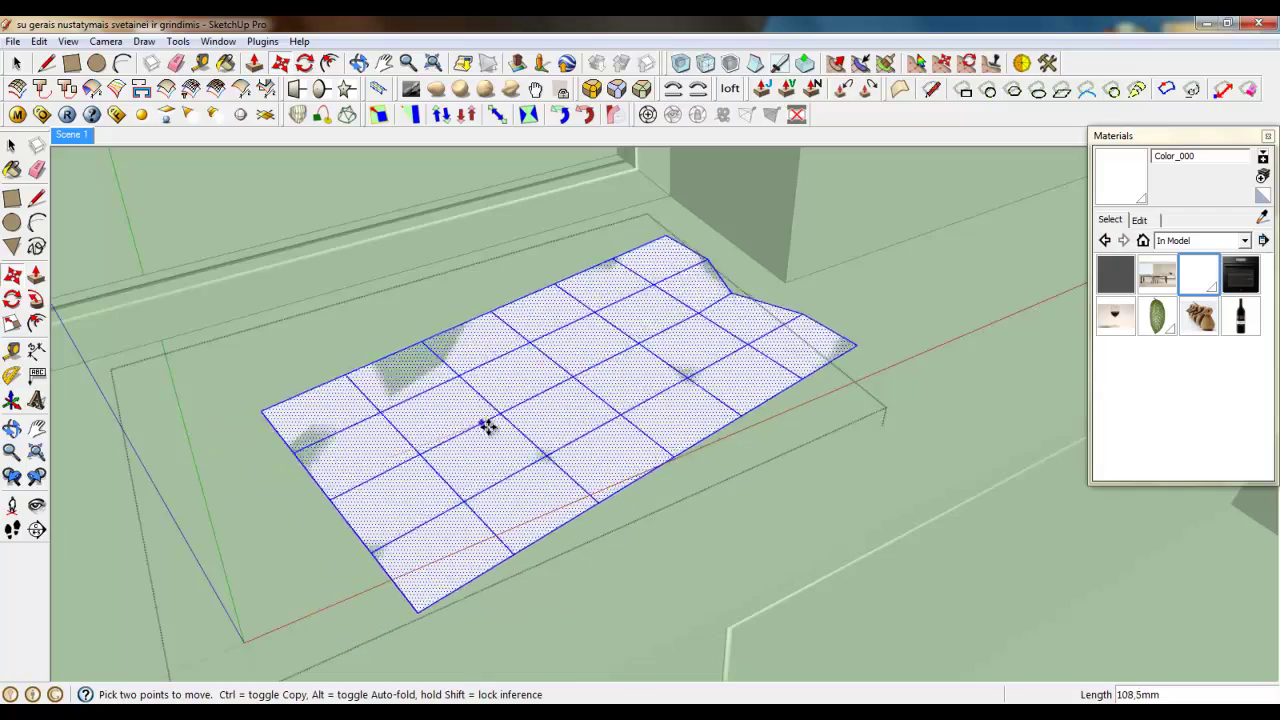
{"action": "left_click", "coordinate": [548, 411]}
{"action": "scroll", "coordinate": [506, 529], "scroll_direction": "down", "scroll_amount": 2}
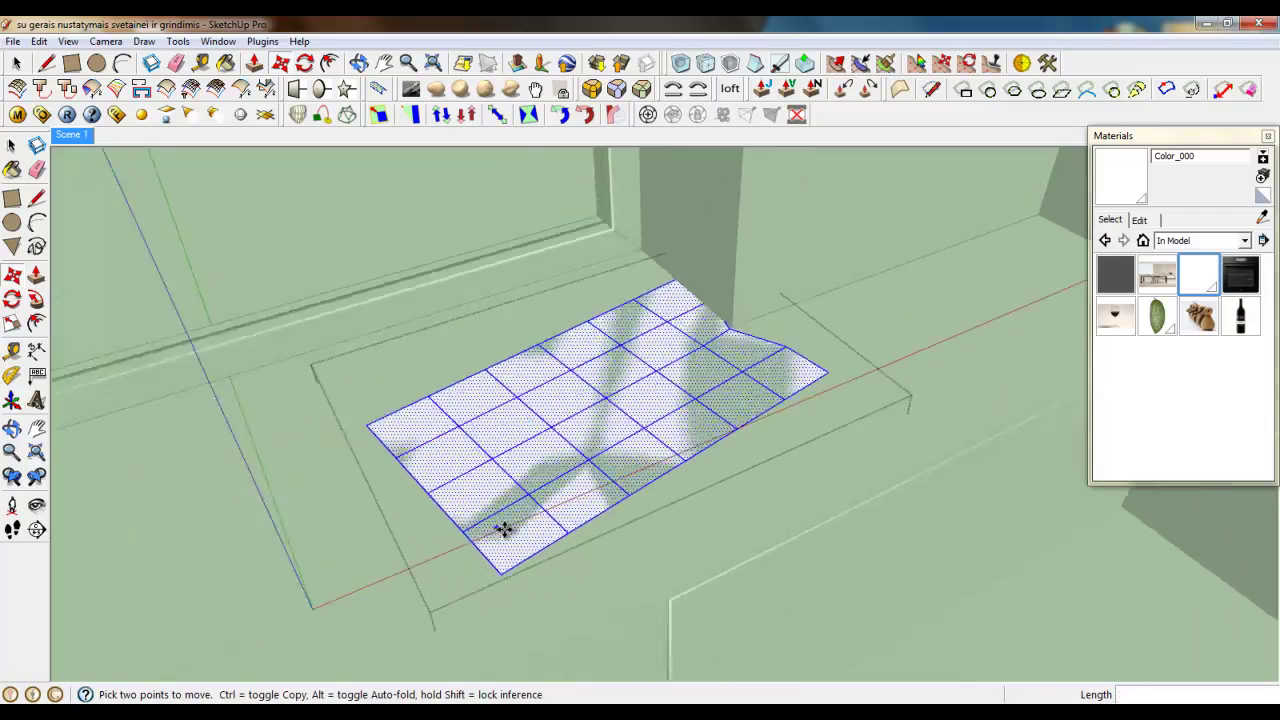
{"action": "scroll", "coordinate": [760, 294], "scroll_direction": "up", "scroll_amount": 7}
{"action": "middle_click_drag", "start_coordinate": [646, 426], "coordinate": [648, 441]}
{"action": "scroll", "coordinate": [840, 376], "scroll_direction": "down", "scroll_amount": 5}
{"action": "scroll", "coordinate": [775, 399], "scroll_direction": "down", "scroll_amount": 1}
{"action": "middle_click_drag", "start_coordinate": [762, 409], "coordinate": [694, 423]}
{"action": "scroll", "coordinate": [699, 422], "scroll_direction": "up", "scroll_amount": 4}
{"action": "scroll", "coordinate": [680, 436], "scroll_direction": "down", "scroll_amount": 3}
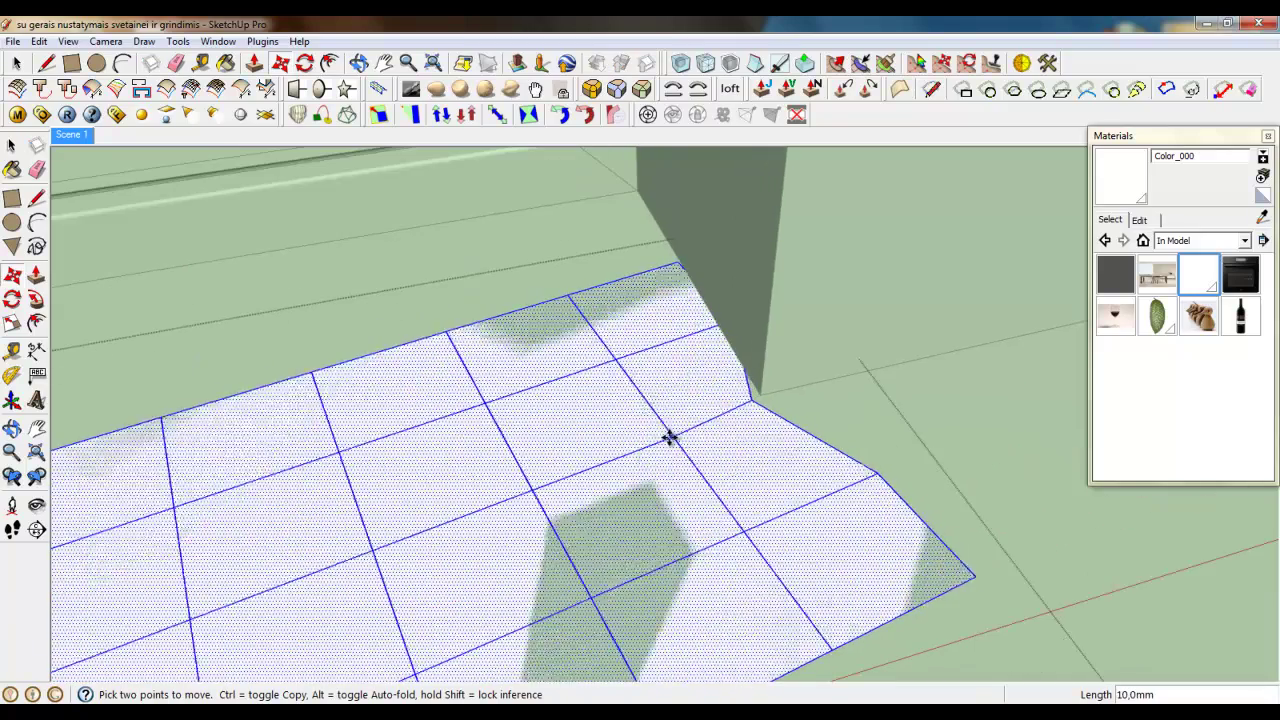
{"action": "scroll", "coordinate": [704, 355], "scroll_direction": "up", "scroll_amount": 5}
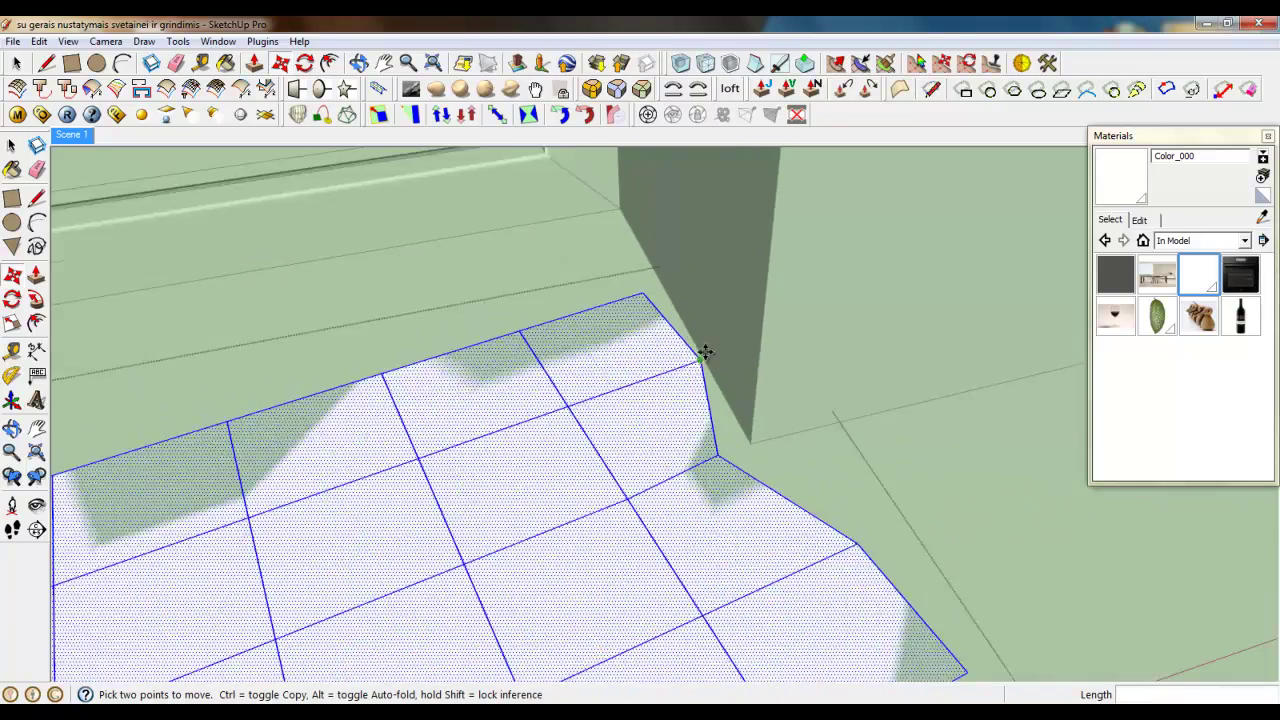
Move the next vertex and the window-side corner of the grid's notched edge inward, clear of the wall pier
{"action": "left_click", "coordinate": [255, 63]}
{"action": "left_click", "coordinate": [281, 64]}
{"action": "left_click", "coordinate": [702, 370]}
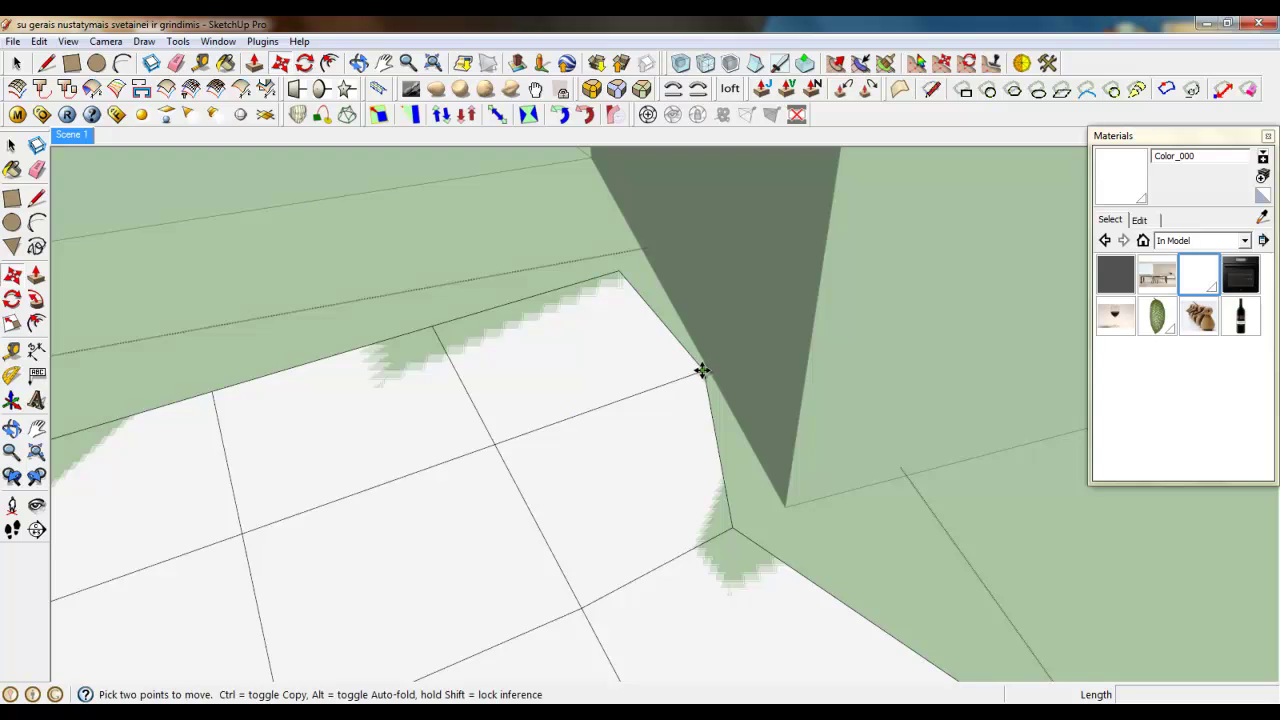
{"action": "left_click", "coordinate": [648, 380]}
{"action": "left_click", "coordinate": [625, 262]}
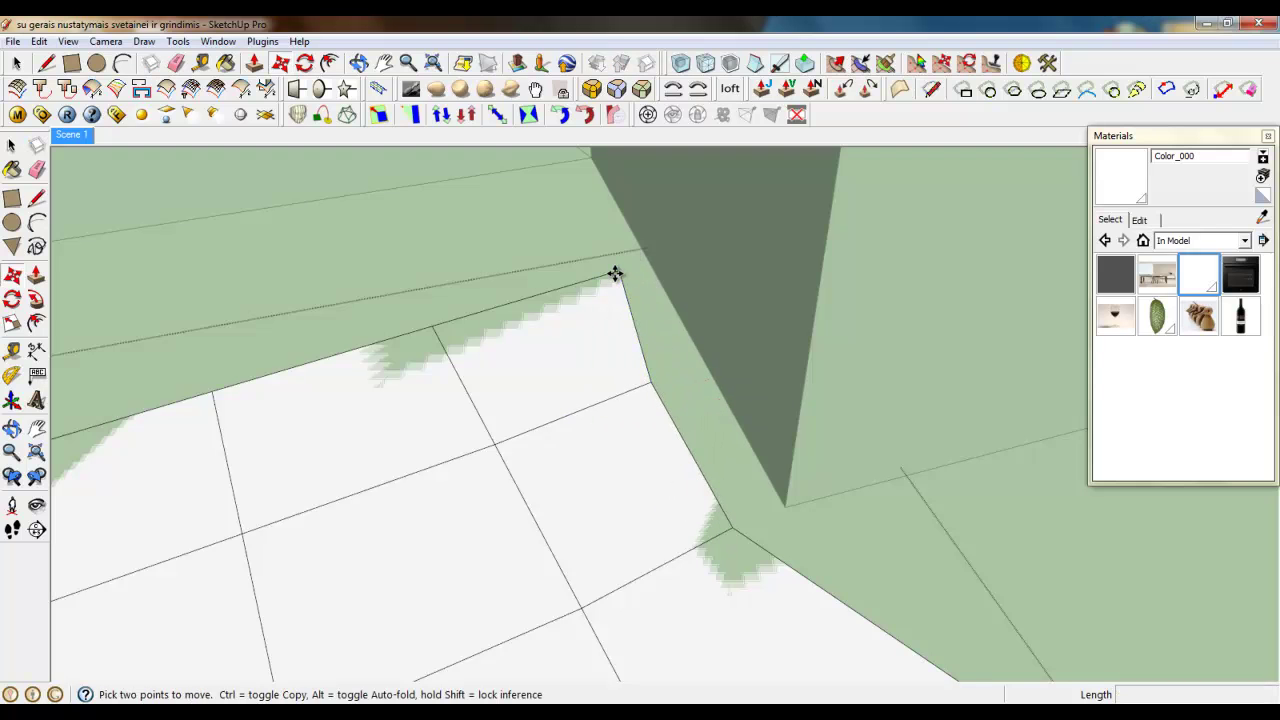
{"action": "left_click", "coordinate": [603, 277]}
{"action": "scroll", "coordinate": [270, 387], "scroll_direction": "down", "scroll_amount": 3}
Reselect the whole grid and shift it slightly closer to the wall pier's corner
{"action": "left_click", "coordinate": [18, 61]}
{"action": "scroll", "coordinate": [757, 488], "scroll_direction": "down", "scroll_amount": 3}
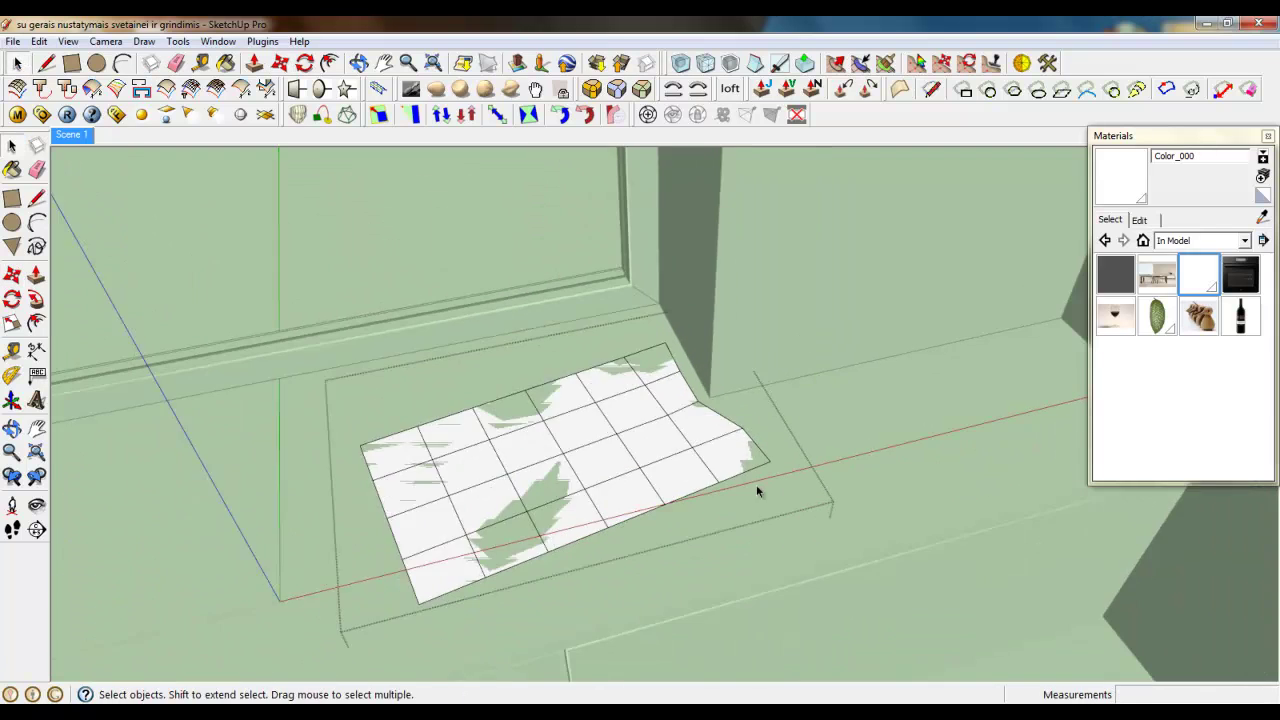
{"action": "left_click", "coordinate": [757, 488]}
{"action": "double_click", "coordinate": [529, 461]}
{"action": "triple_click", "coordinate": [529, 461]}
{"action": "triple_click", "coordinate": [530, 477]}
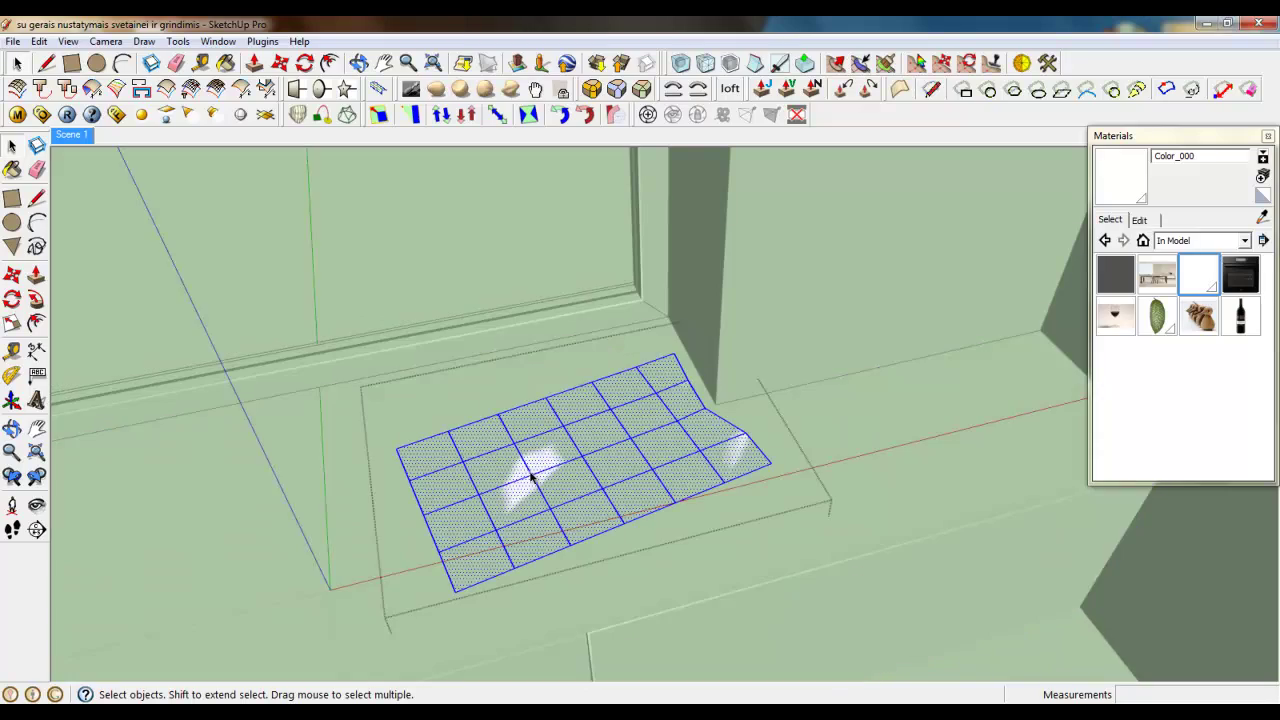
{"action": "key", "text": "m"}
{"action": "scroll", "coordinate": [580, 440], "scroll_direction": "up", "scroll_amount": 5}
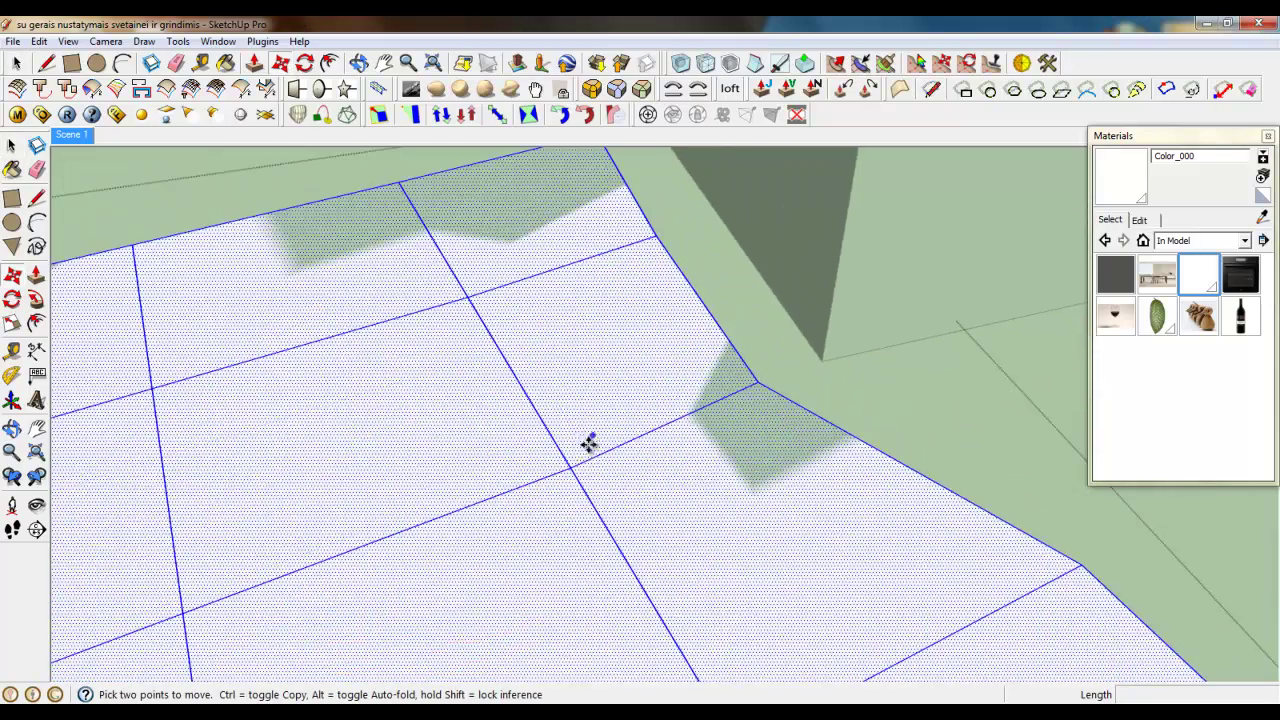
{"action": "left_click", "coordinate": [576, 469]}
{"action": "left_click", "coordinate": [631, 457]}
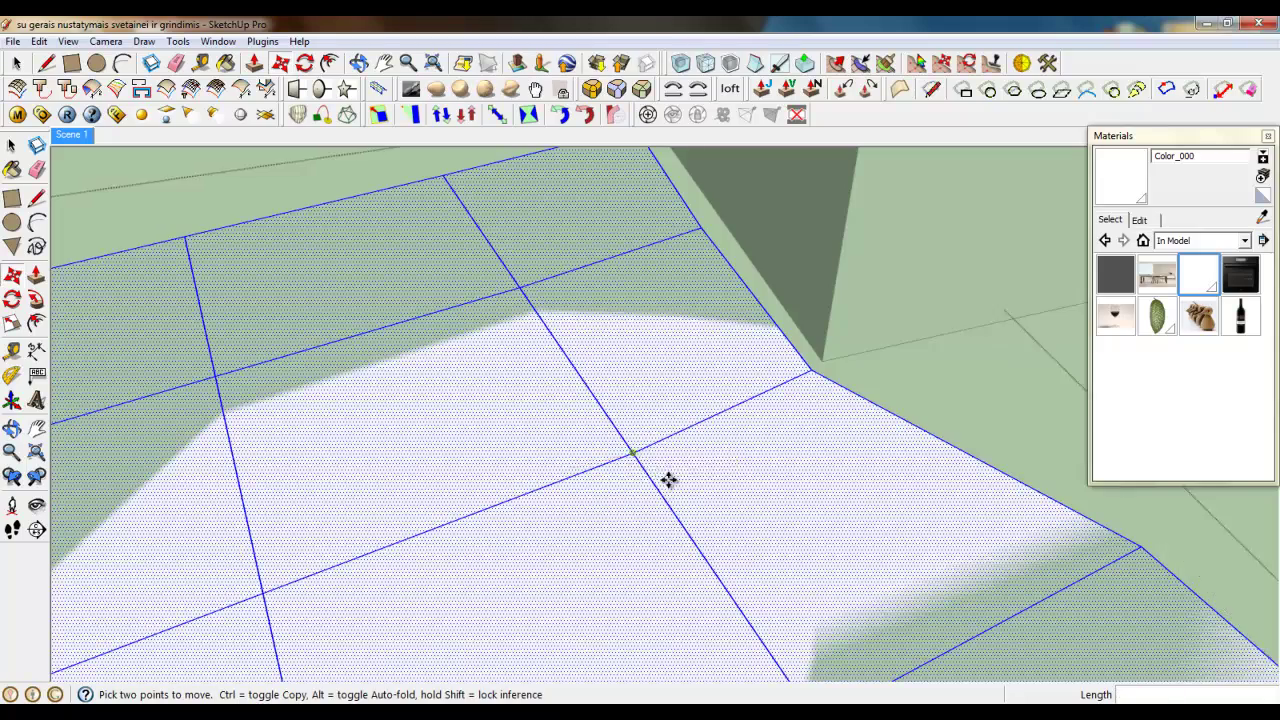
Select the grid faces on the window and wall-pier side and raise them vertically by 5 mm
{"action": "scroll", "coordinate": [690, 475], "scroll_direction": "down", "scroll_amount": 3}
{"action": "scroll", "coordinate": [705, 470], "scroll_direction": "down", "scroll_amount": 3}
{"action": "left_click", "coordinate": [15, 70]}
{"action": "middle_click_drag", "start_coordinate": [490, 452], "coordinate": [651, 443]}
{"action": "left_click_drag", "start_coordinate": [989, 428], "coordinate": [1017, 415]}
{"action": "scroll", "coordinate": [614, 391], "scroll_direction": "up", "scroll_amount": 5}
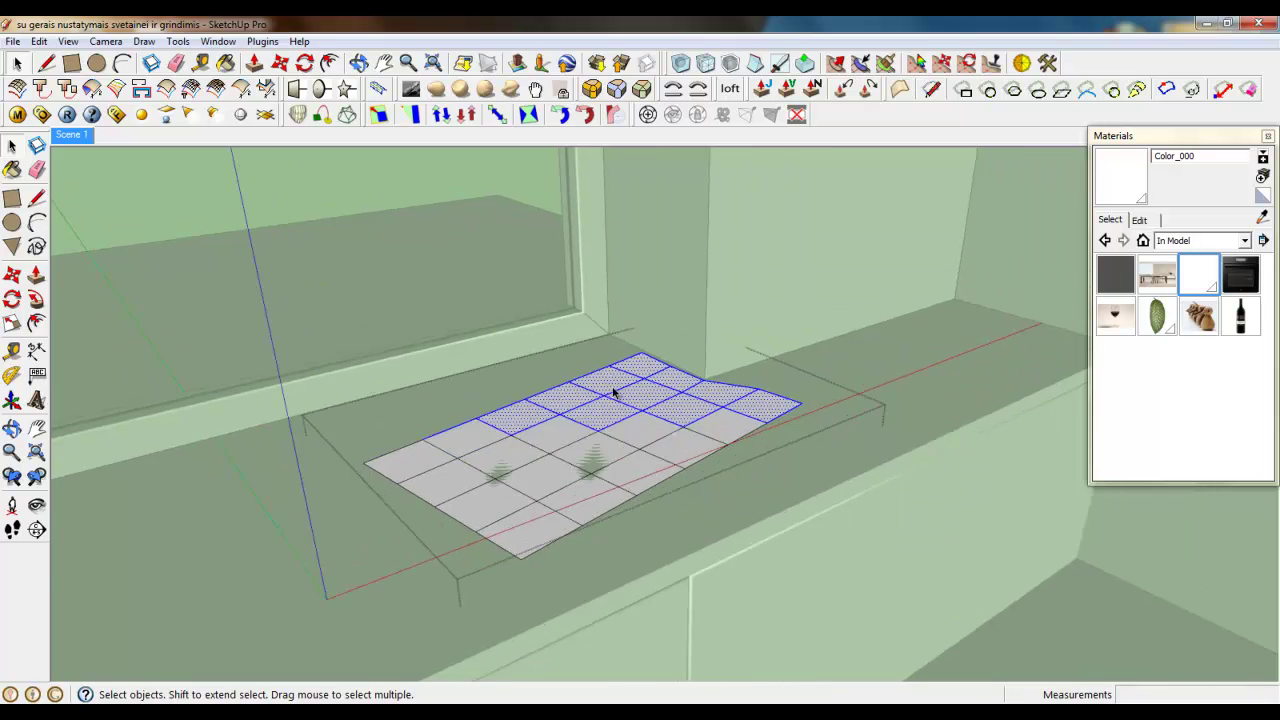
{"action": "key", "text": "m"}
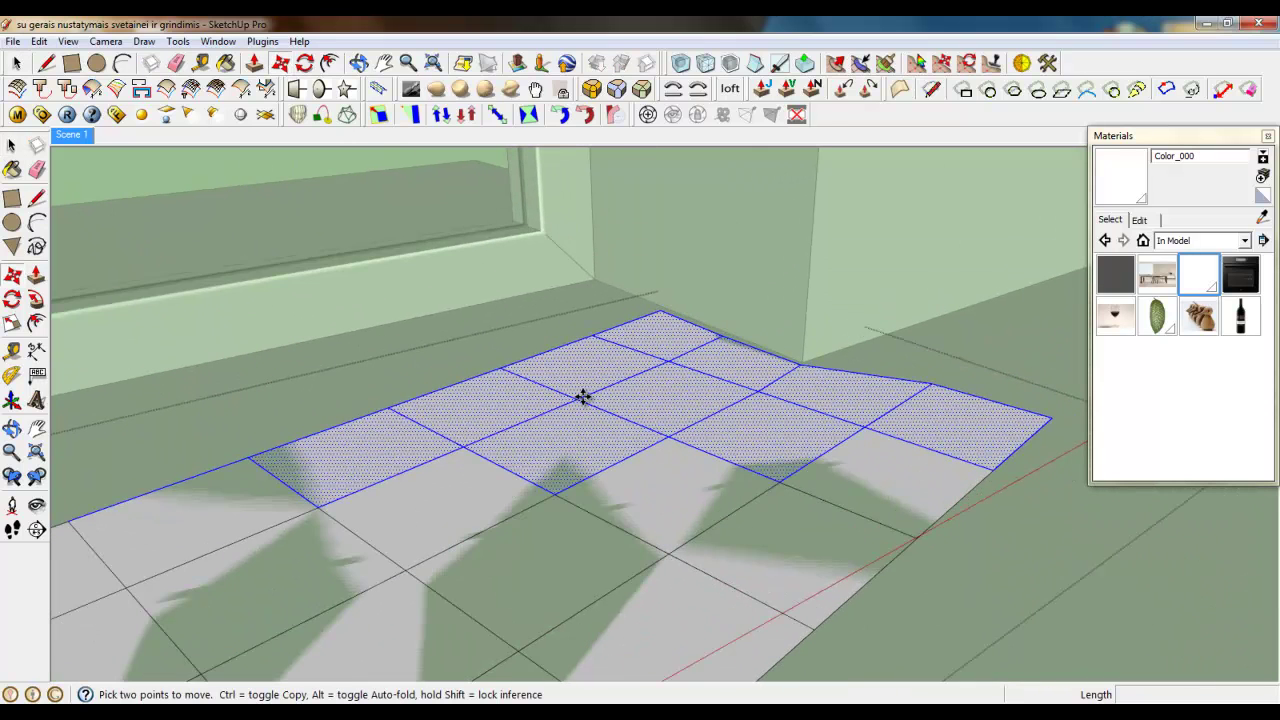
{"action": "left_click", "coordinate": [584, 396]}
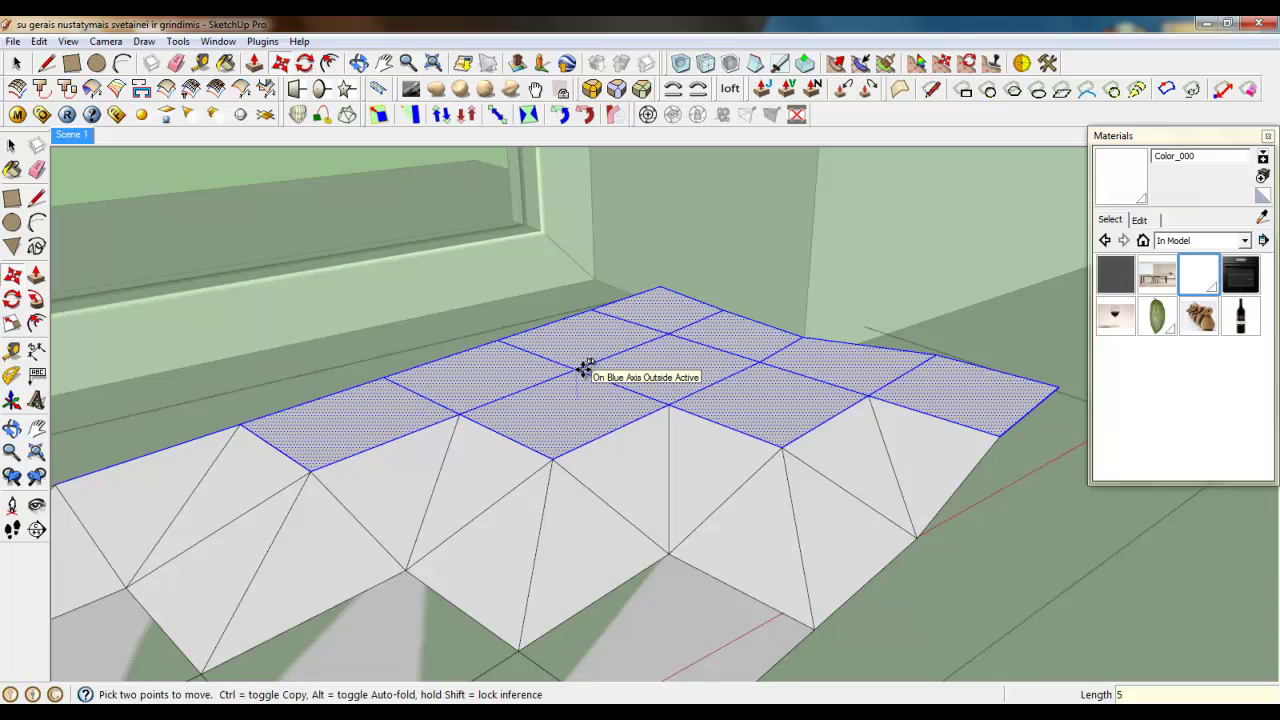
{"action": "key", "text": "Return"}
Reduce the selection to the faces closest to the wall pier and raise them another 5 mm
{"action": "left_click", "coordinate": [17, 63]}
{"action": "scroll", "coordinate": [437, 521], "scroll_direction": "down", "scroll_amount": 3}
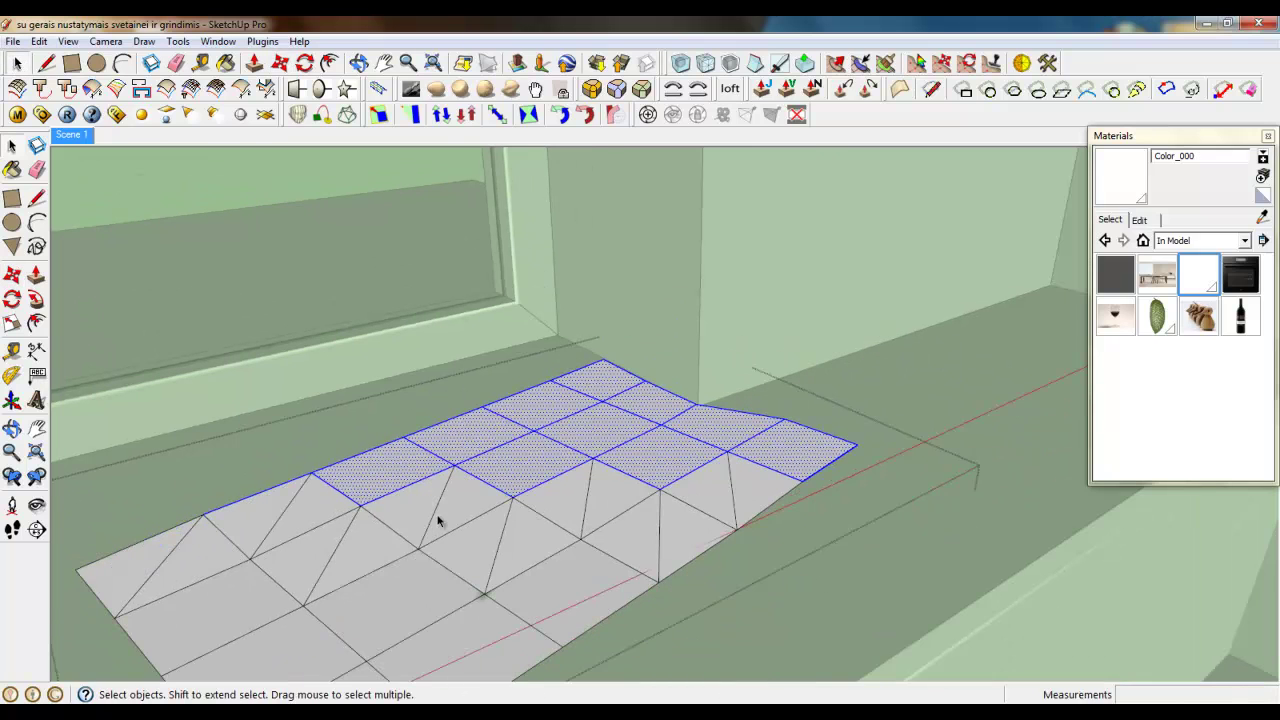
{"action": "scroll", "coordinate": [430, 508], "scroll_direction": "up", "scroll_amount": 2}
{"action": "scroll", "coordinate": [369, 360], "scroll_direction": "down", "scroll_amount": 1}
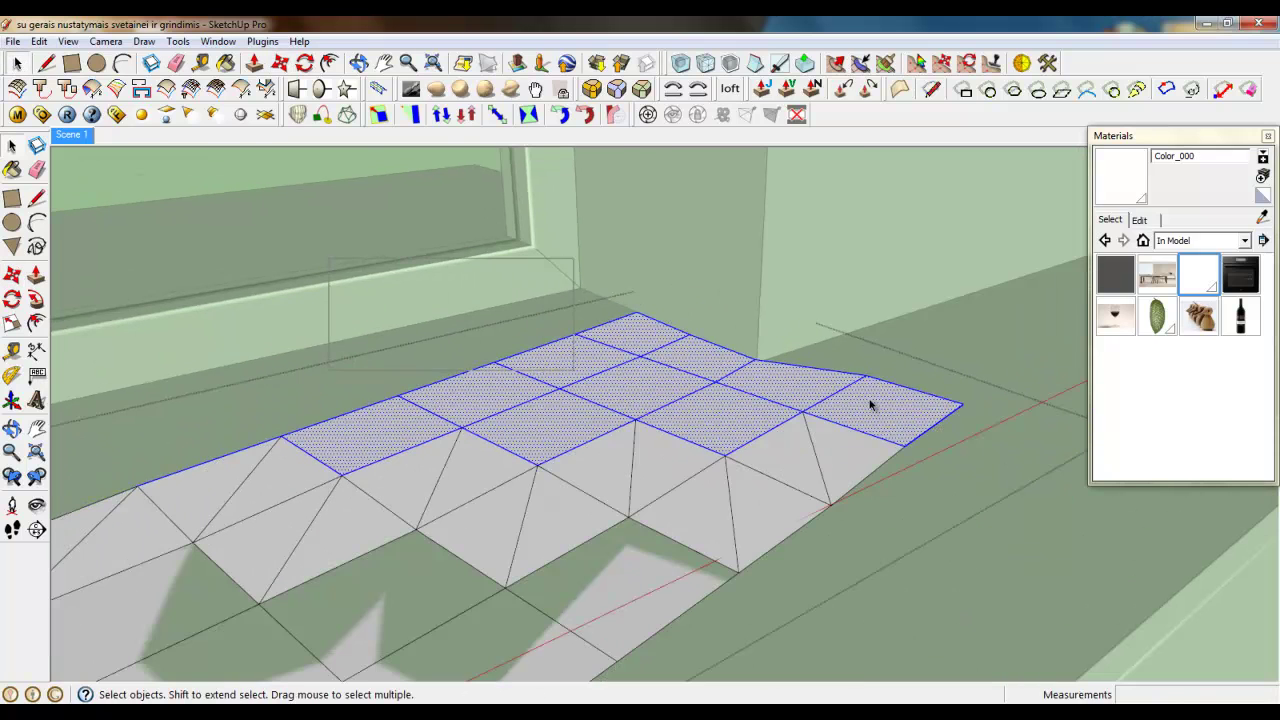
{"action": "left_click_drag", "start_coordinate": [870, 403], "coordinate": [1032, 425]}
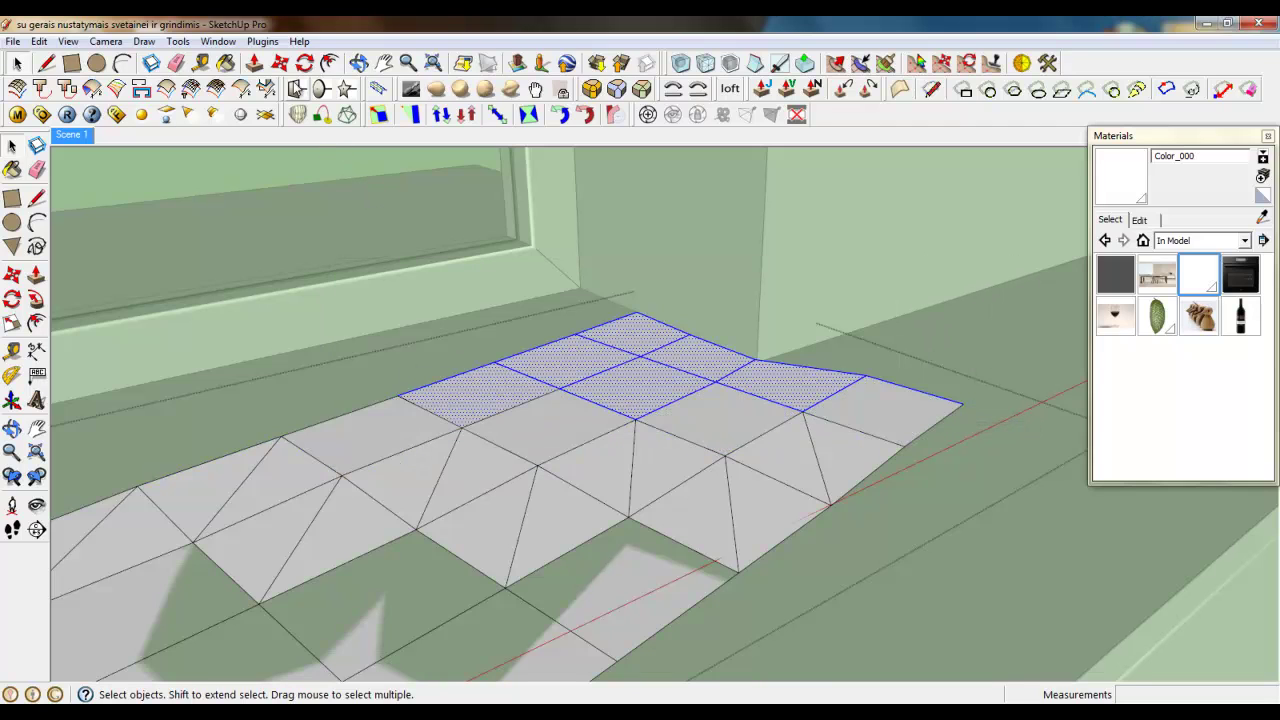
{"action": "key", "text": "m"}
{"action": "left_click", "coordinate": [640, 357]}
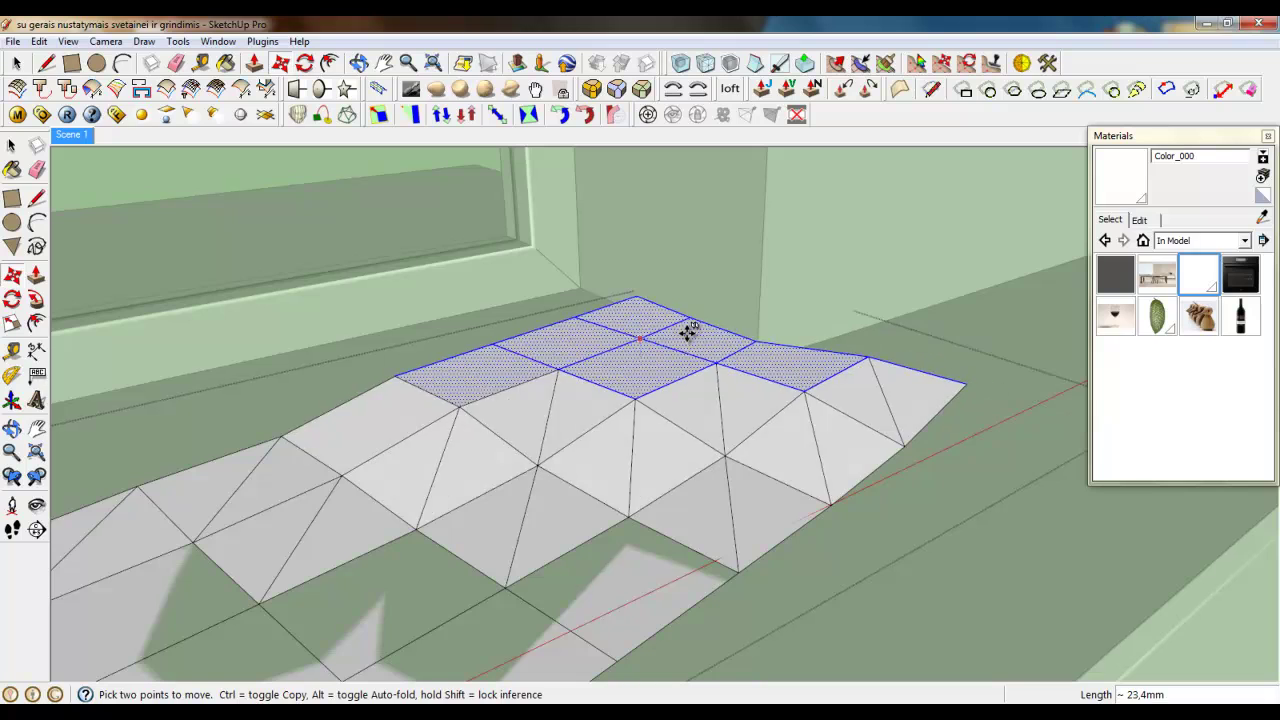
{"action": "key", "text": "Return"}
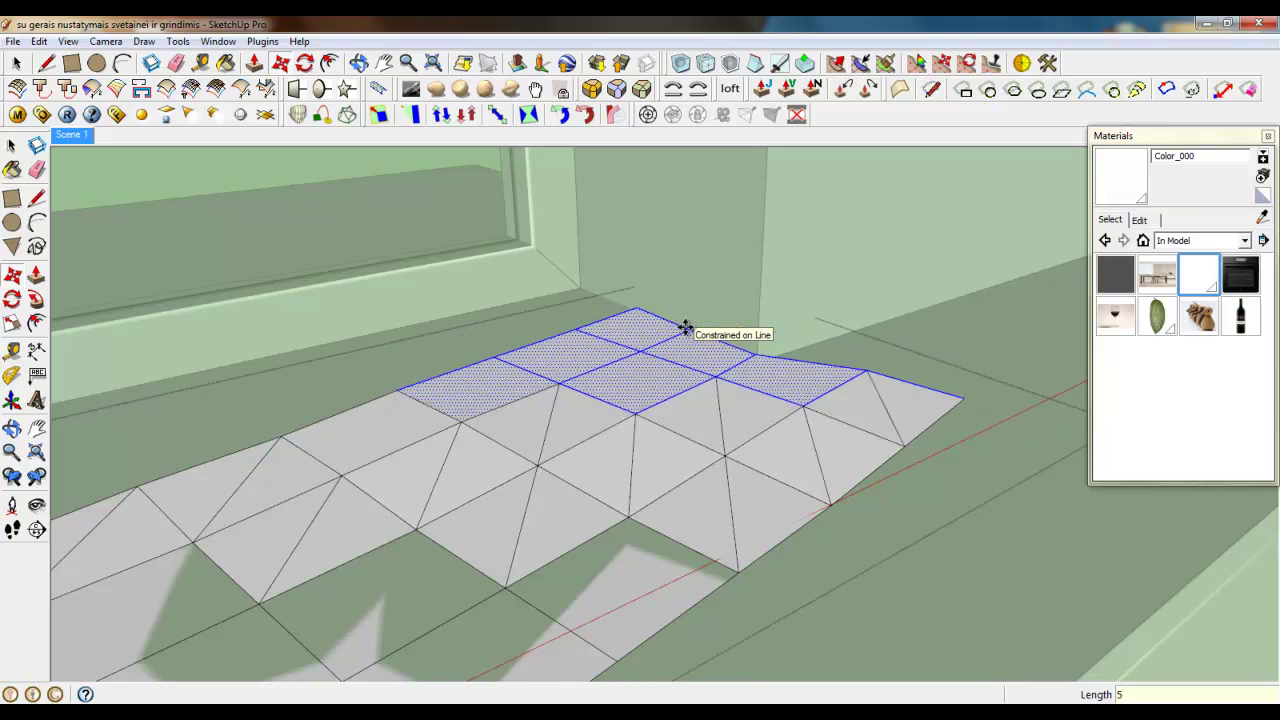
Raise one vertex on the grid's window-side edge and the inner vertex beside it along the blue axis
{"action": "scroll", "coordinate": [745, 476], "scroll_direction": "down", "scroll_amount": 2}
{"action": "middle_click_drag", "start_coordinate": [746, 477], "coordinate": [598, 379]}
{"action": "scroll", "coordinate": [598, 379], "scroll_direction": "up", "scroll_amount": 5}
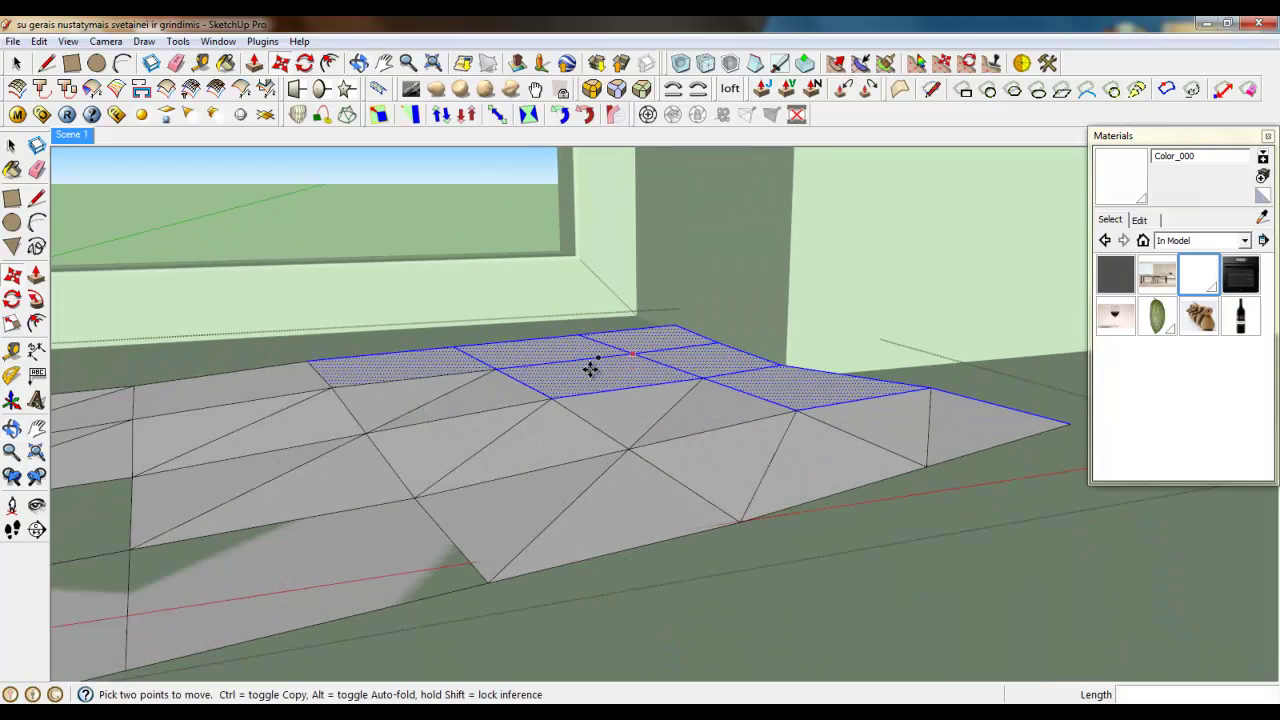
{"action": "left_click", "coordinate": [257, 65]}
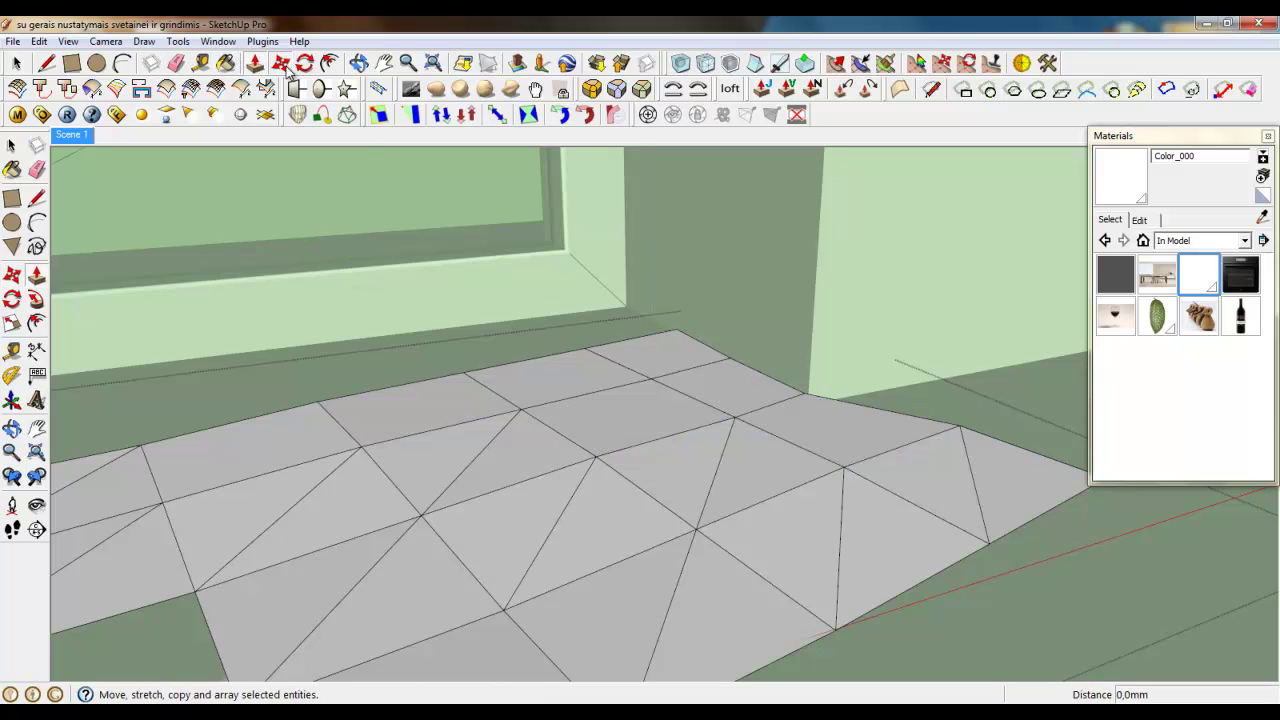
{"action": "left_click", "coordinate": [280, 64]}
{"action": "left_click", "coordinate": [471, 373]}
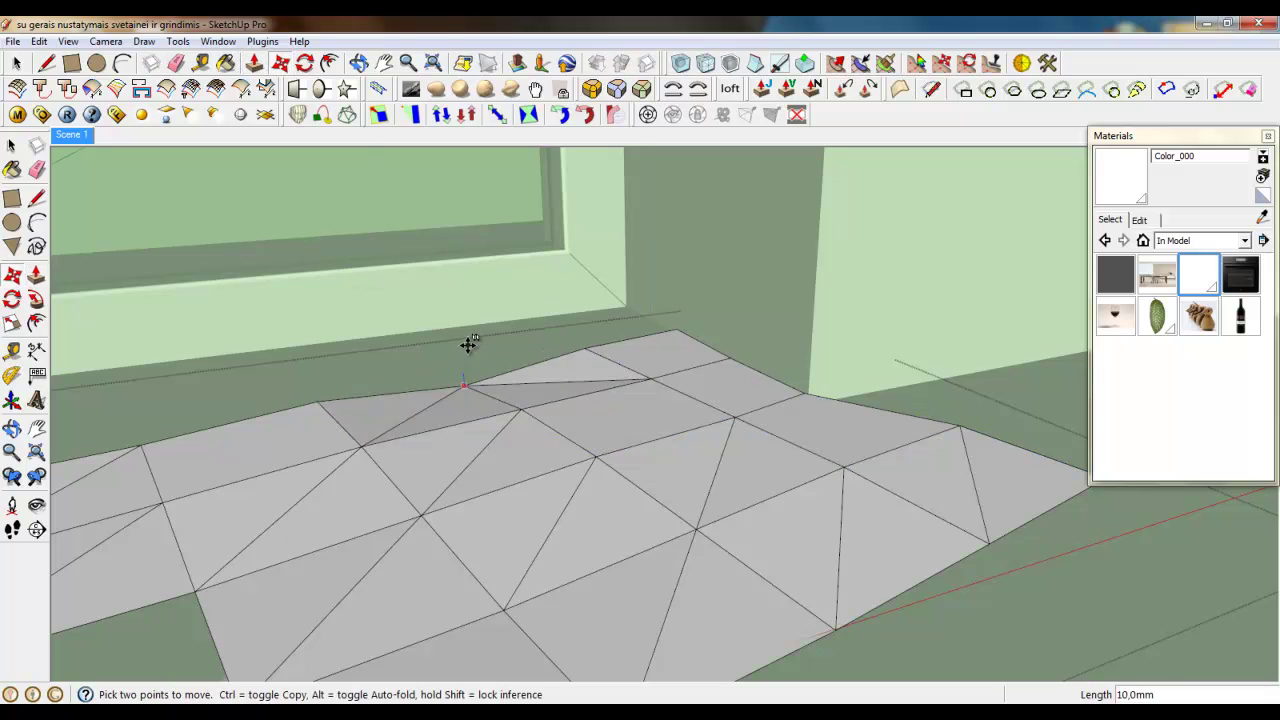
{"action": "key", "text": "Return"}
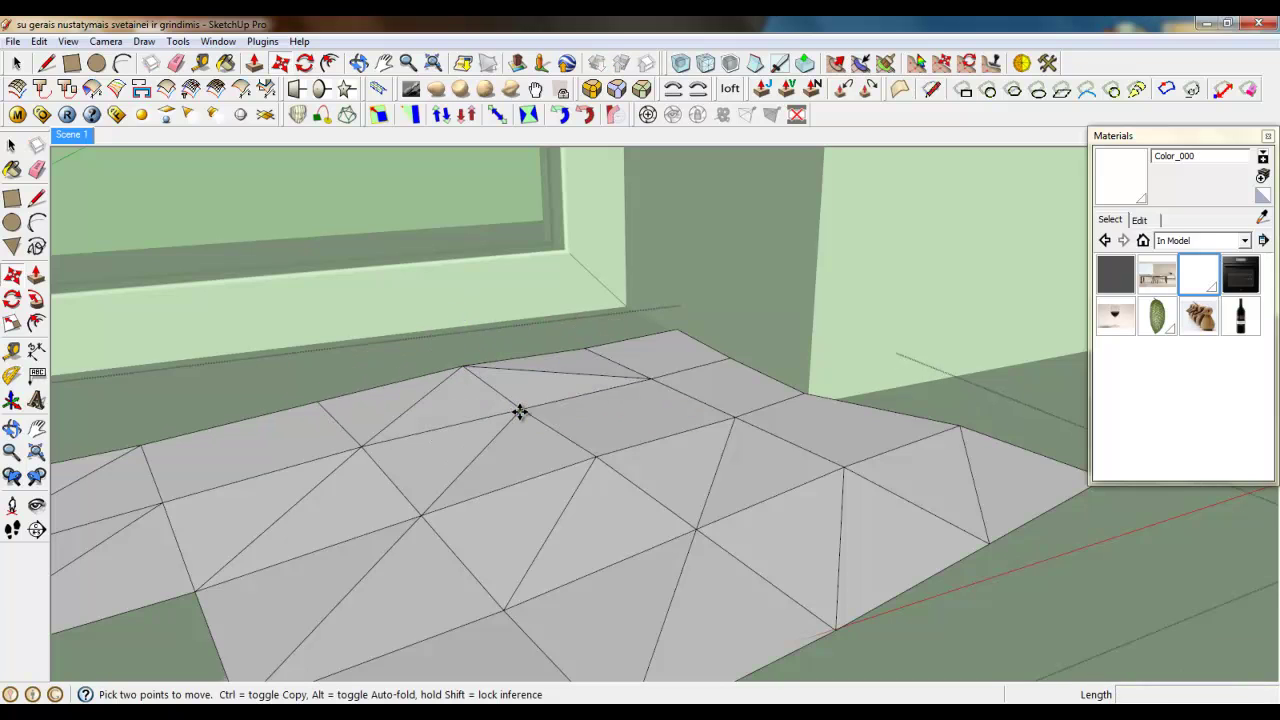
{"action": "left_click", "coordinate": [519, 408]}
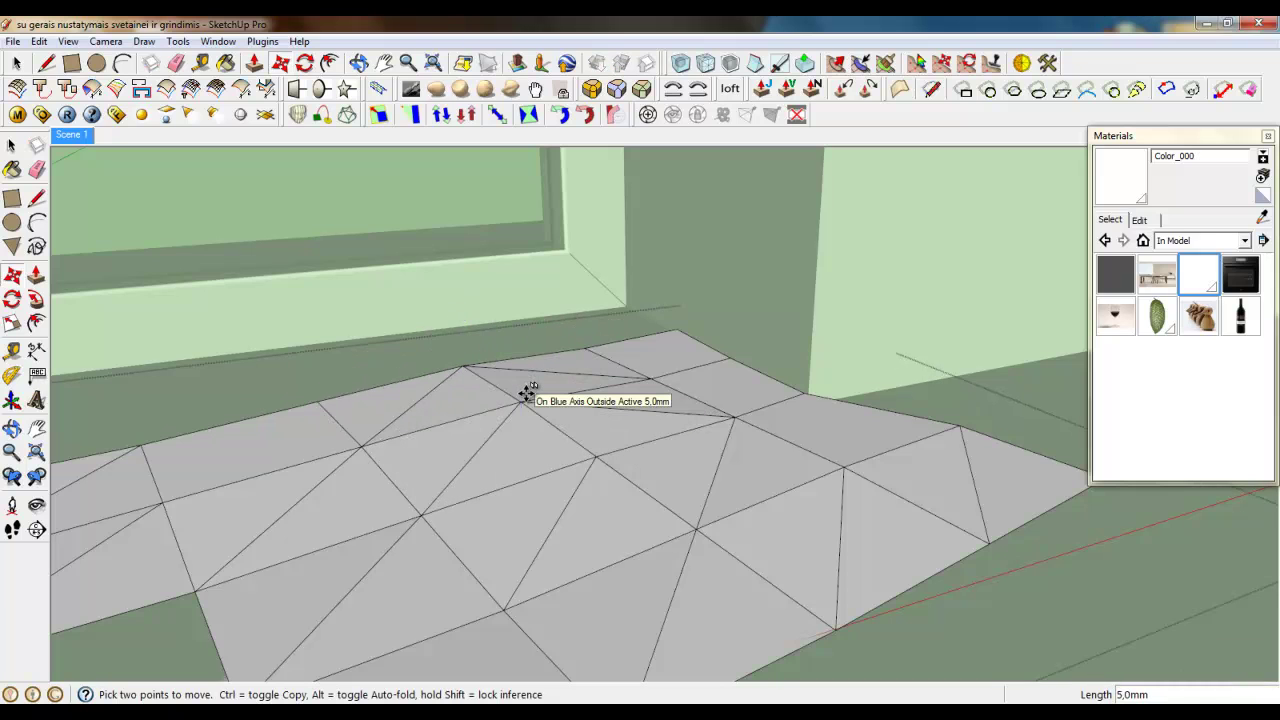
{"action": "key", "text": "Return"}
Raise the two inner vertices closest to the wall pier to form a bump
{"action": "middle_click_drag", "start_coordinate": [528, 400], "coordinate": [646, 356]}
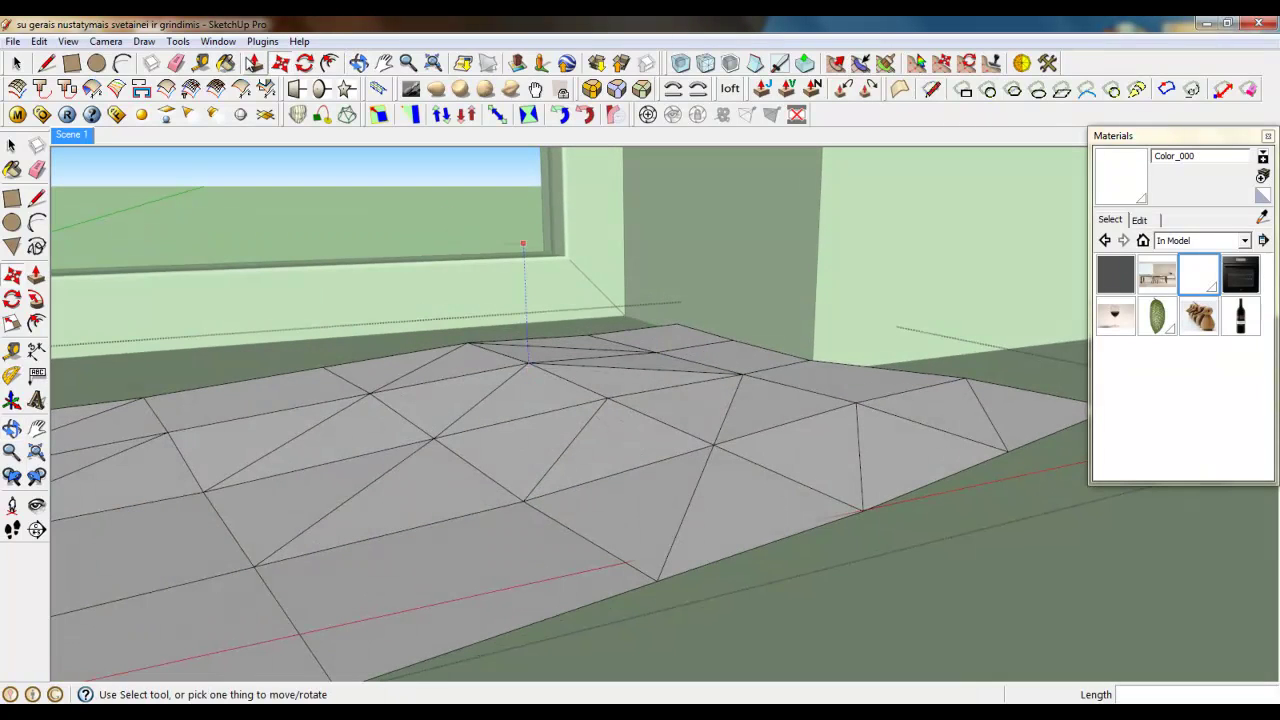
{"action": "left_click", "coordinate": [654, 351]}
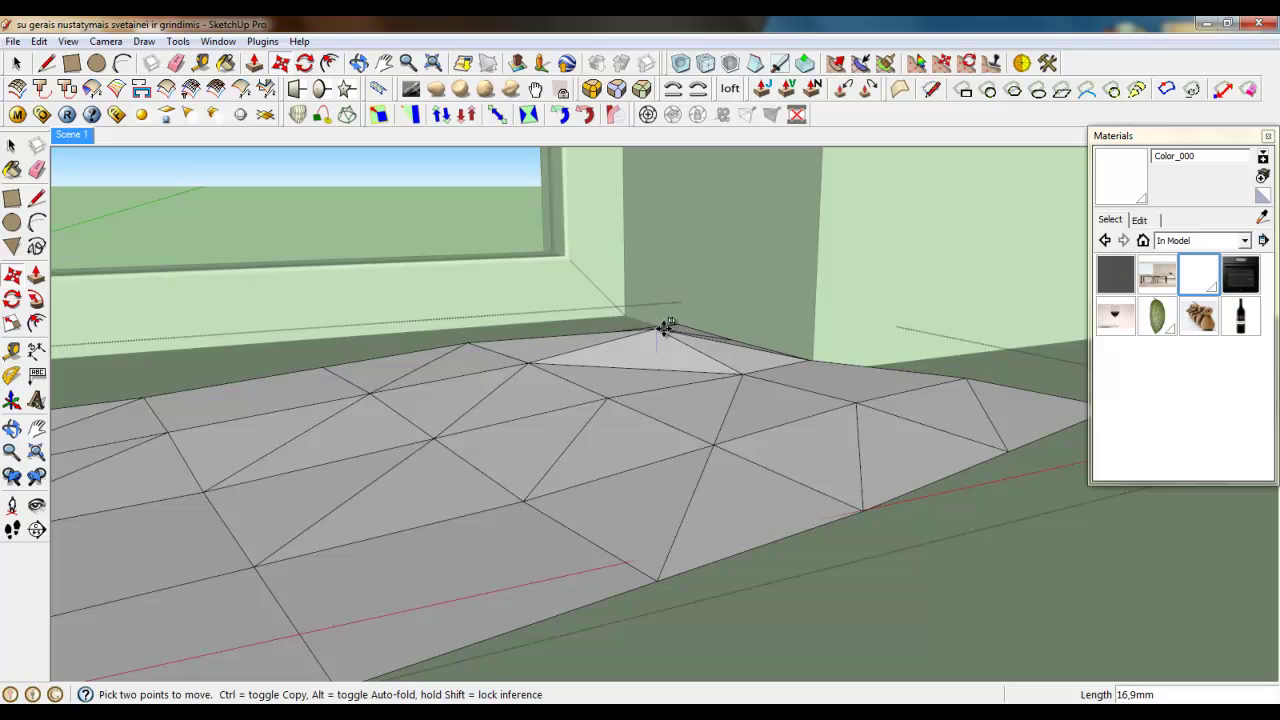
{"action": "left_click", "coordinate": [667, 318]}
{"action": "middle_click_drag", "start_coordinate": [674, 344], "coordinate": [738, 403]}
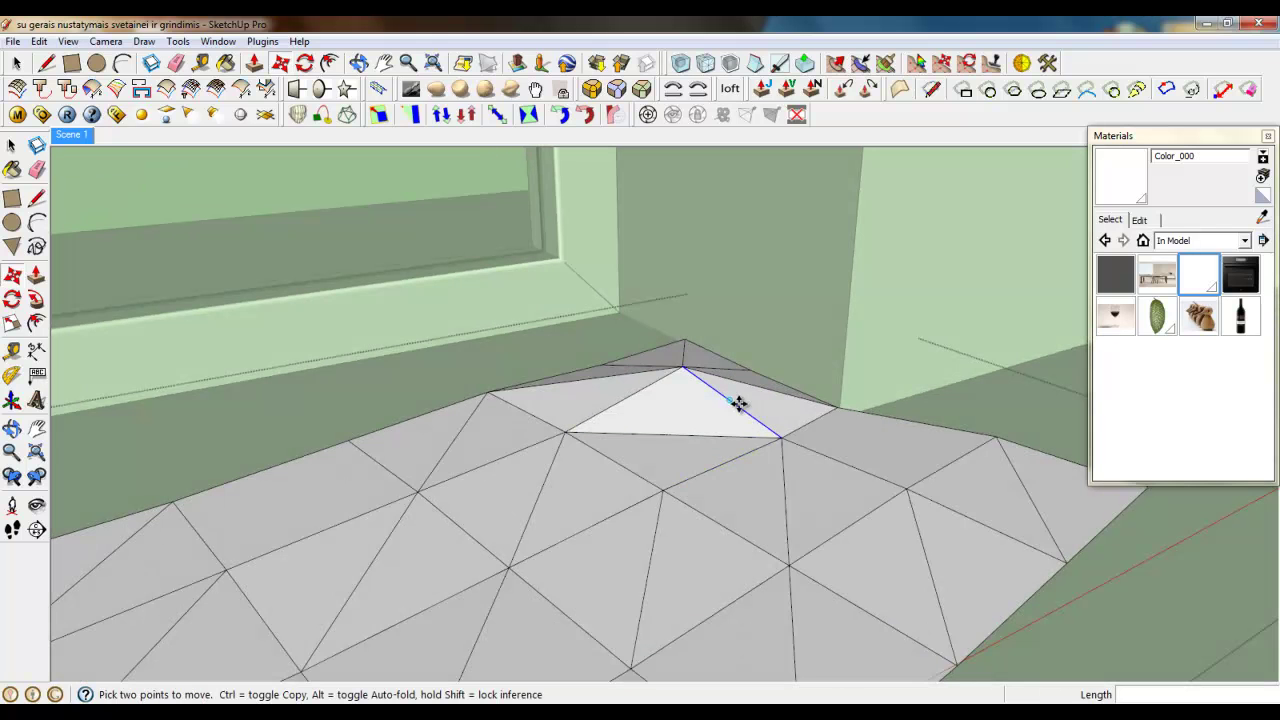
{"action": "left_click", "coordinate": [775, 440]}
{"action": "left_click", "coordinate": [783, 414]}
Raise the edge vertex at the wall pier's corner and the next edge vertex toward the window
{"action": "middle_click_drag", "start_coordinate": [683, 517], "coordinate": [714, 437]}
{"action": "scroll", "coordinate": [554, 411], "scroll_direction": "up", "scroll_amount": 3}
{"action": "scroll", "coordinate": [517, 377], "scroll_direction": "down", "scroll_amount": 3}
{"action": "scroll", "coordinate": [789, 391], "scroll_direction": "up", "scroll_amount": 3}
{"action": "left_click", "coordinate": [800, 372]}
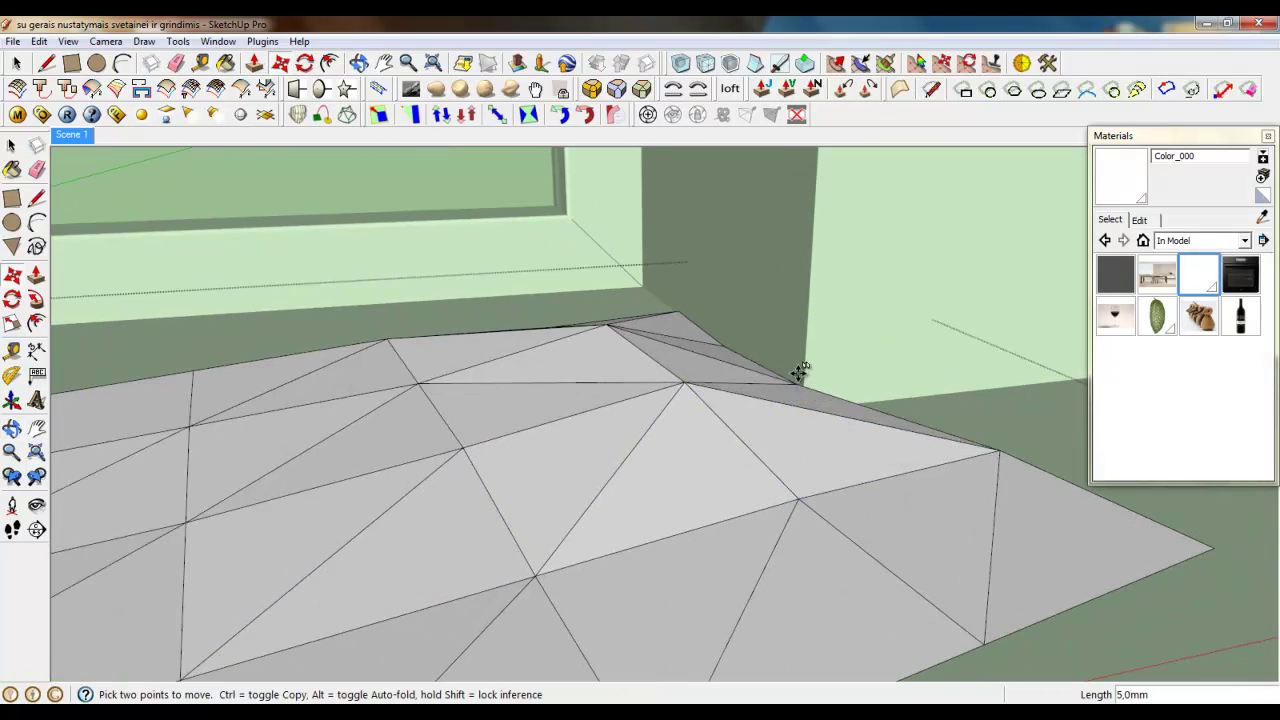
{"action": "left_click", "coordinate": [800, 331]}
{"action": "middle_click_drag", "start_coordinate": [569, 386], "coordinate": [759, 421]}
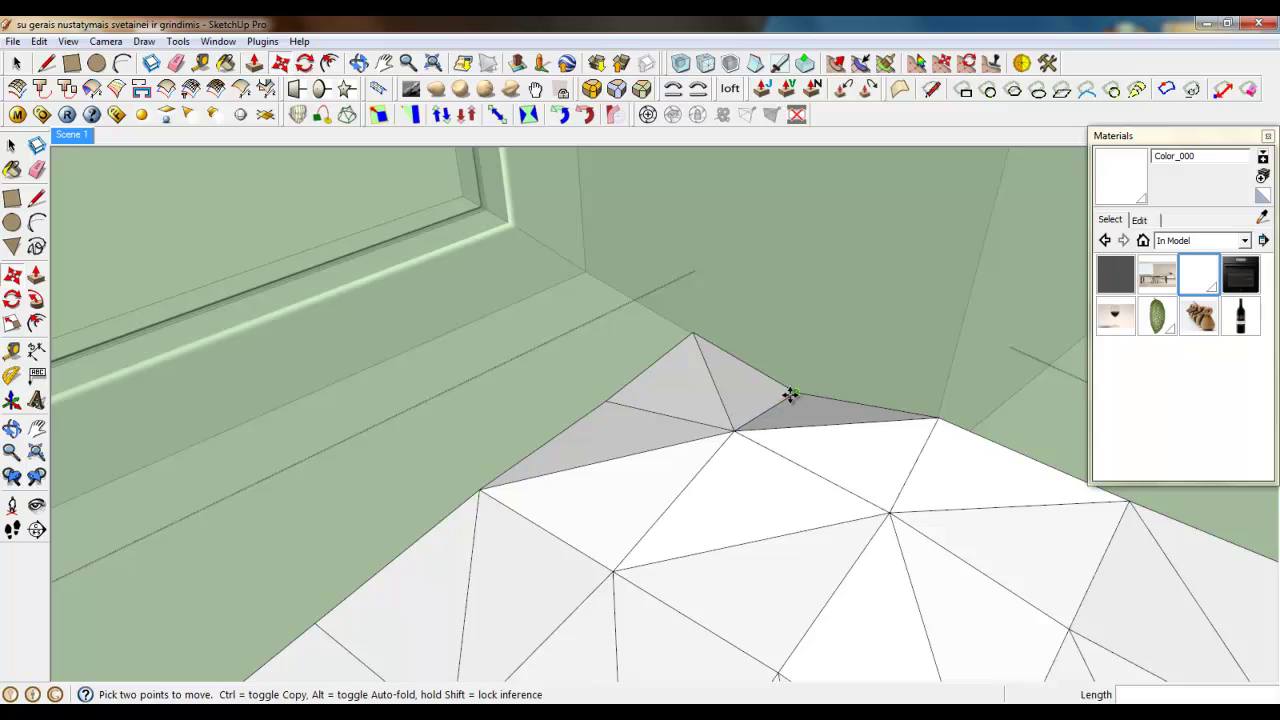
{"action": "left_click", "coordinate": [790, 395]}
{"action": "left_click", "coordinate": [806, 337]}
Raise the grid's corner between window and pier, and the adjacent vertex on the window-side edge
{"action": "middle_click_drag", "start_coordinate": [806, 337], "coordinate": [686, 305]}
{"action": "scroll", "coordinate": [686, 305], "scroll_direction": "up", "scroll_amount": 3}
{"action": "left_click", "coordinate": [695, 321]}
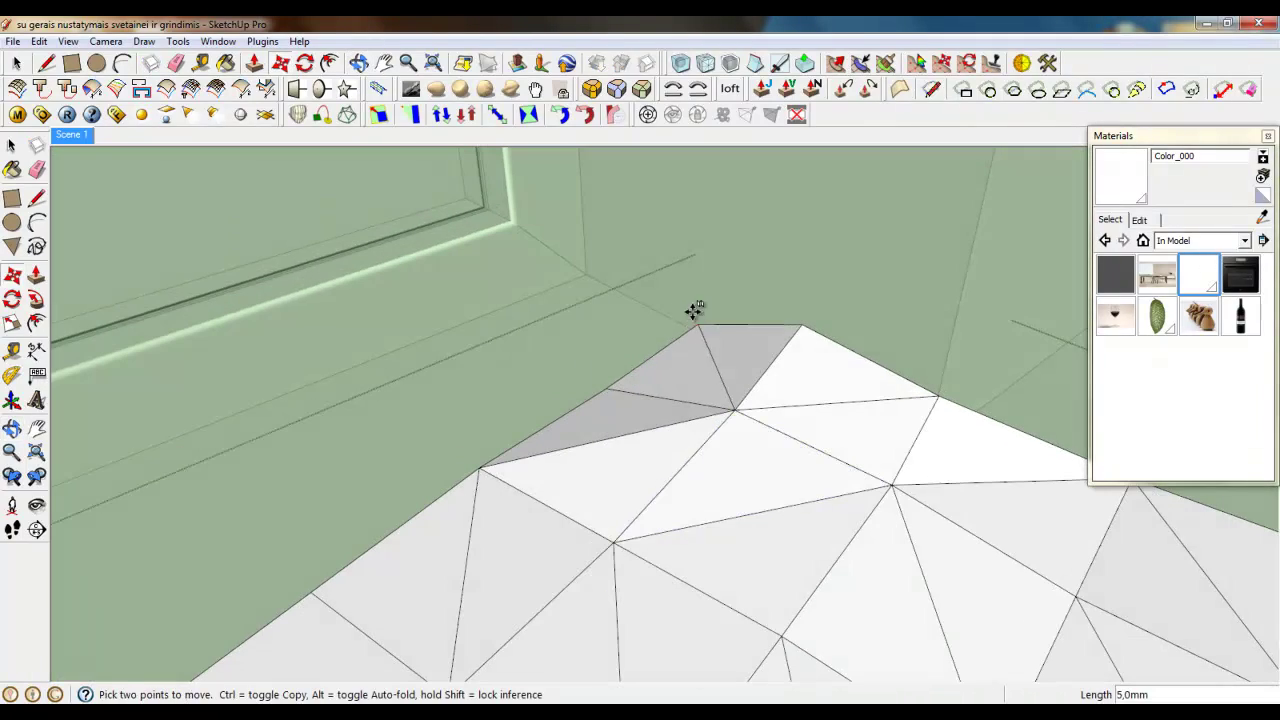
{"action": "left_click", "coordinate": [692, 259]}
{"action": "left_click", "coordinate": [608, 386]}
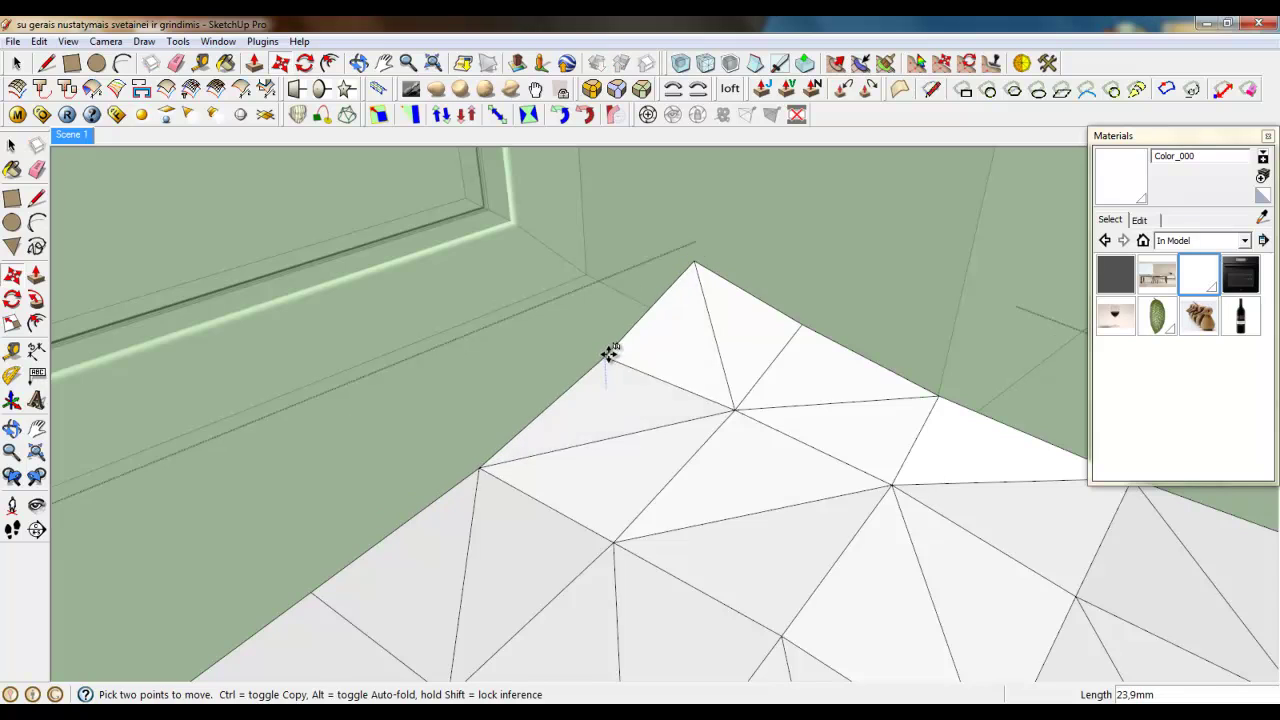
{"action": "left_click", "coordinate": [608, 334]}
Raise the inner vertex on the room side of the bump
{"action": "scroll", "coordinate": [608, 334], "scroll_direction": "down", "scroll_amount": 5}
{"action": "middle_click_drag", "start_coordinate": [663, 534], "coordinate": [551, 434]}
{"action": "scroll", "coordinate": [669, 443], "scroll_direction": "up", "scroll_amount": 5}
{"action": "left_click", "coordinate": [647, 427]}
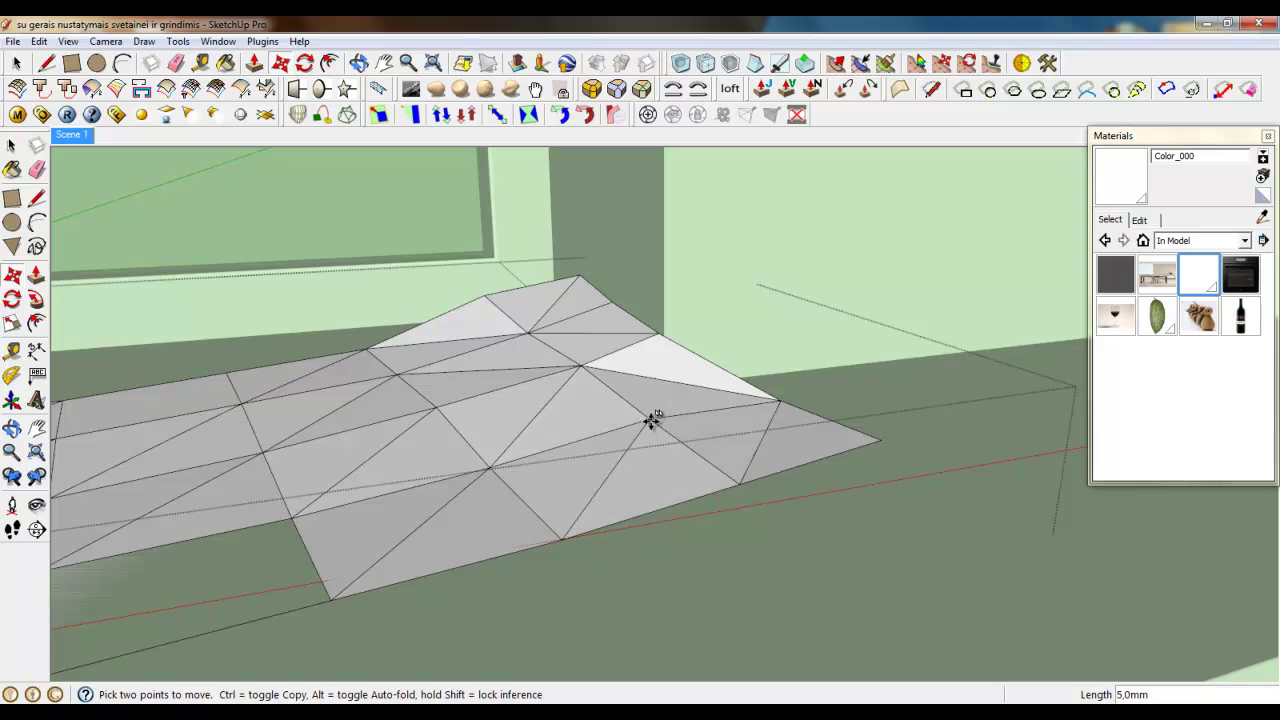
{"action": "middle_click_drag", "start_coordinate": [651, 410], "coordinate": [580, 417]}
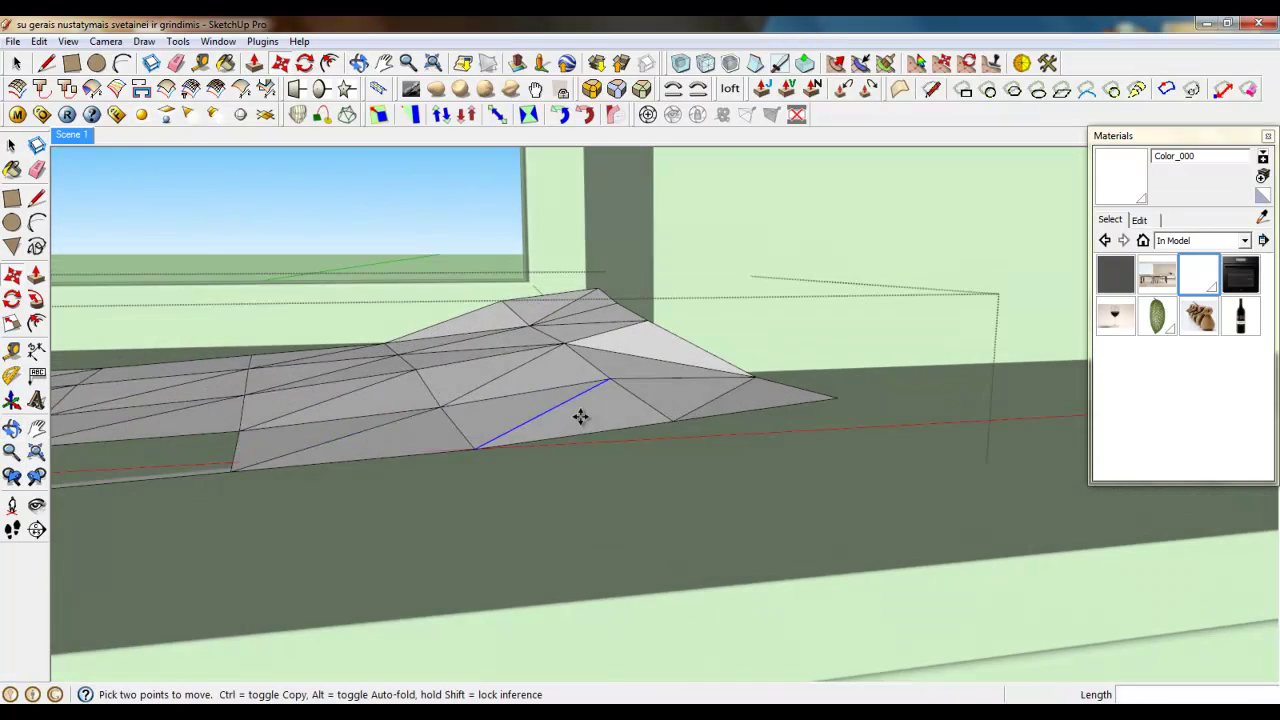
Raise the short-edge vertex just beyond the pier corner, next to the grid's room-side corner
{"action": "scroll", "coordinate": [560, 370], "scroll_direction": "up", "scroll_amount": 3}
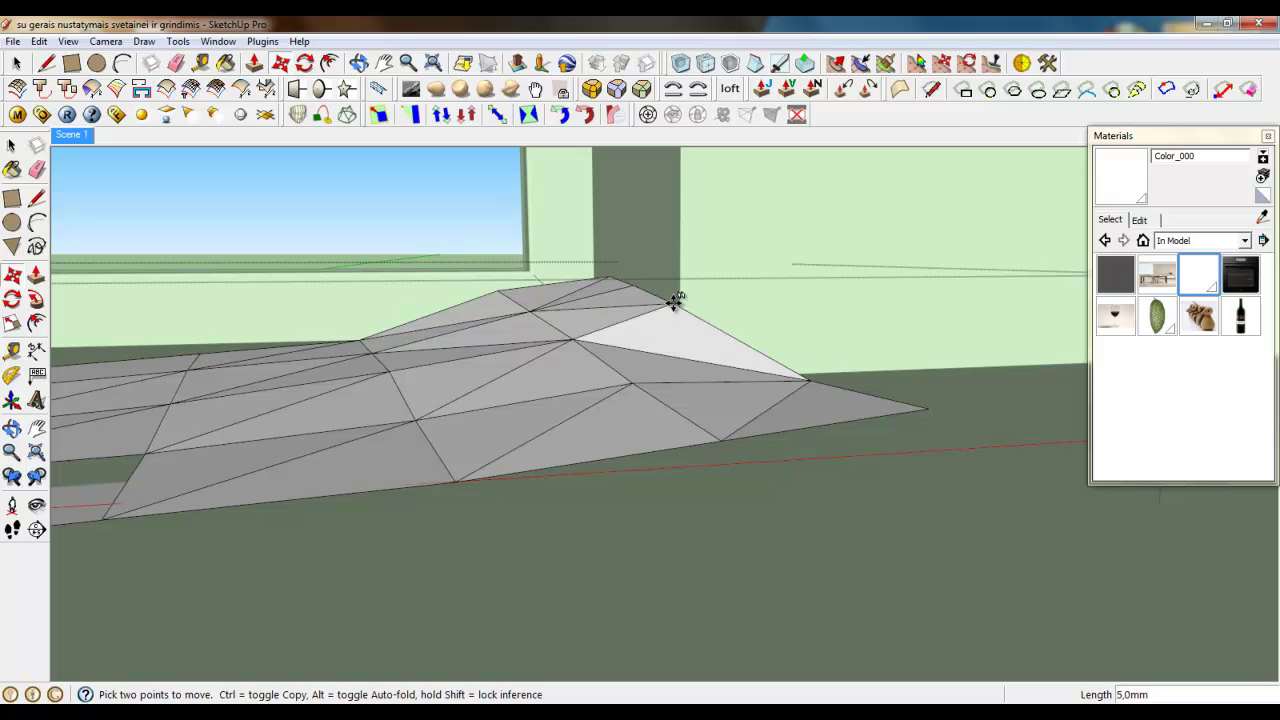
{"action": "scroll", "coordinate": [629, 374], "scroll_direction": "down", "scroll_amount": 2}
{"action": "scroll", "coordinate": [746, 397], "scroll_direction": "up", "scroll_amount": 4}
{"action": "left_click", "coordinate": [774, 386]}
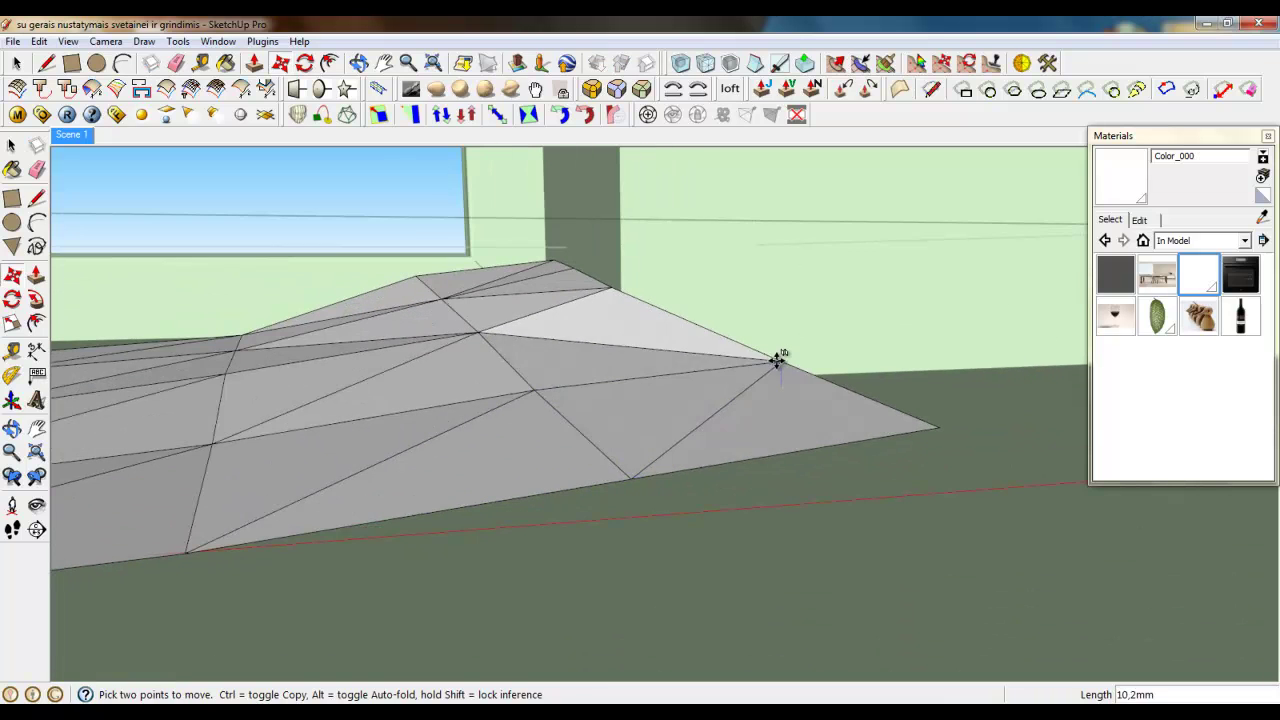
{"action": "left_click", "coordinate": [778, 354]}
Adjust the heights of further inner vertices between the grid's middle and the wall pier to smooth the slope
{"action": "scroll", "coordinate": [779, 356], "scroll_direction": "down", "scroll_amount": 4}
{"action": "scroll", "coordinate": [584, 422], "scroll_direction": "up", "scroll_amount": 3}
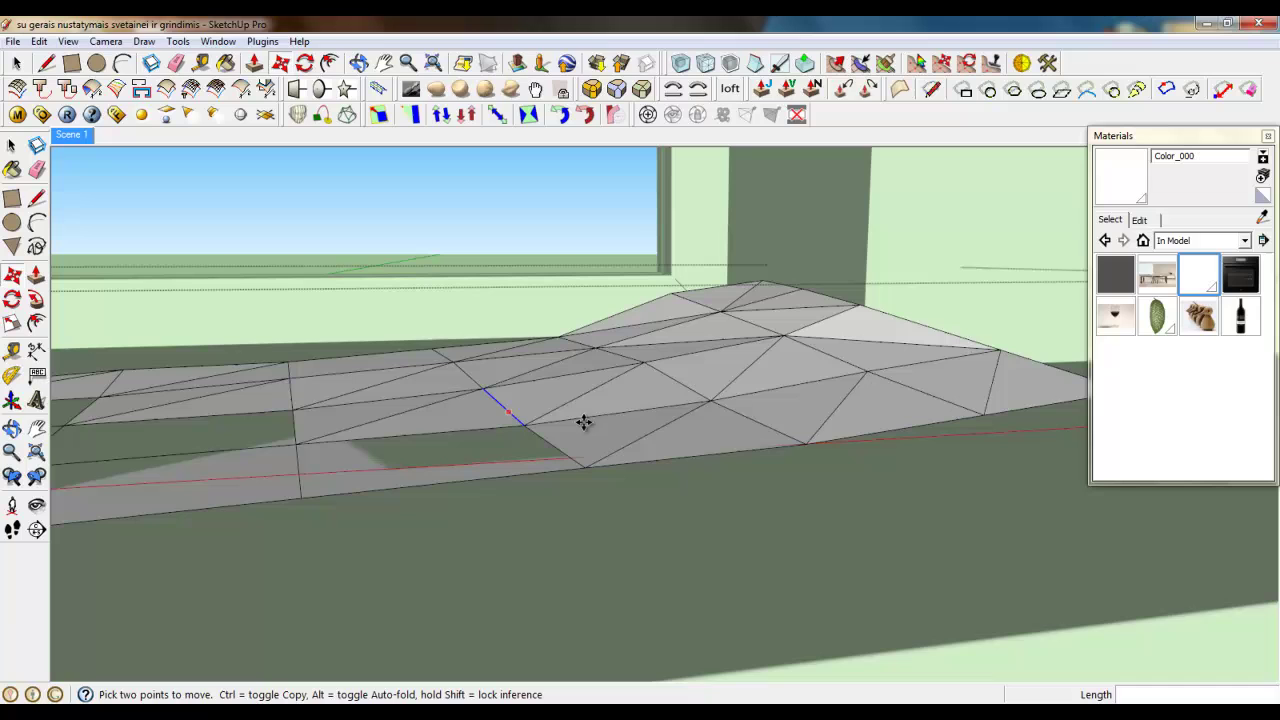
{"action": "left_click", "coordinate": [703, 400]}
{"action": "scroll", "coordinate": [611, 353], "scroll_direction": "up", "scroll_amount": 1}
{"action": "left_click", "coordinate": [603, 352]}
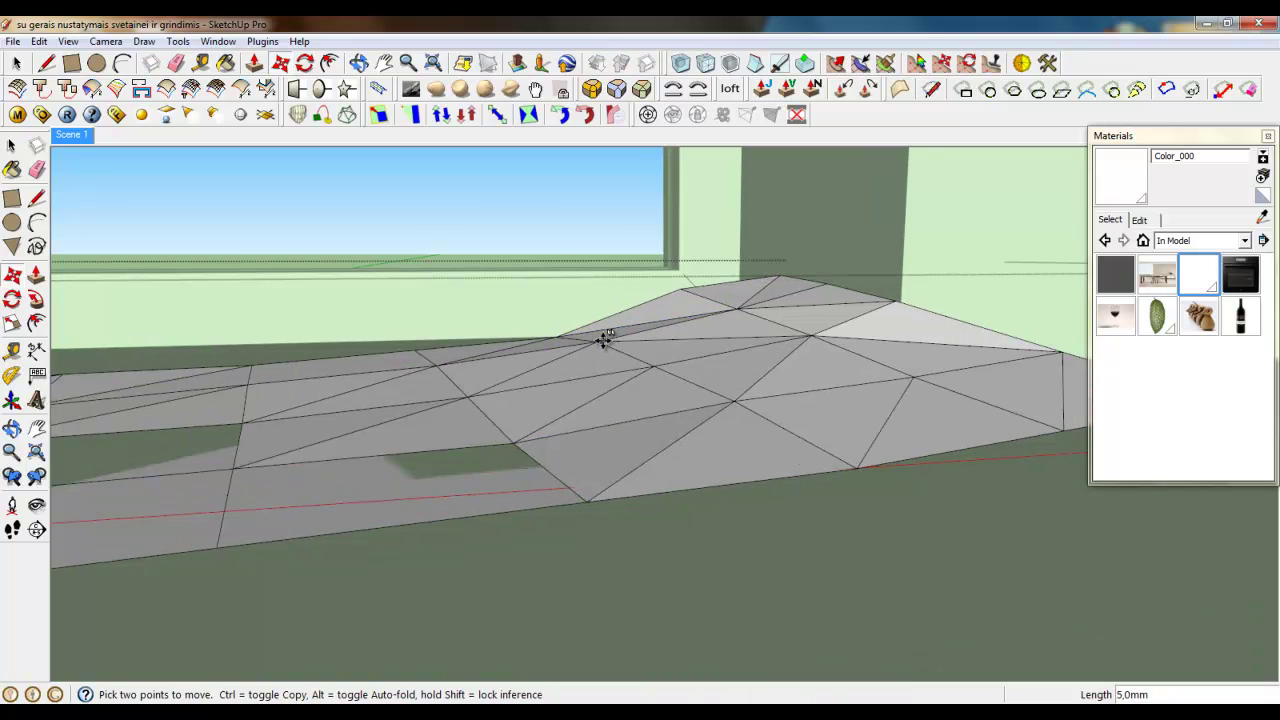
{"action": "left_click", "coordinate": [606, 340]}
{"action": "middle_click_drag", "start_coordinate": [605, 345], "coordinate": [582, 520]}
{"action": "left_click", "coordinate": [692, 352]}
{"action": "scroll", "coordinate": [800, 383], "scroll_direction": "up", "scroll_amount": 4}
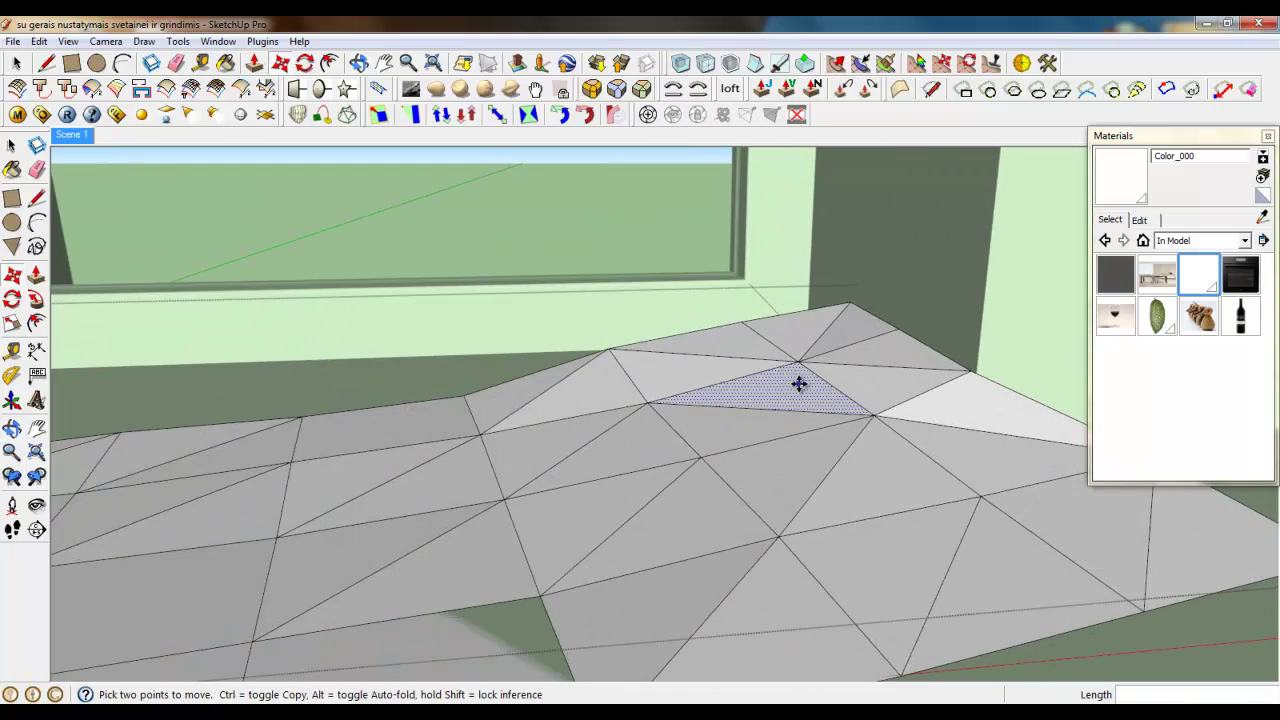
{"action": "left_click", "coordinate": [799, 362]}
{"action": "scroll", "coordinate": [799, 349], "scroll_direction": "down", "scroll_amount": 6}
{"action": "middle_click_drag", "start_coordinate": [608, 383], "coordinate": [717, 446]}
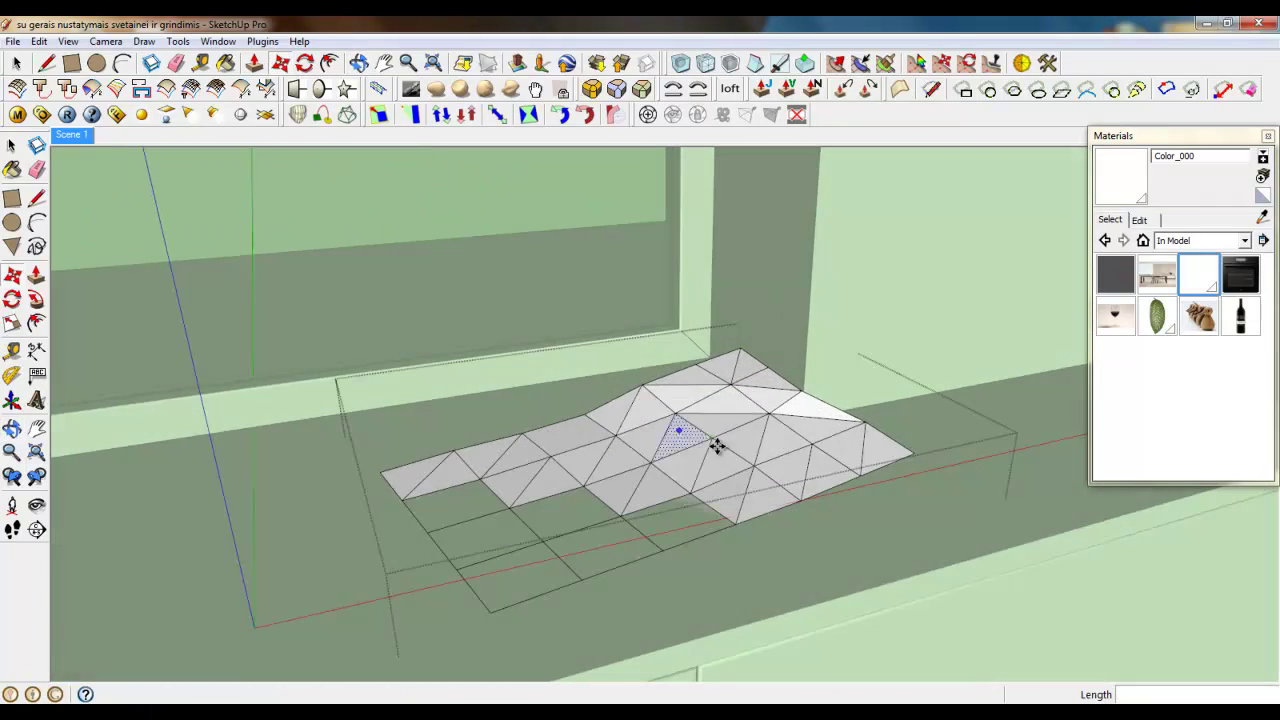
Select the whole grid and thicken all its faces together by 30 mm with Joint Push Pull, erasing the original faces
{"action": "left_click", "coordinate": [18, 65]}
{"action": "scroll", "coordinate": [606, 460], "scroll_direction": "down", "scroll_amount": 4}
{"action": "middle_click_drag", "start_coordinate": [606, 460], "coordinate": [648, 470]}
{"action": "scroll", "coordinate": [648, 470], "scroll_direction": "up", "scroll_amount": 5}
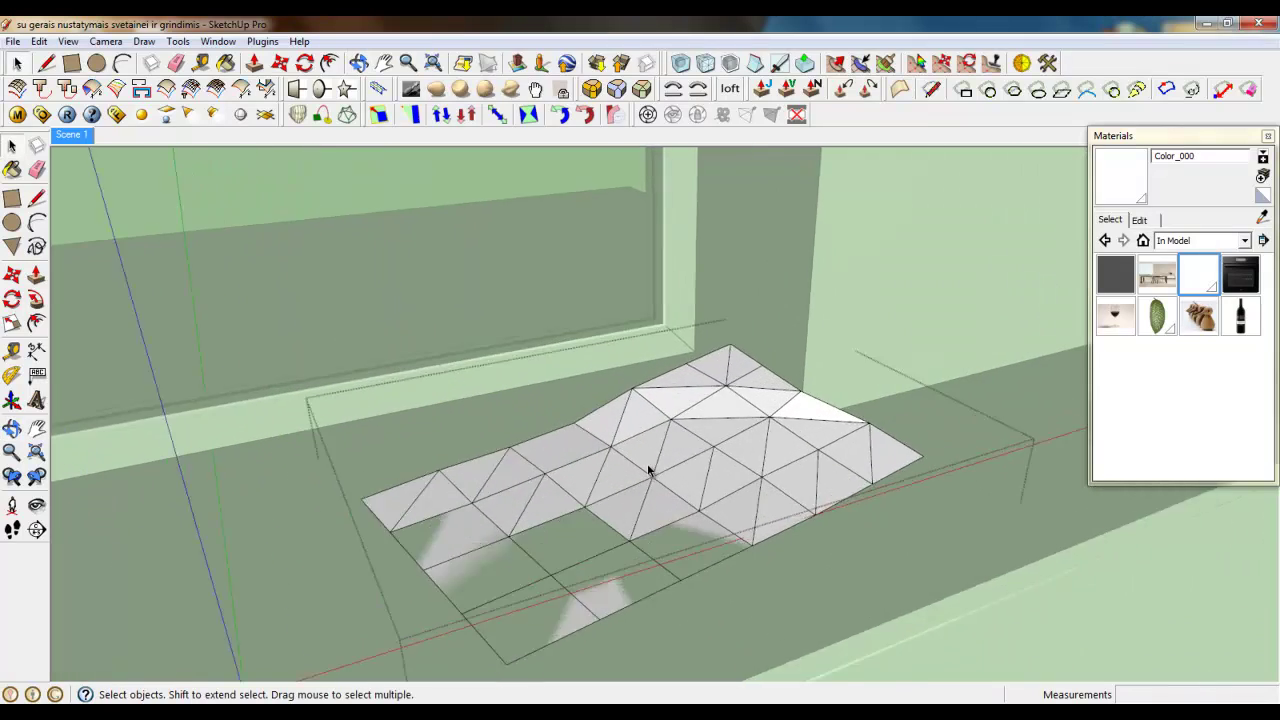
{"action": "triple_click", "coordinate": [648, 470]}
{"action": "scroll", "coordinate": [648, 470], "scroll_direction": "up", "scroll_amount": 2}
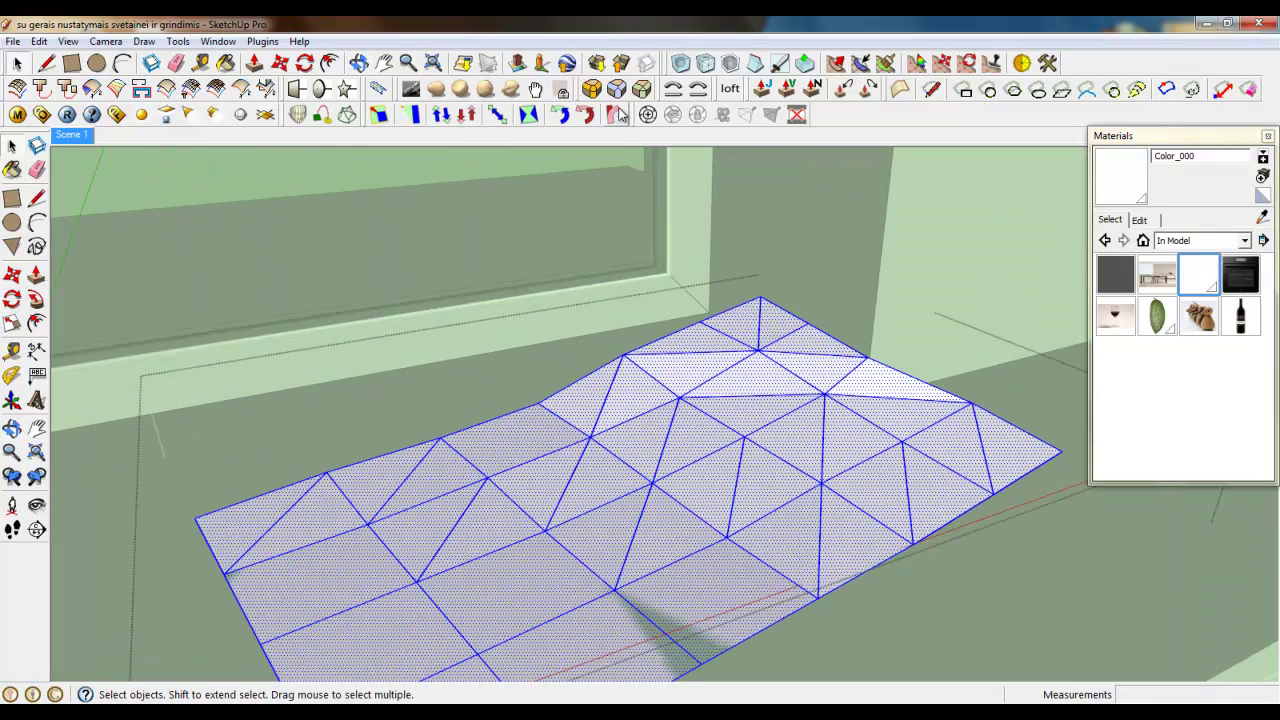
{"action": "left_click", "coordinate": [762, 88]}
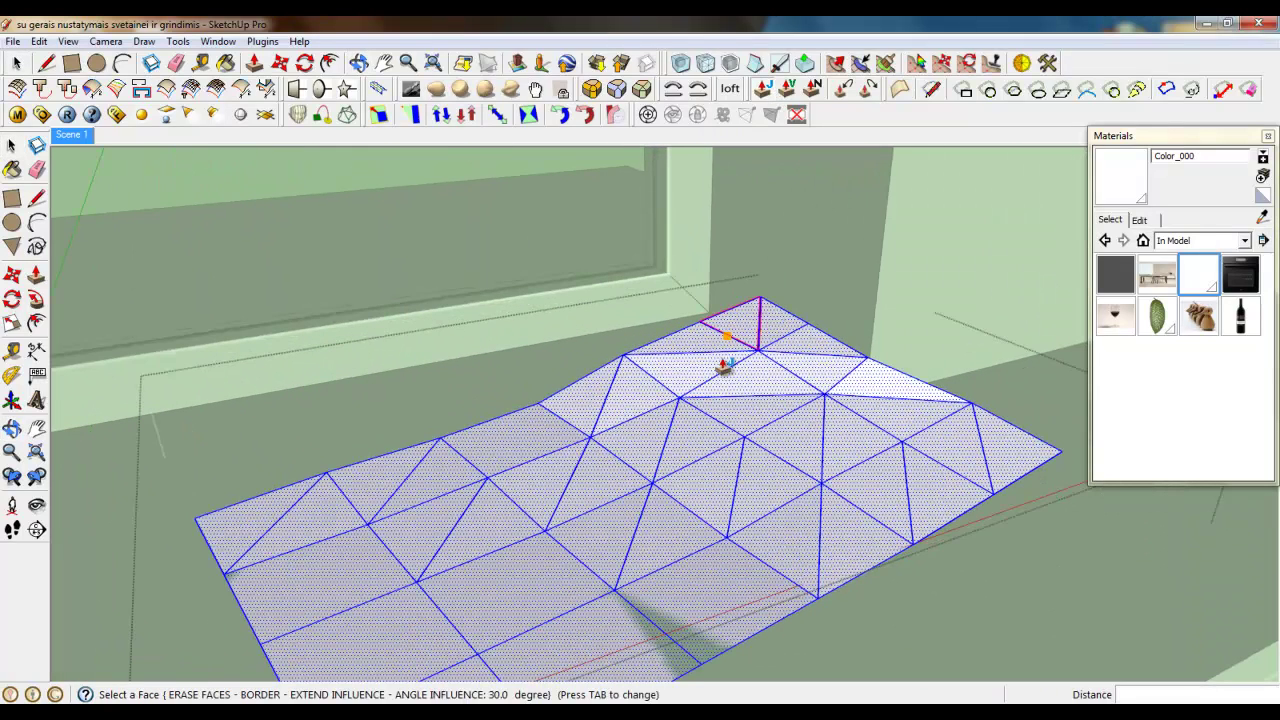
{"action": "left_click", "coordinate": [709, 451]}
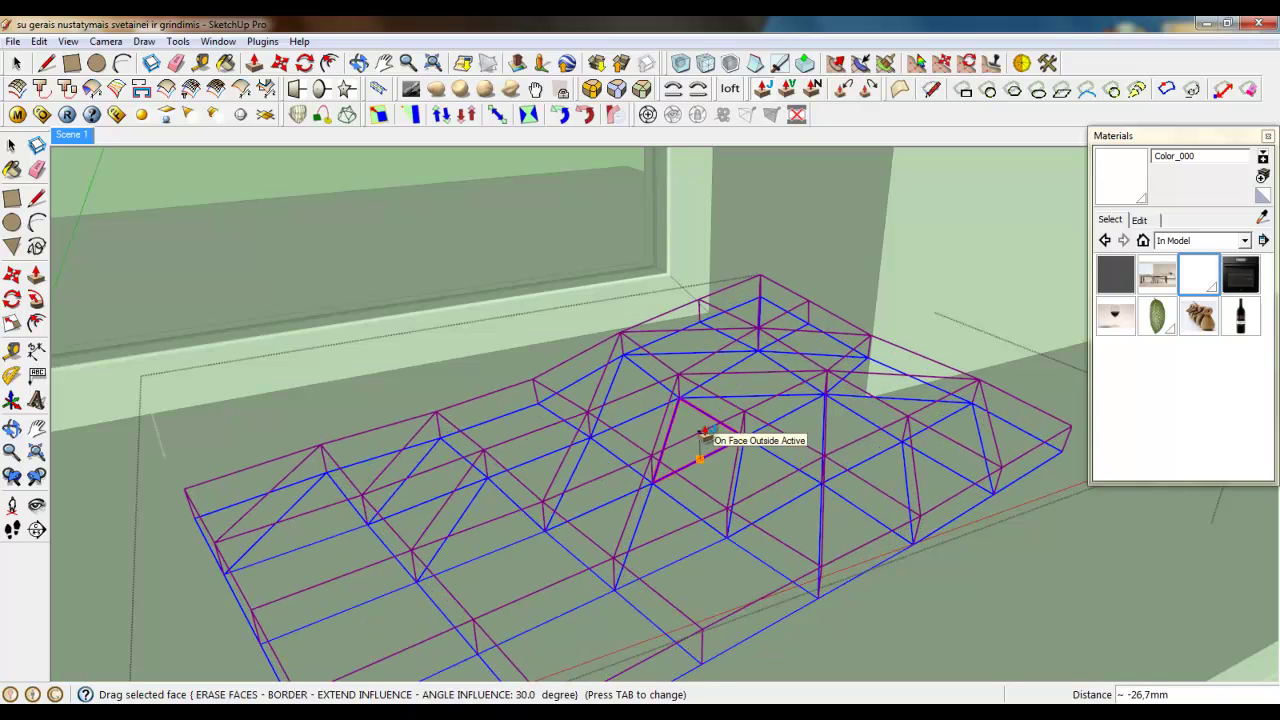
{"action": "type", "text": "30"}
{"action": "key", "text": "Return"}
{"action": "key", "text": "Return"}
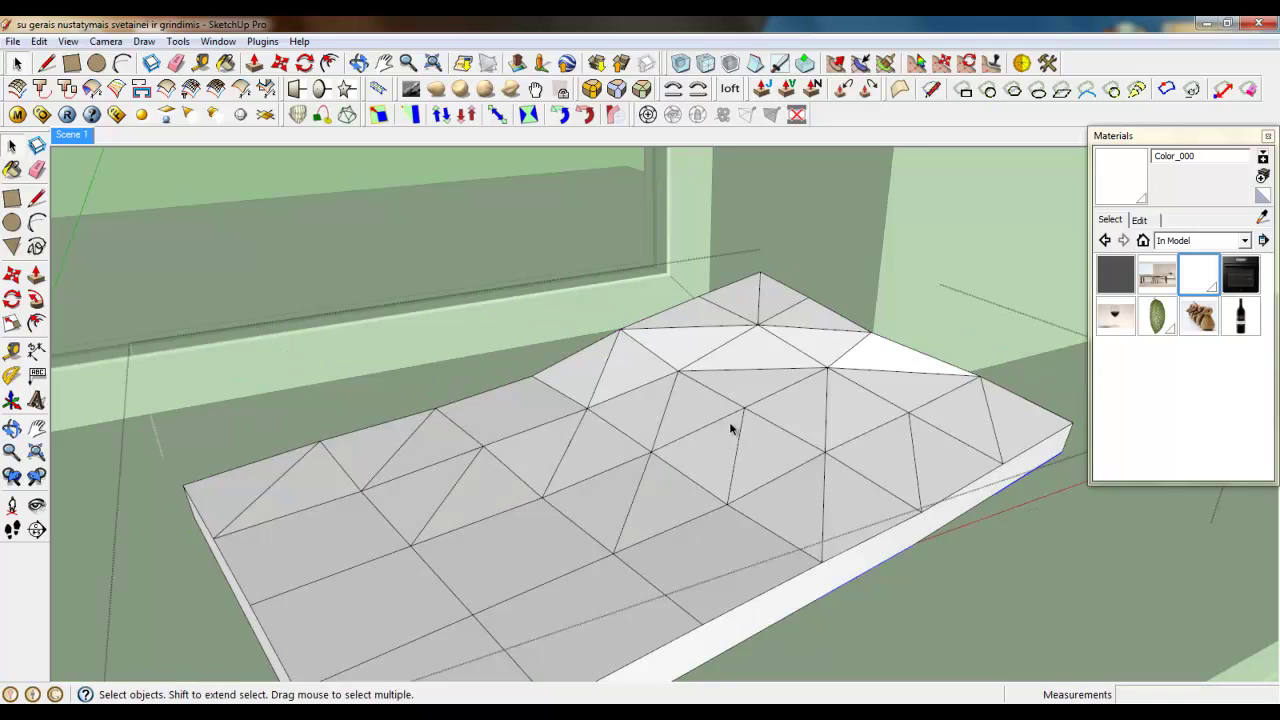
{"action": "scroll", "coordinate": [779, 421], "scroll_direction": "down", "scroll_amount": 4}
{"action": "middle_click_drag", "start_coordinate": [700, 392], "coordinate": [664, 377]}
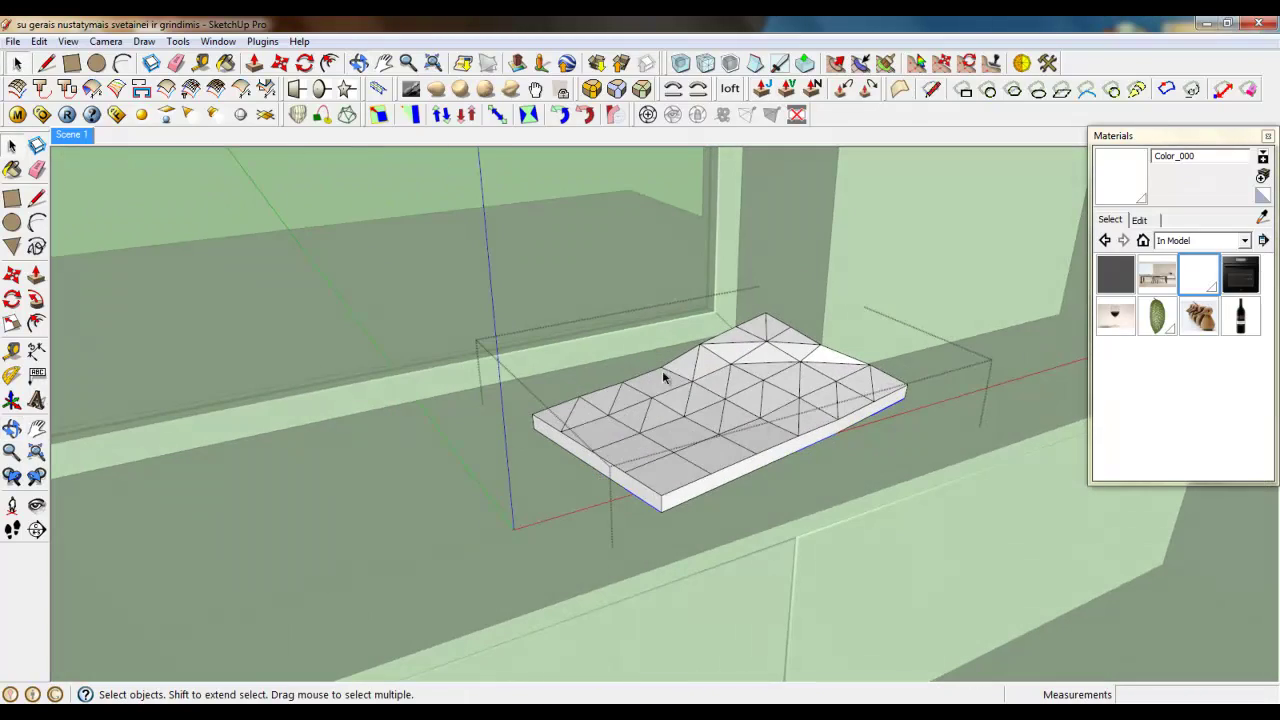
{"action": "middle_click_drag", "start_coordinate": [943, 414], "coordinate": [587, 351]}
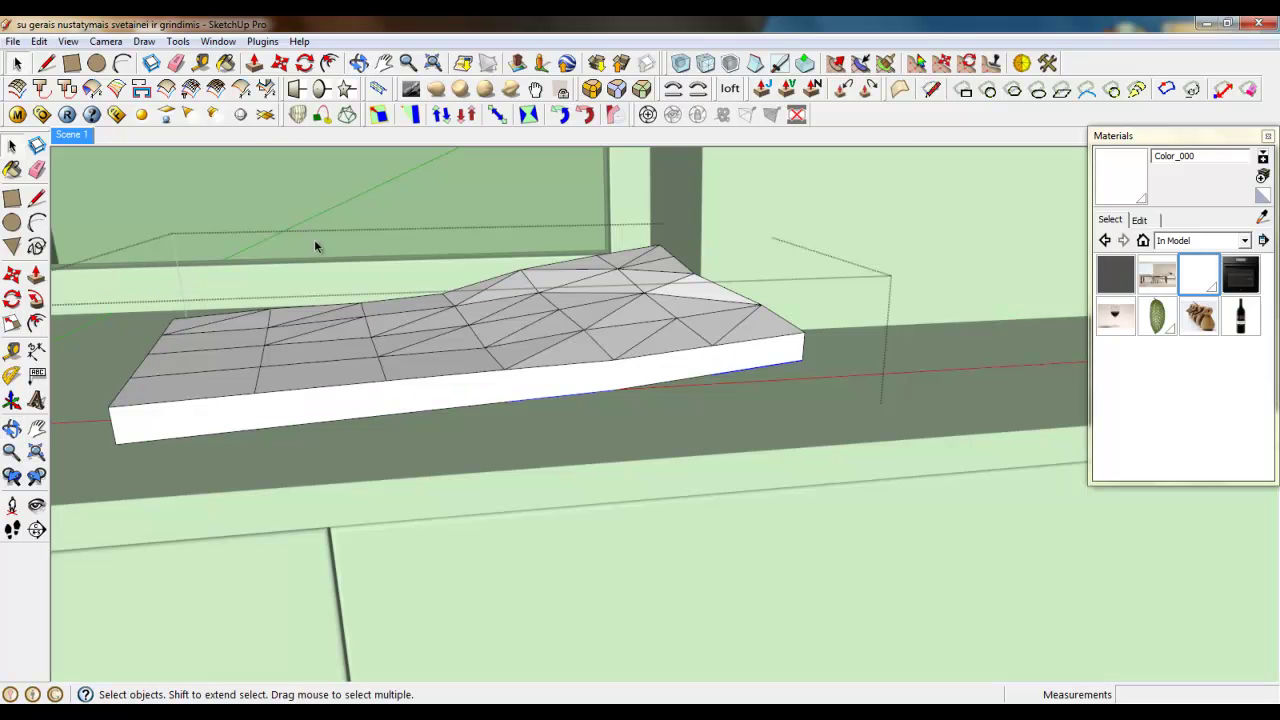
Undo the 30 mm thickening of the grid
{"action": "mouse_move", "coordinate": [627, 365]}
{"action": "middle_mouse_down"}
{"action": "mouse_move", "coordinate": [623, 340]}
{"action": "mouse_move", "coordinate": [642, 350]}
{"action": "middle_mouse_up"}
{"action": "scroll", "coordinate": [807, 367], "scroll_direction": "up", "scroll_amount": 2}
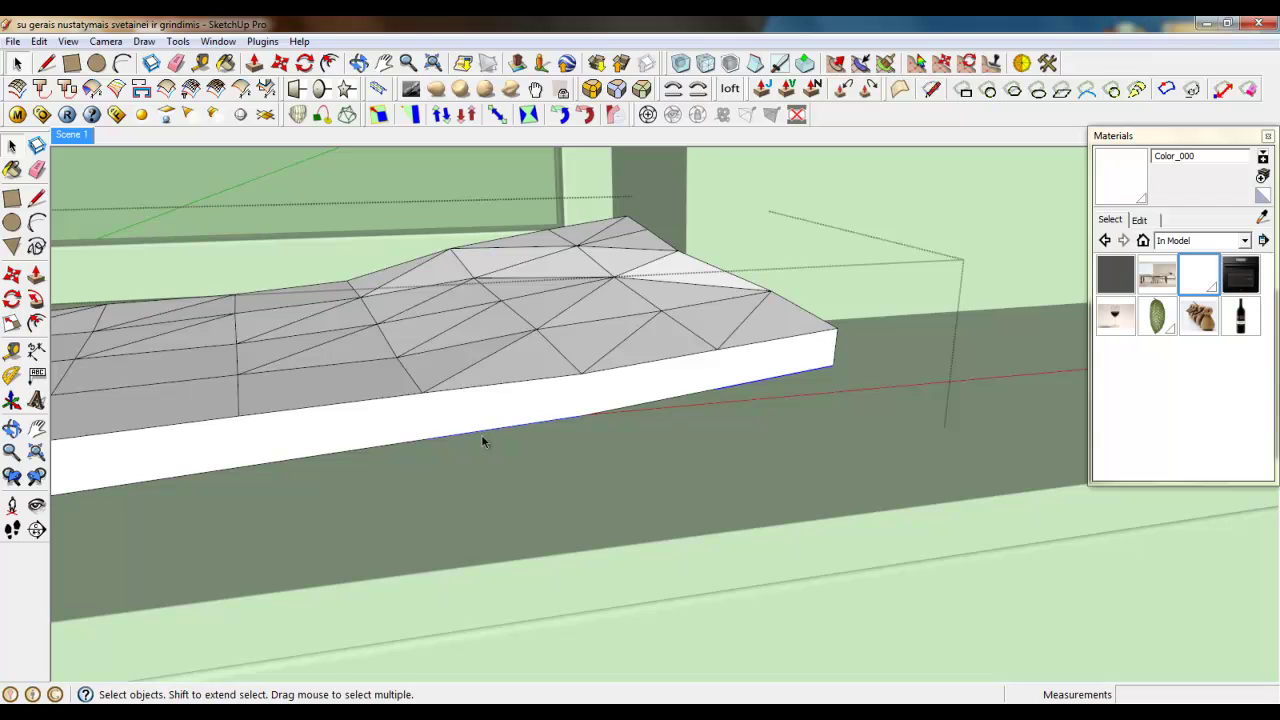
{"action": "key", "text": "ctrl+z"}
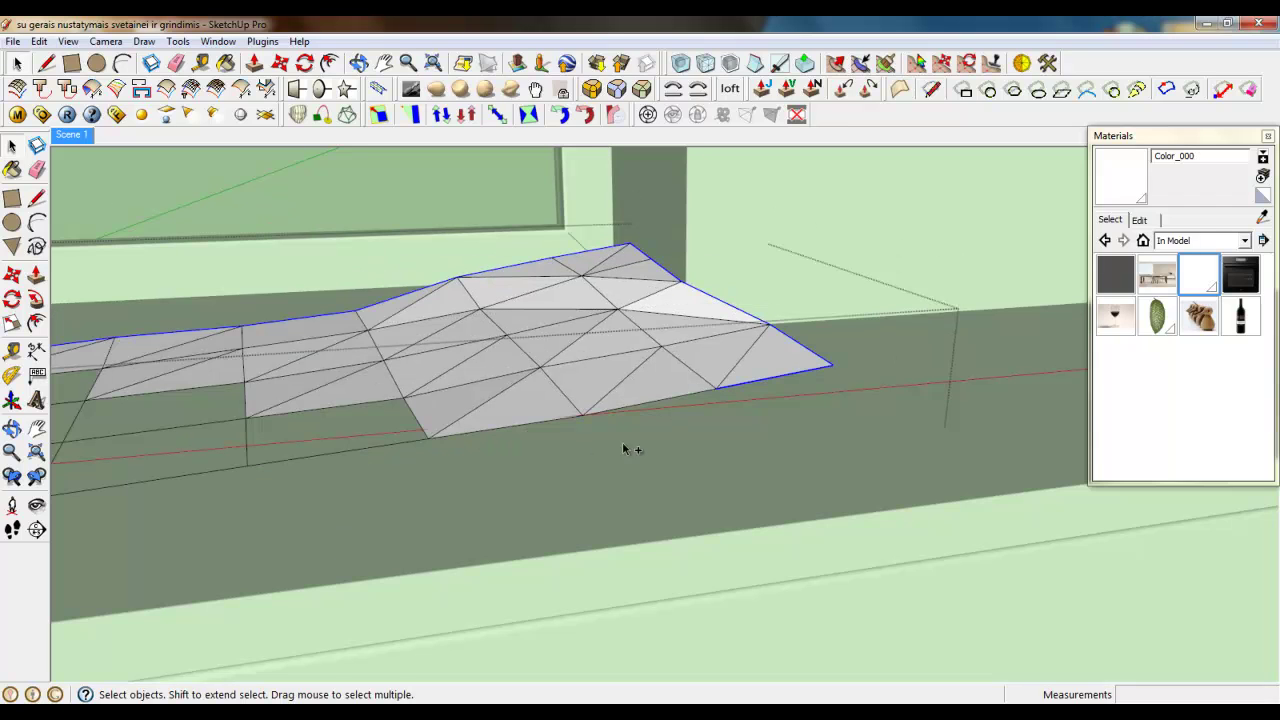
Raise the room-side edge vertex next to the grid's outer corner and lower the corner vertex itself by 10 mm
{"action": "left_click", "coordinate": [769, 360]}
{"action": "scroll", "coordinate": [811, 370], "scroll_direction": "up", "scroll_amount": 3}
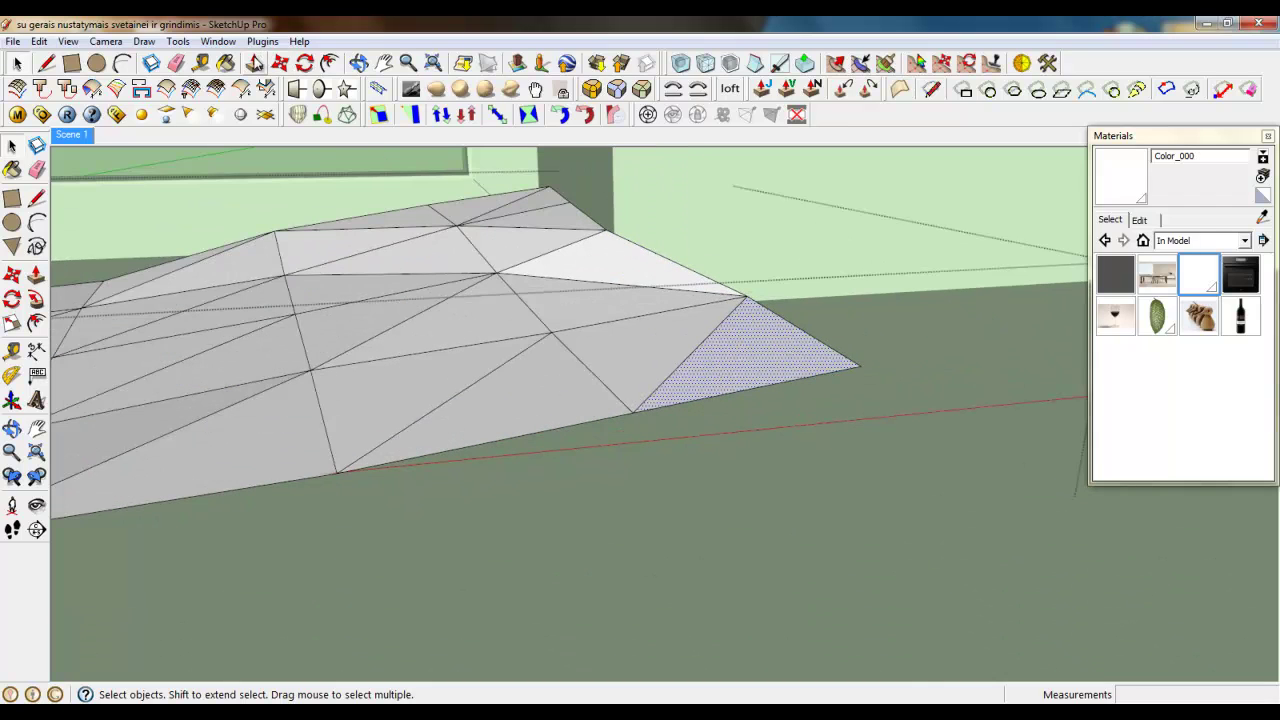
{"action": "key", "text": "m"}
{"action": "left_click_drag", "start_coordinate": [636, 413], "coordinate": [634, 386]}
{"action": "left_click_drag", "start_coordinate": [862, 368], "coordinate": [860, 389]}
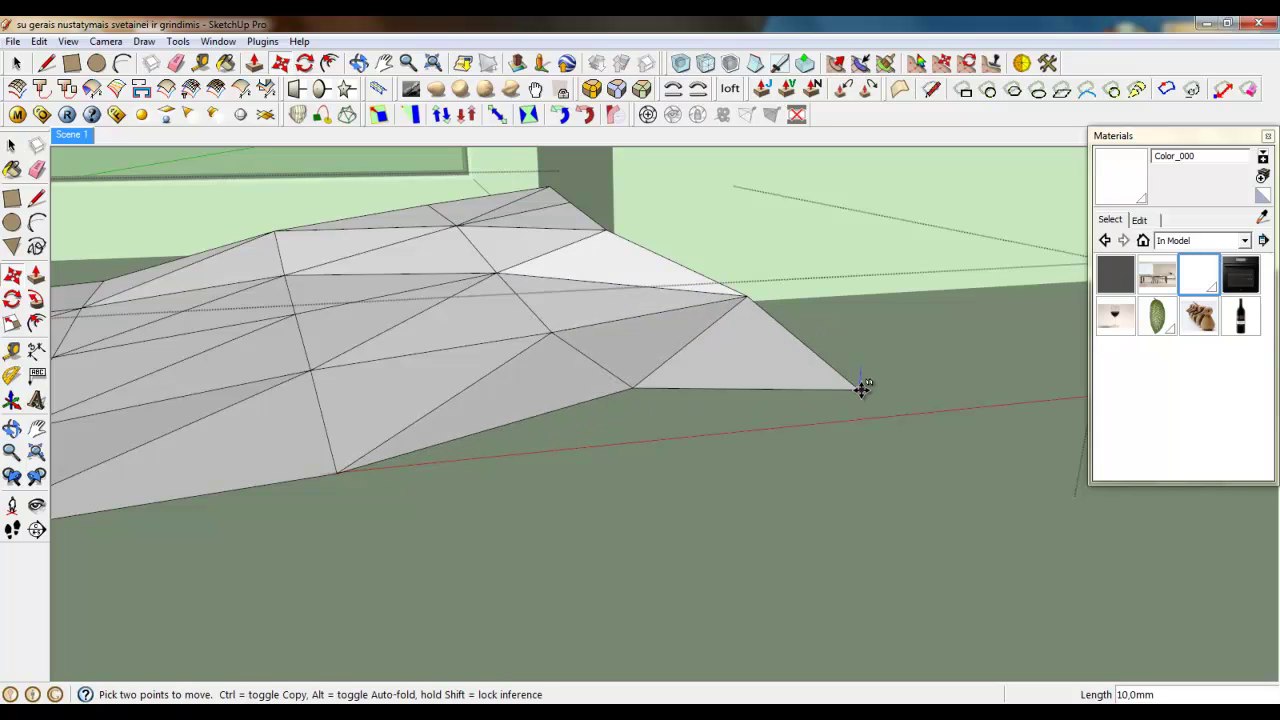
Raise the inner vertices nearest the lowered corner by 5 mm to smooth the slope
{"action": "mouse_move", "coordinate": [751, 289]}
{"action": "left_mouse_down"}
{"action": "mouse_move", "coordinate": [748, 308]}
{"action": "mouse_move", "coordinate": [750, 293]}
{"action": "mouse_move", "coordinate": [737, 294]}
{"action": "left_mouse_up"}
{"action": "middle_click_drag", "start_coordinate": [729, 371], "coordinate": [546, 309]}
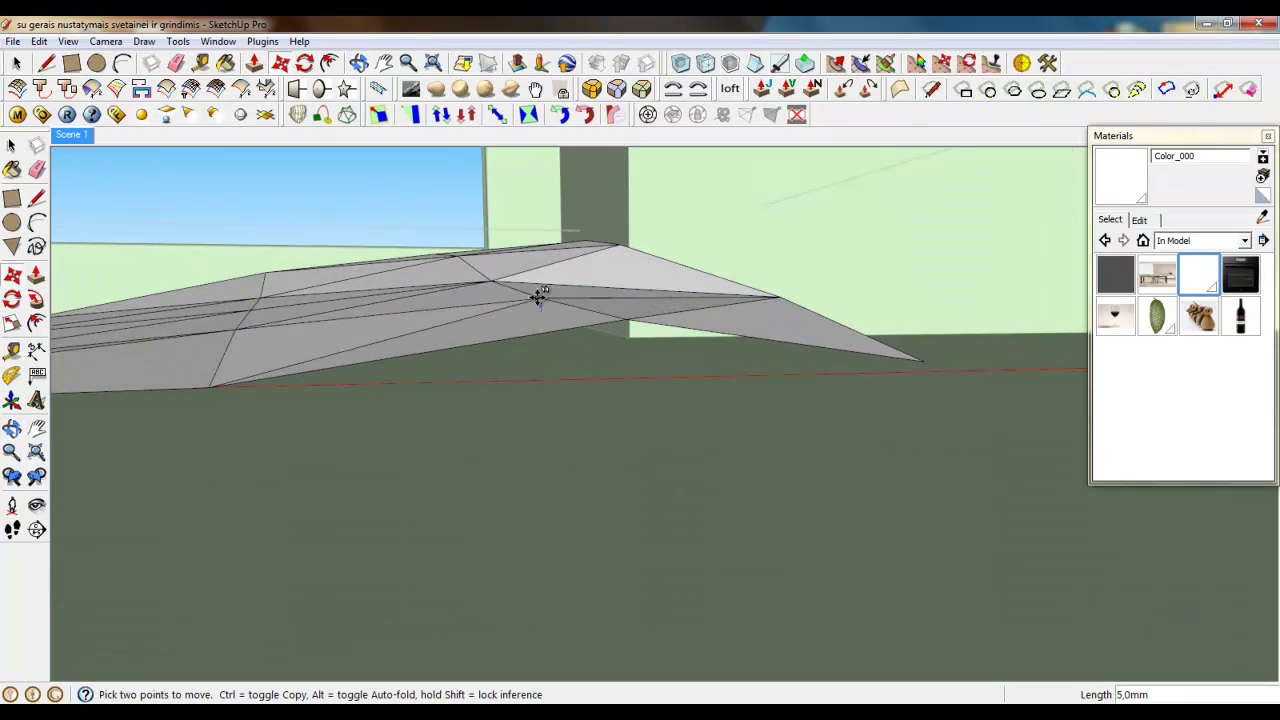
{"action": "left_click_drag", "start_coordinate": [494, 278], "coordinate": [497, 268]}
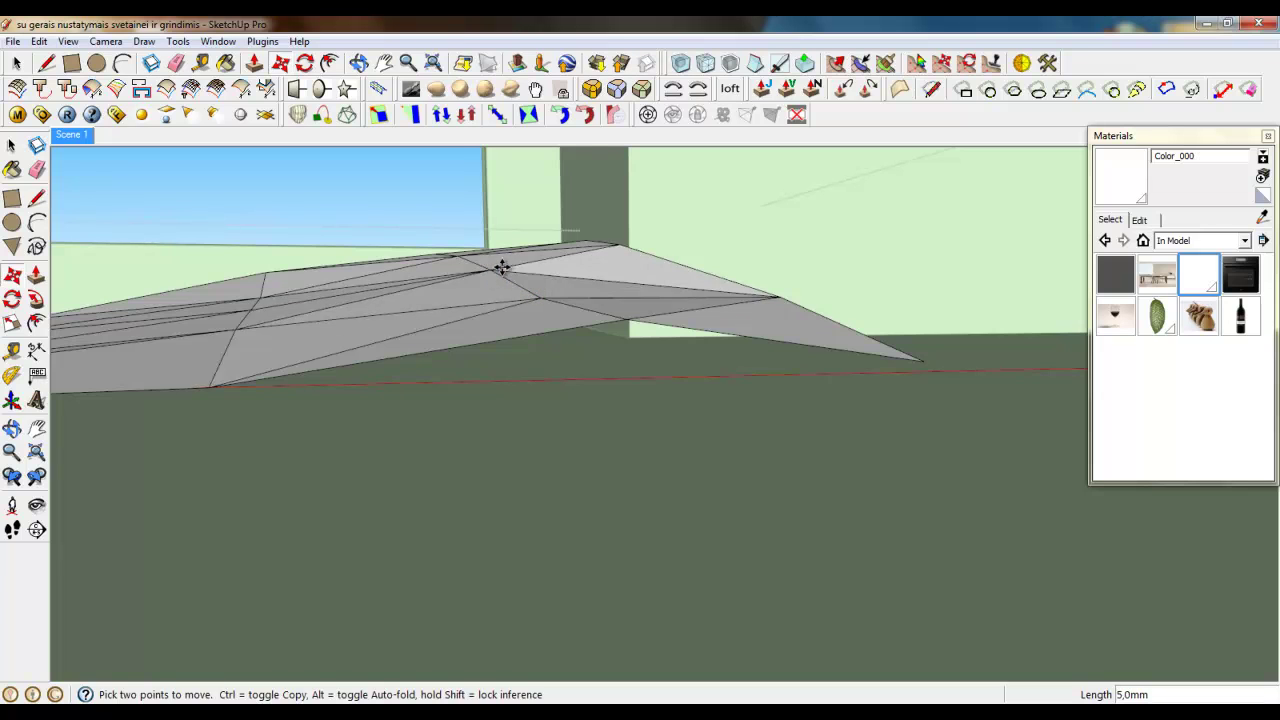
Thicken all faces of the reshaped grid together by 30 mm with Joint Push Pull, erasing the original faces
{"action": "scroll", "coordinate": [690, 285], "scroll_direction": "down", "scroll_amount": 4}
{"action": "middle_click_drag", "start_coordinate": [664, 300], "coordinate": [628, 347]}
{"action": "left_click", "coordinate": [16, 67]}
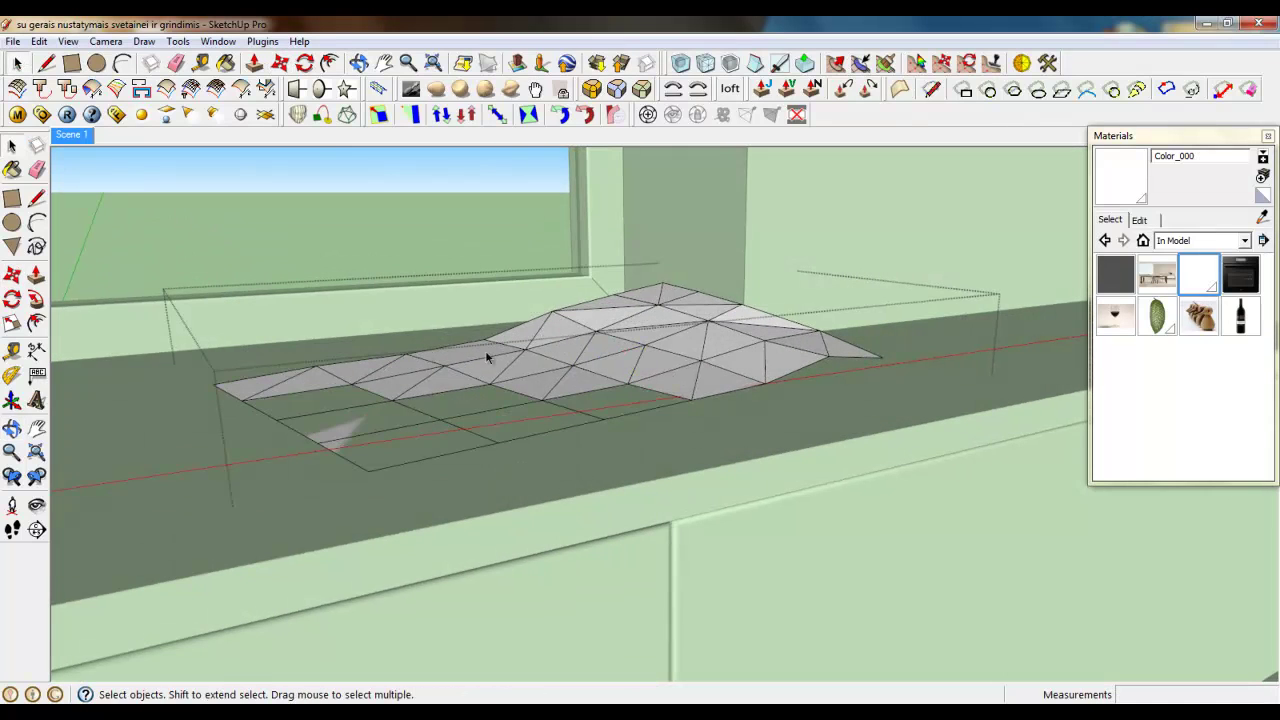
{"action": "triple_click", "coordinate": [535, 364]}
{"action": "left_click", "coordinate": [762, 88]}
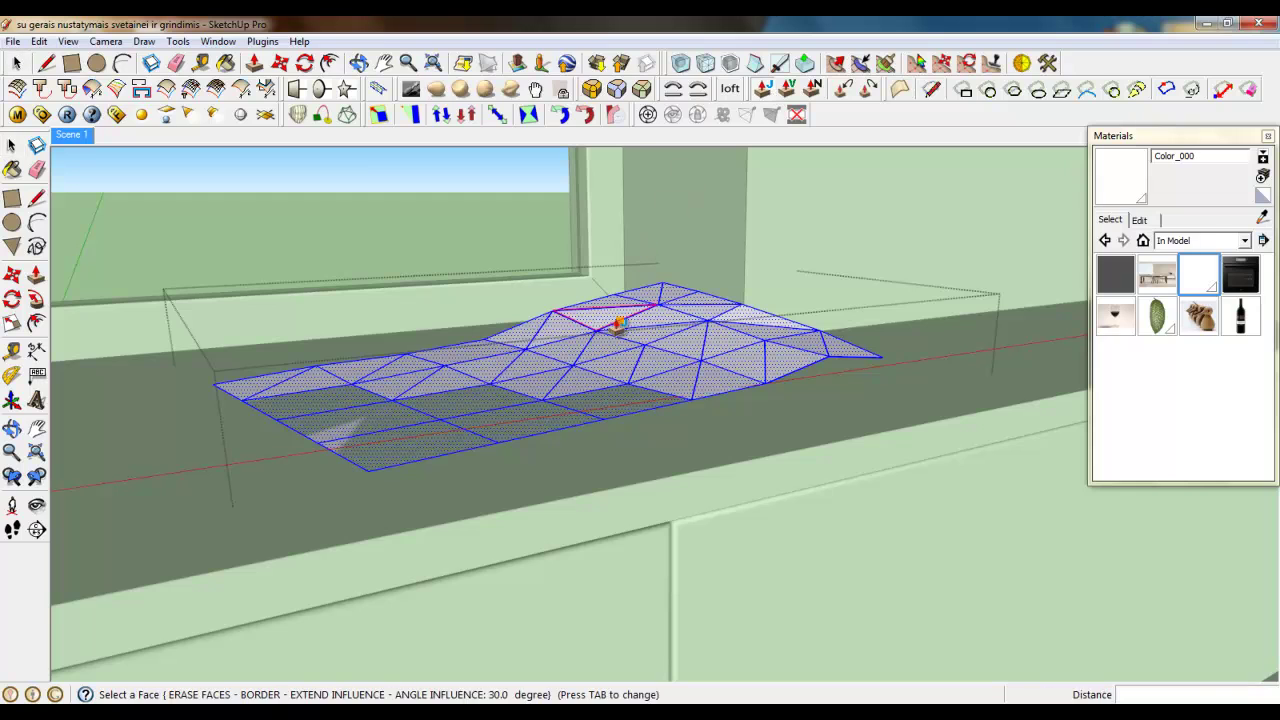
{"action": "left_click", "coordinate": [611, 354]}
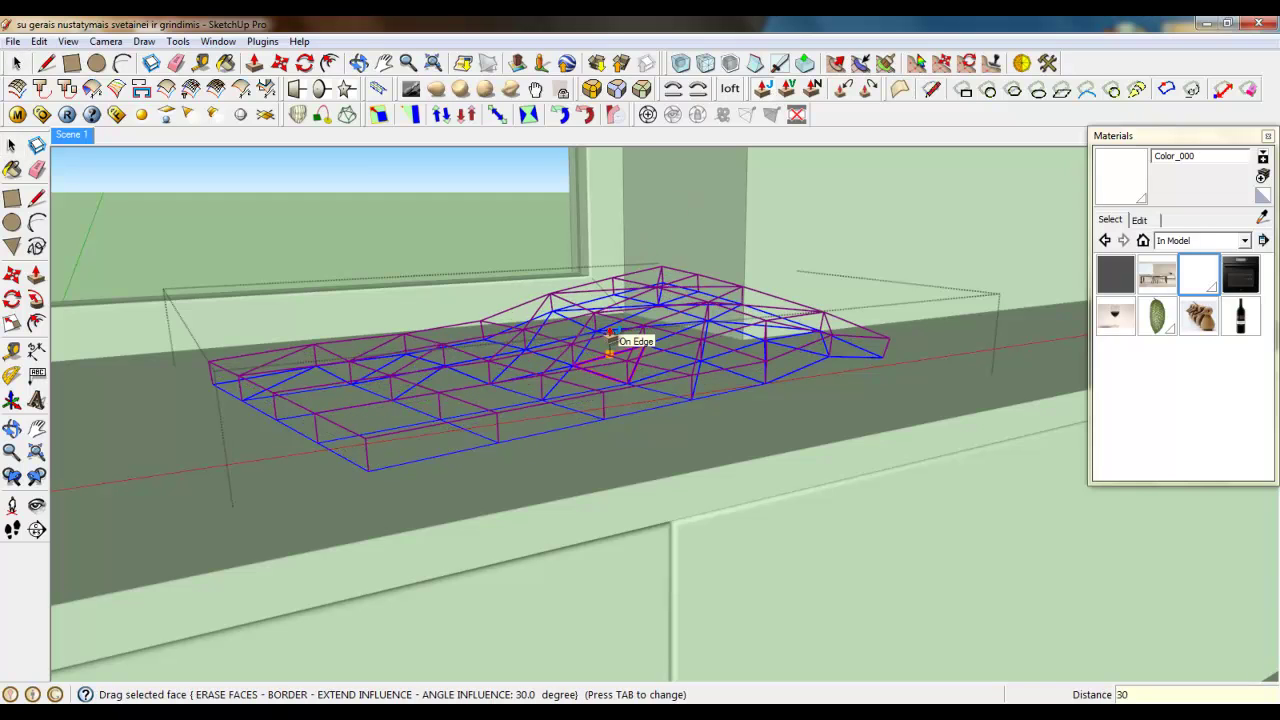
{"action": "key", "text": "Return"}
{"action": "key", "text": "Return"}
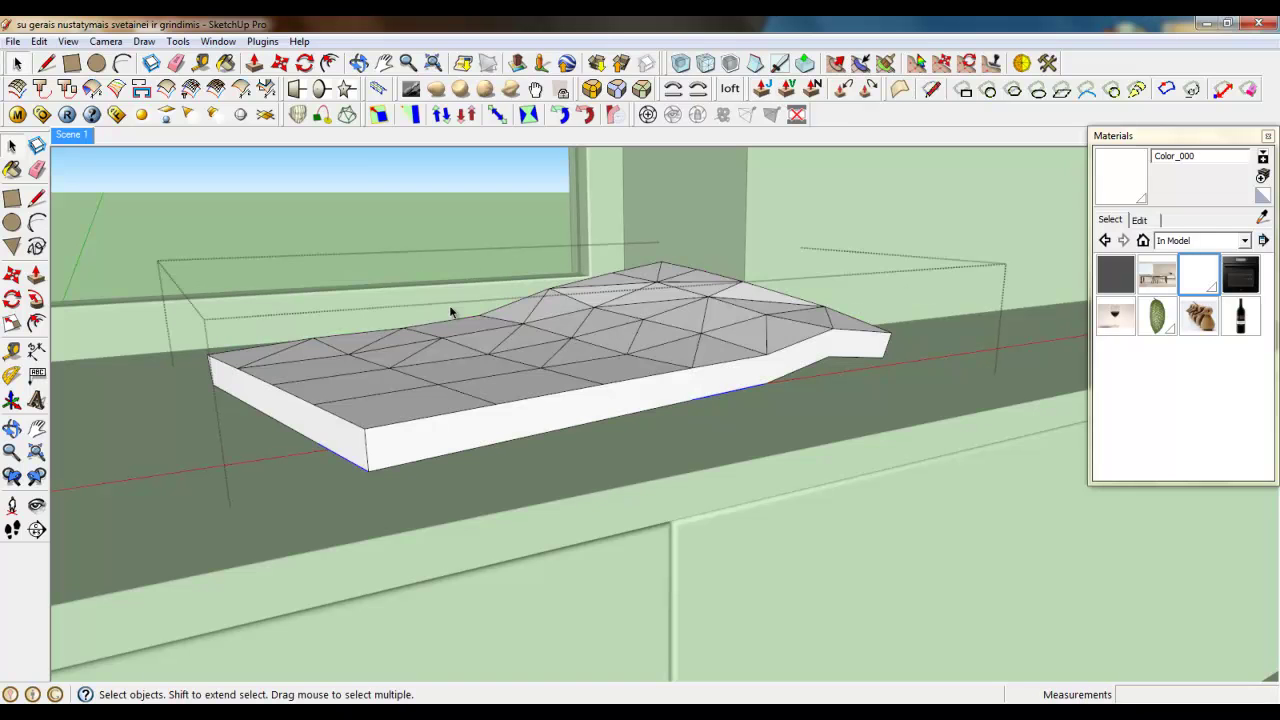
Select the entire thickened cover and subdivide its faces into a finer mesh
{"action": "middle_click_drag", "start_coordinate": [489, 411], "coordinate": [517, 323]}
{"action": "triple_click", "coordinate": [518, 320]}
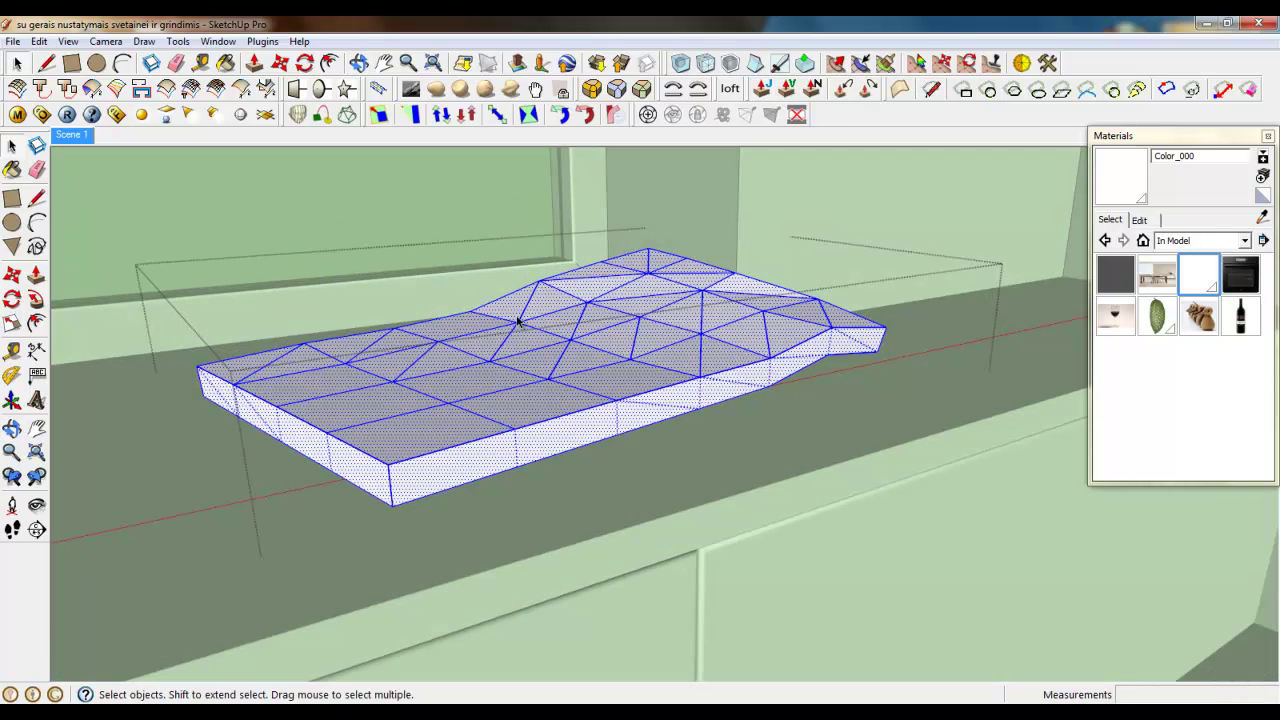
{"action": "left_click", "coordinate": [705, 65]}
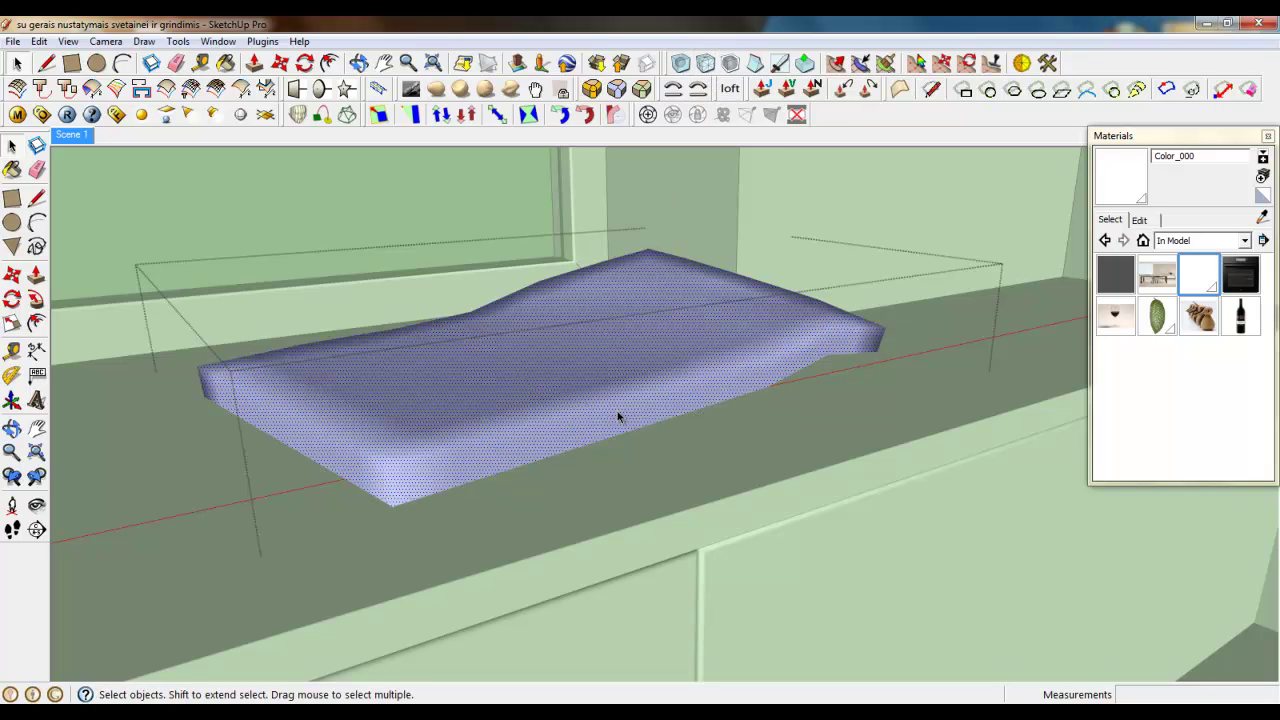
Subdivide and smooth the whole cover with 2 iterations and leave its group
{"action": "triple_click", "coordinate": [507, 349]}
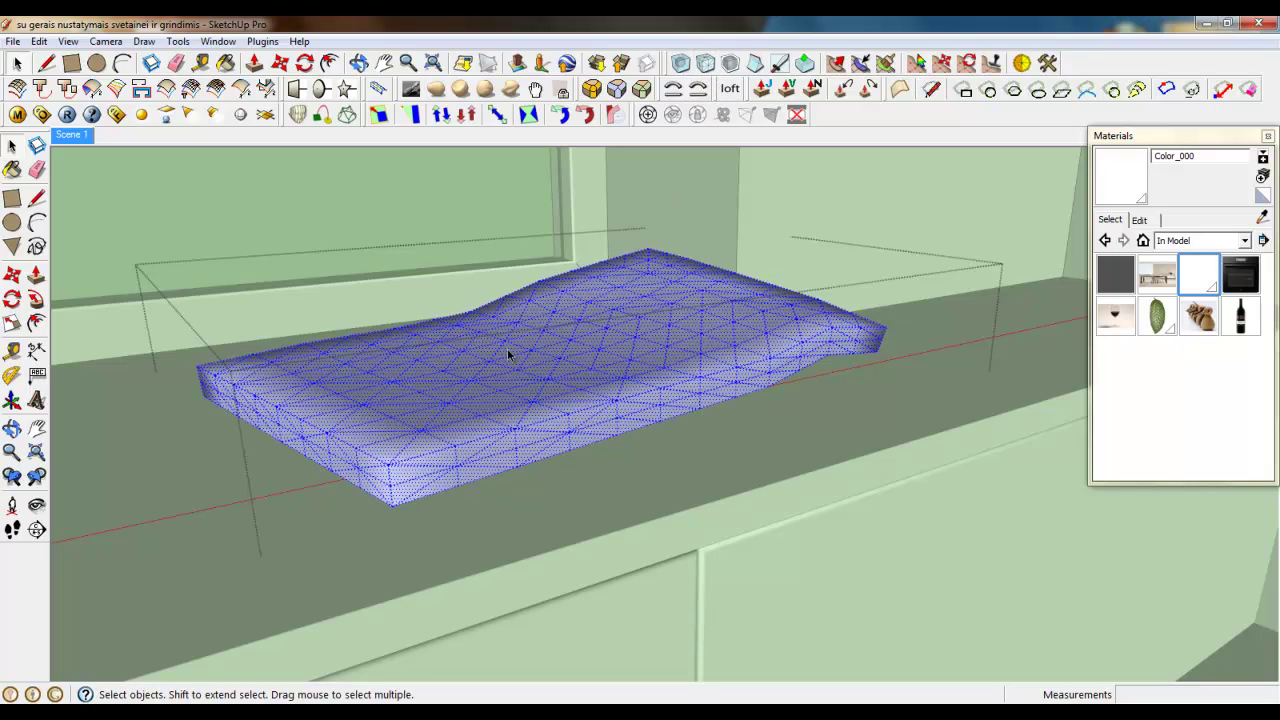
{"action": "left_click", "coordinate": [679, 66]}
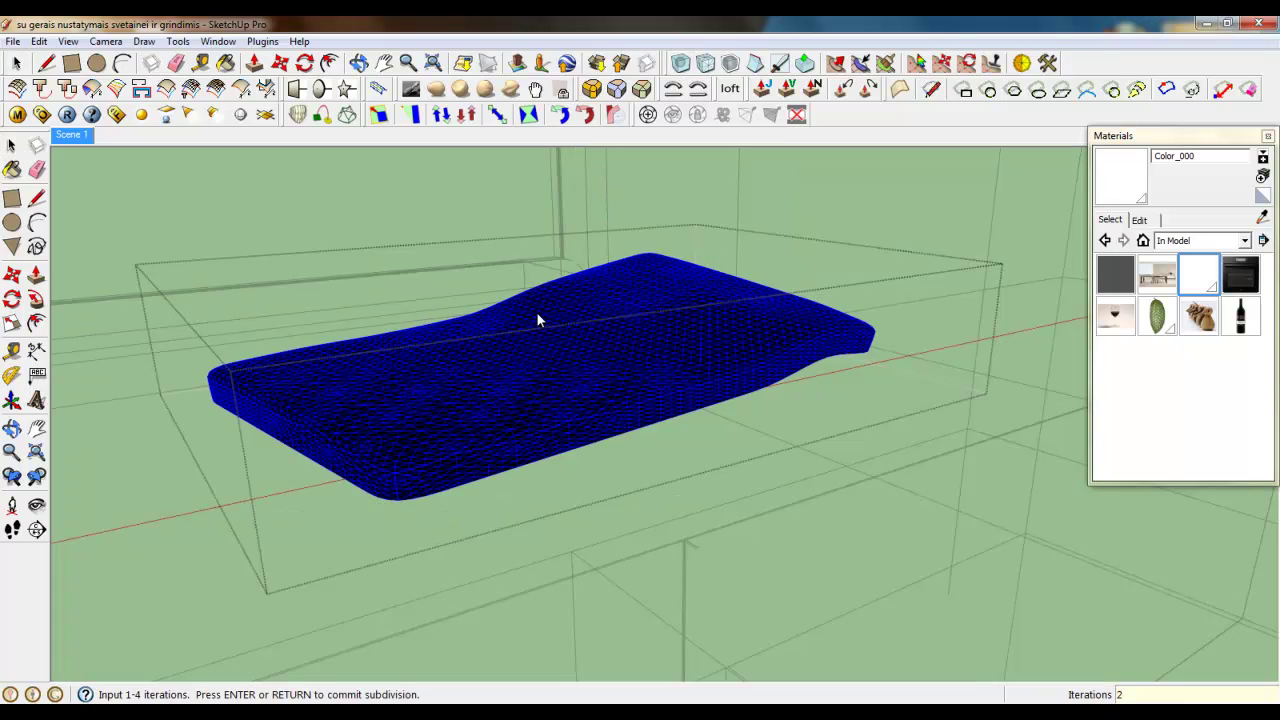
{"action": "key", "text": "Return"}
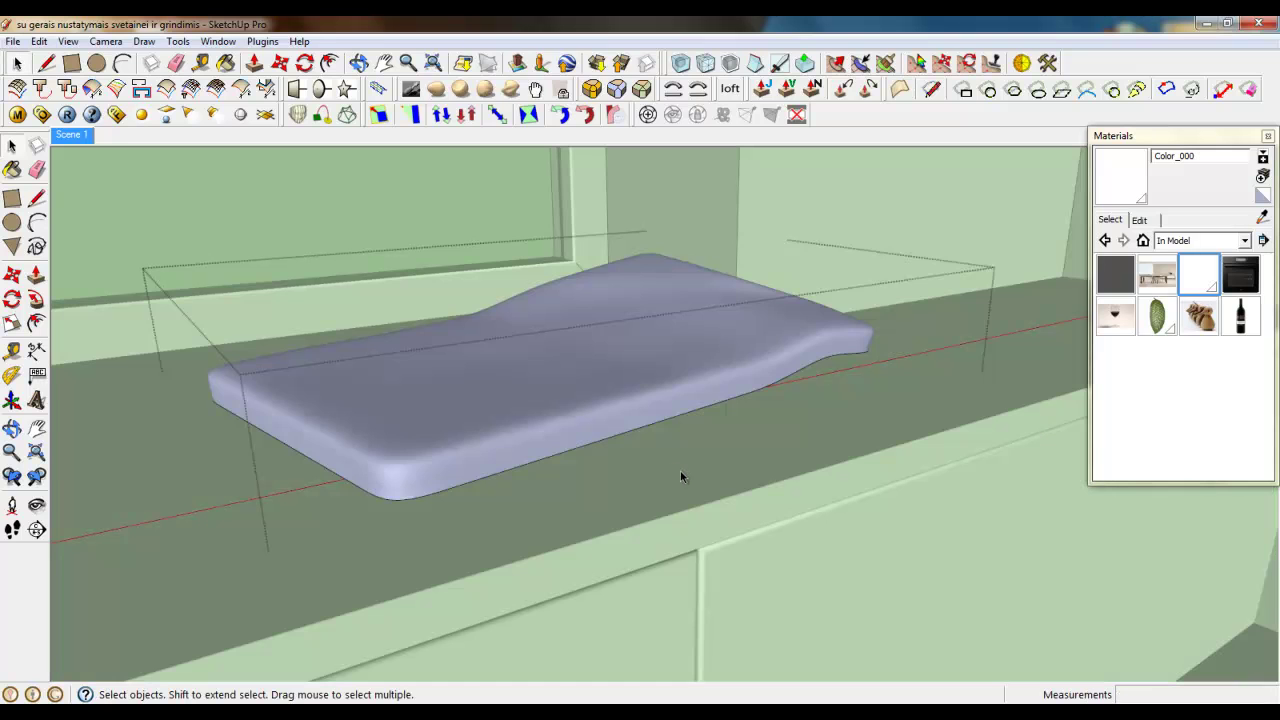
{"action": "mouse_move", "coordinate": [680, 470]}
{"action": "middle_mouse_down"}
{"action": "mouse_move", "coordinate": [668, 486]}
{"action": "mouse_move", "coordinate": [578, 458]}
{"action": "mouse_move", "coordinate": [357, 506]}
{"action": "mouse_move", "coordinate": [531, 514]}
{"action": "mouse_move", "coordinate": [605, 342]}
{"action": "mouse_move", "coordinate": [294, 431]}
{"action": "middle_mouse_up"}
{"action": "left_click", "coordinate": [578, 458]}
Draw a circle with a 35 mm radius on the side face of the window recess, near its upper corner
{"action": "scroll", "coordinate": [294, 431], "scroll_direction": "down", "scroll_amount": 4}
{"action": "middle_click_drag", "start_coordinate": [374, 449], "coordinate": [529, 503]}
{"action": "right_click", "coordinate": [716, 450]}
{"action": "scroll", "coordinate": [750, 511], "scroll_direction": "down", "scroll_amount": 4}
{"action": "middle_click_drag", "start_coordinate": [745, 508], "coordinate": [625, 535]}
{"action": "scroll", "coordinate": [660, 306], "scroll_direction": "up", "scroll_amount": 5}
{"action": "middle_click_drag", "start_coordinate": [669, 354], "coordinate": [760, 232]}
{"action": "scroll", "coordinate": [714, 491], "scroll_direction": "down", "scroll_amount": 4}
{"action": "scroll", "coordinate": [700, 234], "scroll_direction": "up", "scroll_amount": 4}
{"action": "scroll", "coordinate": [678, 314], "scroll_direction": "up", "scroll_amount": 2}
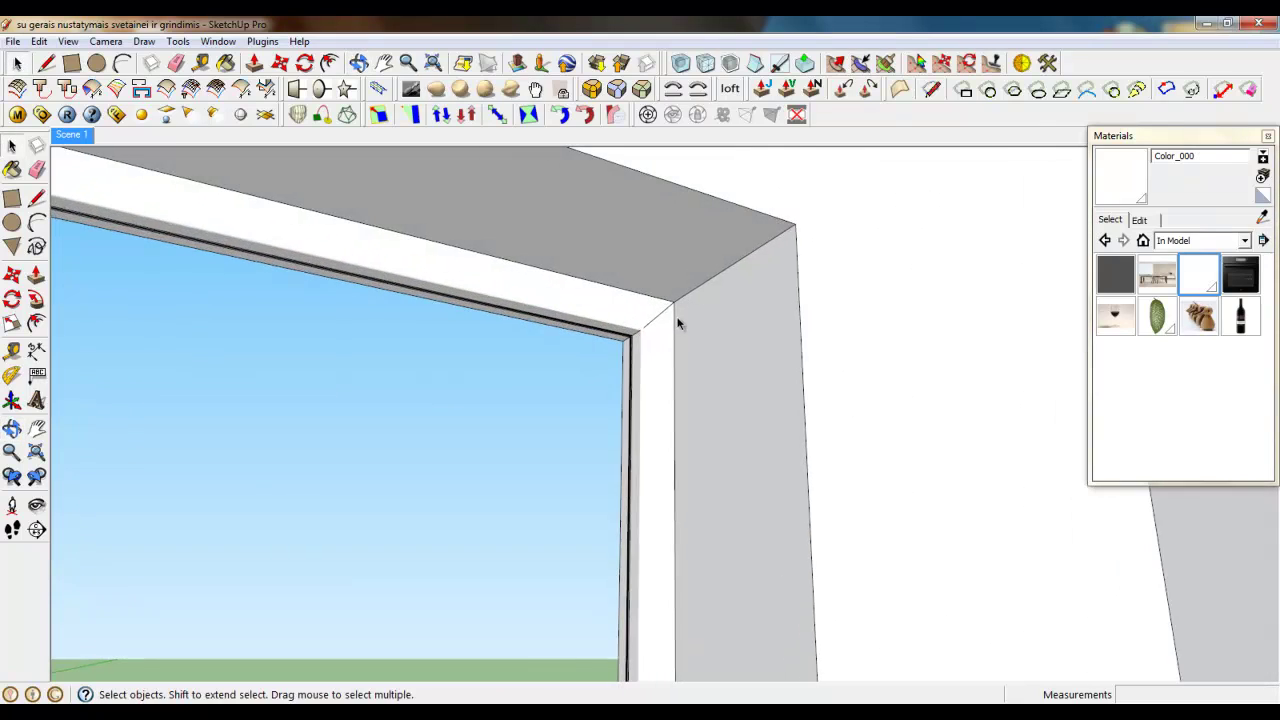
{"action": "middle_click_drag", "start_coordinate": [678, 316], "coordinate": [802, 364]}
{"action": "scroll", "coordinate": [783, 335], "scroll_direction": "up", "scroll_amount": 3}
{"action": "left_click", "coordinate": [739, 328]}
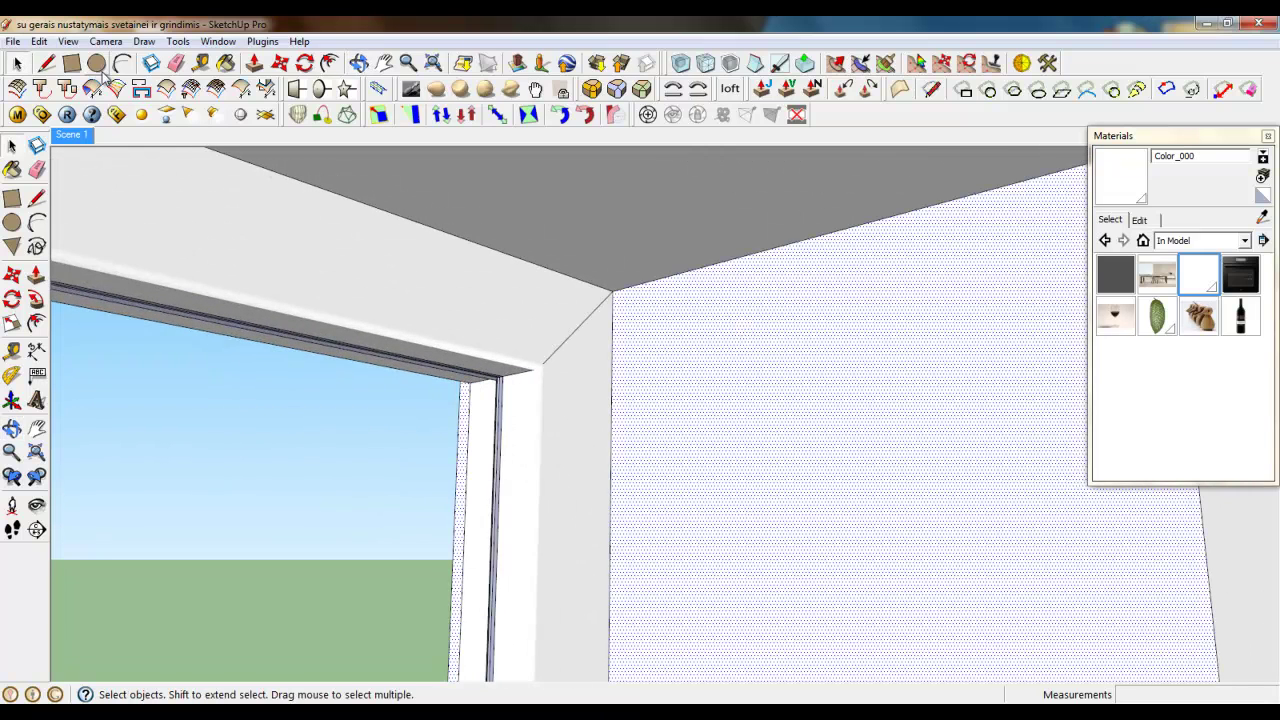
{"action": "left_click", "coordinate": [97, 64]}
{"action": "left_click", "coordinate": [750, 343]}
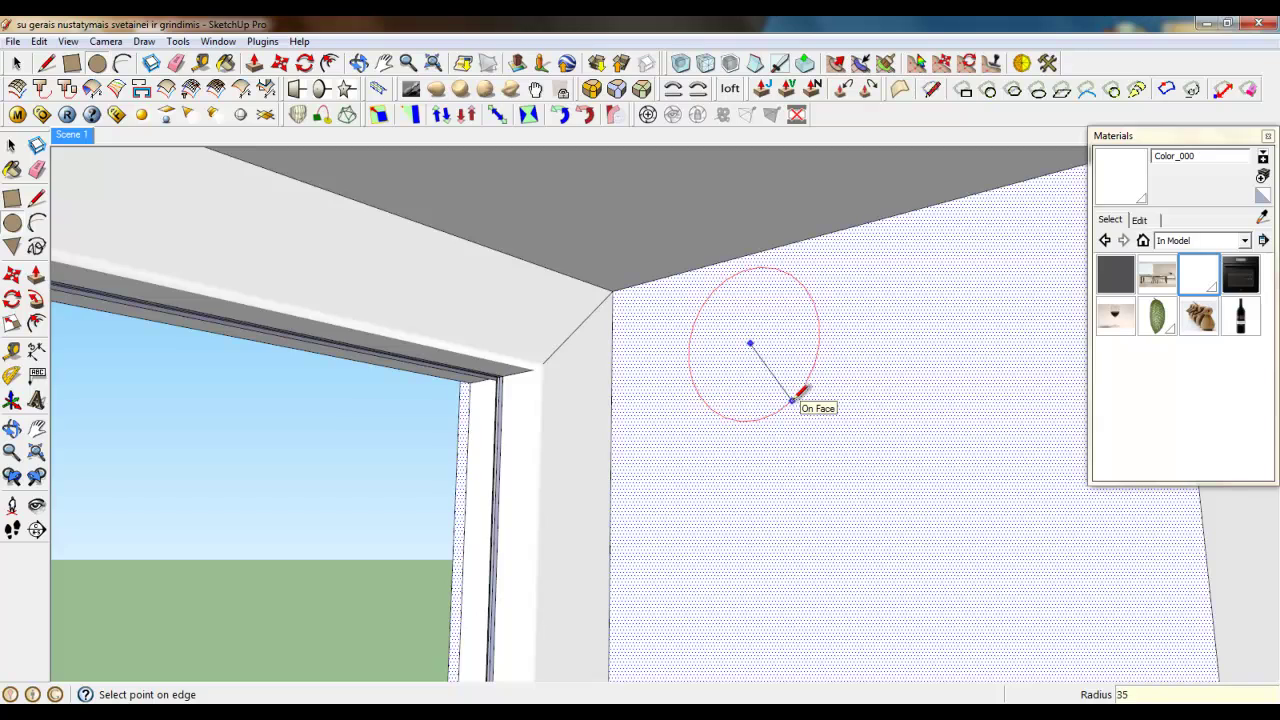
{"action": "left_click", "coordinate": [793, 400]}
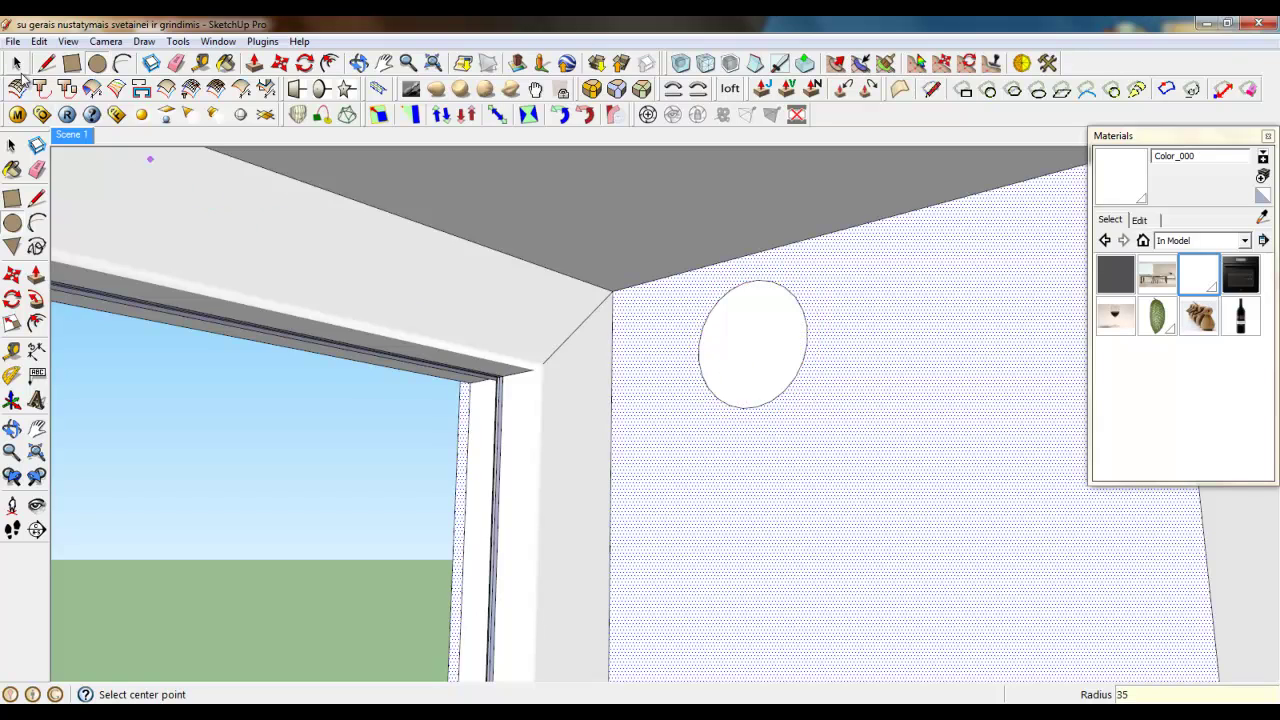
Make a group from the circle's face and edge
{"action": "left_click", "coordinate": [17, 63]}
{"action": "scroll", "coordinate": [719, 351], "scroll_direction": "up", "scroll_amount": 1}
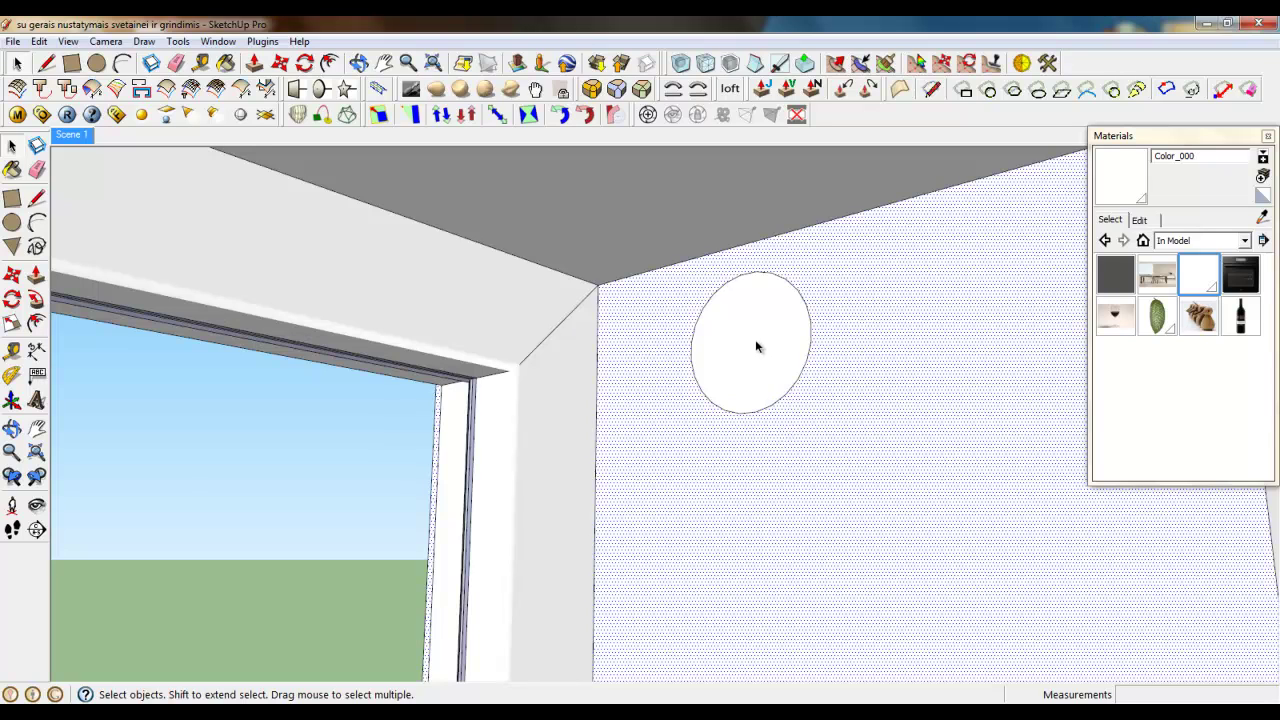
{"action": "double_click", "coordinate": [756, 346]}
{"action": "right_click", "coordinate": [757, 346]}
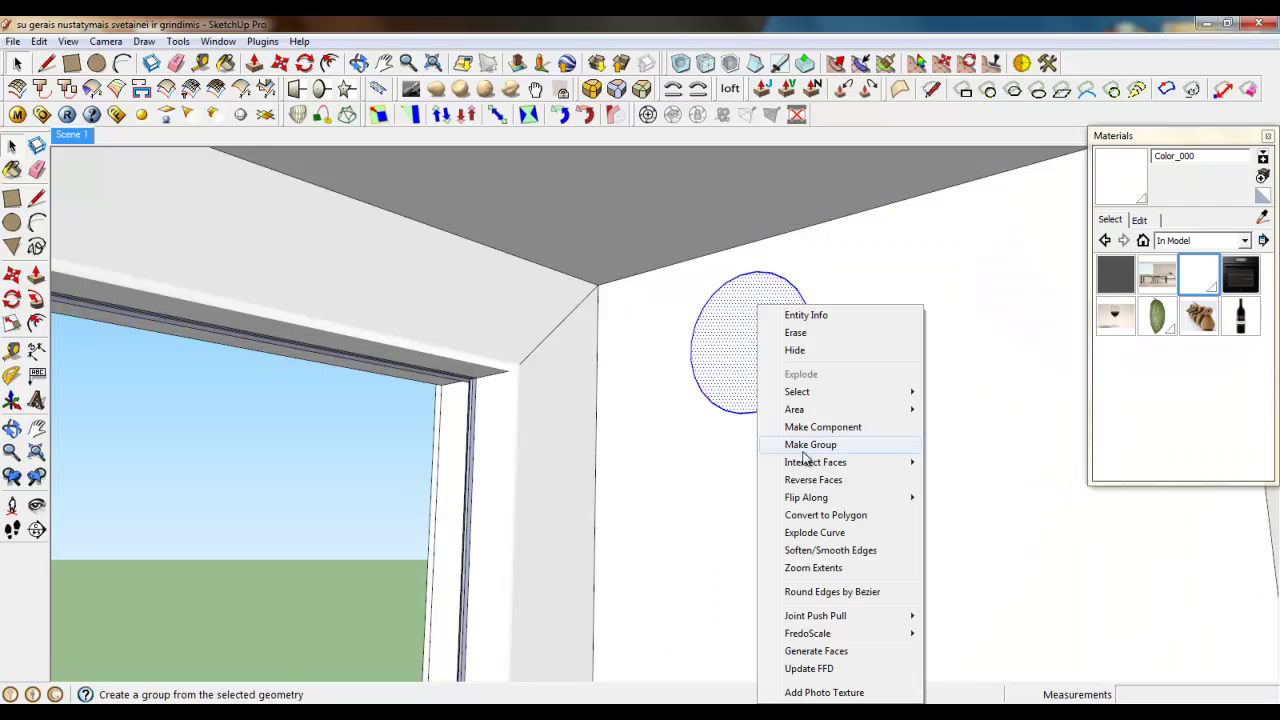
{"action": "left_click", "coordinate": [800, 446]}
Inside the circle's group, move the circle 30 mm away from the recess's side face, parallel to the window
{"action": "double_click", "coordinate": [757, 352]}
{"action": "left_click", "coordinate": [255, 64]}
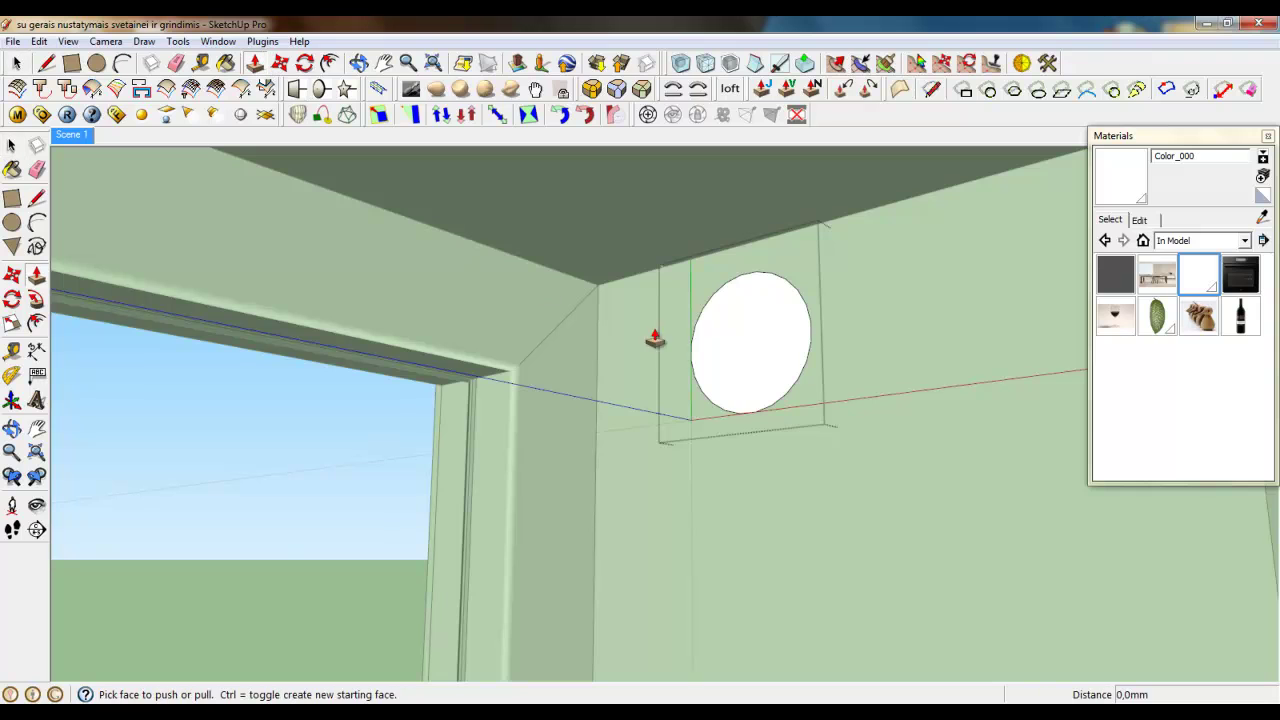
{"action": "key", "text": "space"}
{"action": "double_click", "coordinate": [742, 343]}
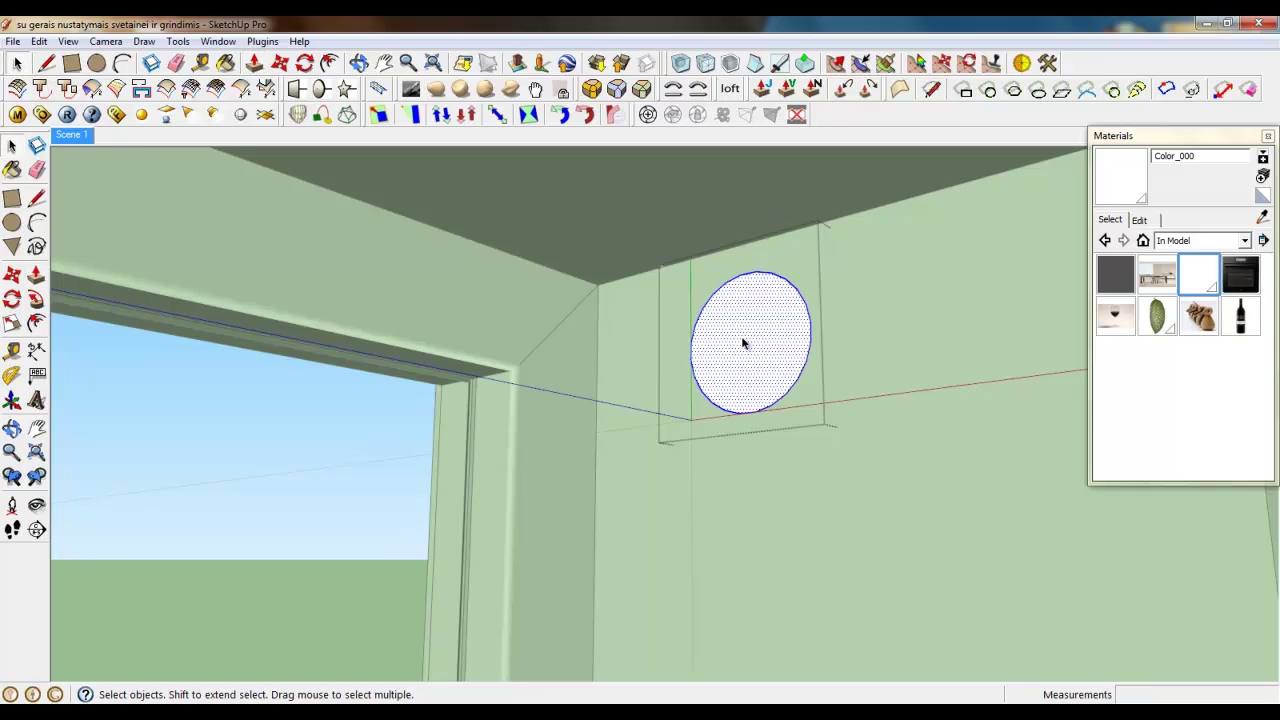
{"action": "middle_click_drag", "start_coordinate": [691, 480], "coordinate": [733, 412]}
{"action": "key", "text": "m"}
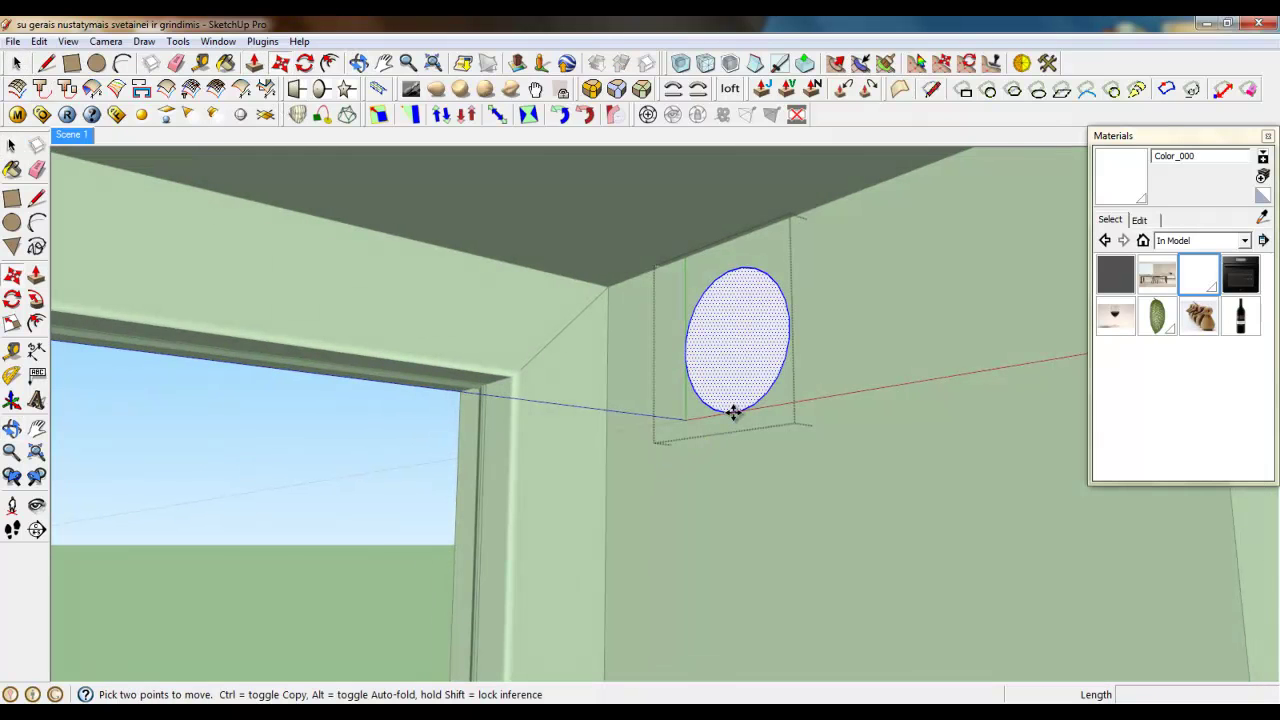
{"action": "left_click", "coordinate": [734, 412]}
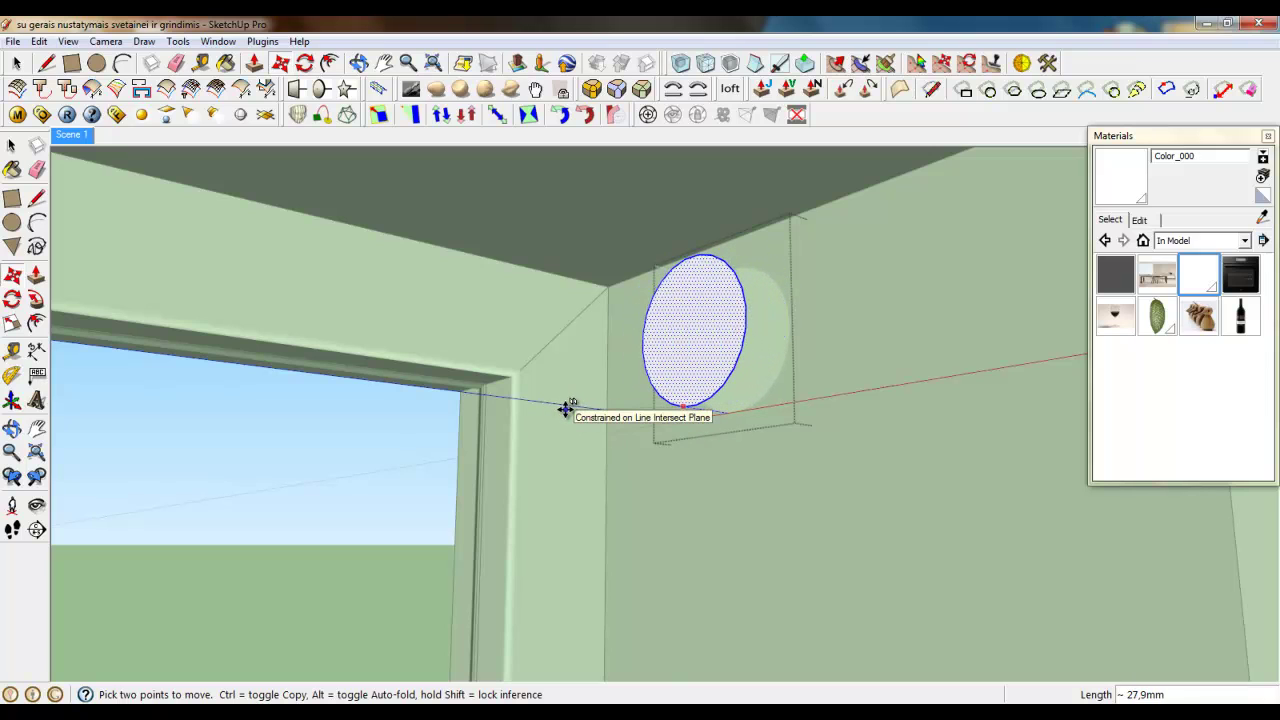
{"action": "left_click", "coordinate": [566, 410]}
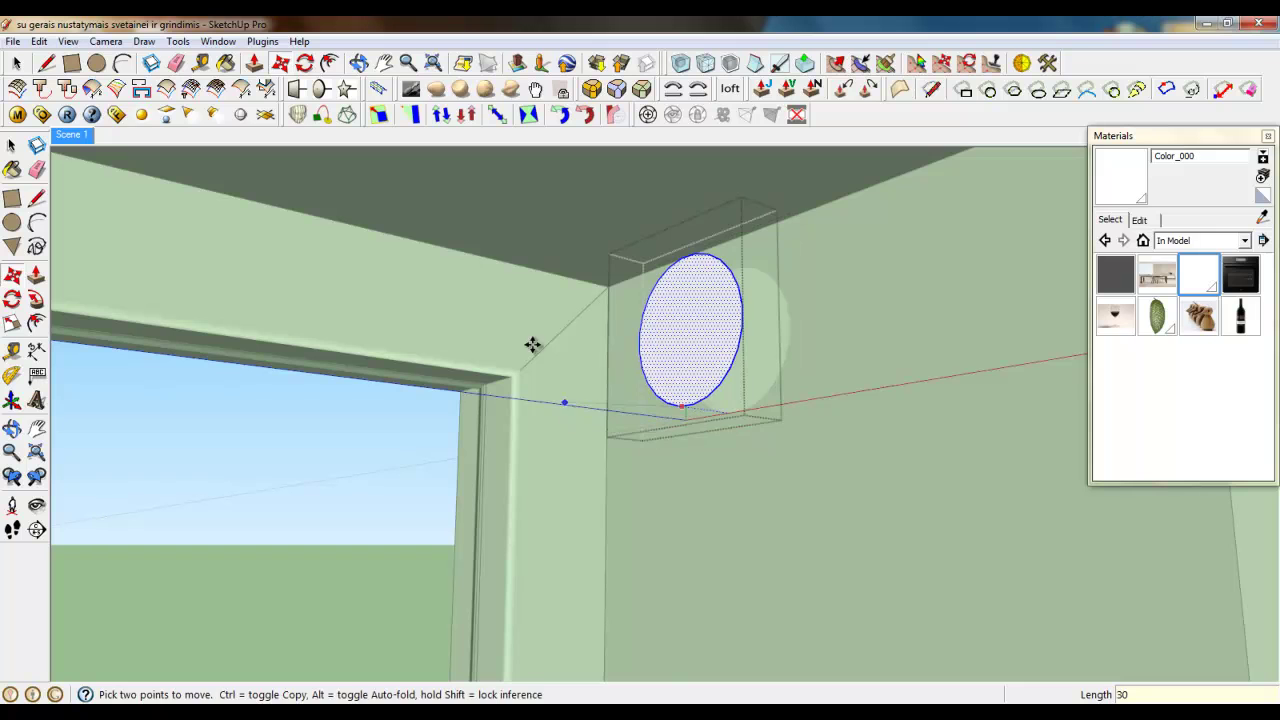
Extrude the circle 1613.5 mm across the window into a tube reaching the opposite side of the recess
{"action": "left_click", "coordinate": [259, 69]}
{"action": "left_click", "coordinate": [659, 317]}
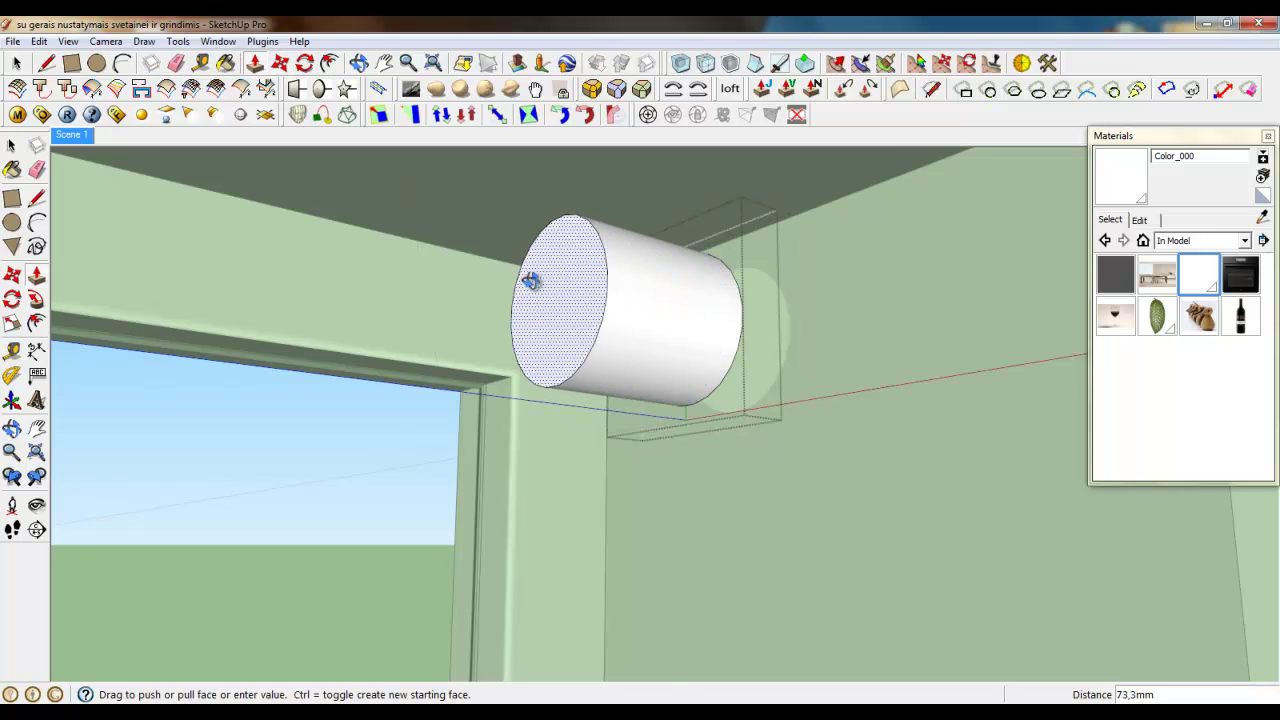
{"action": "middle_click_drag", "start_coordinate": [531, 280], "coordinate": [343, 414]}
{"action": "scroll", "coordinate": [877, 443], "scroll_direction": "down", "scroll_amount": 6}
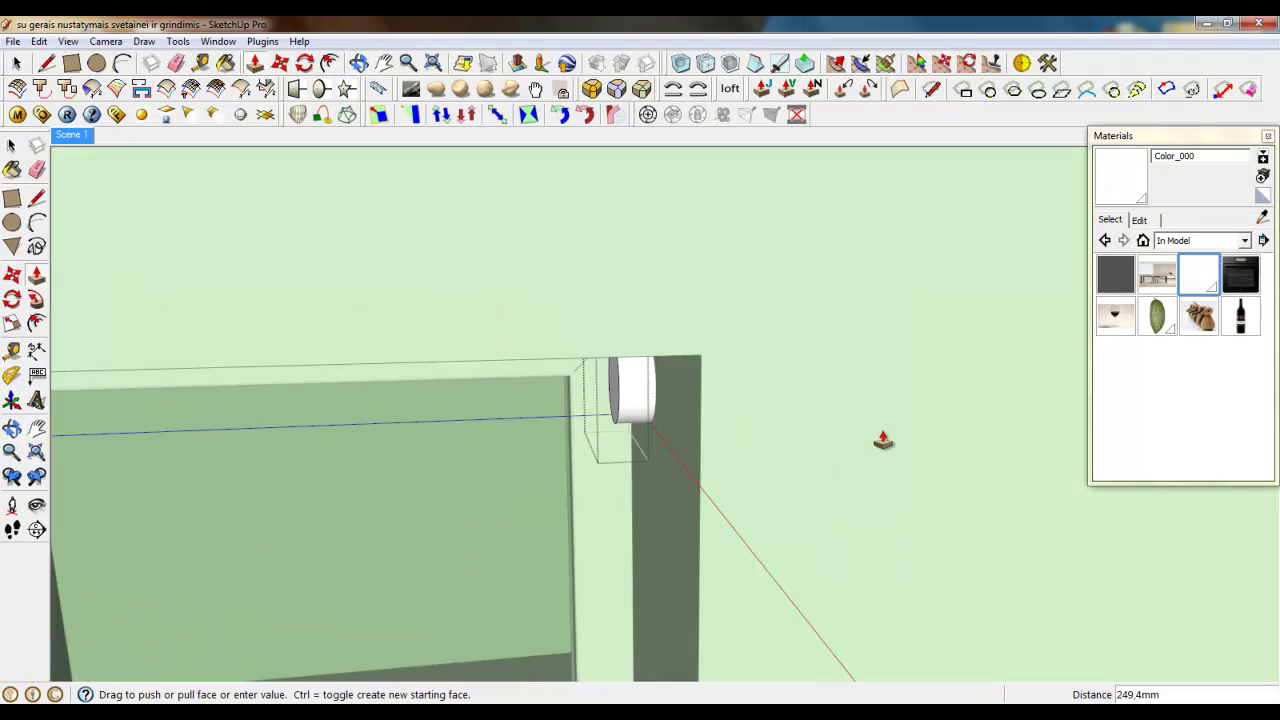
{"action": "scroll", "coordinate": [883, 440], "scroll_direction": "down", "scroll_amount": 5}
{"action": "scroll", "coordinate": [514, 440], "scroll_direction": "up", "scroll_amount": 6}
{"action": "middle_click_drag", "start_coordinate": [514, 440], "coordinate": [470, 300]}
{"action": "scroll", "coordinate": [473, 304], "scroll_direction": "up", "scroll_amount": 4}
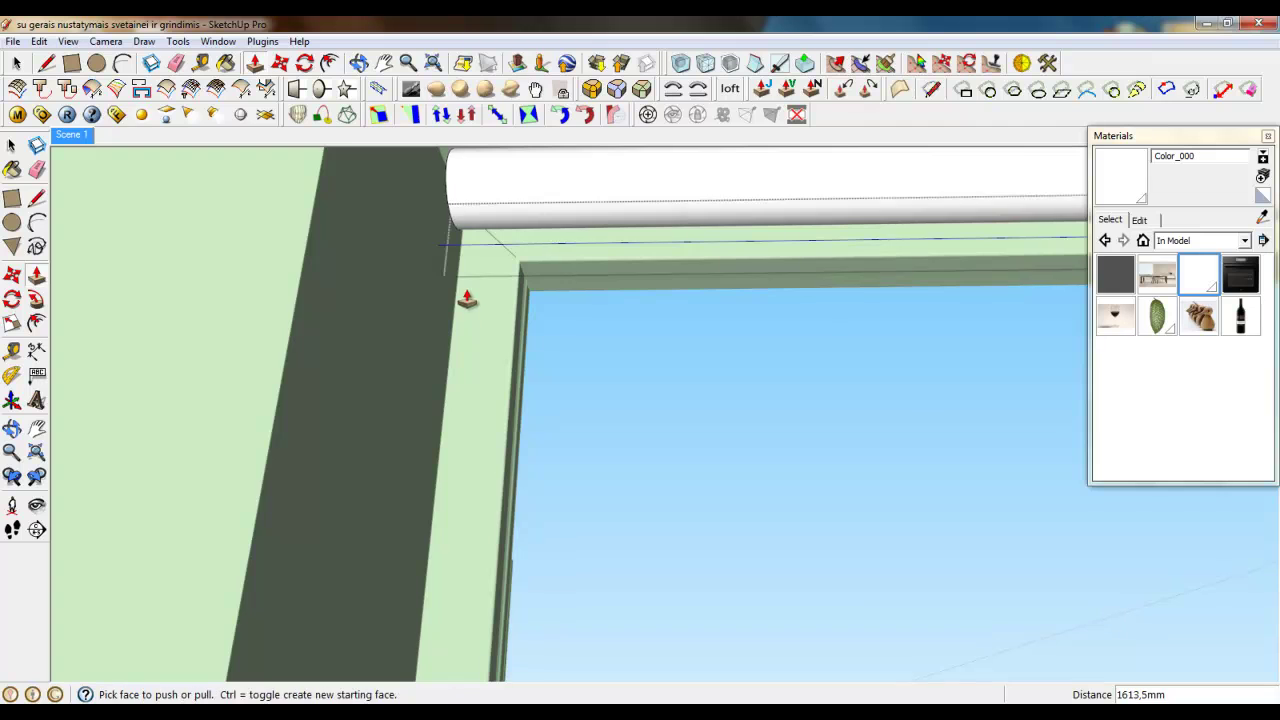
{"action": "middle_click_drag", "start_coordinate": [457, 286], "coordinate": [520, 487]}
{"action": "left_click", "coordinate": [17, 63]}
Copy the tube's far end edge inward along its surface, and copy that ring again about 7.5 mm further
{"action": "scroll", "coordinate": [479, 303], "scroll_direction": "up", "scroll_amount": 2}
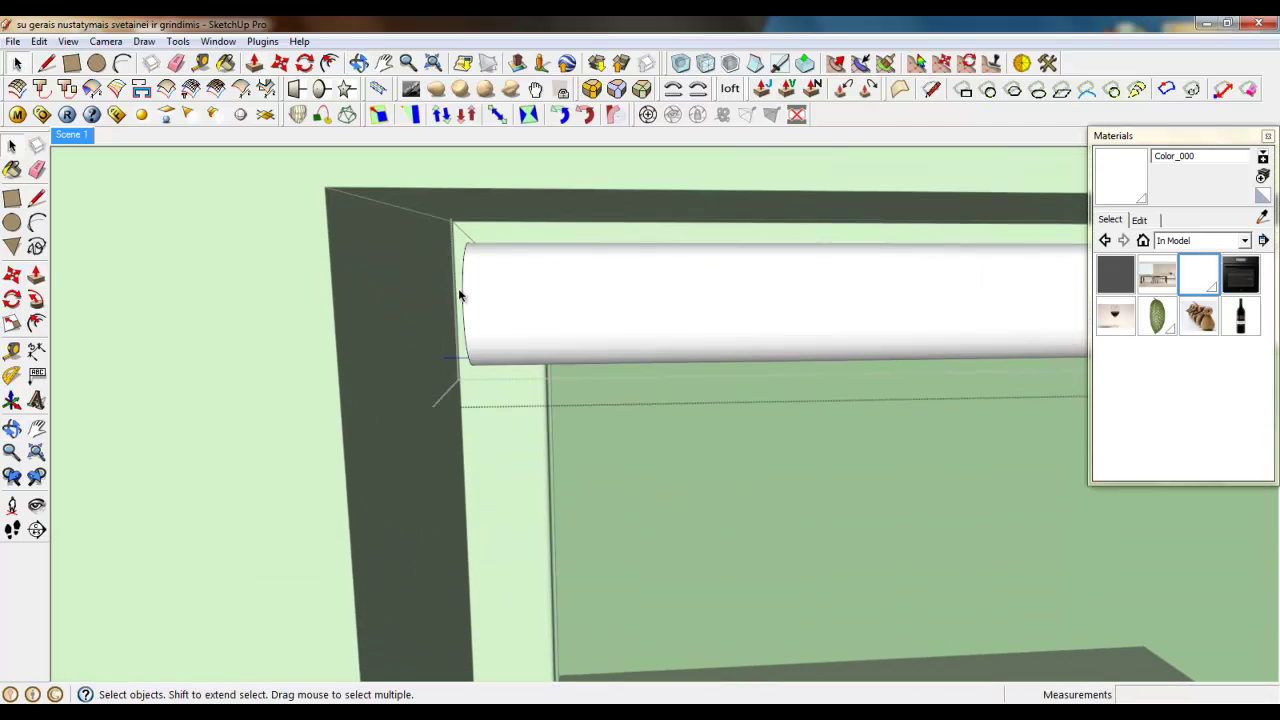
{"action": "left_click", "coordinate": [281, 63]}
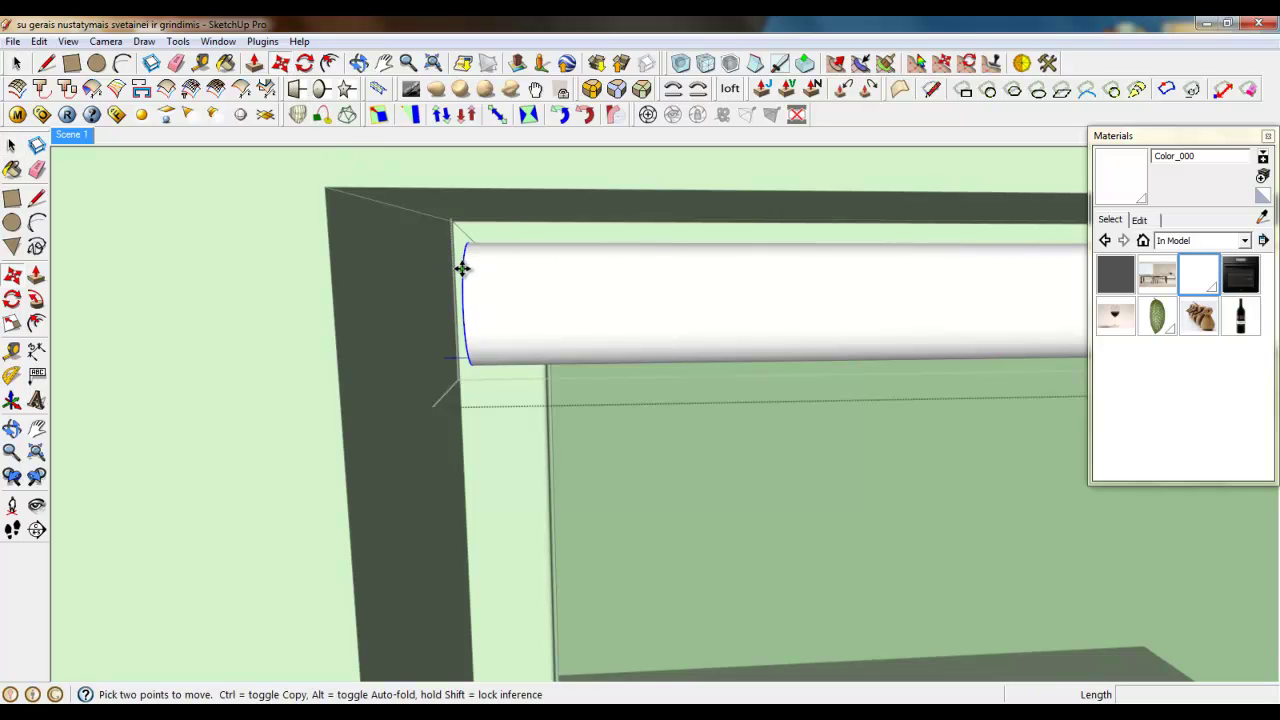
{"action": "left_click", "coordinate": [460, 266]}
{"action": "key", "text": "ctrl"}
{"action": "left_click", "coordinate": [520, 274]}
{"action": "scroll", "coordinate": [520, 274], "scroll_direction": "up", "scroll_amount": 2}
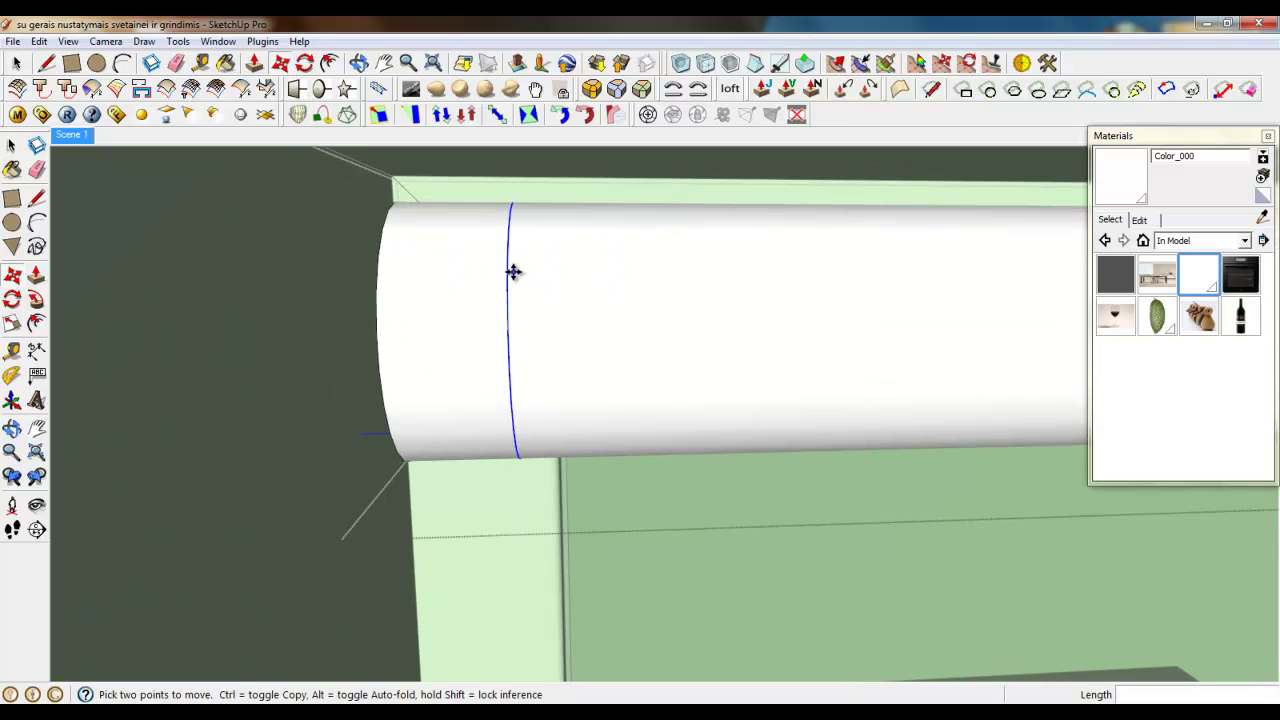
{"action": "left_click", "coordinate": [510, 263]}
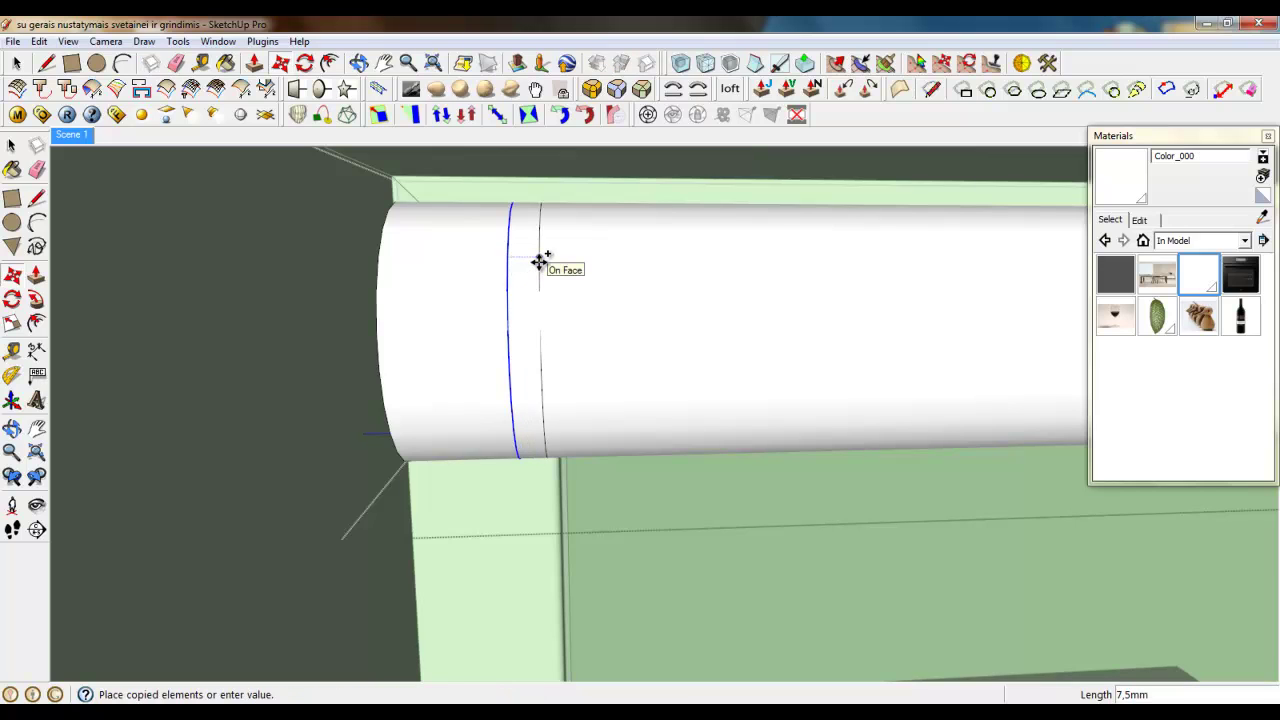
{"action": "left_click", "coordinate": [538, 263]}
{"action": "scroll", "coordinate": [334, 300], "scroll_direction": "down", "scroll_amount": 3}
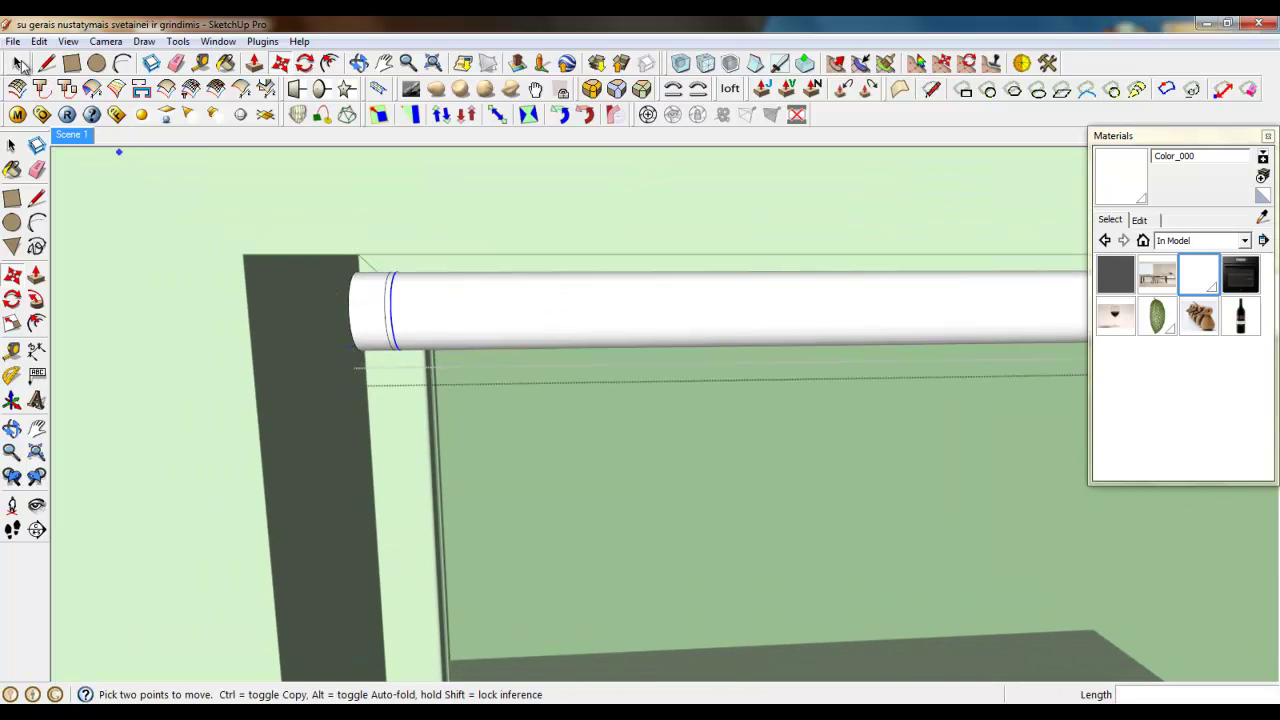
{"action": "left_click", "coordinate": [18, 63]}
{"action": "scroll", "coordinate": [94, 337], "scroll_direction": "down", "scroll_amount": 3}
{"action": "scroll", "coordinate": [908, 314], "scroll_direction": "up", "scroll_amount": 5}
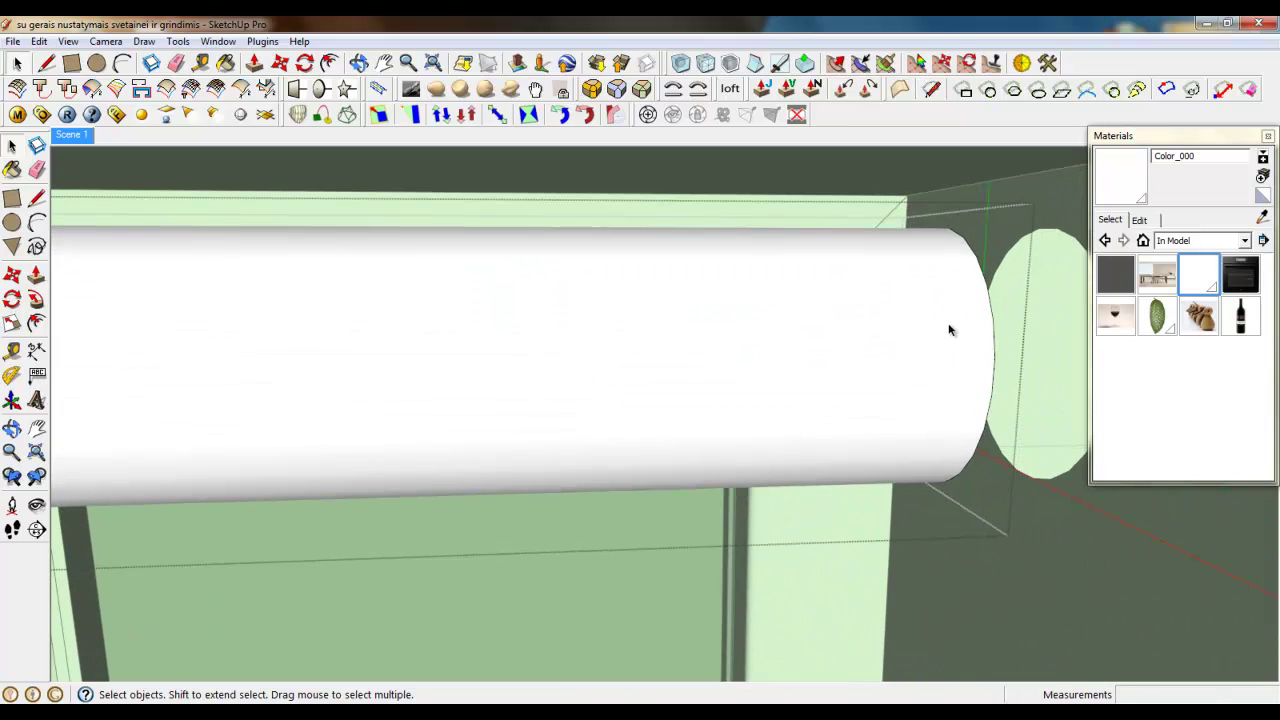
Copy the tube's near end edge 30 mm inward along the surface, and copy that ring 5 mm further
{"action": "left_click", "coordinate": [281, 63]}
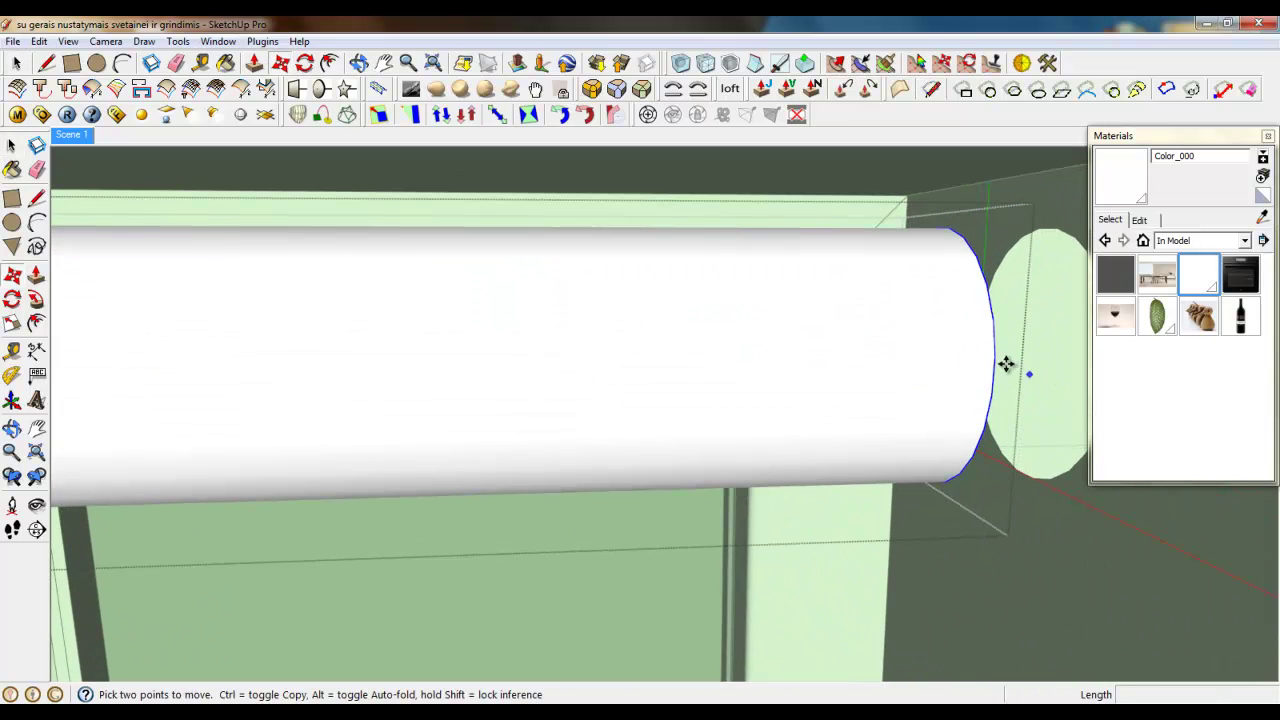
{"action": "left_click", "coordinate": [1000, 354]}
{"action": "type", "text": "3,0"}
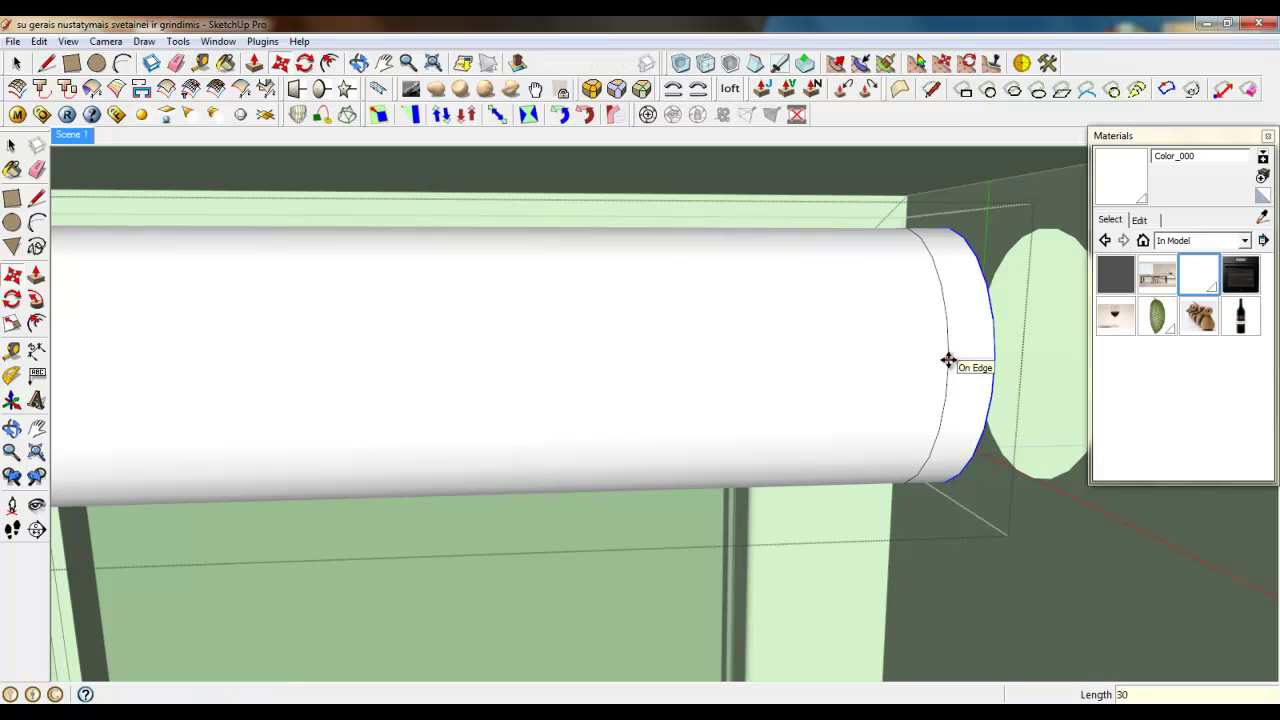
{"action": "key", "text": "Return"}
{"action": "key", "text": "ctrl"}
{"action": "left_click", "coordinate": [873, 374]}
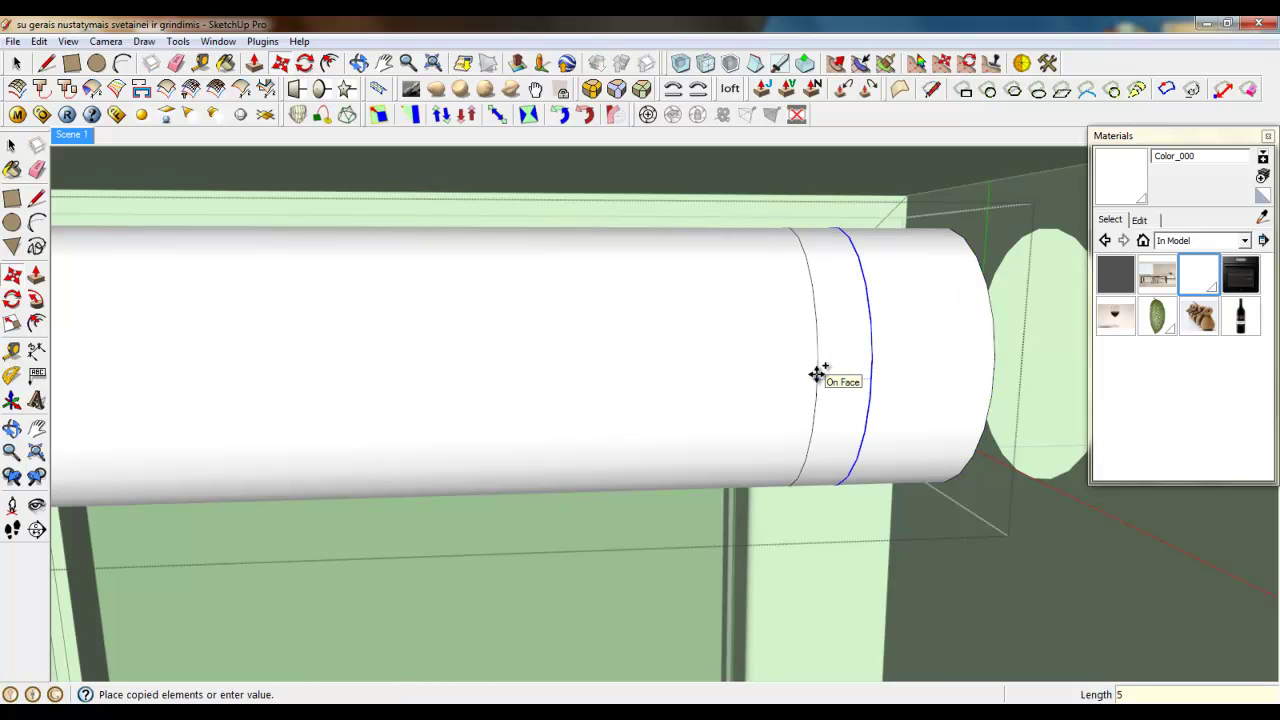
{"action": "type", "text": "5"}
{"action": "key", "text": "Return"}
Delete the narrow band of surface between the two new rings near the tube's end
{"action": "scroll", "coordinate": [775, 371], "scroll_direction": "down", "scroll_amount": 2}
{"action": "key", "text": "space"}
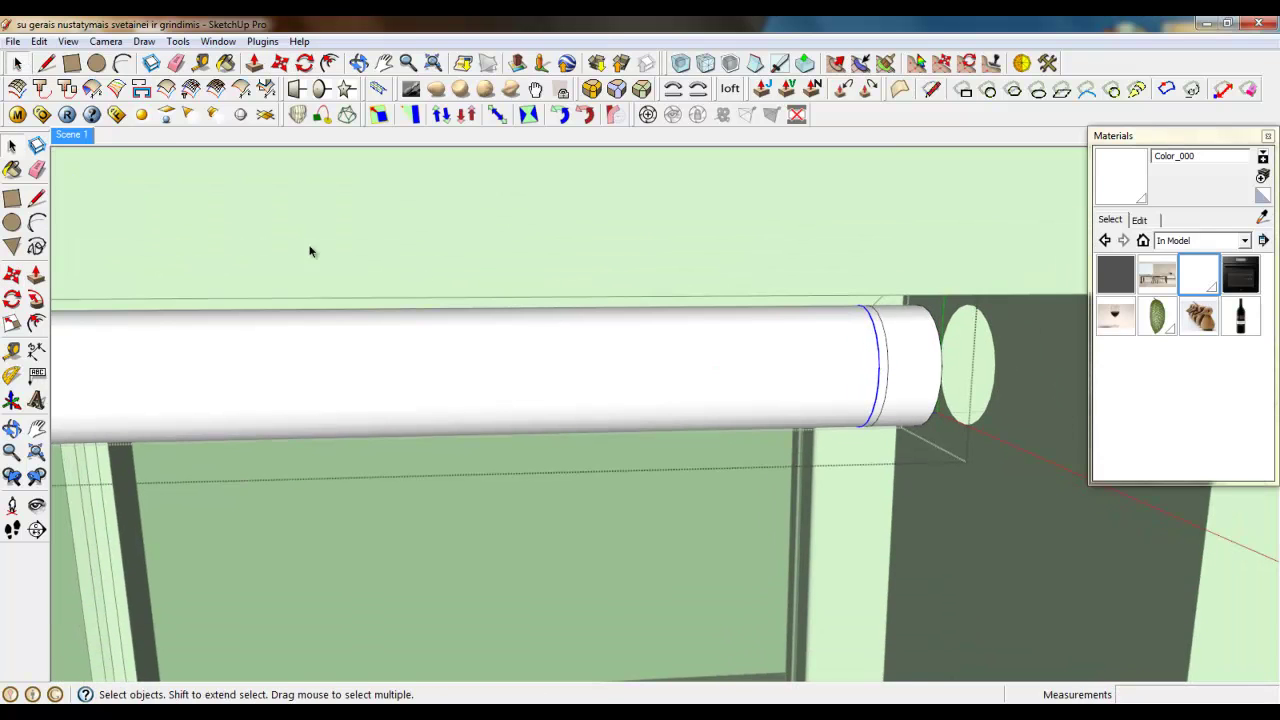
{"action": "scroll", "coordinate": [783, 325], "scroll_direction": "up", "scroll_amount": 3}
{"action": "left_click", "coordinate": [765, 299]}
{"action": "key", "text": "Delete"}
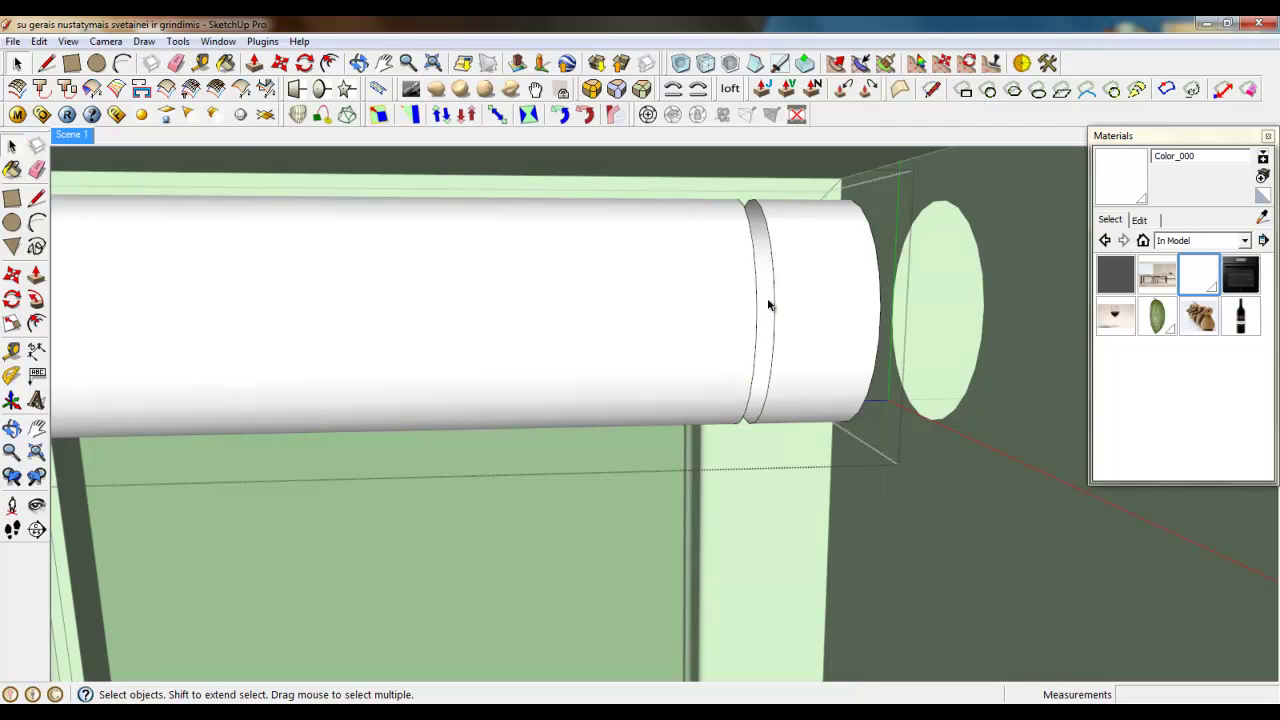
Cap the short end piece's open side facing the gap with a line across its rim, and erase that helper line
{"action": "left_click", "coordinate": [47, 63]}
{"action": "left_click", "coordinate": [757, 205]}
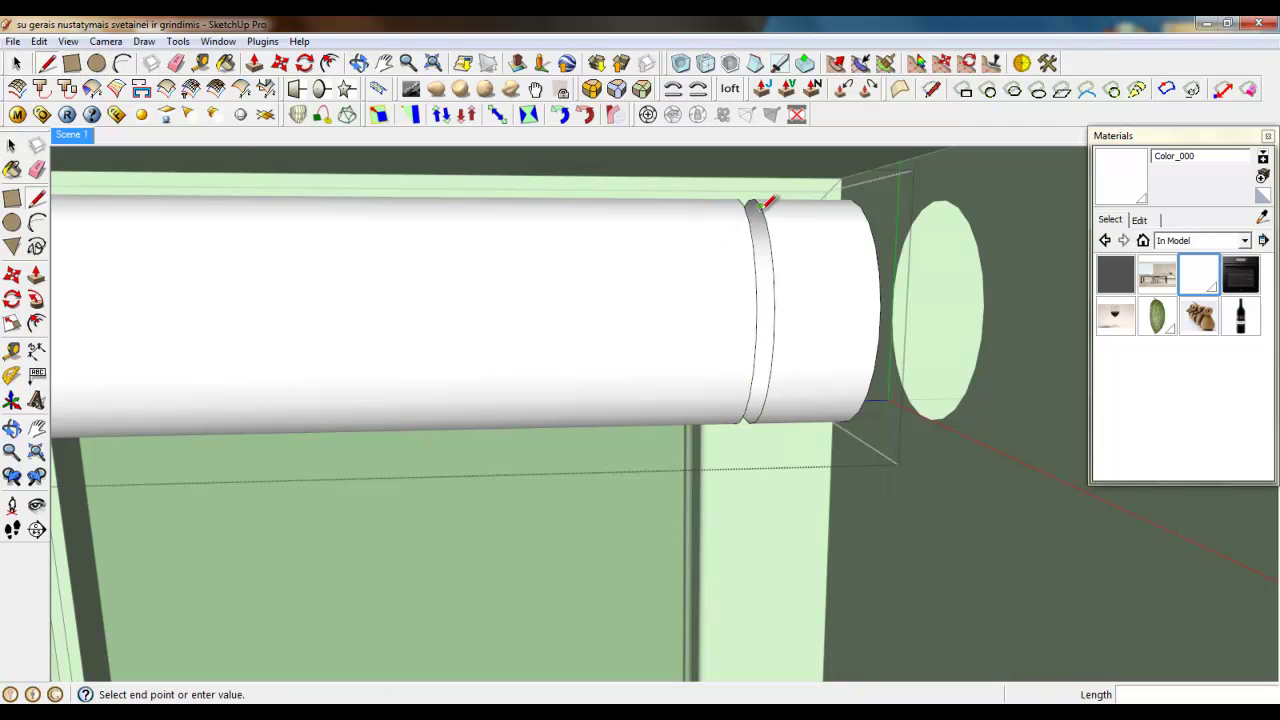
{"action": "left_click", "coordinate": [772, 344]}
{"action": "right_click", "coordinate": [766, 293]}
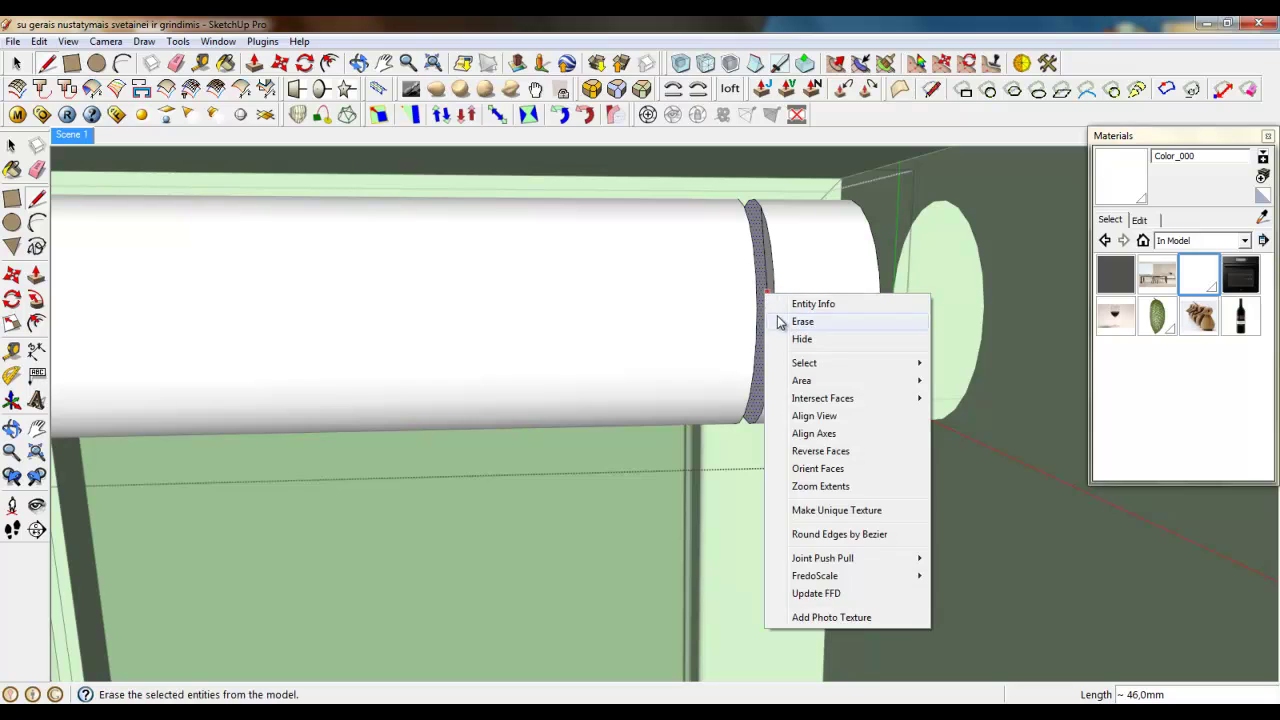
{"action": "right_click", "coordinate": [766, 275]}
{"action": "left_click", "coordinate": [778, 301]}
Cap the long tube's open end at the same gap with a line across its rim, and erase the helper line
{"action": "scroll", "coordinate": [717, 286], "scroll_direction": "up", "scroll_amount": 3}
{"action": "middle_click_drag", "start_coordinate": [717, 286], "coordinate": [643, 306]}
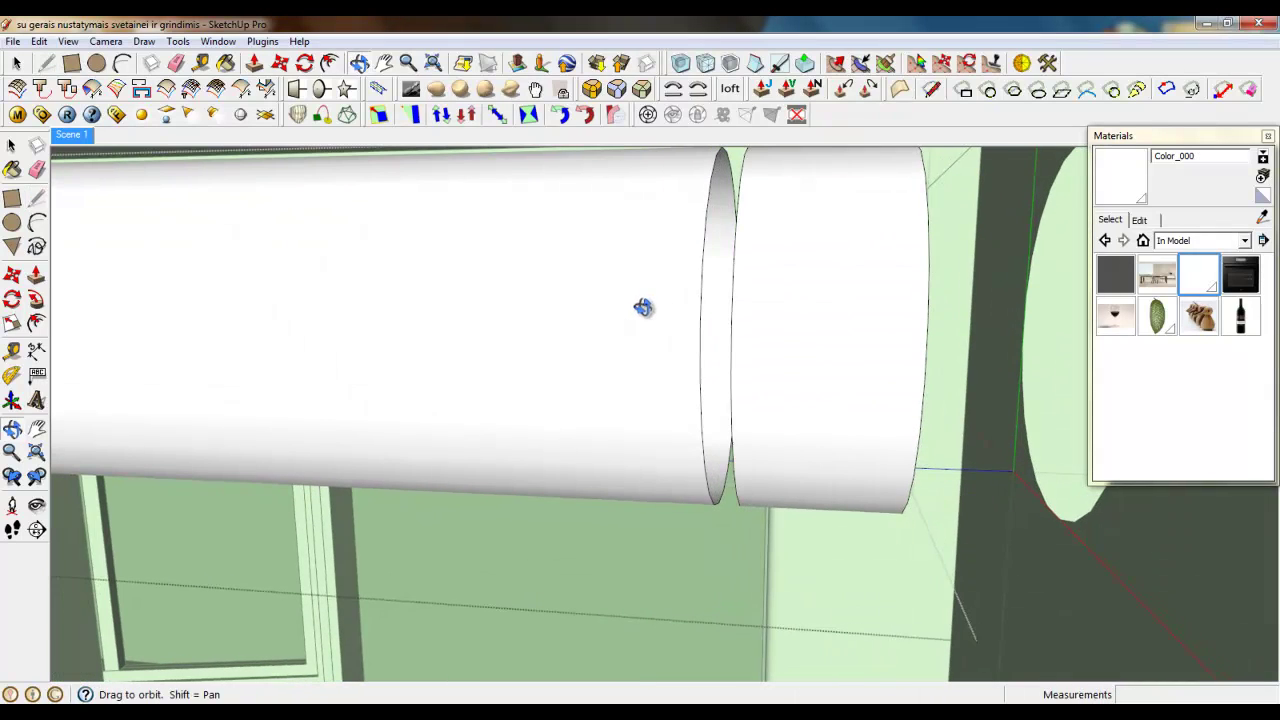
{"action": "left_click", "coordinate": [704, 240]}
{"action": "left_click", "coordinate": [725, 488]}
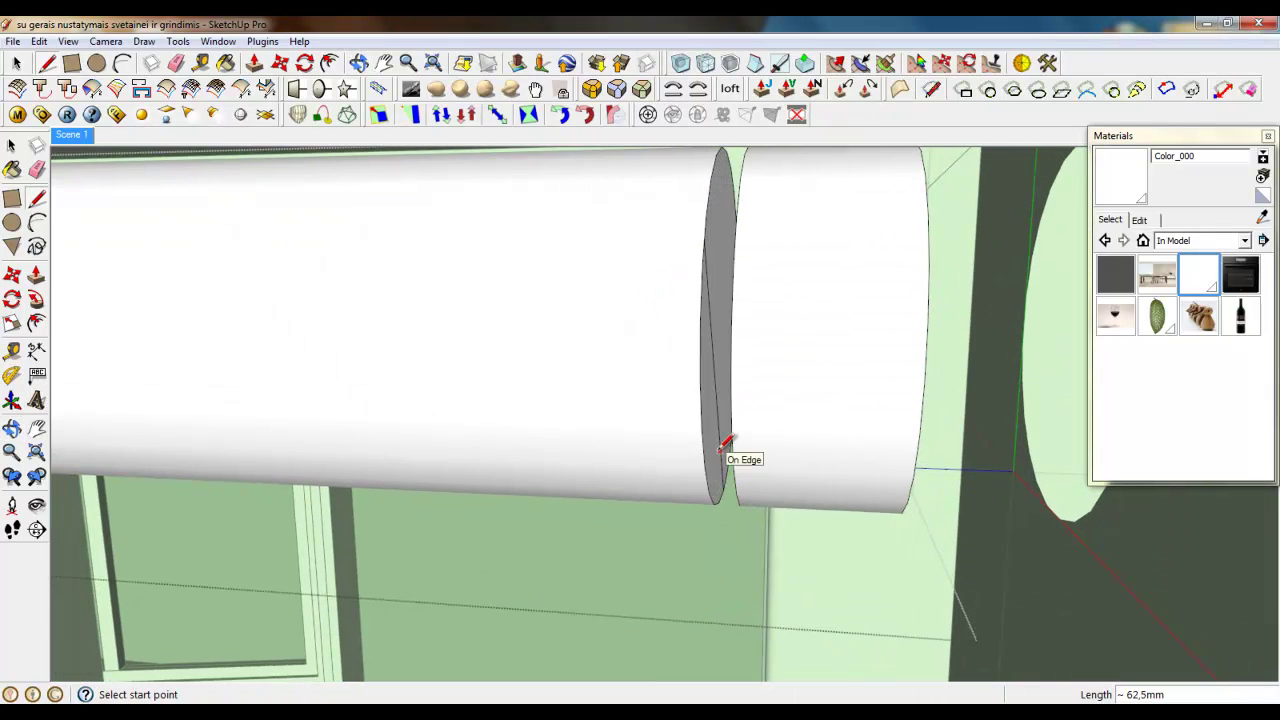
{"action": "right_click", "coordinate": [725, 438]}
{"action": "left_click", "coordinate": [759, 472]}
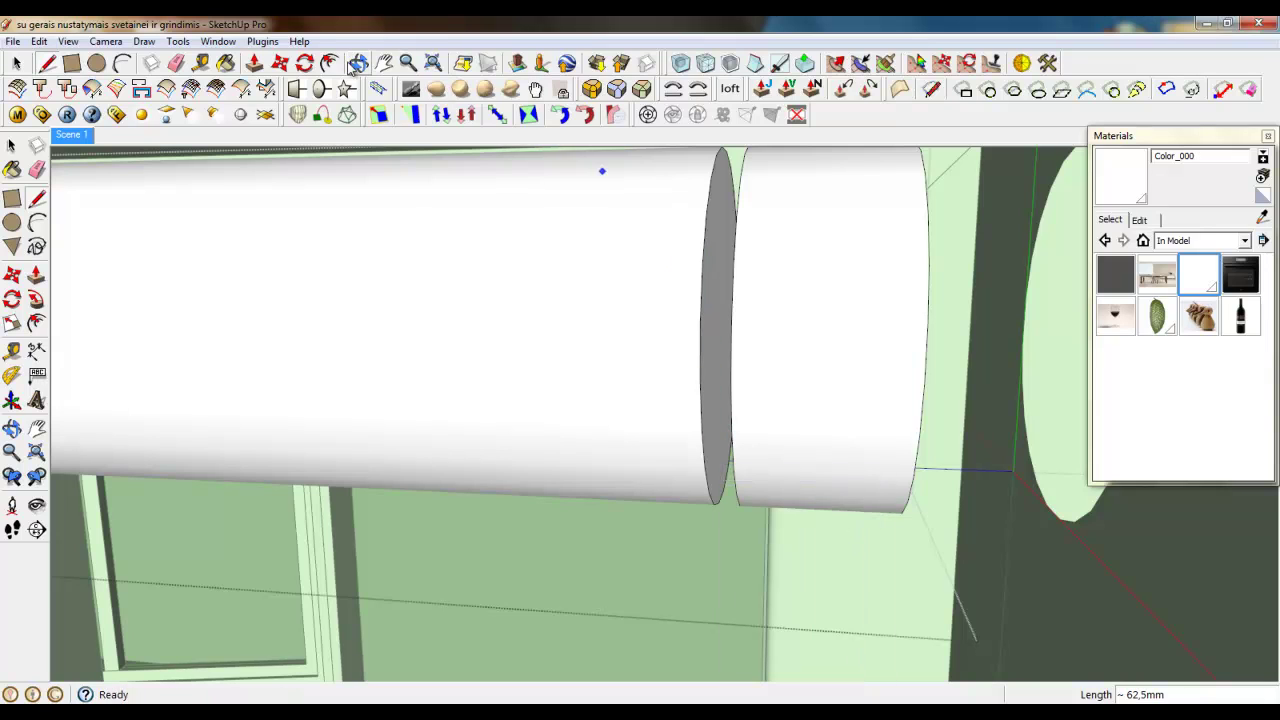
Offset the long tube's cap edge inward, and extrude the inner disc 5 mm to meet the short end piece
{"action": "left_click", "coordinate": [330, 63]}
{"action": "left_click", "coordinate": [719, 238]}
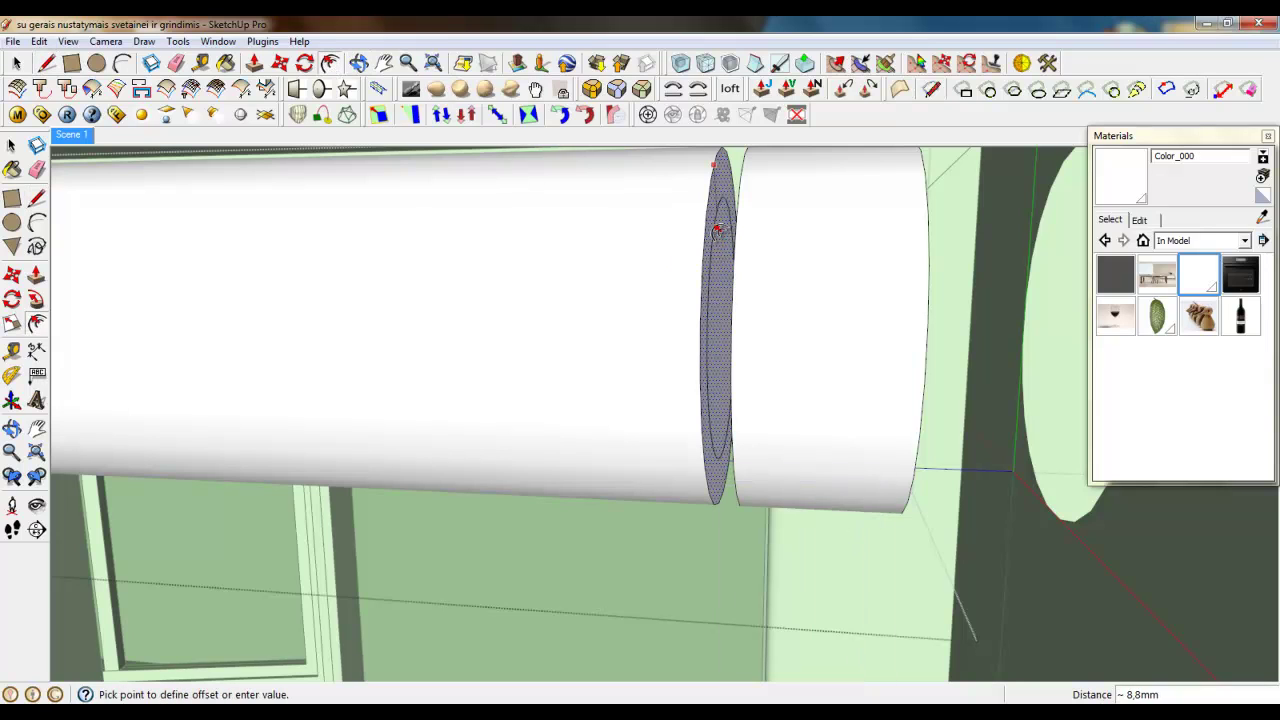
{"action": "left_click", "coordinate": [717, 220]}
{"action": "left_click", "coordinate": [256, 64]}
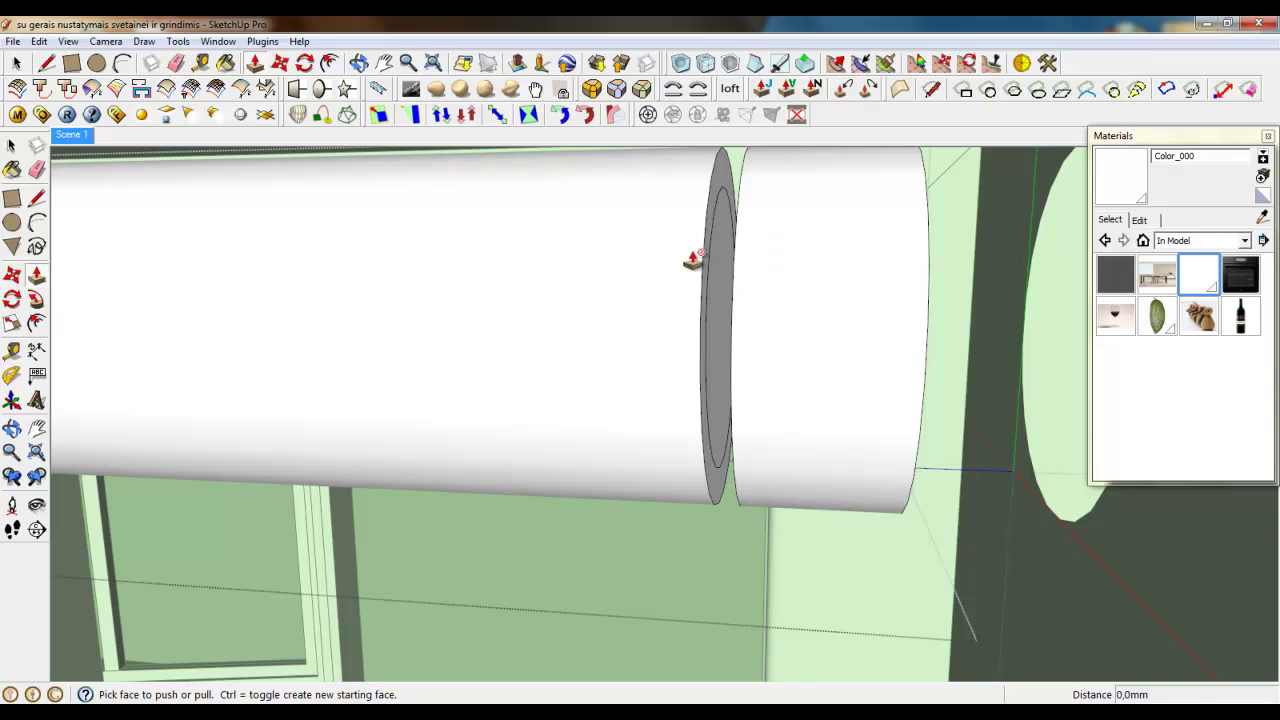
{"action": "scroll", "coordinate": [700, 268], "scroll_direction": "up", "scroll_amount": 4}
{"action": "scroll", "coordinate": [750, 285], "scroll_direction": "down", "scroll_amount": 3}
{"action": "left_click", "coordinate": [720, 290]}
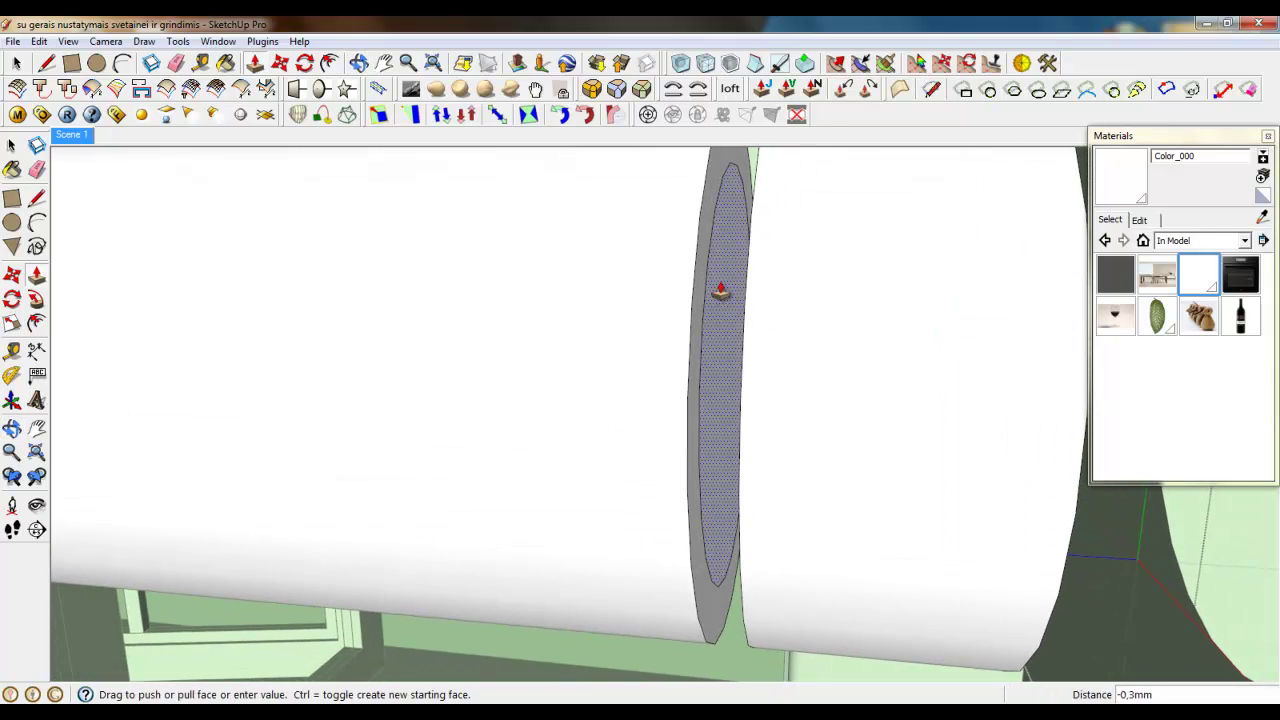
{"action": "middle_click_drag", "start_coordinate": [720, 290], "coordinate": [824, 288]}
{"action": "left_click", "coordinate": [859, 232]}
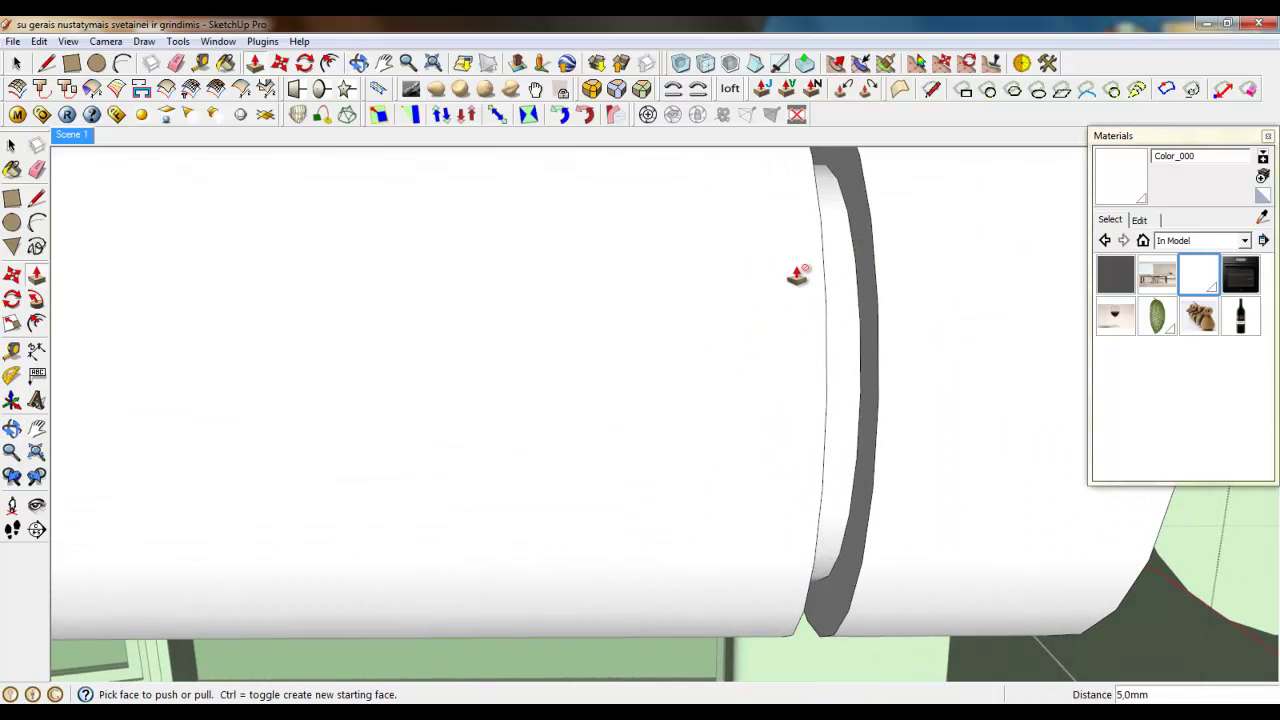
Delete the narrow band of surface between the two rings at the tube's opposite end
{"action": "scroll", "coordinate": [1000, 338], "scroll_direction": "down", "scroll_amount": 12}
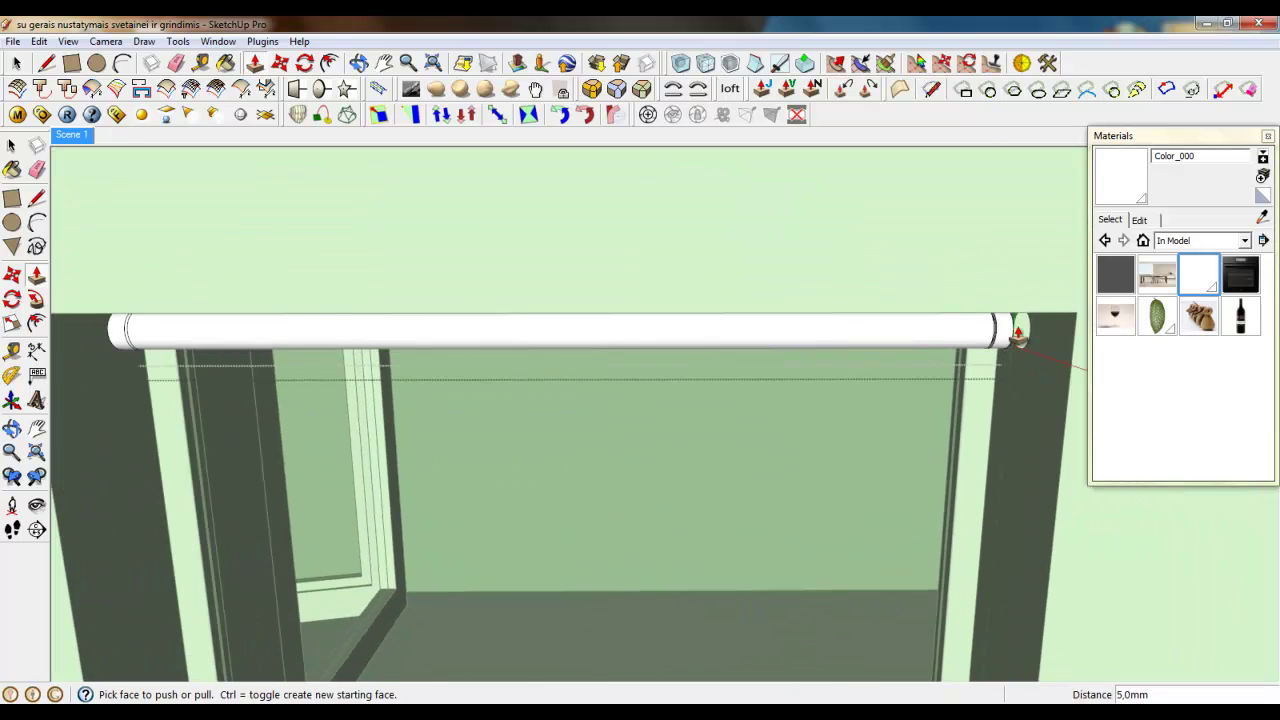
{"action": "scroll", "coordinate": [508, 343], "scroll_direction": "up", "scroll_amount": 2}
{"action": "scroll", "coordinate": [508, 343], "scroll_direction": "up", "scroll_amount": 5}
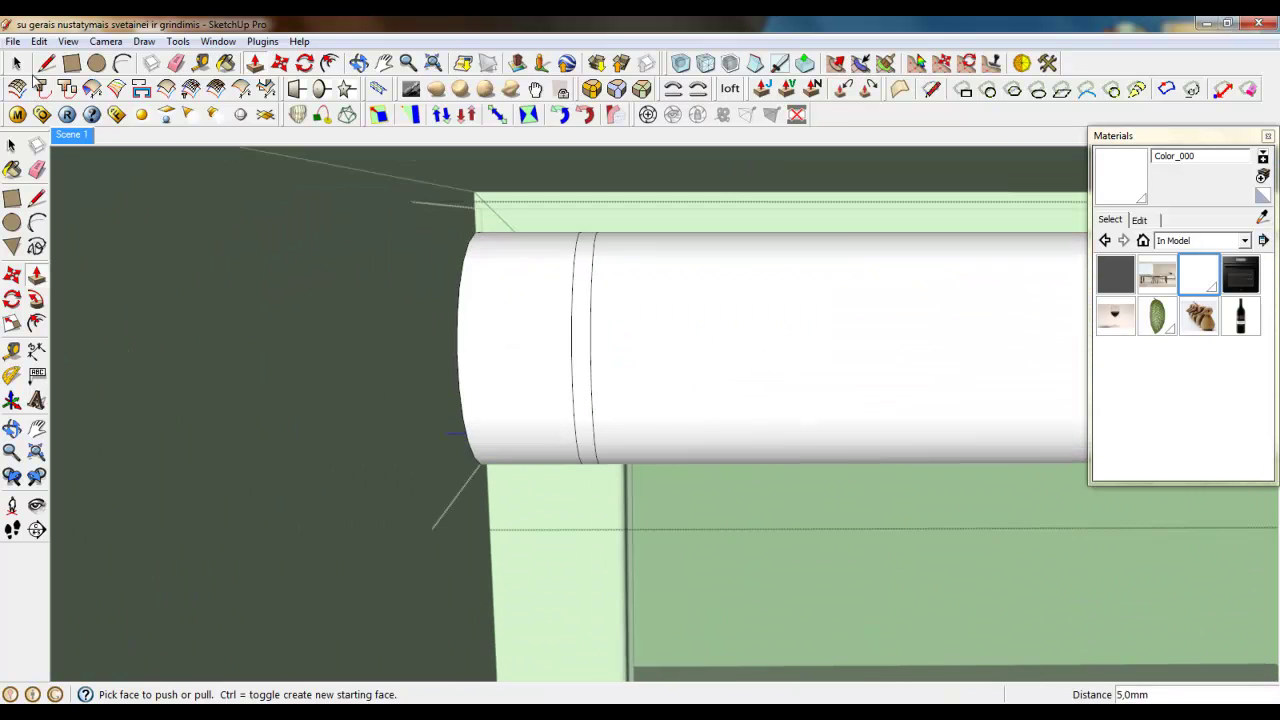
{"action": "key", "text": "space"}
{"action": "scroll", "coordinate": [703, 323], "scroll_direction": "up", "scroll_amount": 4}
{"action": "scroll", "coordinate": [540, 282], "scroll_direction": "up", "scroll_amount": 2}
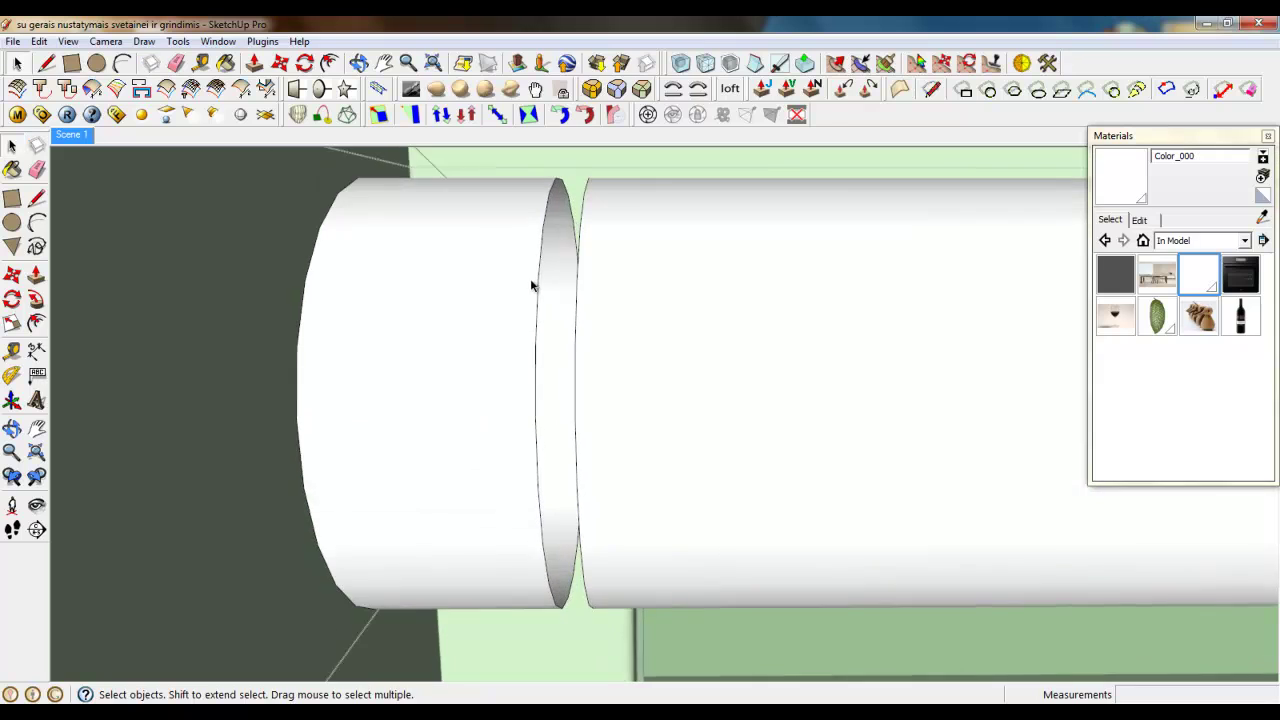
Cap the opposite short end piece's open side with a line across its rim, and erase the helper line
{"action": "middle_click_drag", "start_coordinate": [531, 286], "coordinate": [529, 451]}
{"action": "key", "text": "l"}
{"action": "left_click", "coordinate": [536, 188]}
{"action": "left_click", "coordinate": [510, 268]}
{"action": "left_click", "coordinate": [563, 596]}
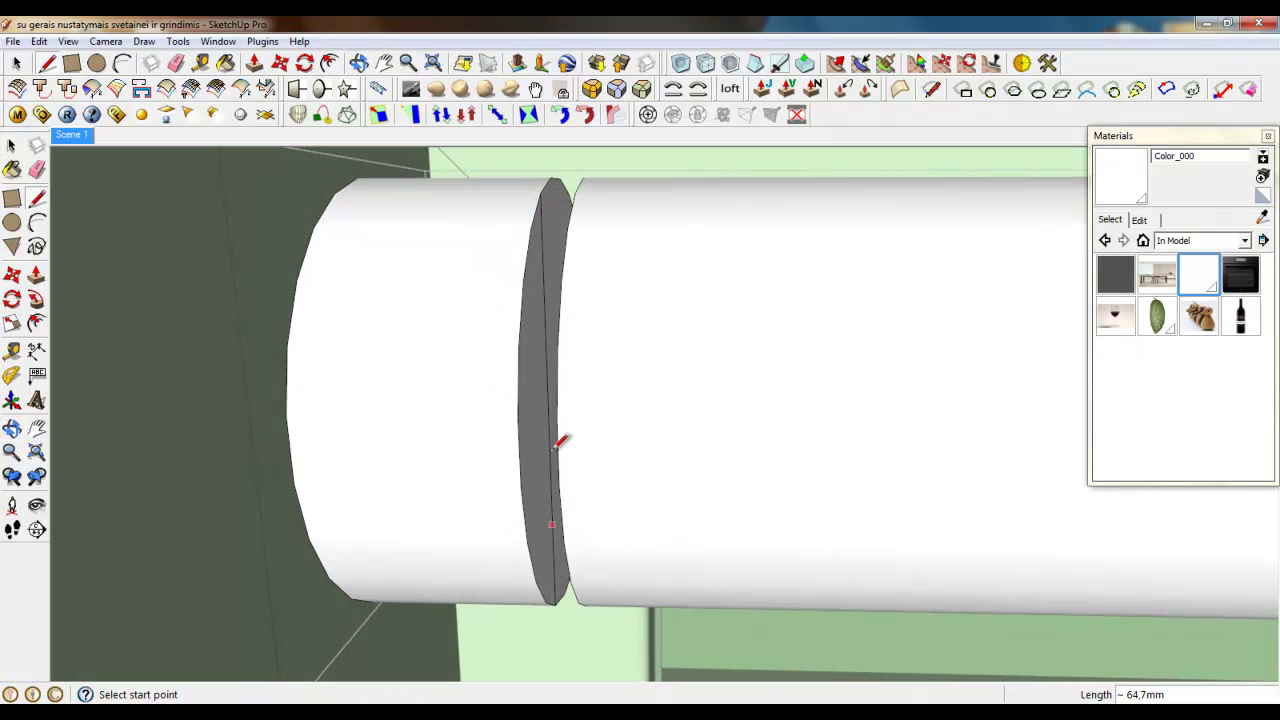
{"action": "right_click", "coordinate": [547, 338]}
{"action": "left_click", "coordinate": [575, 361]}
Cap the long tube's end facing the opposite end piece with a line across its rim, and erase the line
{"action": "mouse_move", "coordinate": [575, 361]}
{"action": "middle_mouse_down"}
{"action": "mouse_move", "coordinate": [640, 366]}
{"action": "mouse_move", "coordinate": [637, 340]}
{"action": "middle_mouse_up"}
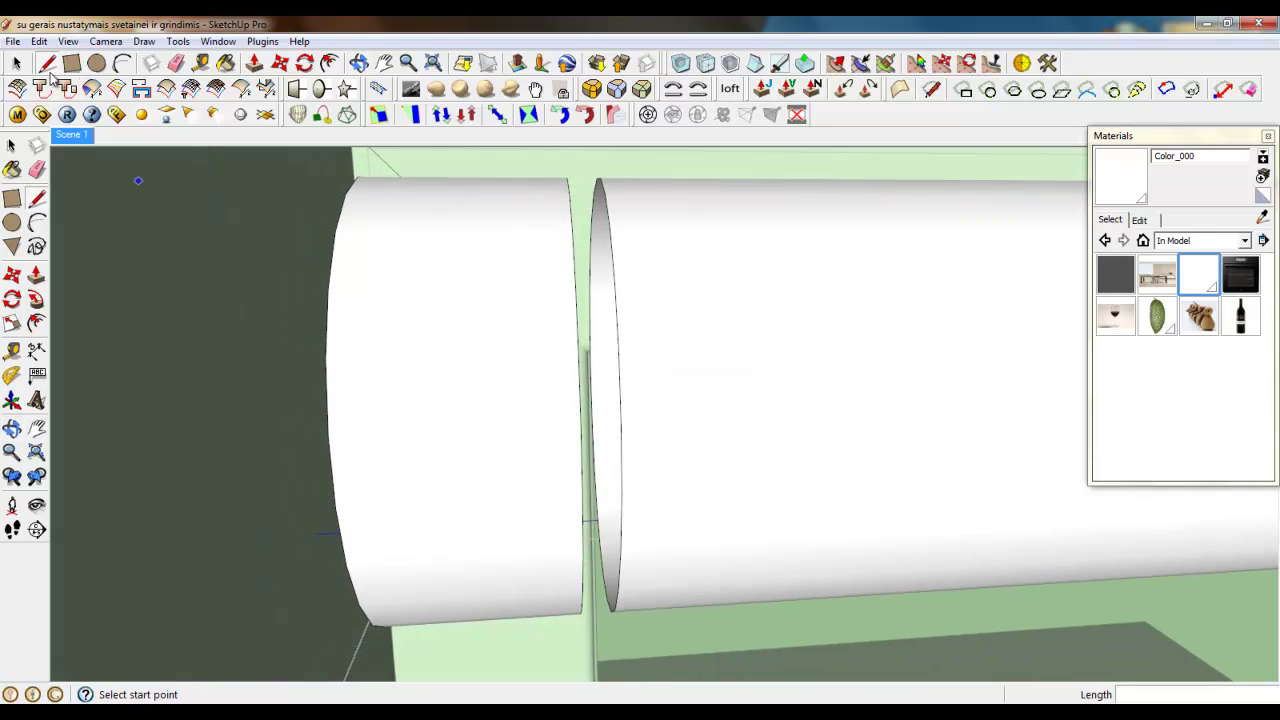
{"action": "left_click", "coordinate": [600, 180]}
{"action": "left_click", "coordinate": [601, 478]}
{"action": "right_click", "coordinate": [600, 478]}
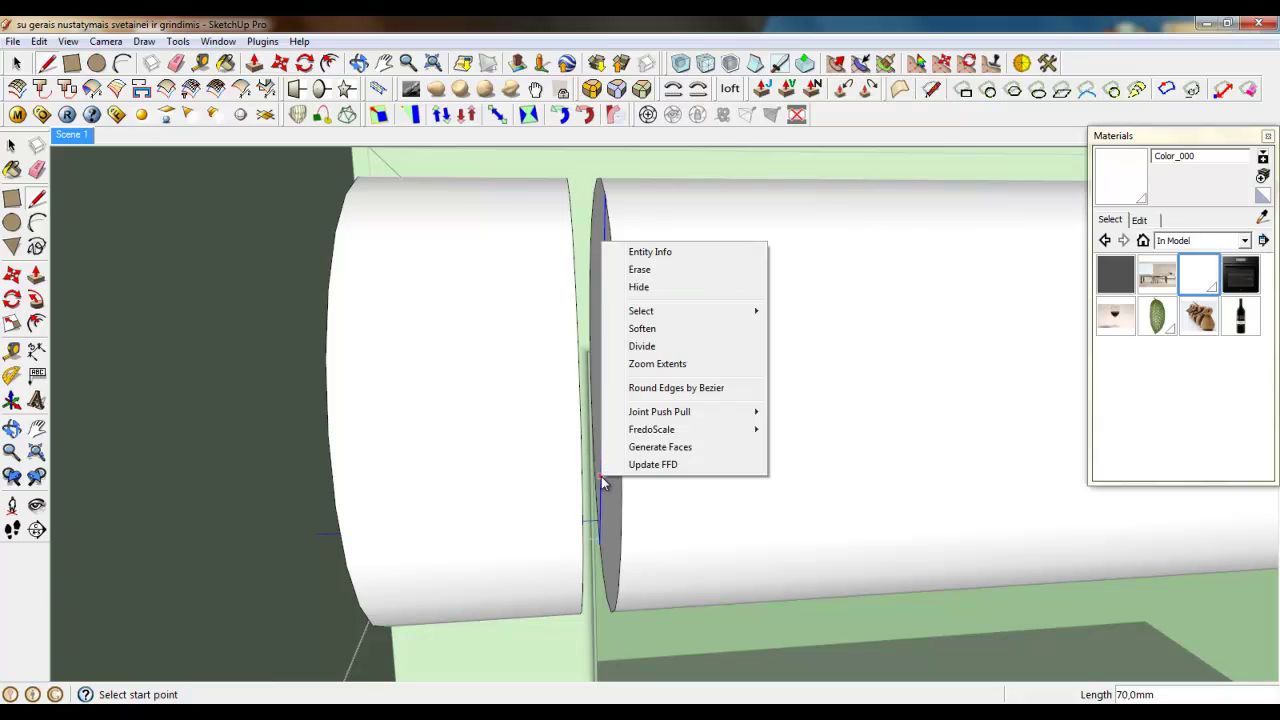
{"action": "left_click", "coordinate": [639, 269]}
Offset this cap's edge inward about 6.7 mm, and extrude the inner disc 5 mm across the gap to the opposite end piece
{"action": "left_click", "coordinate": [330, 63]}
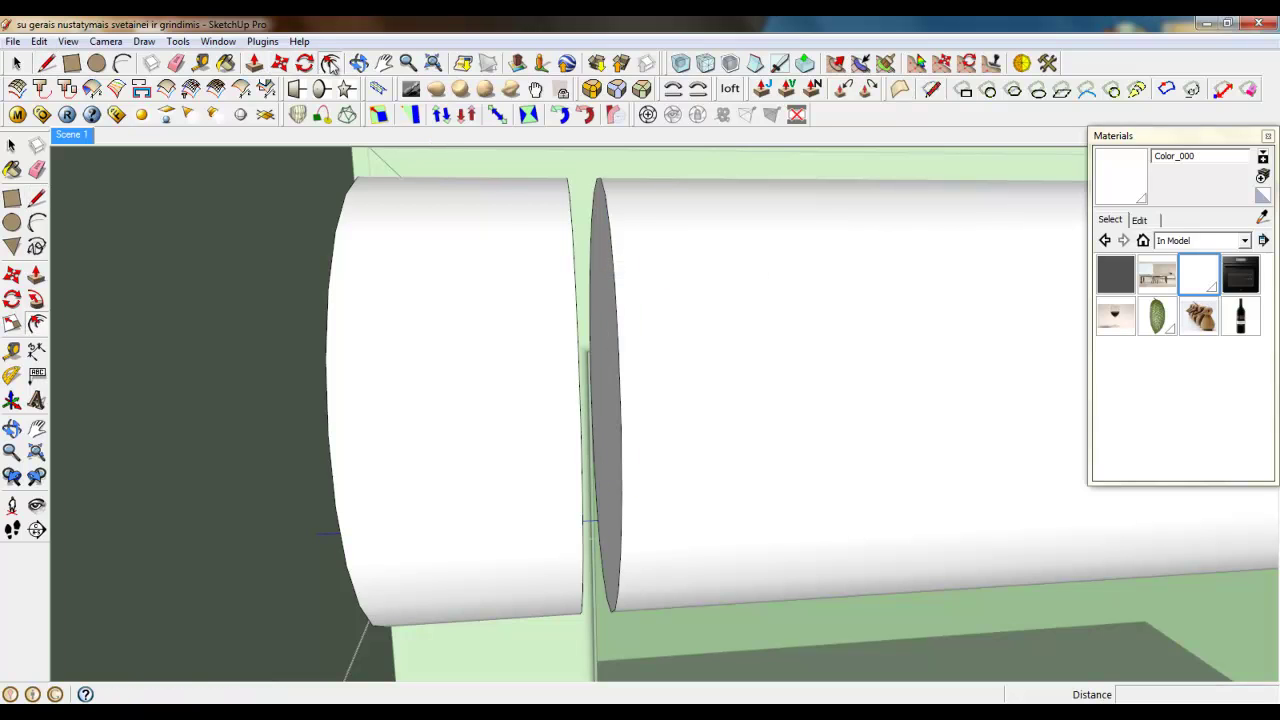
{"action": "left_click", "coordinate": [604, 268]}
{"action": "key", "text": "Escape"}
{"action": "key", "text": "Escape"}
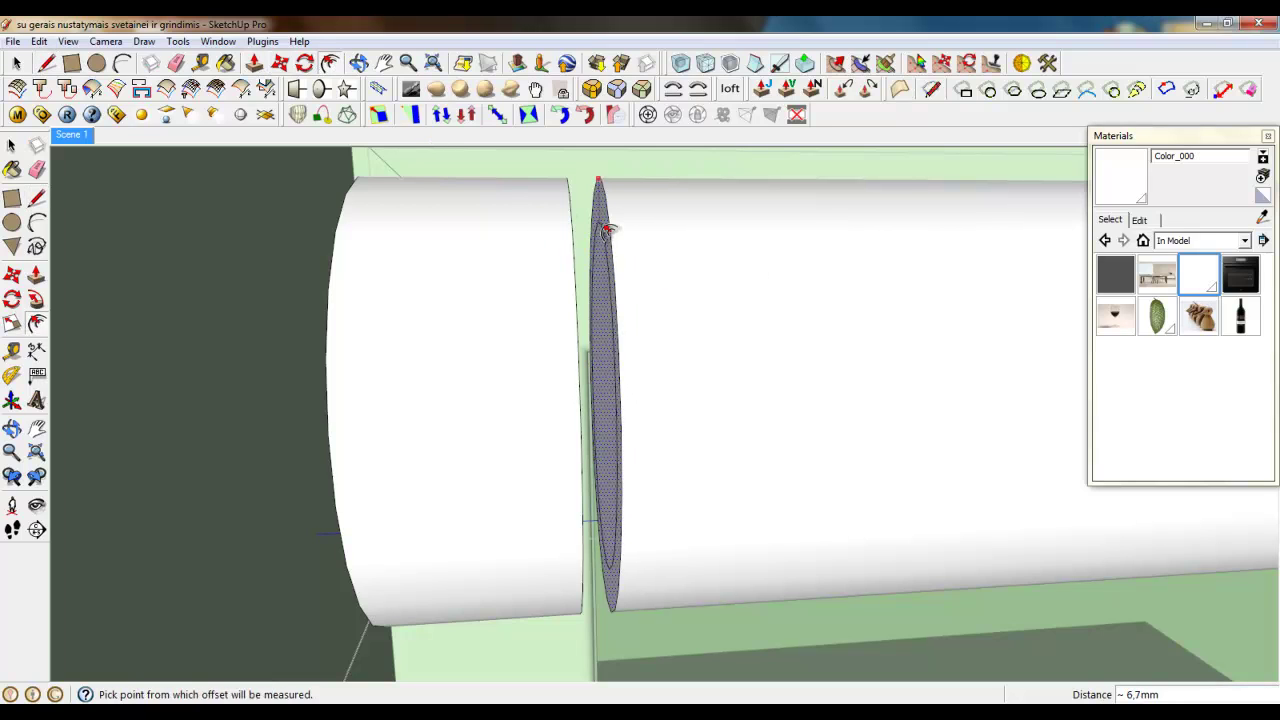
{"action": "key", "text": "p"}
{"action": "left_click", "coordinate": [607, 335]}
{"action": "middle_click_drag", "start_coordinate": [607, 335], "coordinate": [511, 331]}
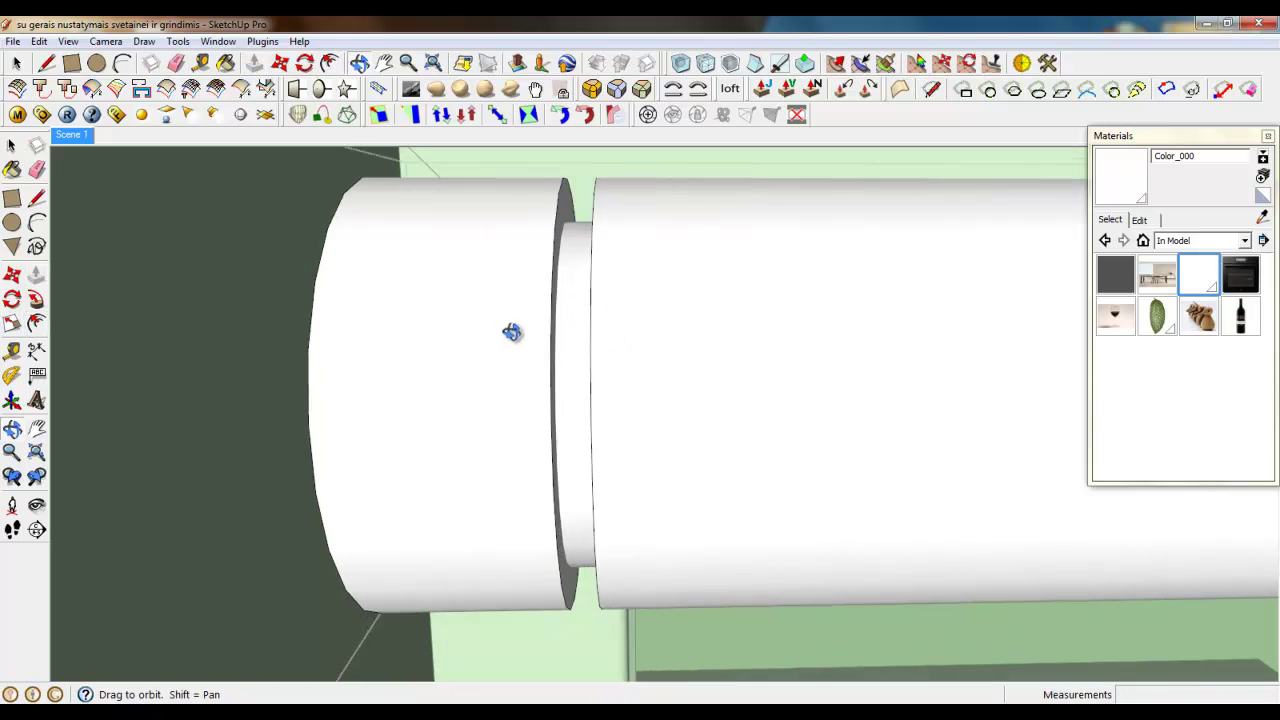
{"action": "type", "text": "5,0mm"}
{"action": "key", "text": "Return"}
{"action": "key", "text": "space"}
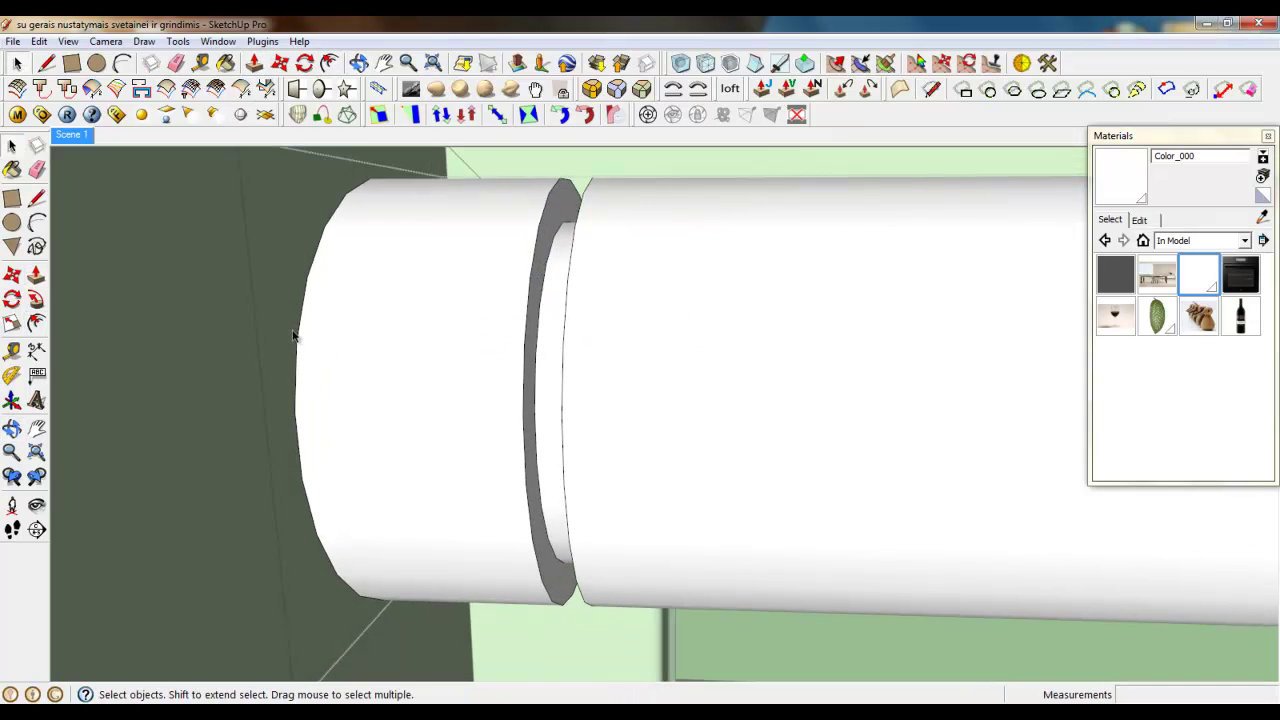
Round the outer end edges and the outer groove edges at both tube ends with Round Corner, using a 2 mm offset and 3 segments
{"action": "middle_click_drag", "start_coordinate": [364, 388], "coordinate": [420, 357]}
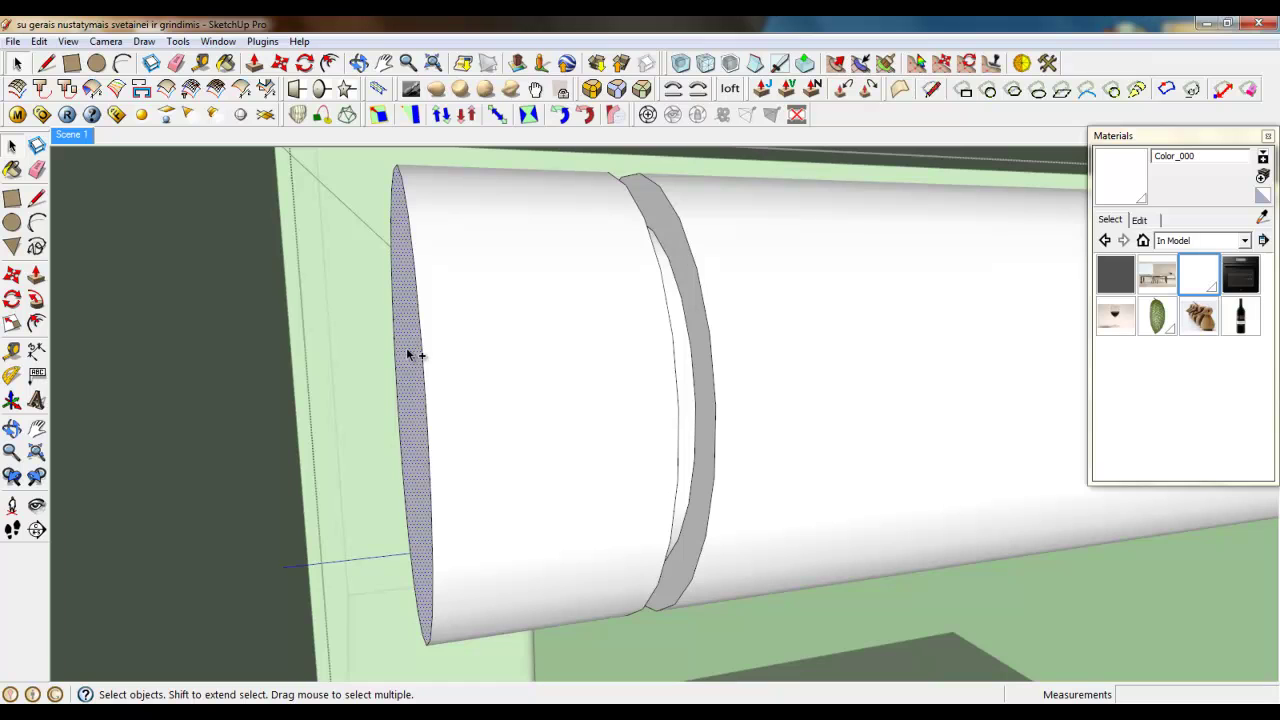
{"action": "middle_click_drag", "start_coordinate": [507, 390], "coordinate": [715, 383]}
{"action": "scroll", "coordinate": [530, 317], "scroll_direction": "up", "scroll_amount": 2}
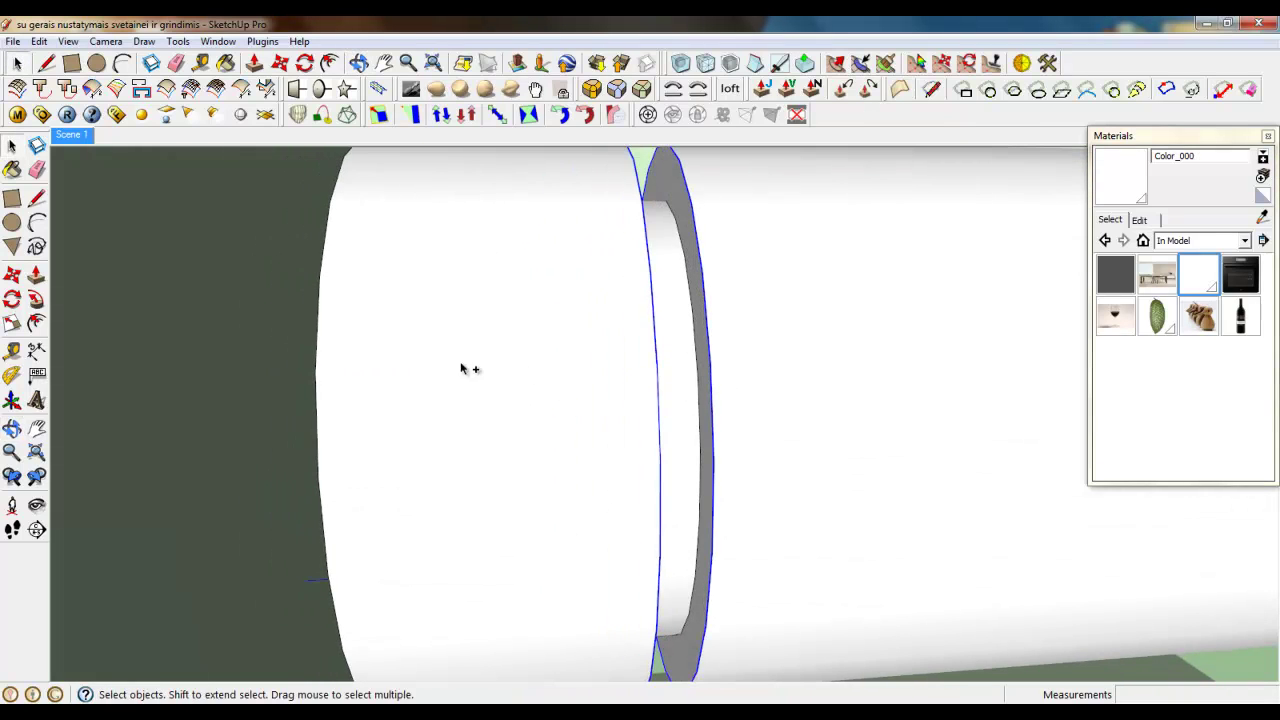
{"action": "scroll", "coordinate": [210, 364], "scroll_direction": "down", "scroll_amount": 6}
{"action": "scroll", "coordinate": [855, 355], "scroll_direction": "up", "scroll_amount": 6}
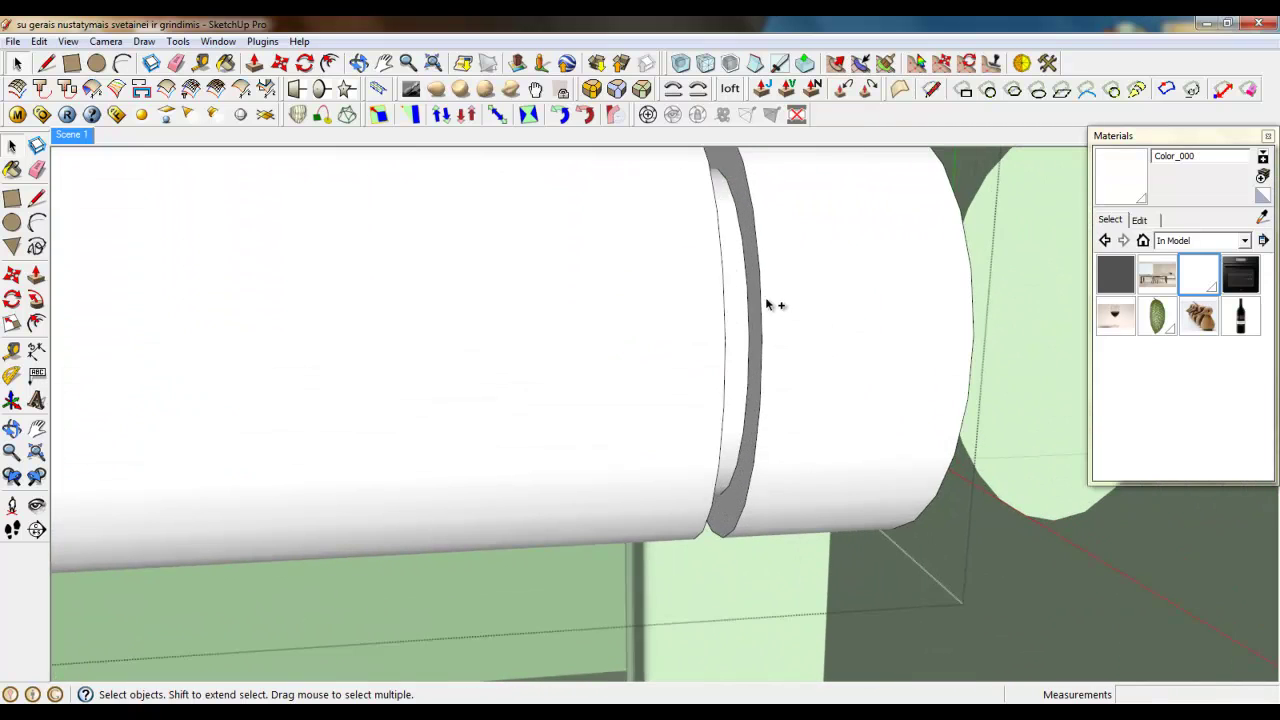
{"action": "left_click", "coordinate": [756, 300]}
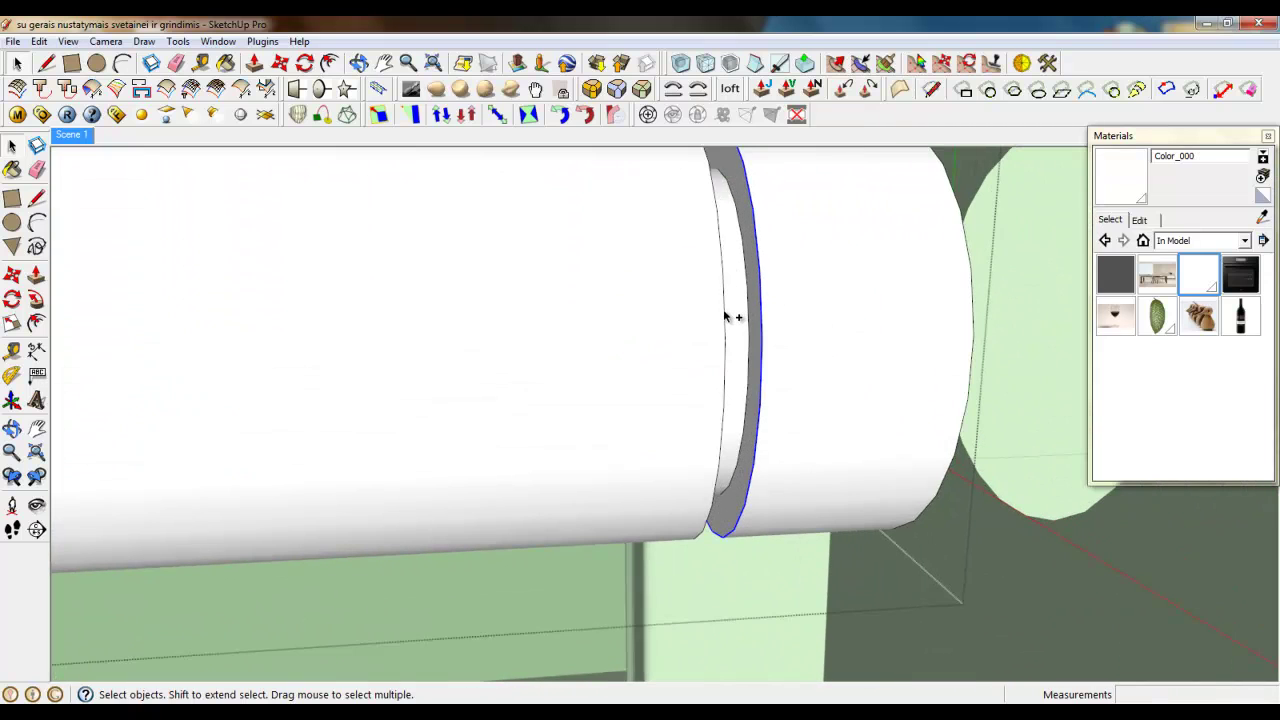
{"action": "left_click", "coordinate": [724, 312], "text": "shift"}
{"action": "left_click", "coordinate": [973, 350], "text": "ctrl"}
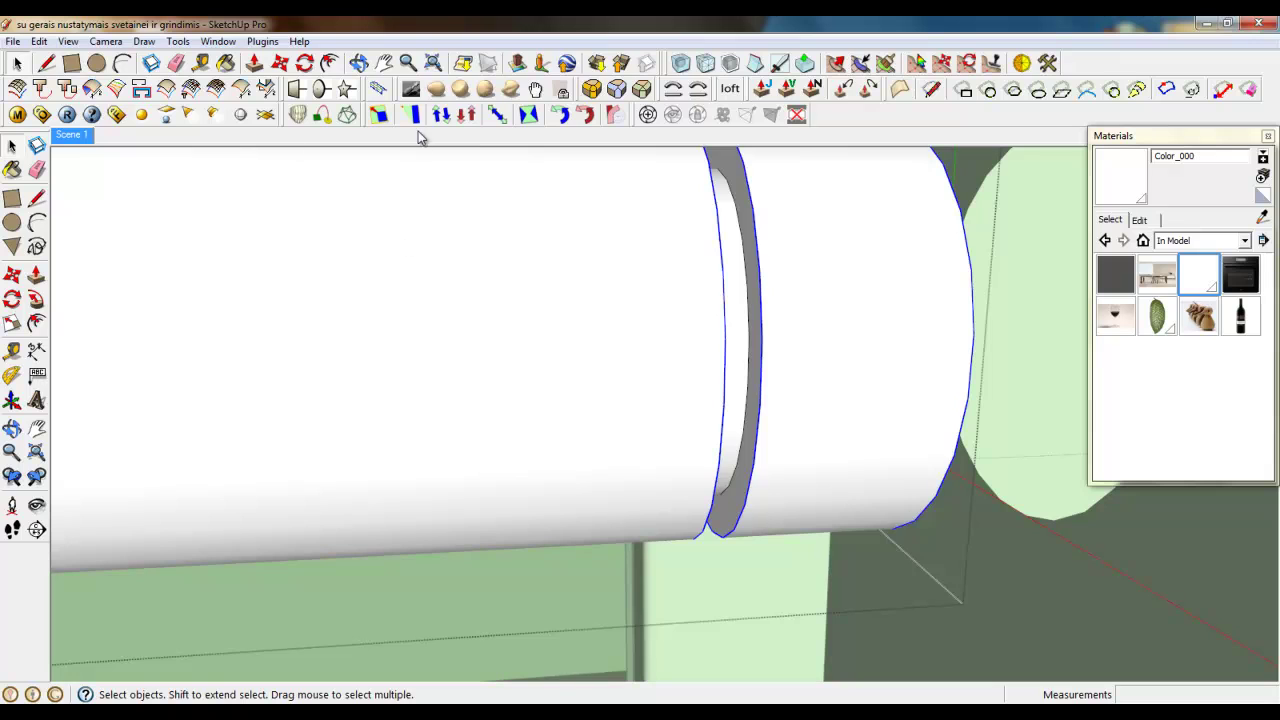
{"action": "left_click", "coordinate": [617, 91]}
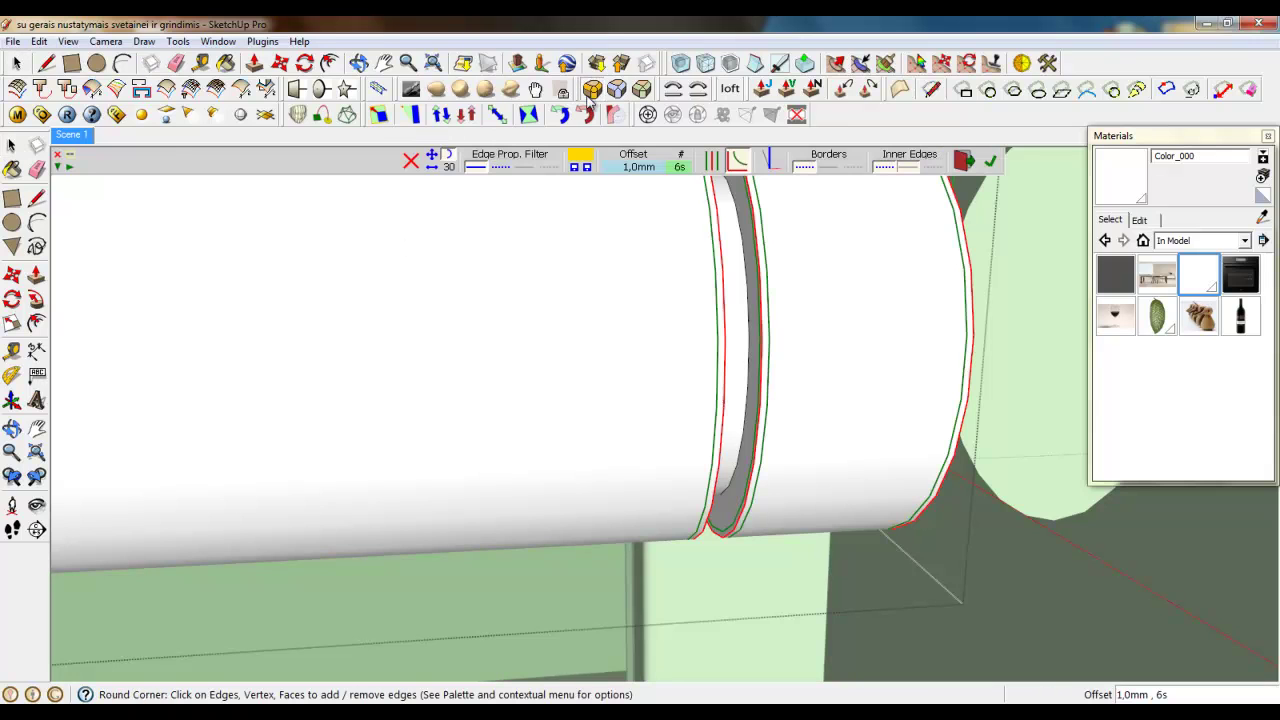
{"action": "left_click", "coordinate": [648, 168]}
{"action": "left_click_drag", "start_coordinate": [647, 303], "coordinate": [630, 306]}
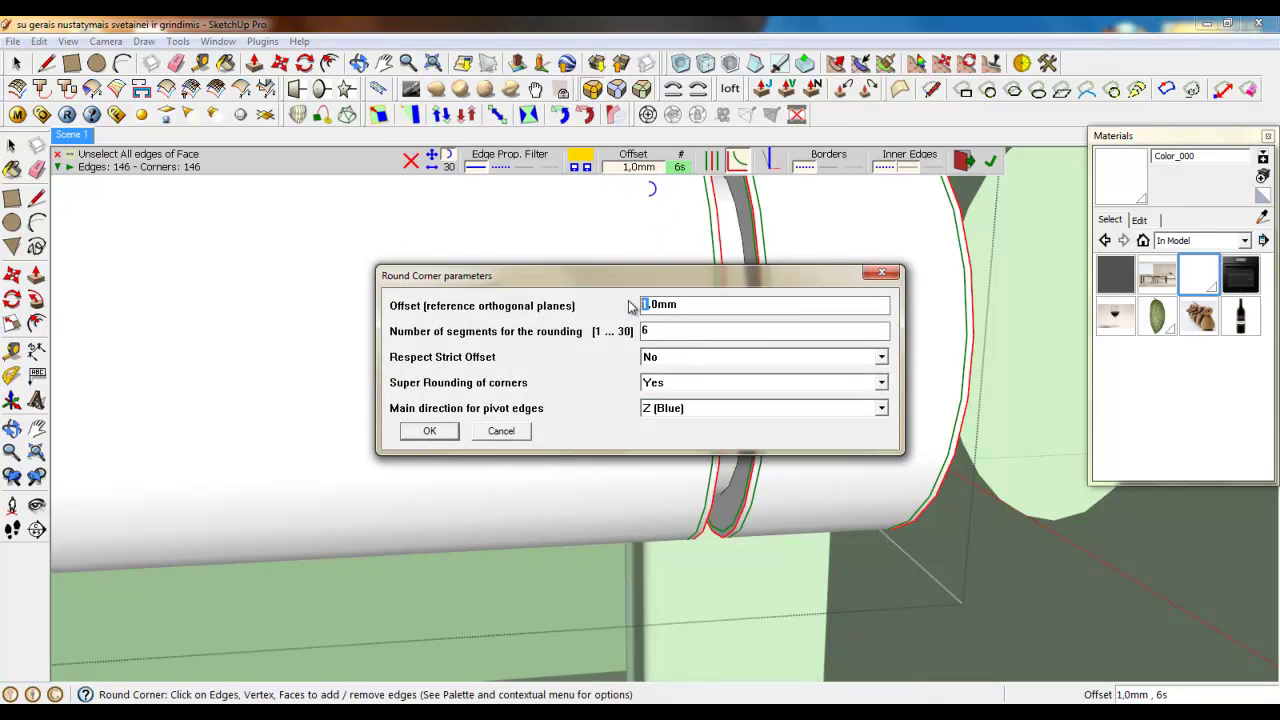
{"action": "left_click", "coordinate": [453, 430]}
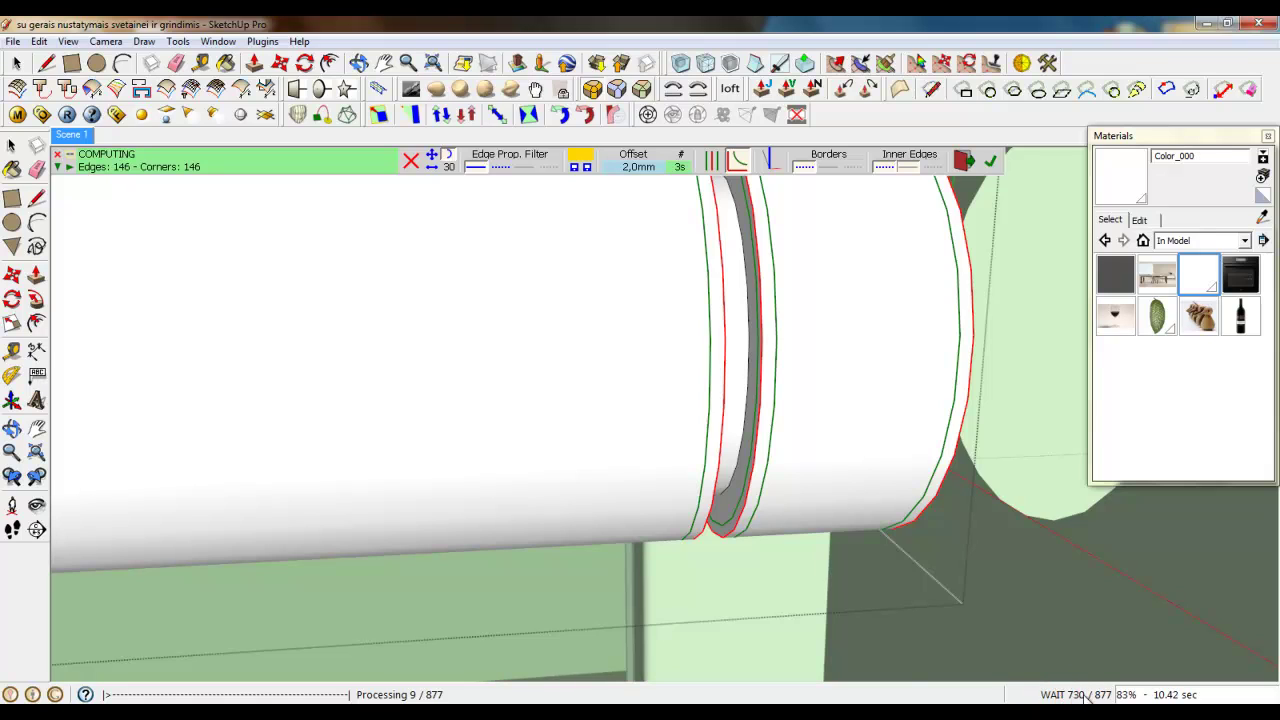
{"action": "left_click", "coordinate": [16, 65]}
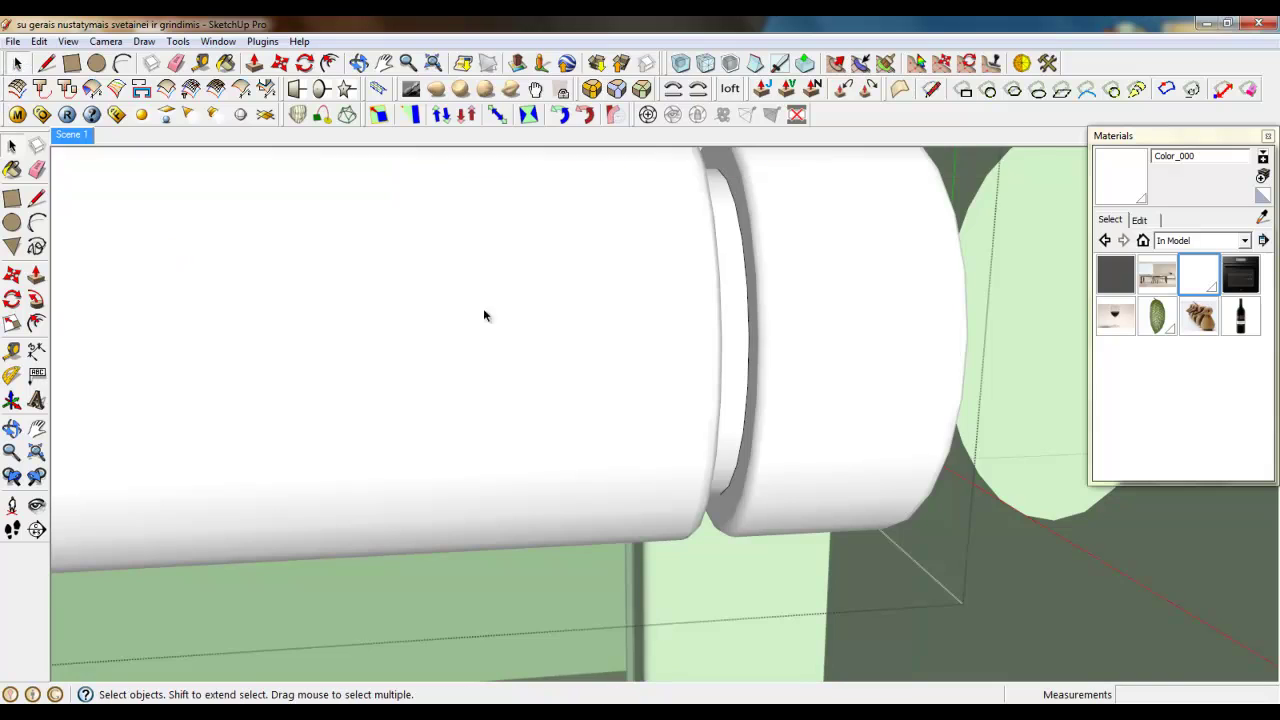
Finish editing the roller group and select the whole roller
{"action": "scroll", "coordinate": [484, 306], "scroll_direction": "down", "scroll_amount": 5}
{"action": "right_click", "coordinate": [896, 391]}
{"action": "left_click", "coordinate": [922, 401]}
{"action": "left_click", "coordinate": [600, 332]}
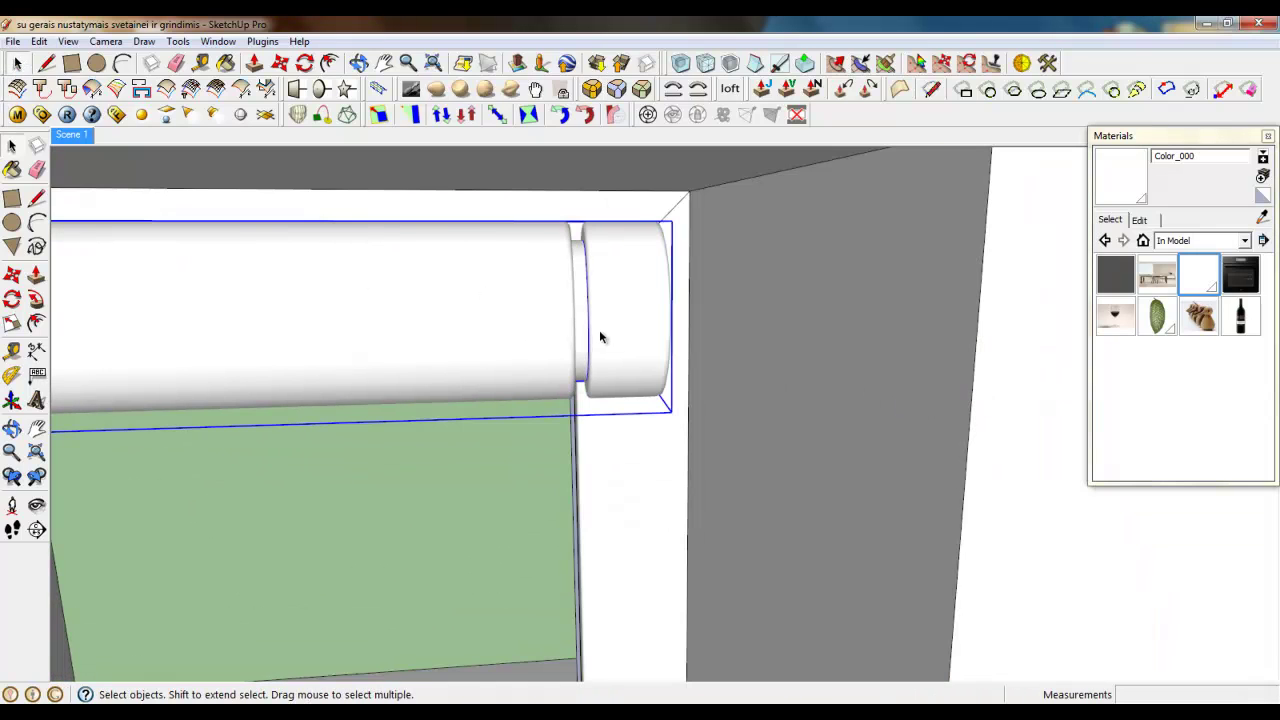
{"action": "right_click", "coordinate": [614, 306]}
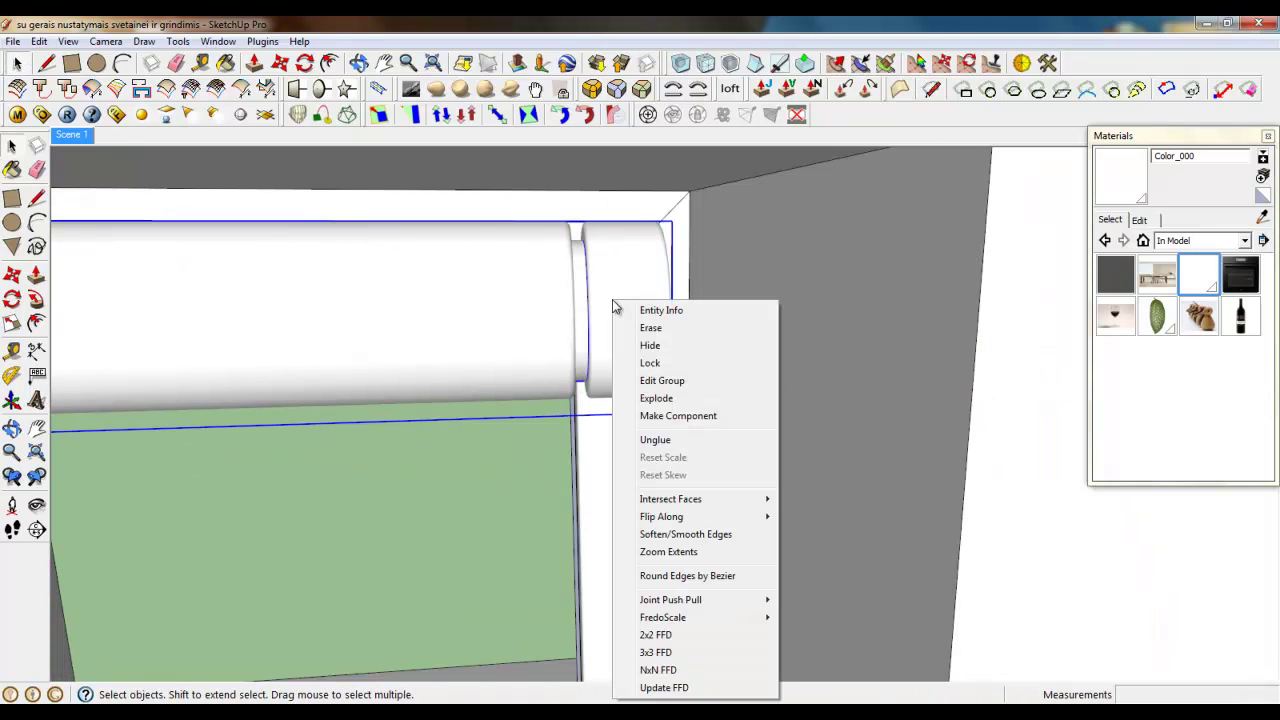
Draw a tall rectangle about 1501 by 44.6 mm on the window recess's side wall, starting beside the roller's end
{"action": "left_click", "coordinate": [124, 64]}
{"action": "scroll", "coordinate": [424, 244], "scroll_direction": "down", "scroll_amount": 4}
{"action": "middle_click_drag", "start_coordinate": [428, 260], "coordinate": [696, 268]}
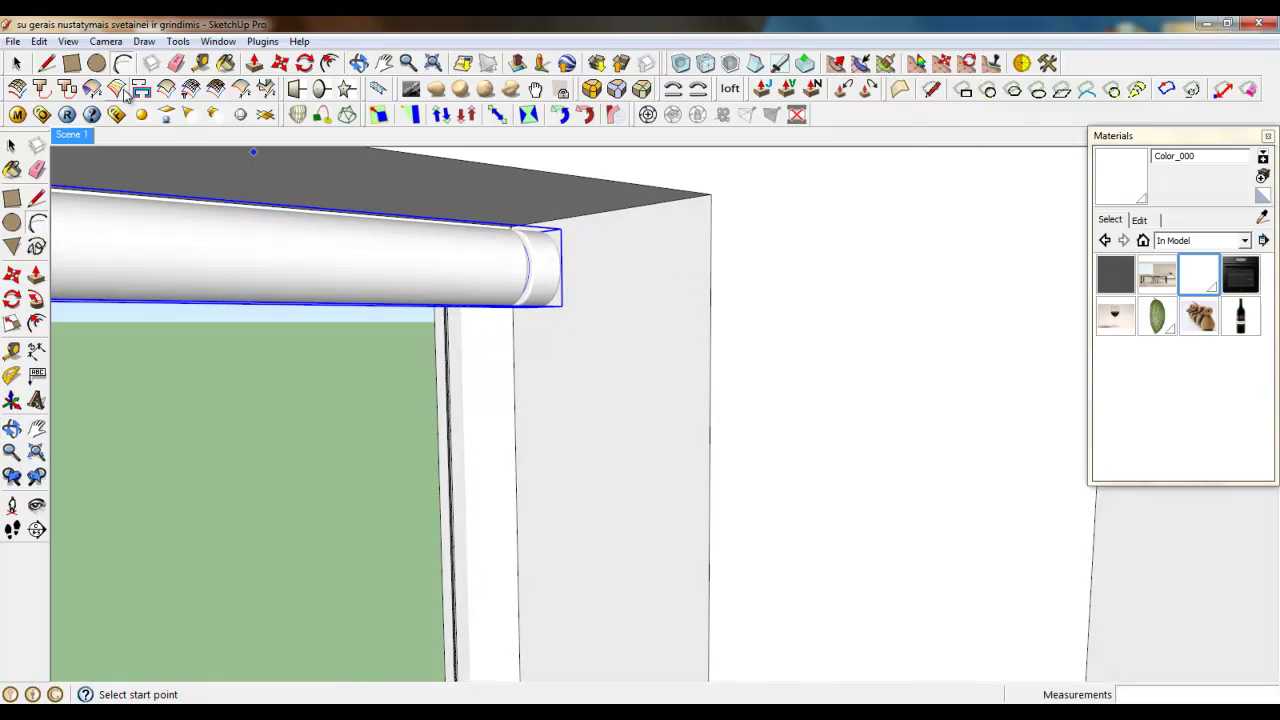
{"action": "left_click", "coordinate": [72, 63]}
{"action": "left_click", "coordinate": [570, 283]}
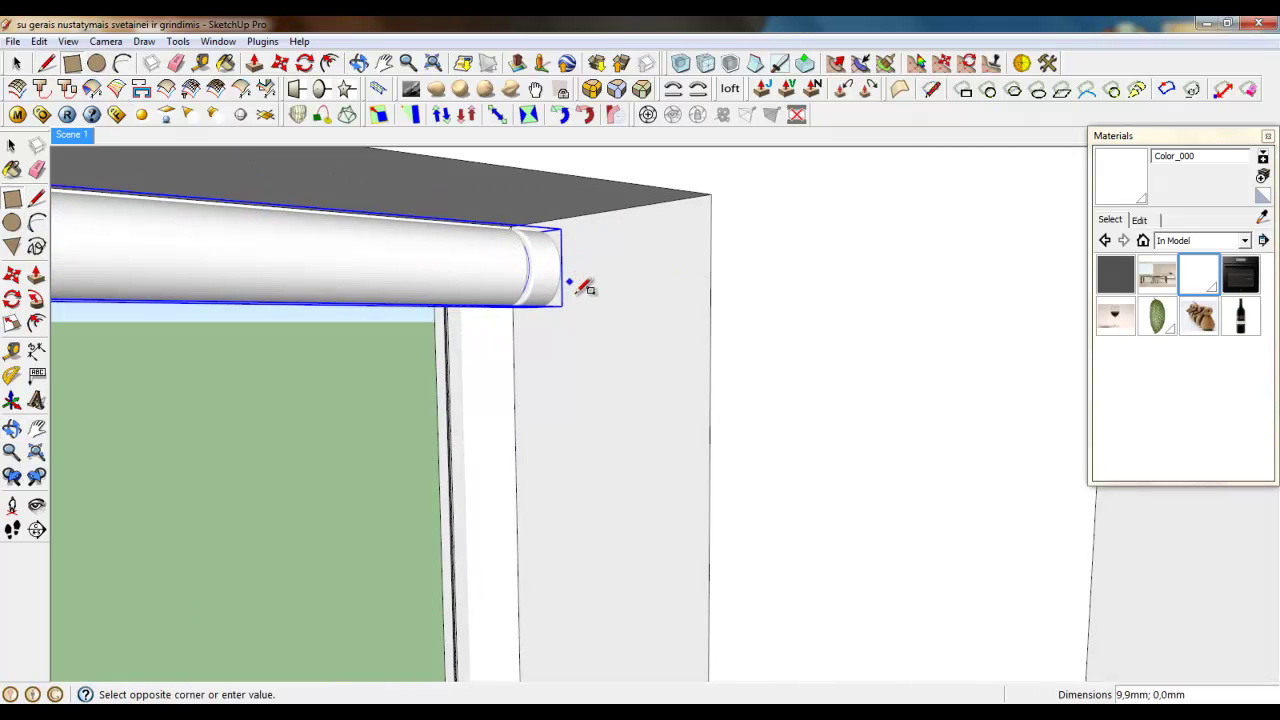
{"action": "scroll", "coordinate": [574, 282], "scroll_direction": "down", "scroll_amount": 6}
{"action": "scroll", "coordinate": [576, 283], "scroll_direction": "up", "scroll_amount": 8}
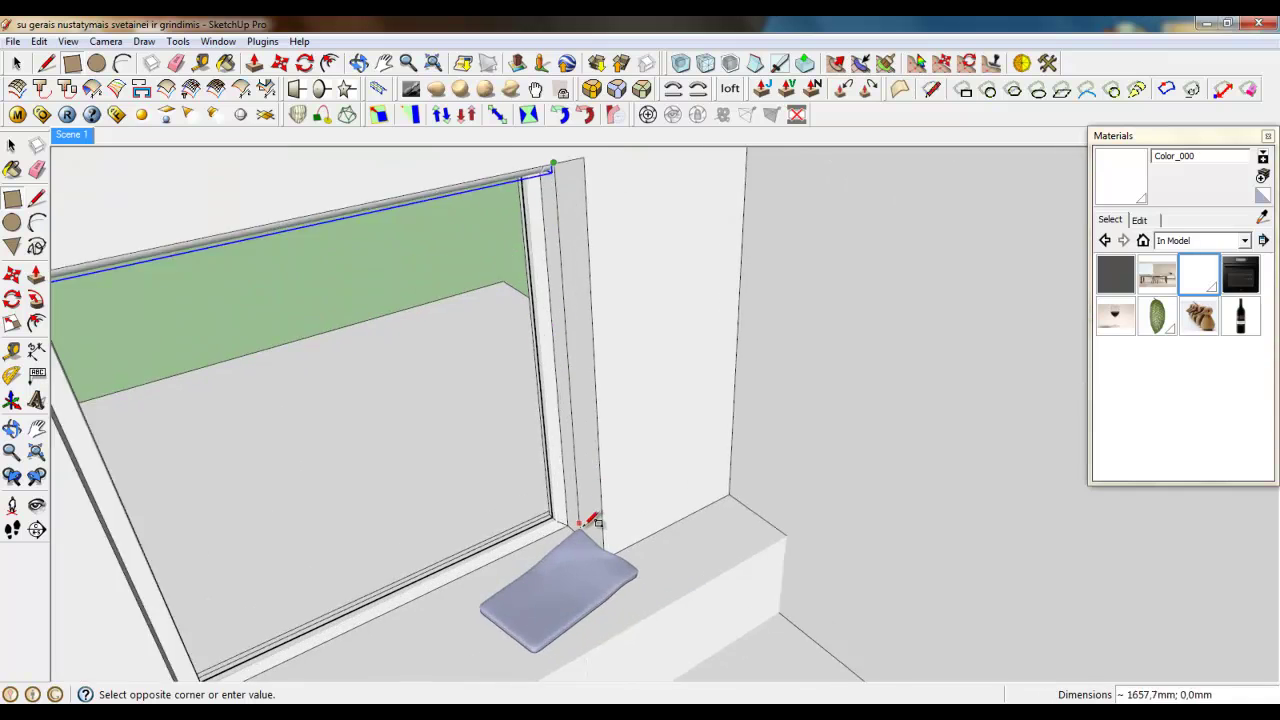
{"action": "left_click", "coordinate": [590, 490]}
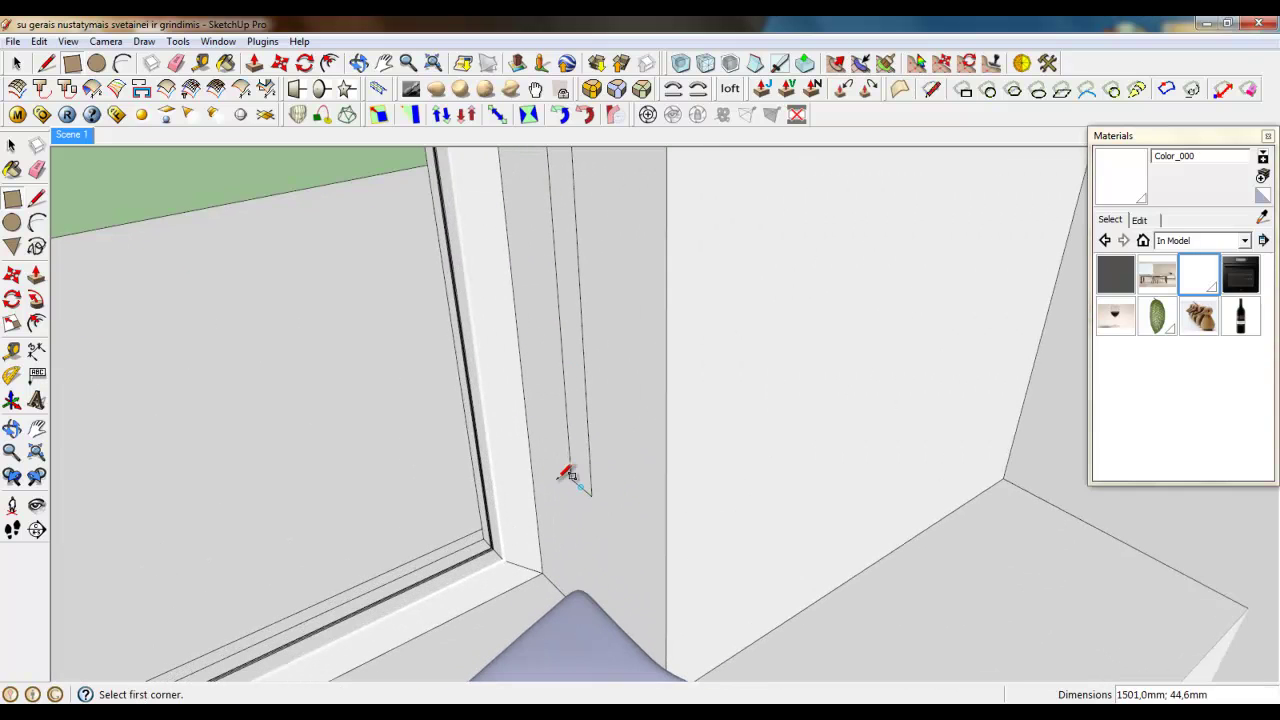
Move the rectangle's room-side long edge toward the window to narrow it into a slim strip
{"action": "left_click", "coordinate": [19, 65]}
{"action": "scroll", "coordinate": [437, 486], "scroll_direction": "down", "scroll_amount": 3}
{"action": "middle_click_drag", "start_coordinate": [437, 486], "coordinate": [488, 443]}
{"action": "scroll", "coordinate": [488, 443], "scroll_direction": "up", "scroll_amount": 5}
{"action": "middle_click_drag", "start_coordinate": [502, 528], "coordinate": [601, 505]}
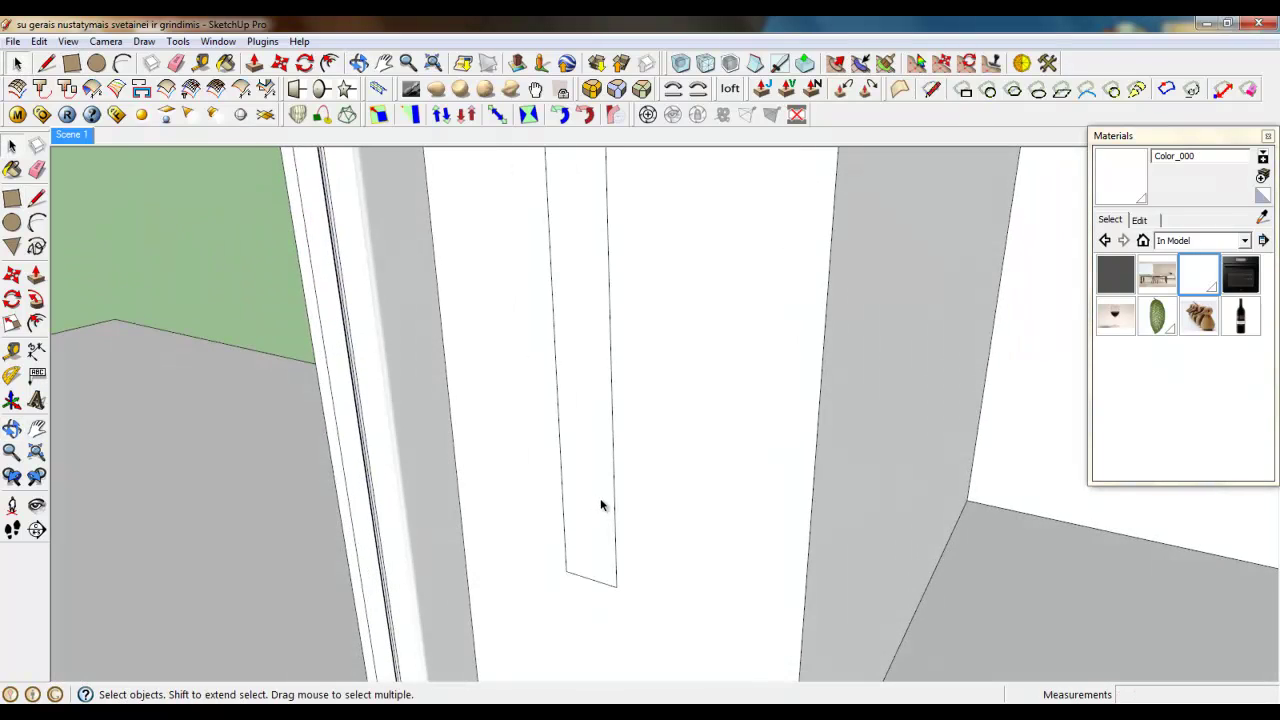
{"action": "left_click", "coordinate": [612, 506]}
{"action": "key", "text": "m"}
{"action": "scroll", "coordinate": [579, 444], "scroll_direction": "up", "scroll_amount": 2}
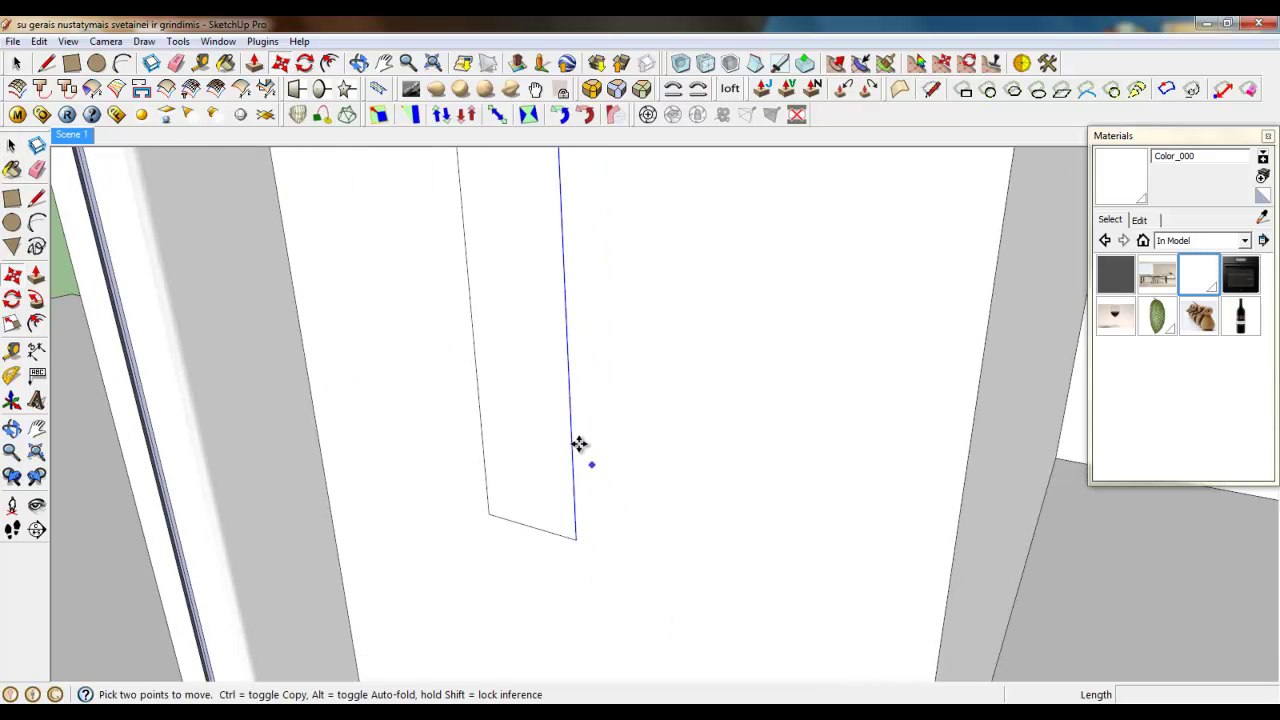
{"action": "left_click", "coordinate": [573, 438]}
{"action": "left_click", "coordinate": [537, 434]}
Group the strip's face and edges together with the roller
{"action": "middle_click_drag", "start_coordinate": [537, 434], "coordinate": [444, 470]}
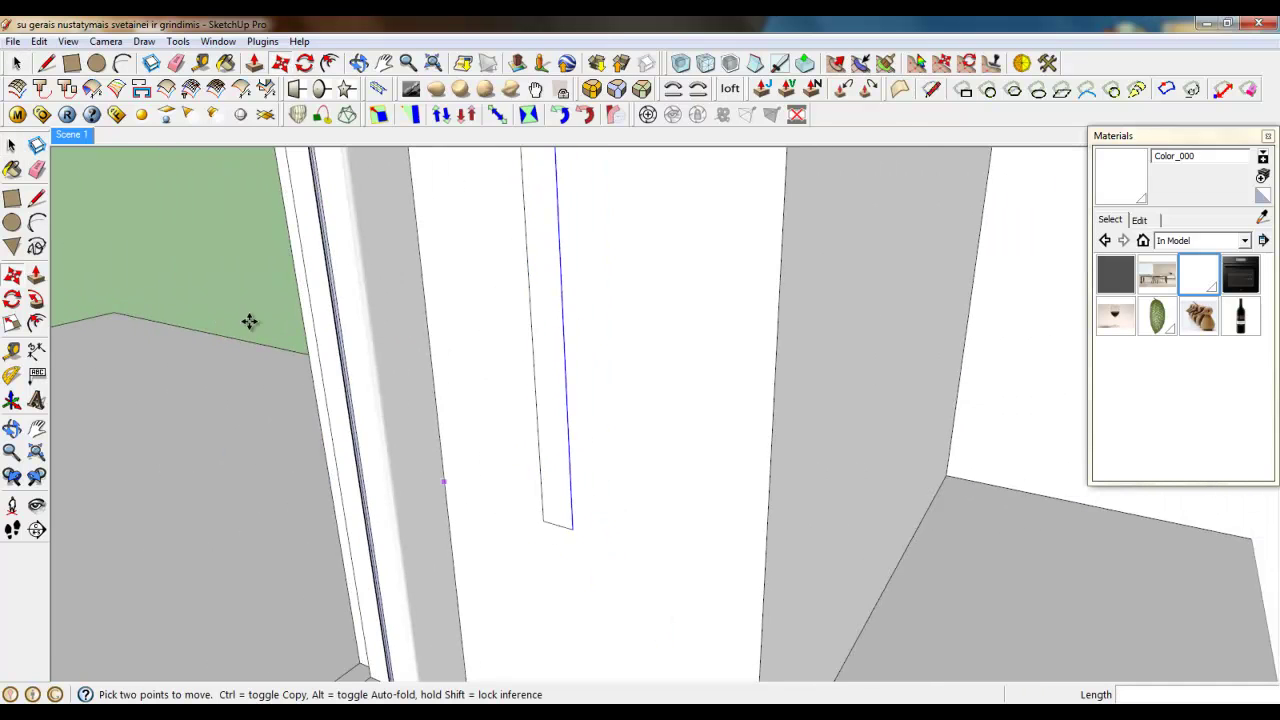
{"action": "key", "text": "space"}
{"action": "left_click", "coordinate": [548, 447]}
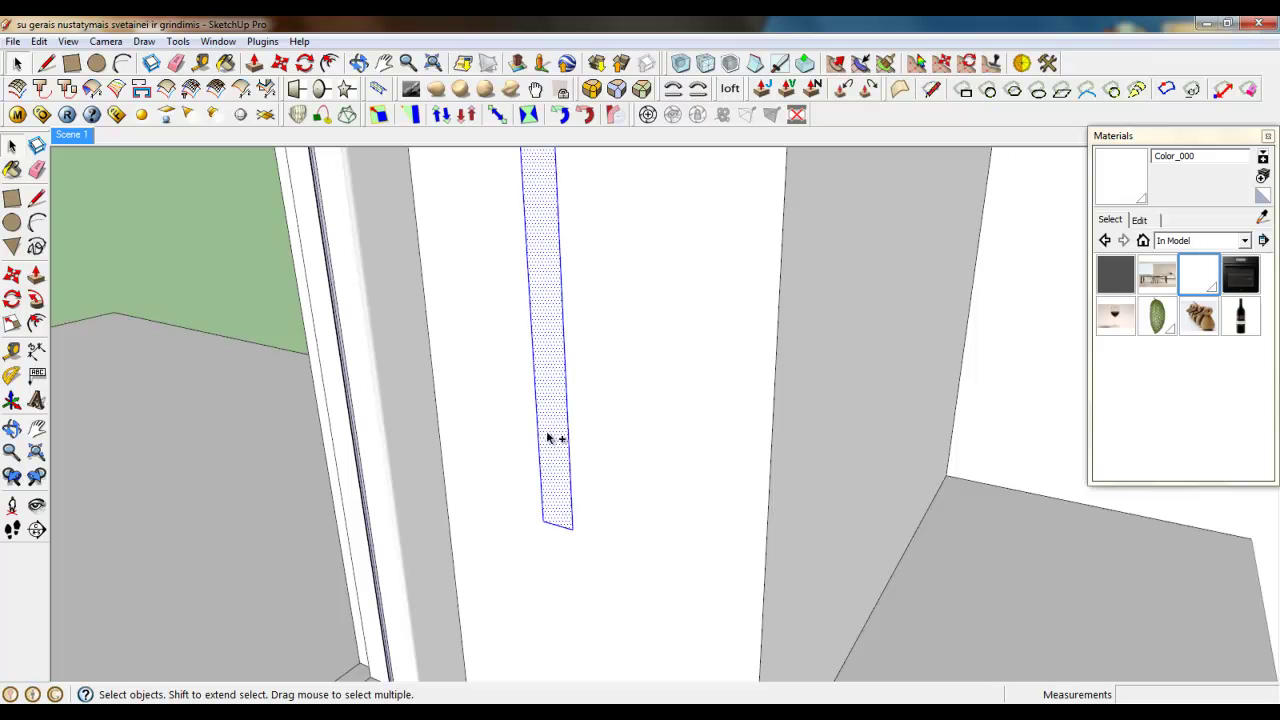
{"action": "scroll", "coordinate": [591, 583], "scroll_direction": "down", "scroll_amount": 5}
{"action": "scroll", "coordinate": [594, 409], "scroll_direction": "up", "scroll_amount": 3}
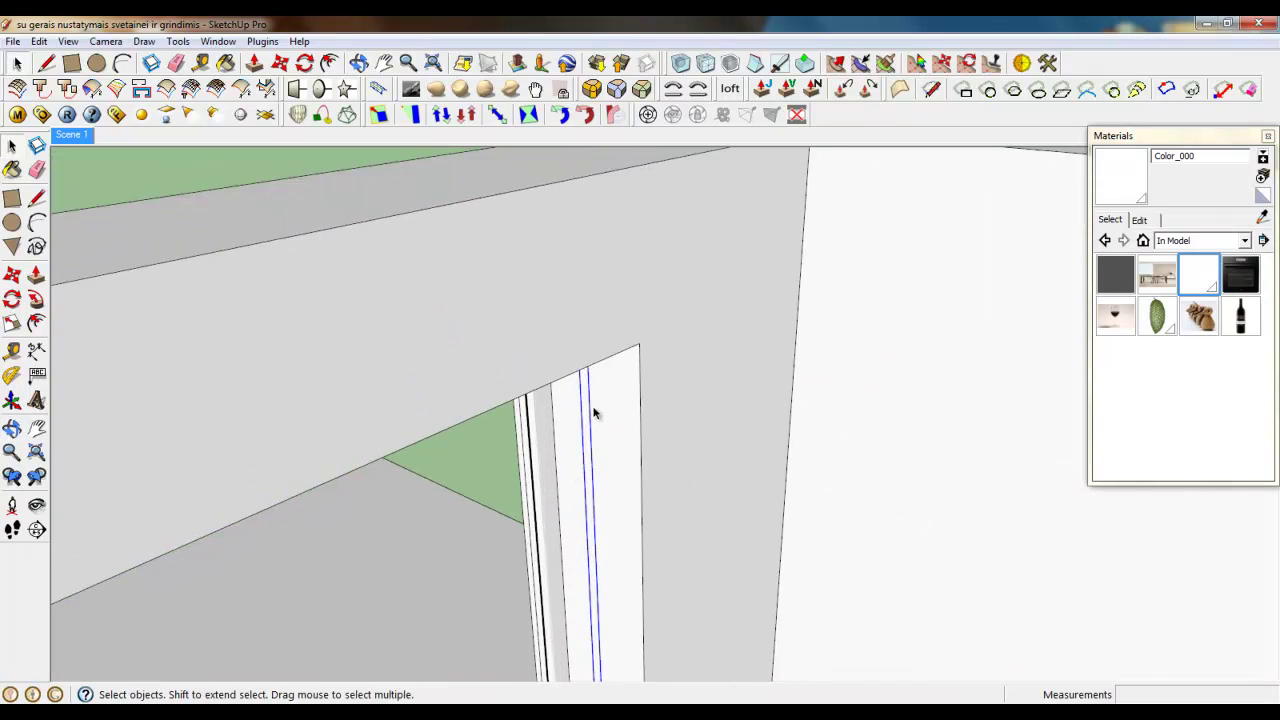
{"action": "middle_click_drag", "start_coordinate": [594, 409], "coordinate": [547, 327]}
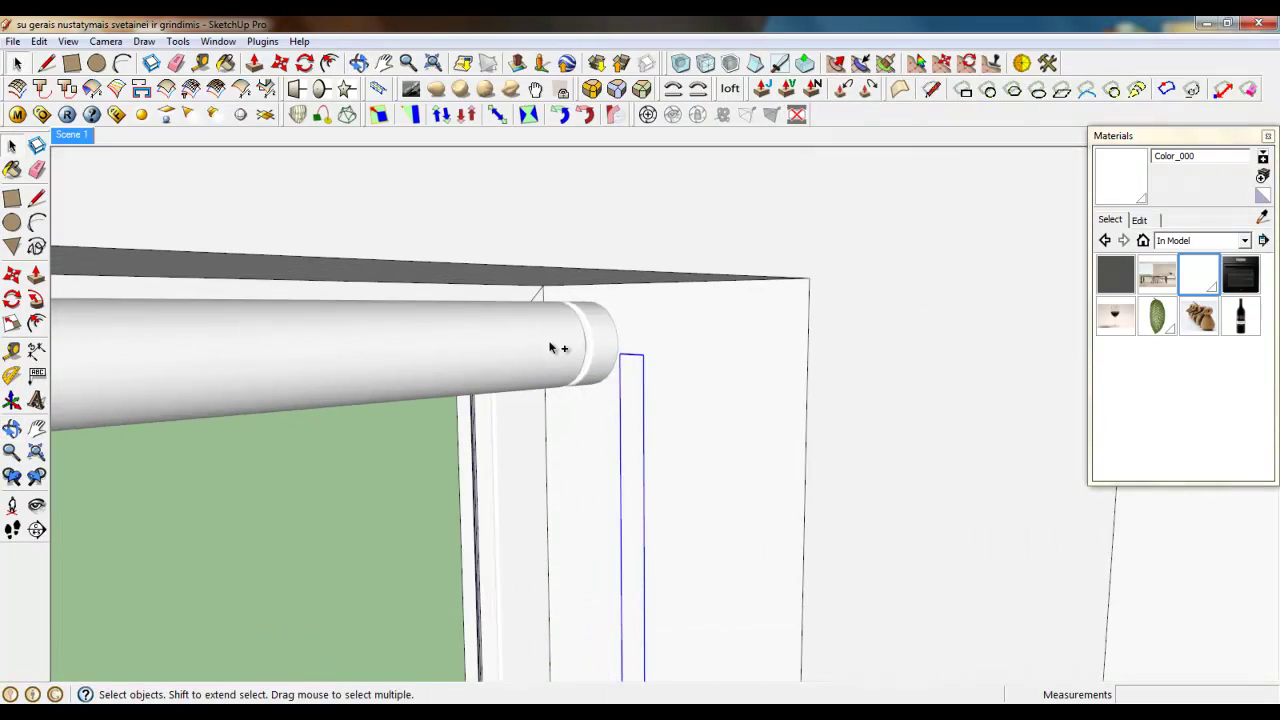
{"action": "left_click", "coordinate": [524, 352], "text": "ctrl"}
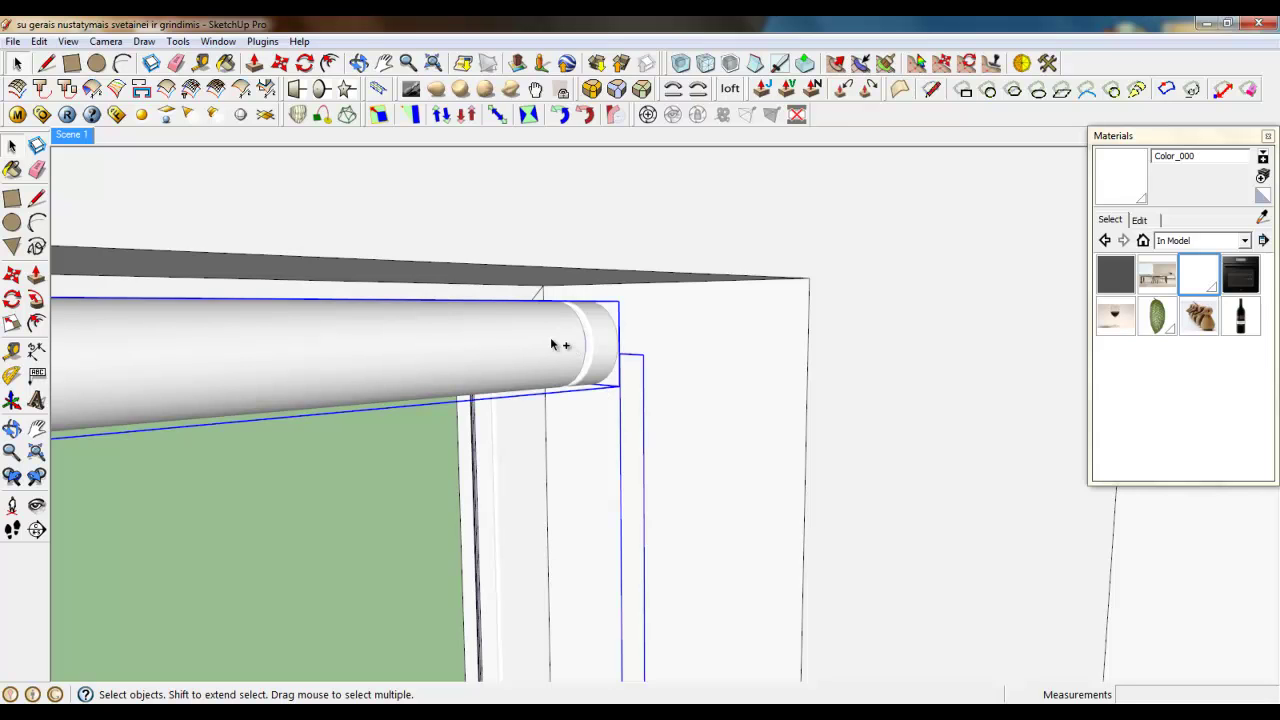
{"action": "right_click", "coordinate": [545, 342]}
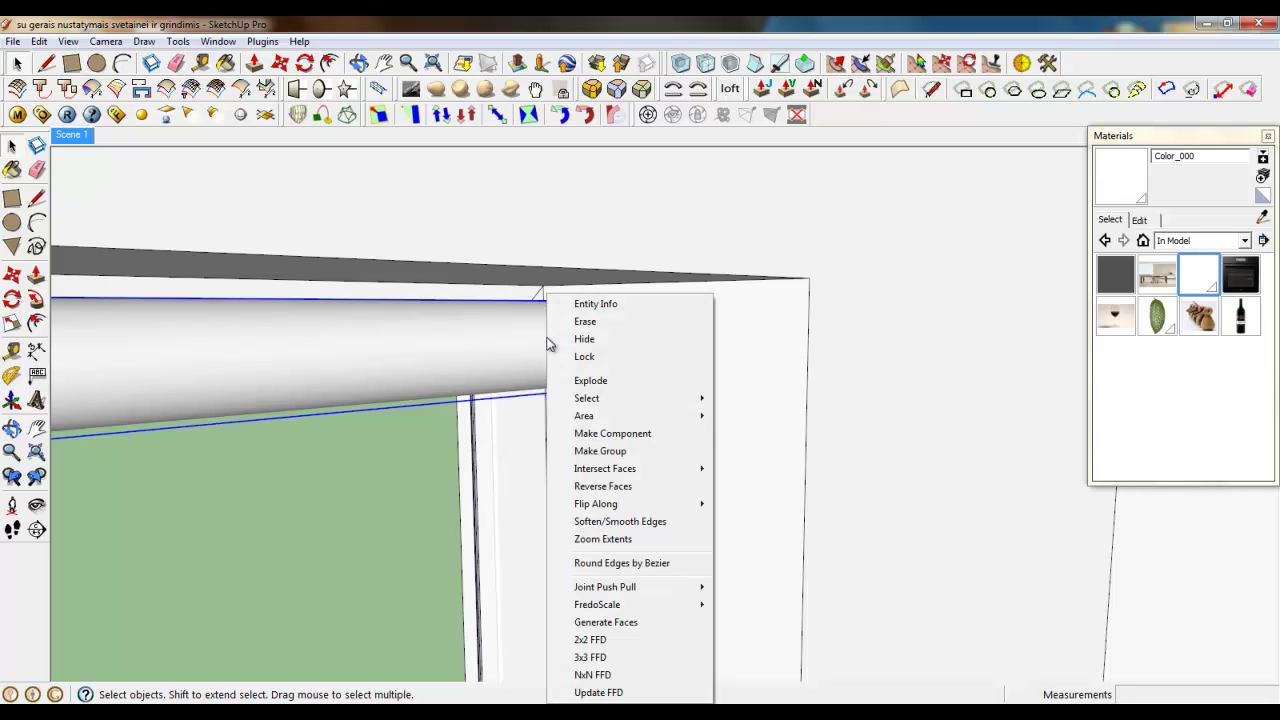
{"action": "left_click", "coordinate": [604, 452]}
Open the group containing the roller and the strip for editing
{"action": "left_click", "coordinate": [645, 388]}
{"action": "scroll", "coordinate": [623, 372], "scroll_direction": "up", "scroll_amount": 4}
{"action": "middle_click_drag", "start_coordinate": [623, 372], "coordinate": [688, 388]}
{"action": "left_click", "coordinate": [697, 381]}
{"action": "double_click", "coordinate": [630, 335]}
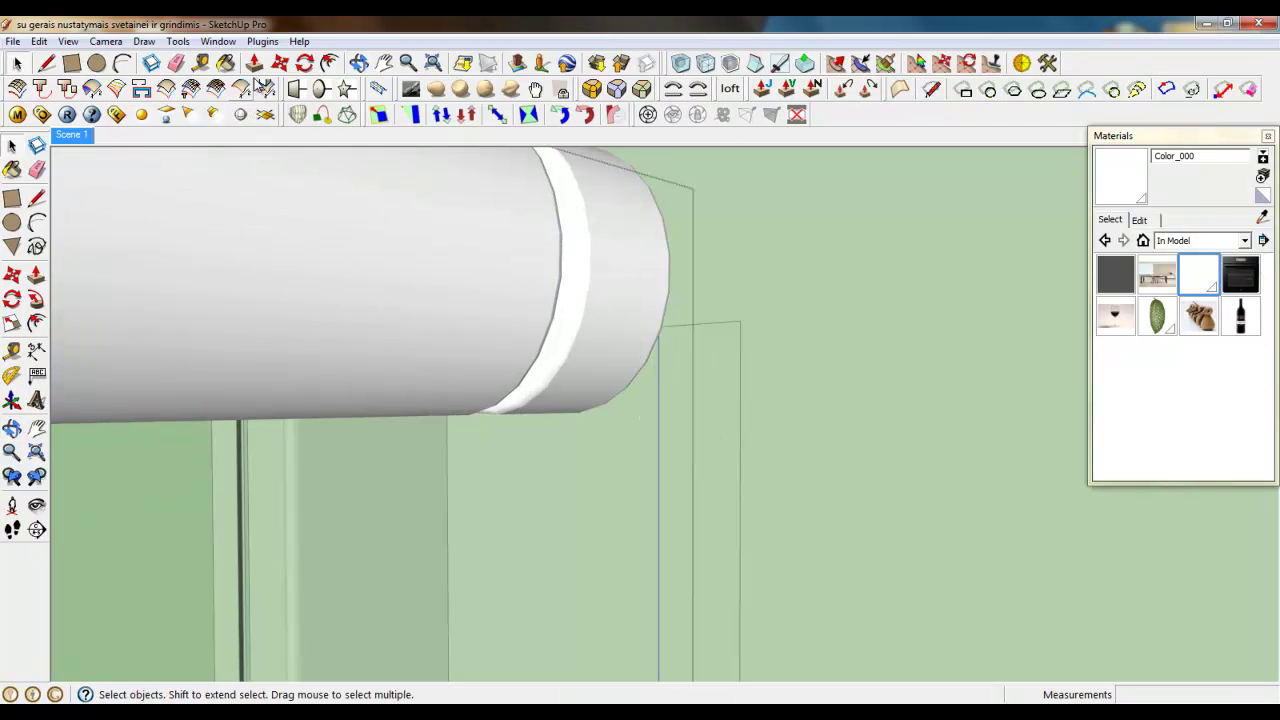
Move the whole strip by its upper corner from the side wall into the groove at the roller's end
{"action": "left_click", "coordinate": [120, 65]}
{"action": "scroll", "coordinate": [700, 345], "scroll_direction": "up", "scroll_amount": 3}
{"action": "middle_click_drag", "start_coordinate": [740, 357], "coordinate": [480, 270]}
{"action": "left_click", "coordinate": [45, 64]}
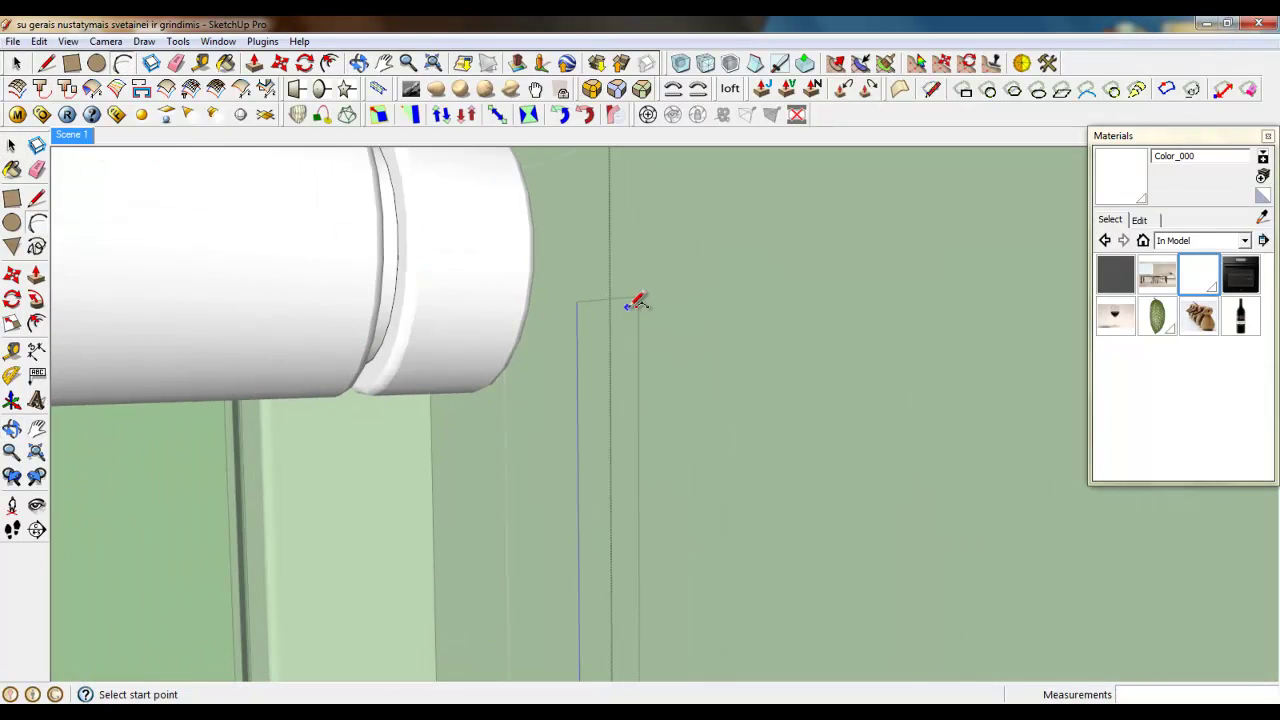
{"action": "left_click", "coordinate": [17, 64]}
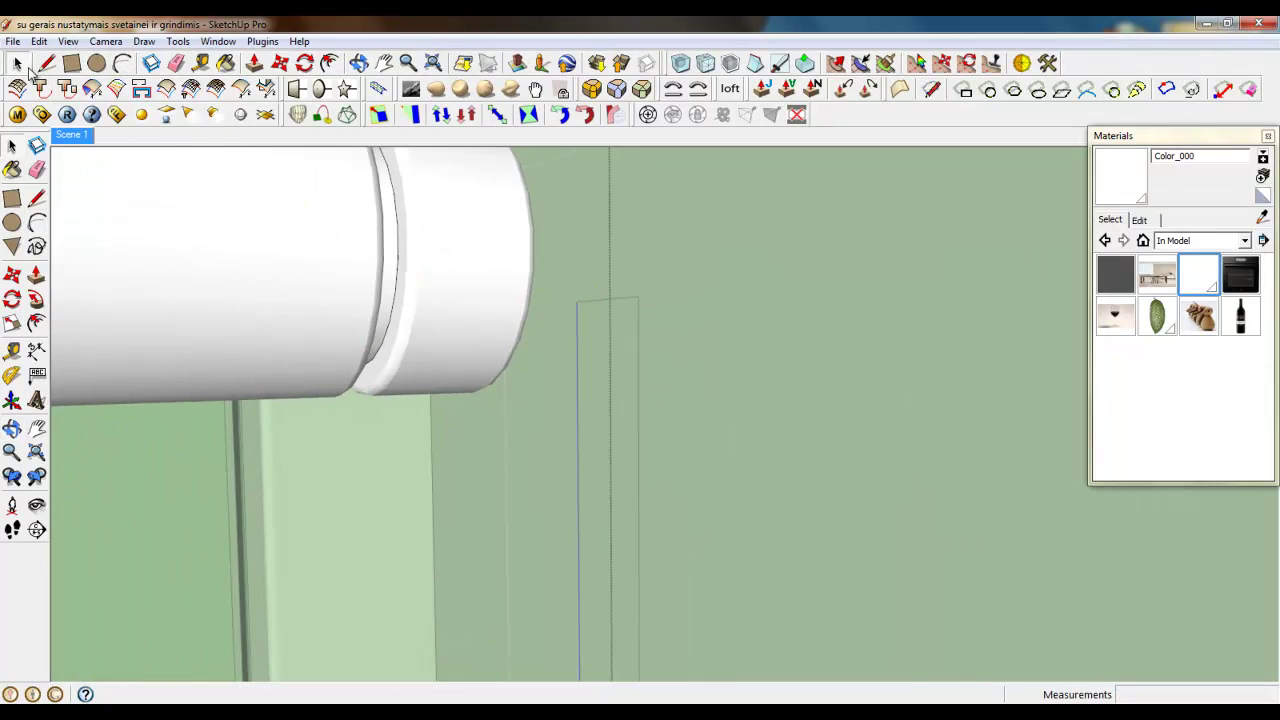
{"action": "left_click", "coordinate": [614, 296]}
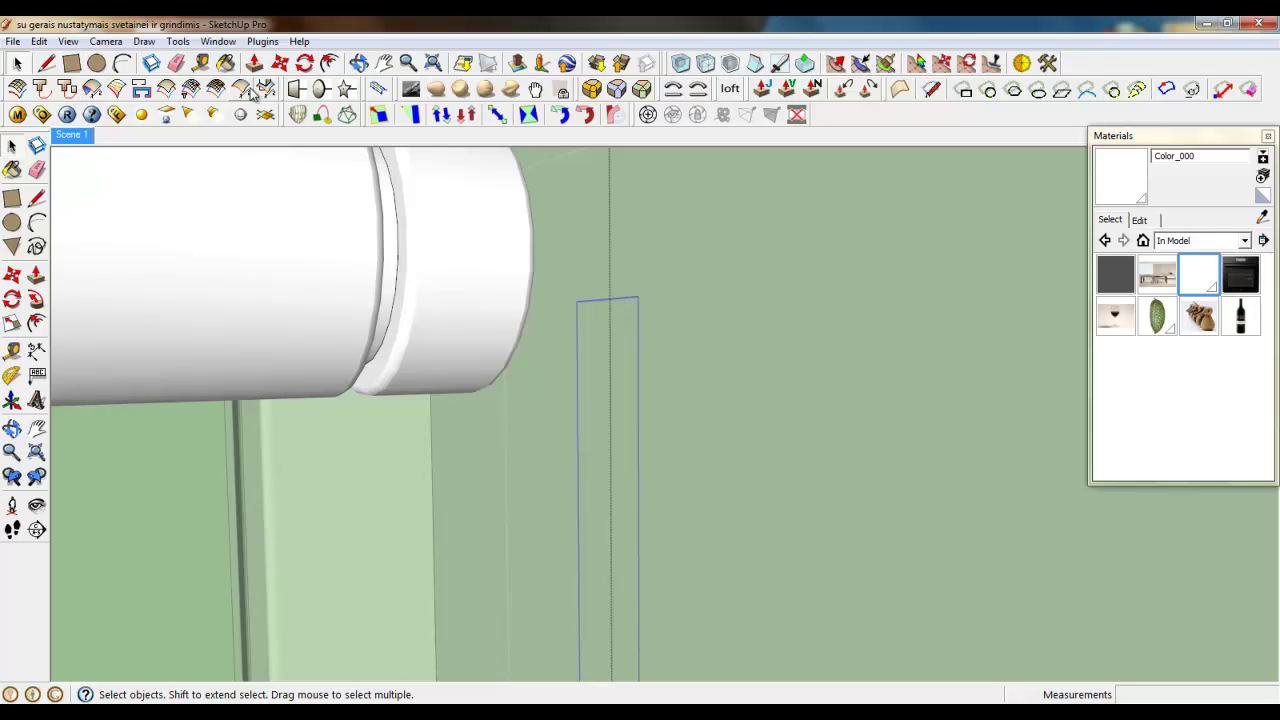
{"action": "left_click", "coordinate": [279, 63]}
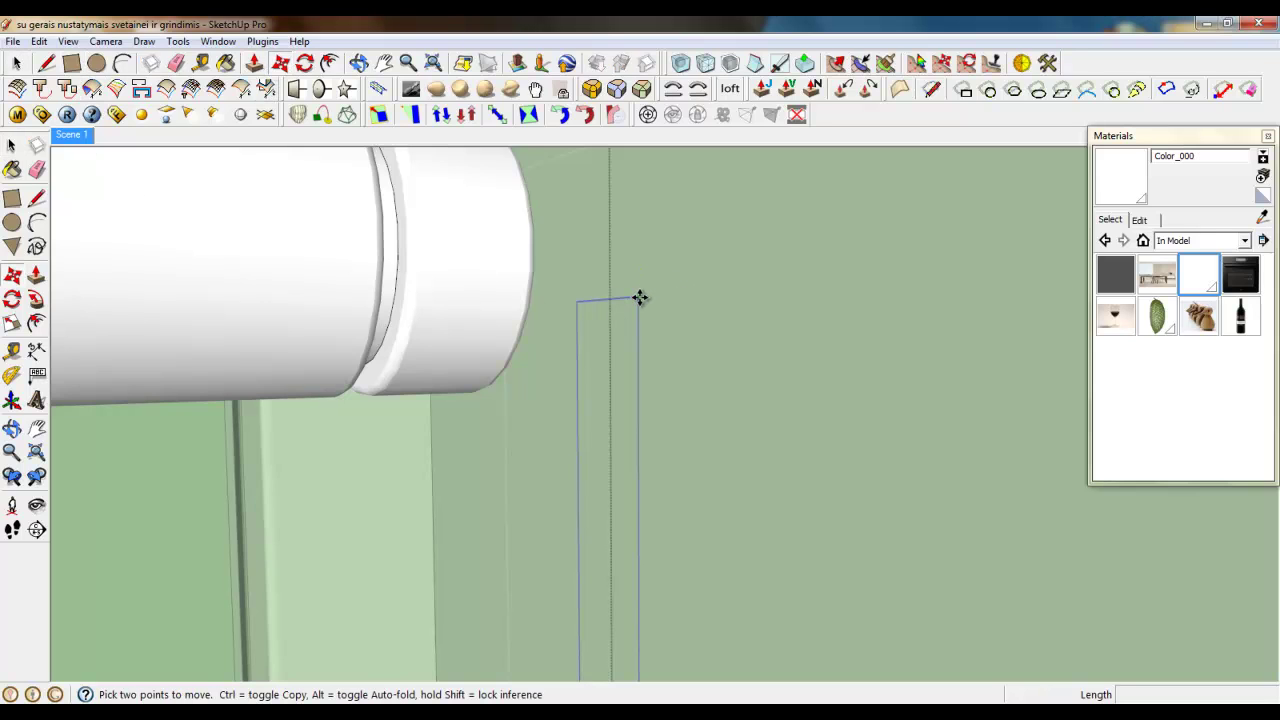
{"action": "left_click", "coordinate": [639, 298]}
{"action": "left_click", "coordinate": [390, 270]}
{"action": "scroll", "coordinate": [427, 238], "scroll_direction": "down", "scroll_amount": 4}
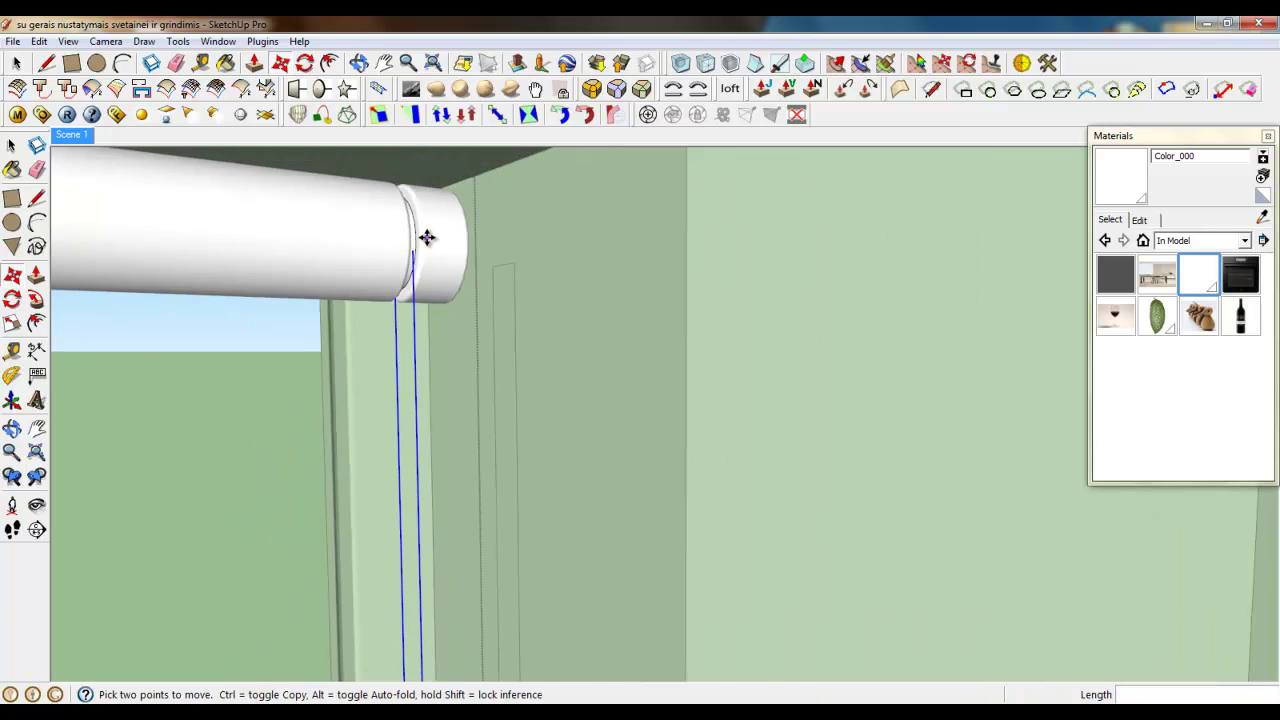
Draw a half-round arc across the strip's lower end, bulging downward between its two long edges
{"action": "middle_click_drag", "start_coordinate": [427, 238], "coordinate": [374, 246]}
{"action": "scroll", "coordinate": [517, 243], "scroll_direction": "down", "scroll_amount": 5}
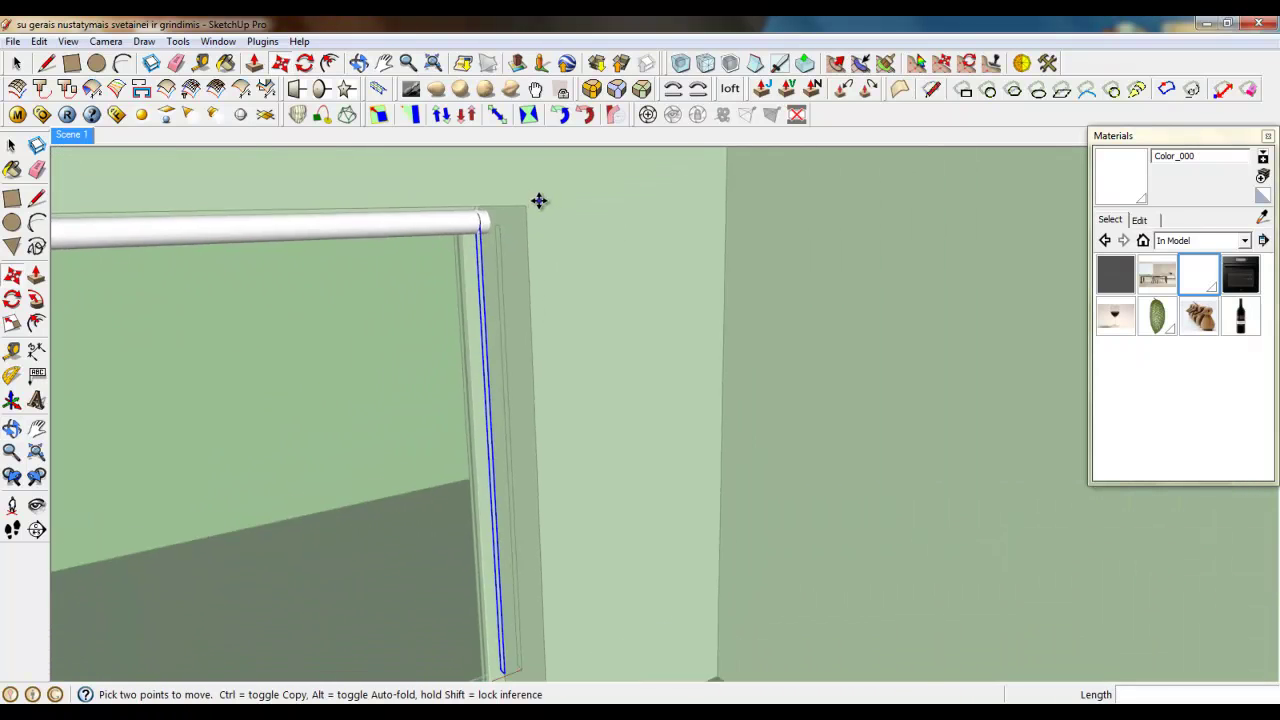
{"action": "scroll", "coordinate": [539, 201], "scroll_direction": "down", "scroll_amount": 3}
{"action": "left_click", "coordinate": [46, 63]}
{"action": "scroll", "coordinate": [477, 526], "scroll_direction": "up", "scroll_amount": 6}
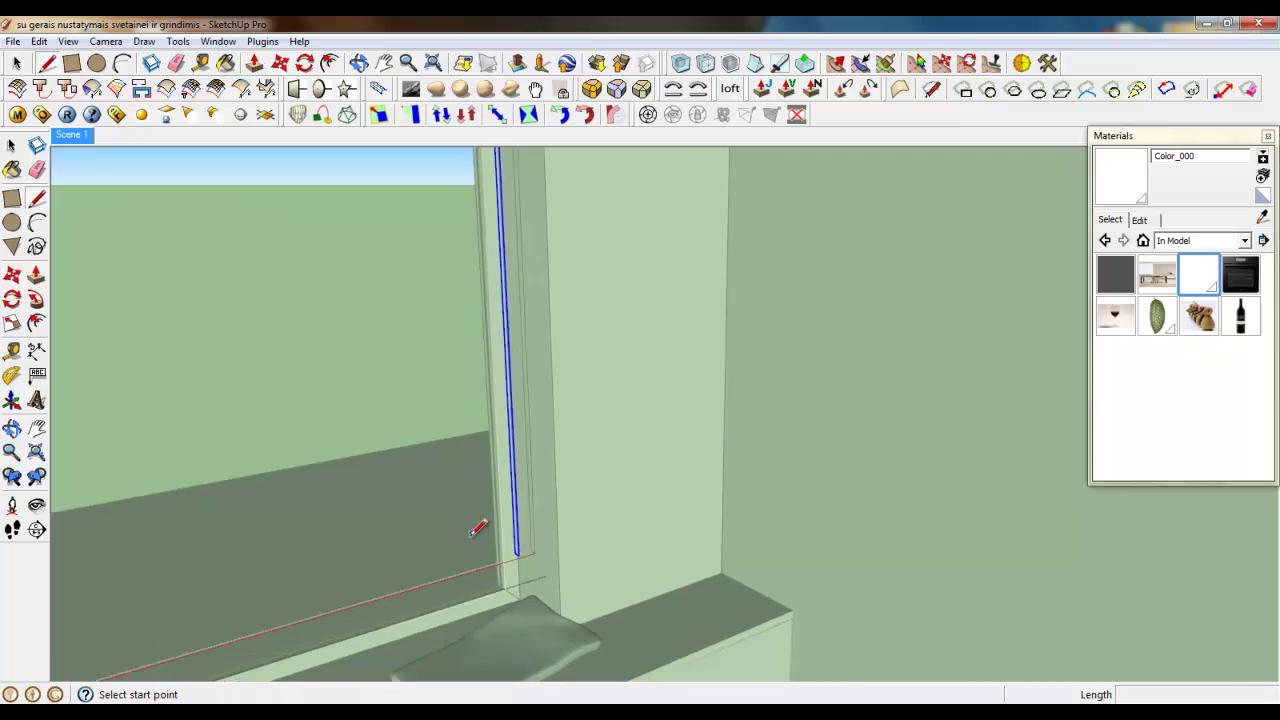
{"action": "middle_click_drag", "start_coordinate": [557, 543], "coordinate": [343, 317]}
{"action": "left_click", "coordinate": [122, 63]}
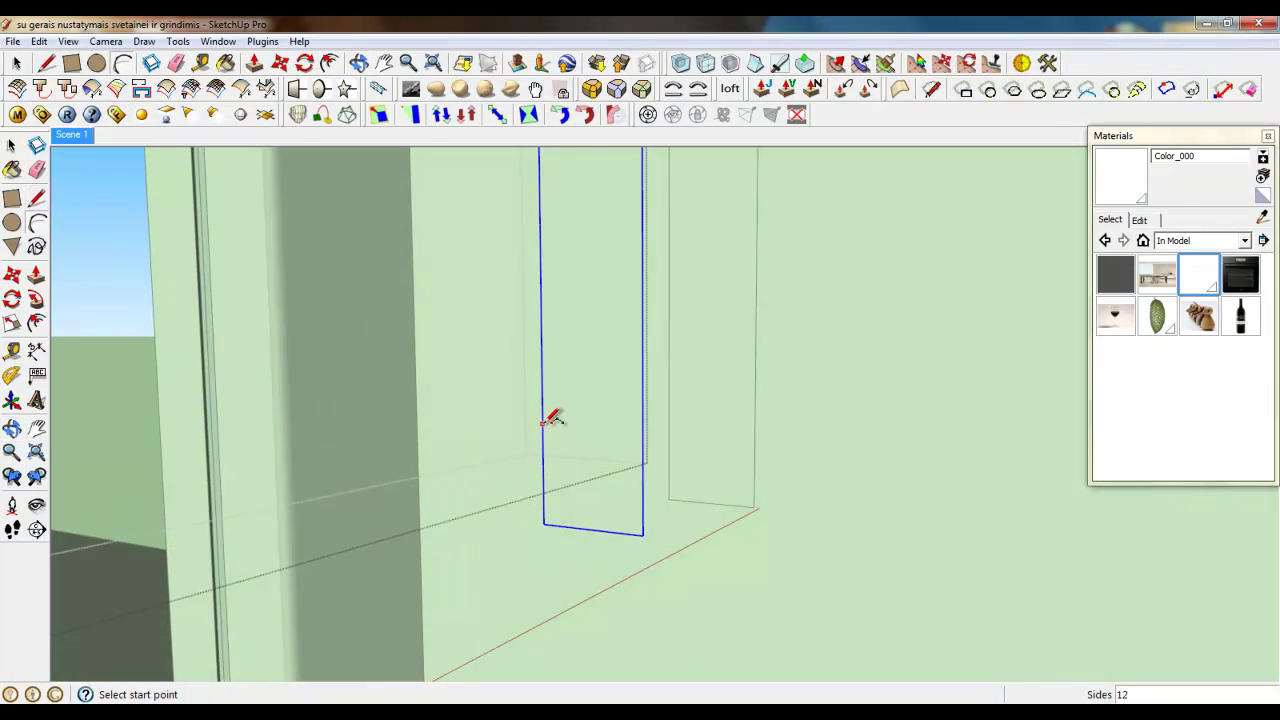
{"action": "left_click", "coordinate": [643, 428]}
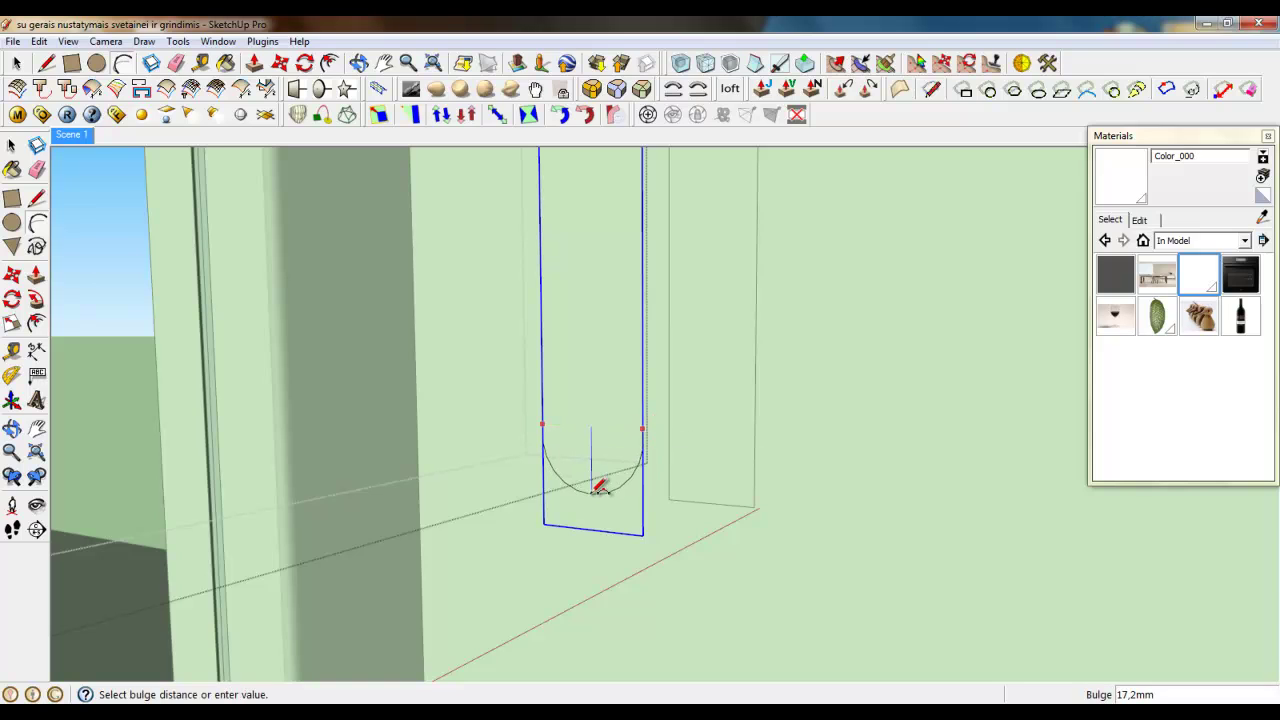
{"action": "left_click", "coordinate": [597, 478]}
Erase the strip's square lower corners and bottom edge below the half-round arc
{"action": "left_click", "coordinate": [18, 65]}
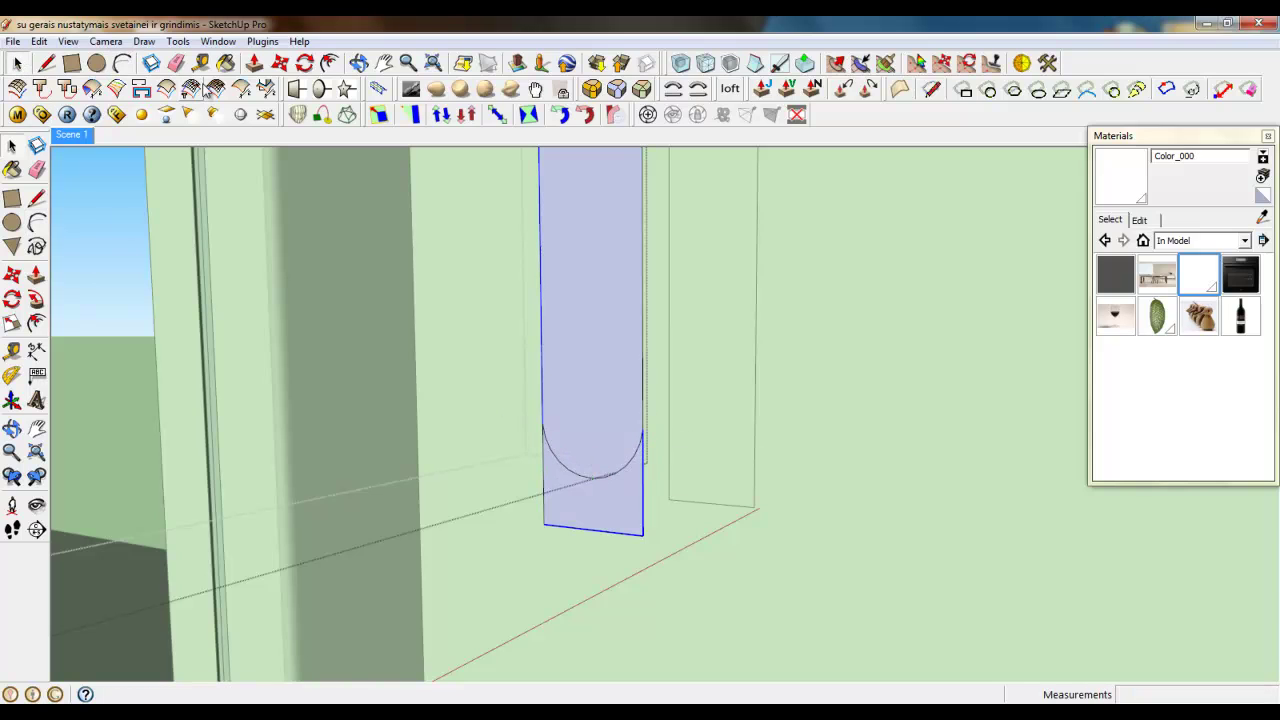
{"action": "left_click", "coordinate": [175, 63]}
{"action": "left_click_drag", "start_coordinate": [618, 508], "coordinate": [645, 477]}
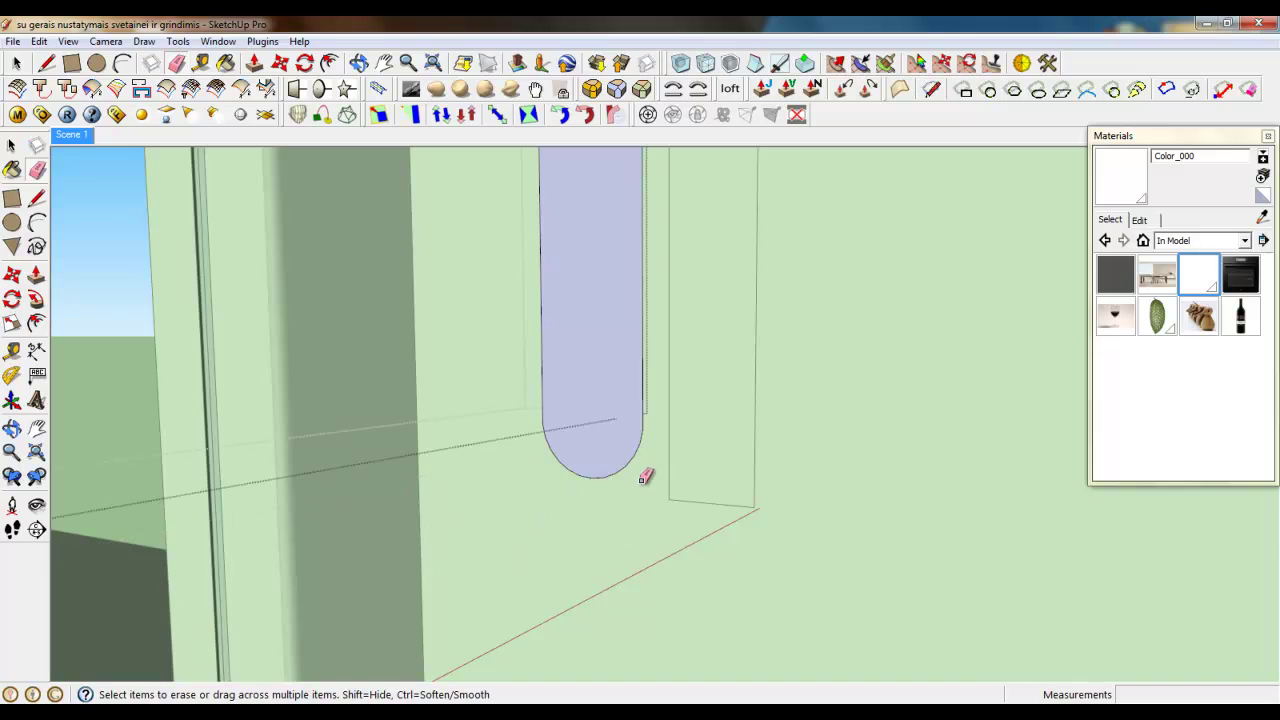
{"action": "left_click", "coordinate": [254, 63]}
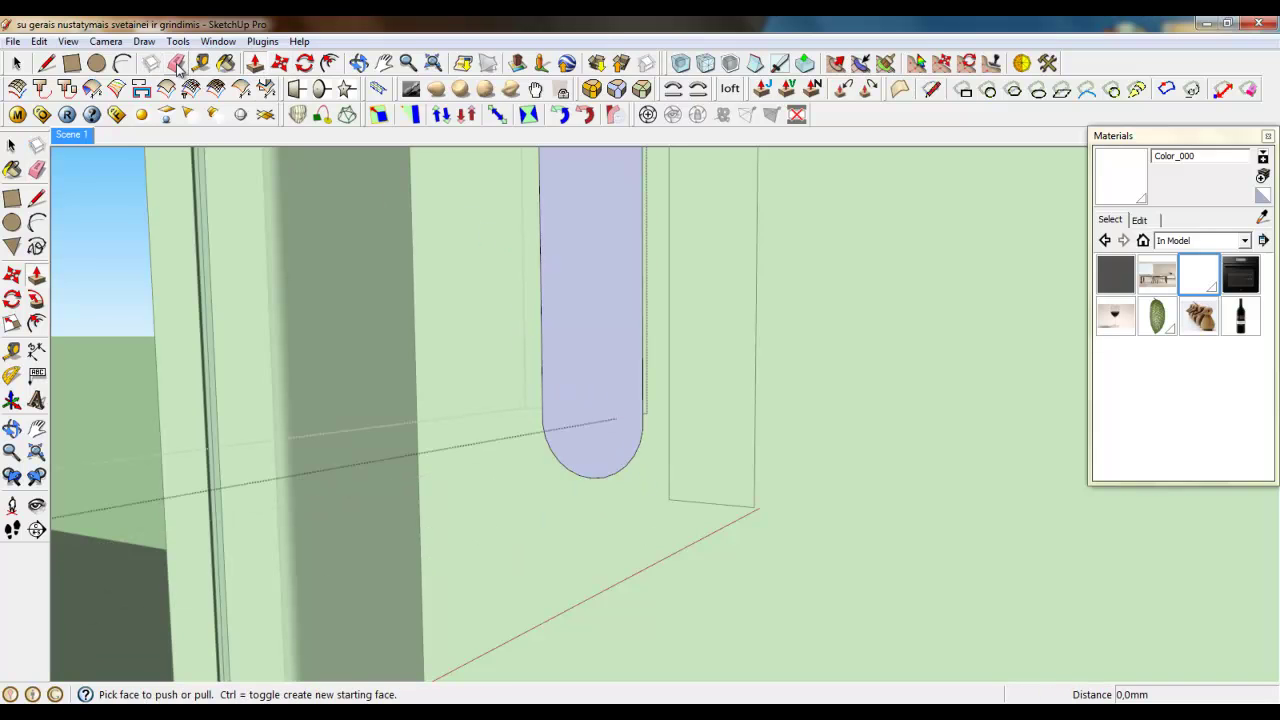
Draw a slightly inward-bowed arc along one long side of the strip, from its rounded lower end up to the roller's groove
{"action": "key", "text": "a"}
{"action": "left_click", "coordinate": [643, 427]}
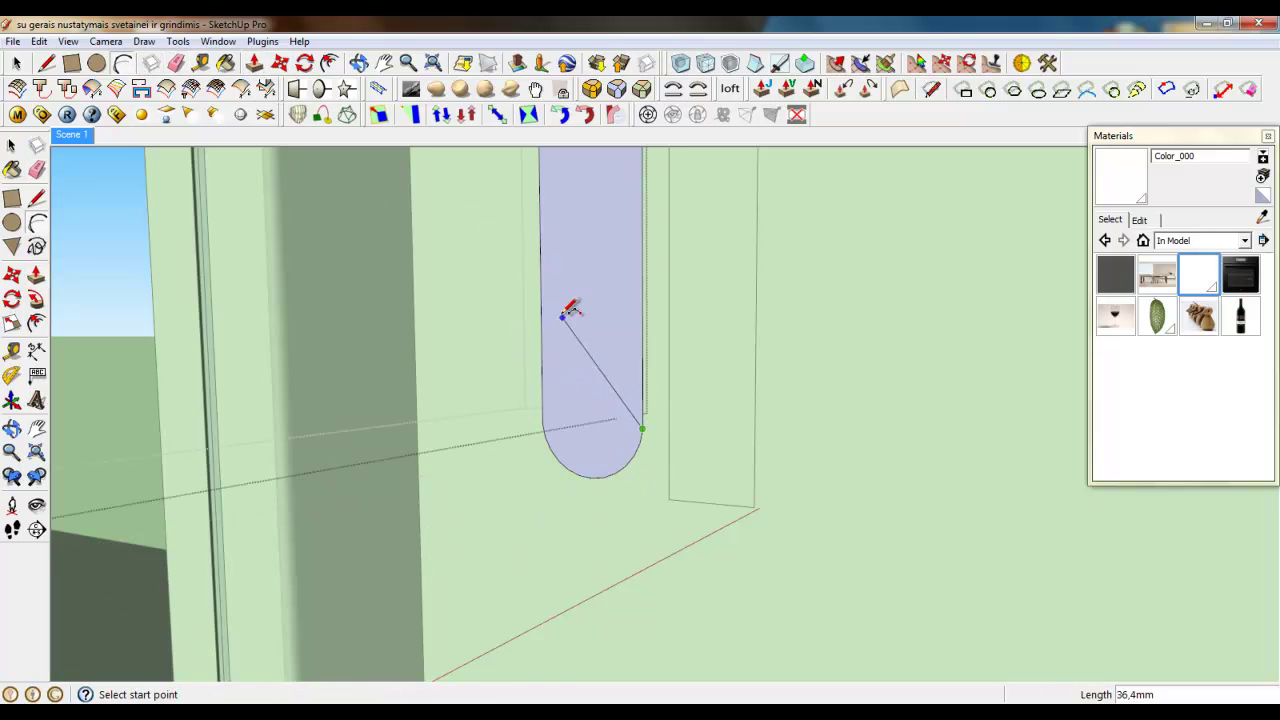
{"action": "middle_click_drag", "start_coordinate": [562, 315], "coordinate": [506, 636]}
{"action": "scroll", "coordinate": [518, 655], "scroll_direction": "down", "scroll_amount": 9}
{"action": "scroll", "coordinate": [576, 436], "scroll_direction": "up", "scroll_amount": 3}
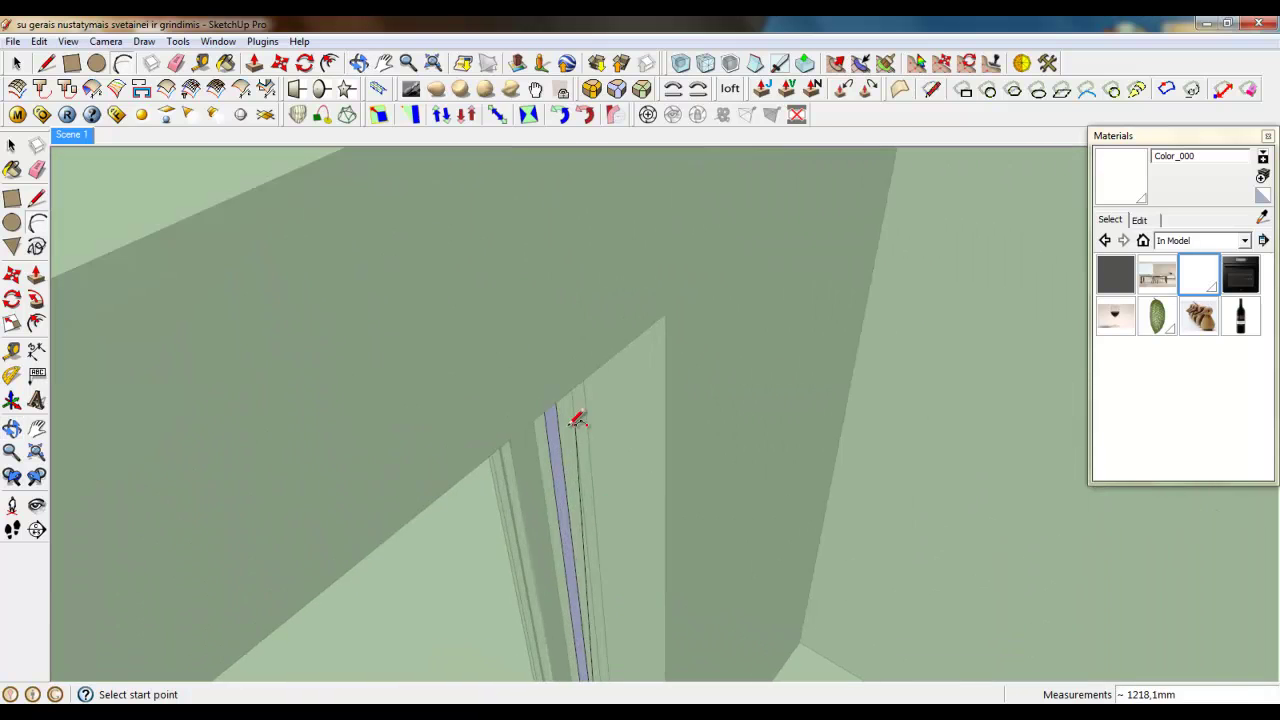
{"action": "middle_click_drag", "start_coordinate": [571, 426], "coordinate": [541, 239]}
{"action": "scroll", "coordinate": [555, 302], "scroll_direction": "up", "scroll_amount": 7}
{"action": "left_click", "coordinate": [586, 319]}
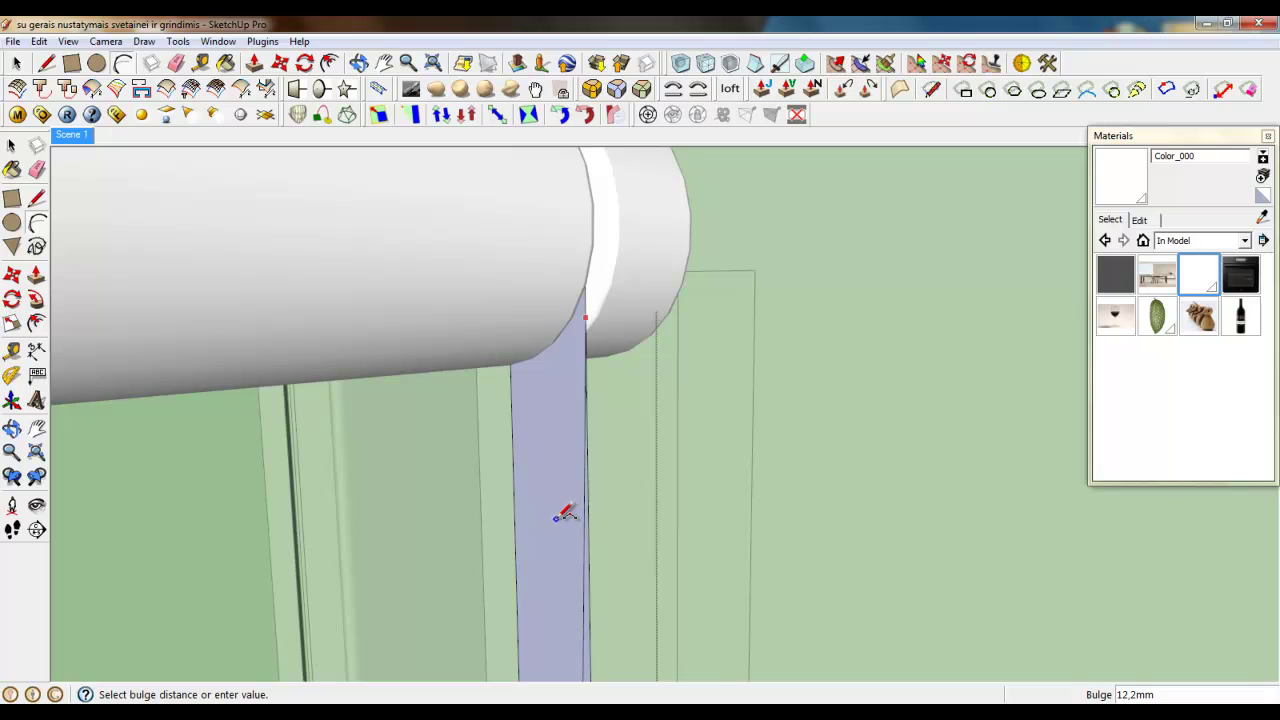
{"action": "left_click", "coordinate": [574, 470]}
Erase the straight long edge beside the bowed arc so the arc bounds the strip
{"action": "scroll", "coordinate": [556, 322], "scroll_direction": "down", "scroll_amount": 7}
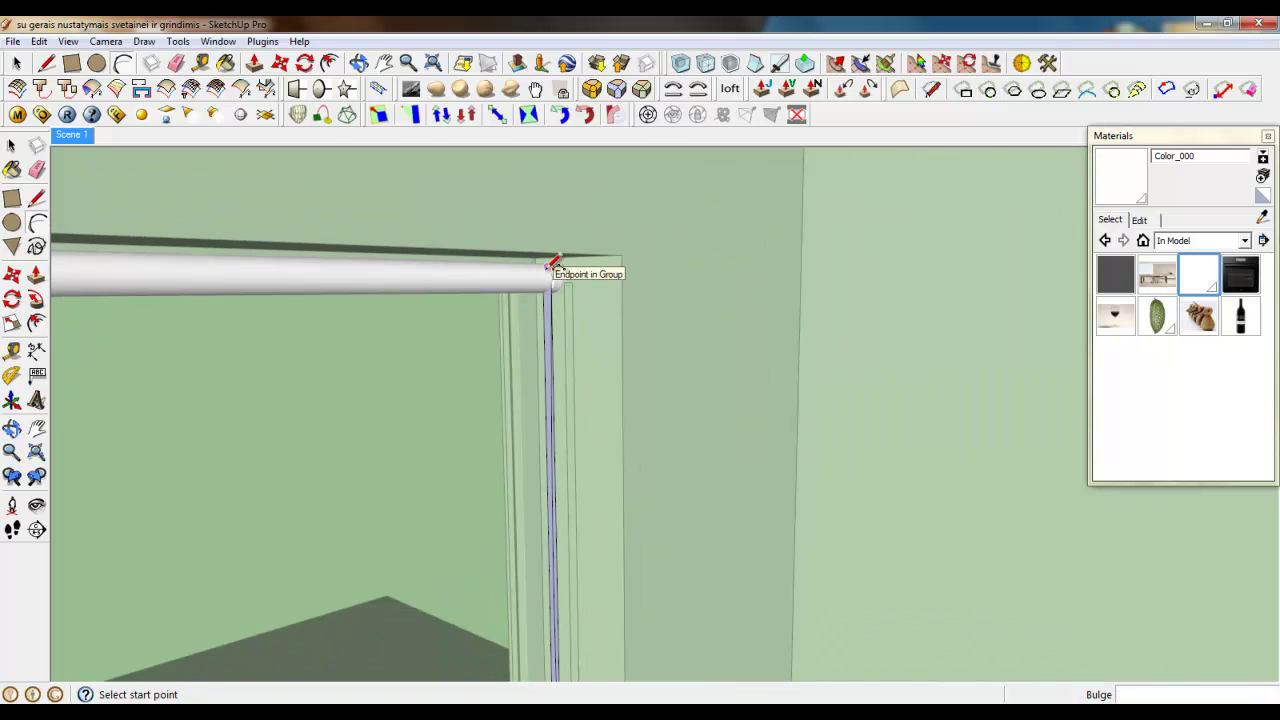
{"action": "left_click", "coordinate": [176, 64]}
{"action": "scroll", "coordinate": [548, 540], "scroll_direction": "up", "scroll_amount": 5}
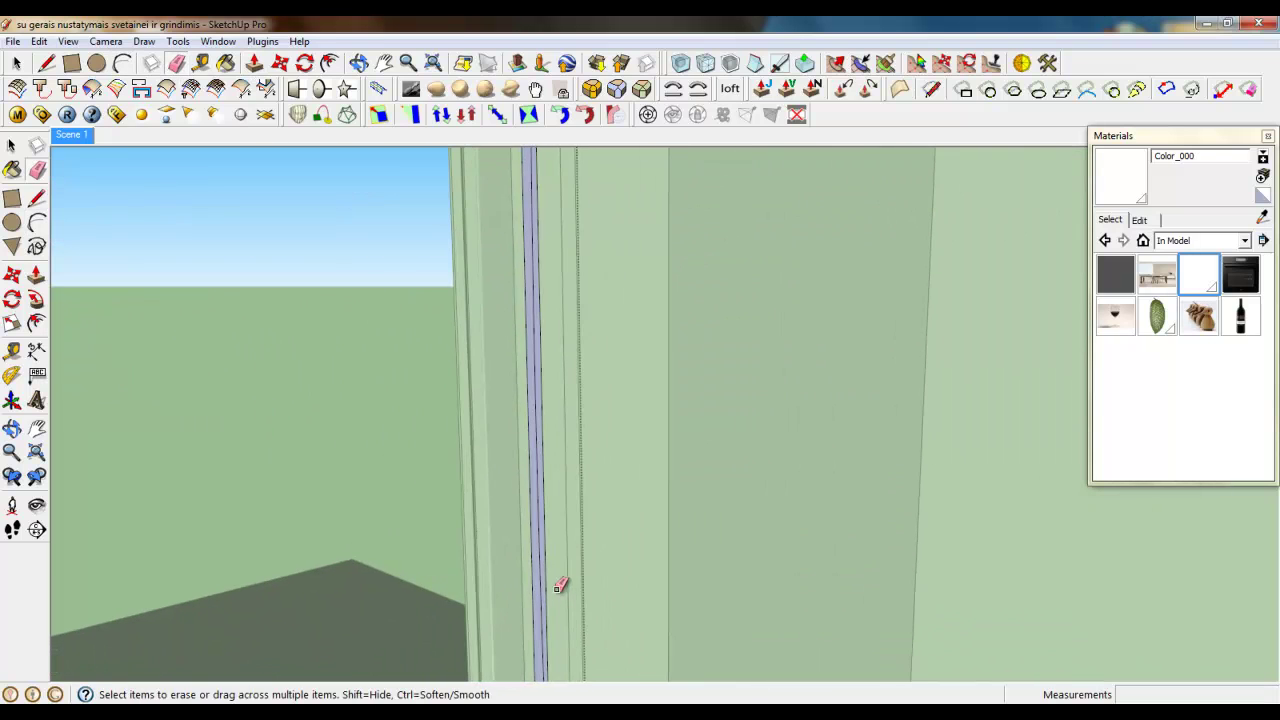
{"action": "middle_click_drag", "start_coordinate": [550, 552], "coordinate": [470, 552], "text": "shift"}
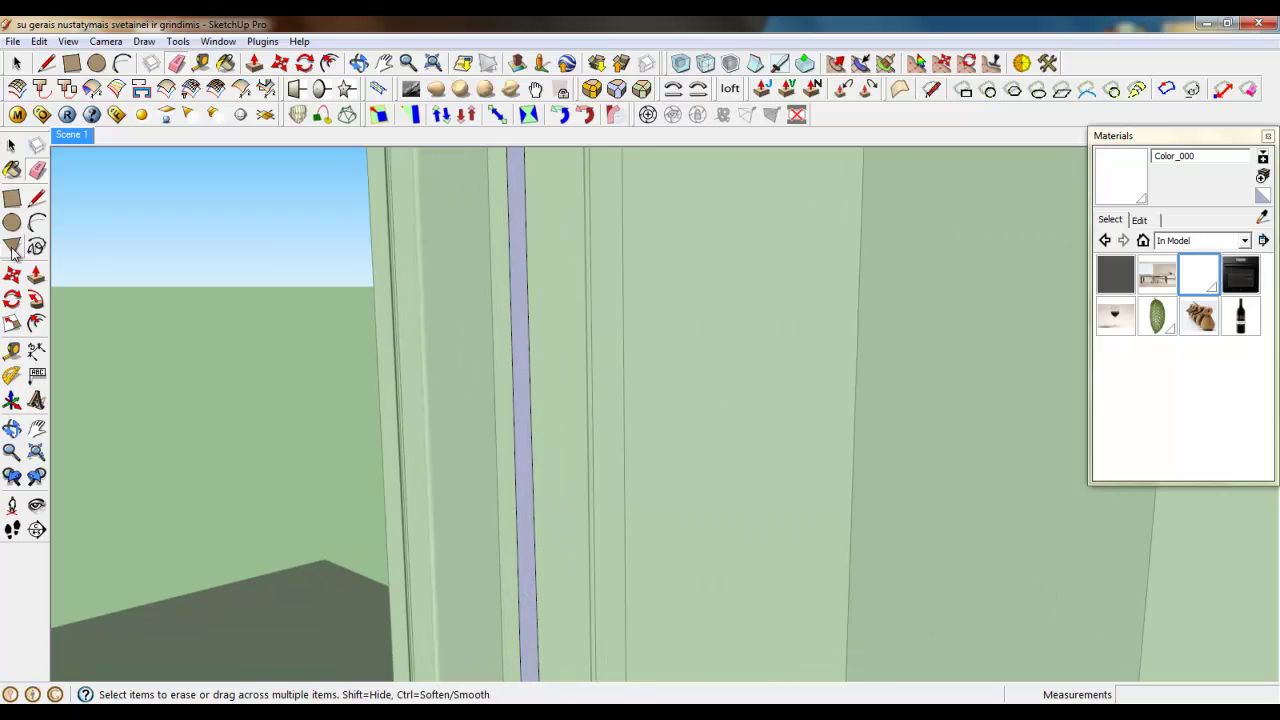
Delete the strip's face and select its outline loop hanging from the roller
{"action": "left_click", "coordinate": [15, 66]}
{"action": "middle_click_drag", "start_coordinate": [523, 437], "coordinate": [566, 378], "text": "shift"}
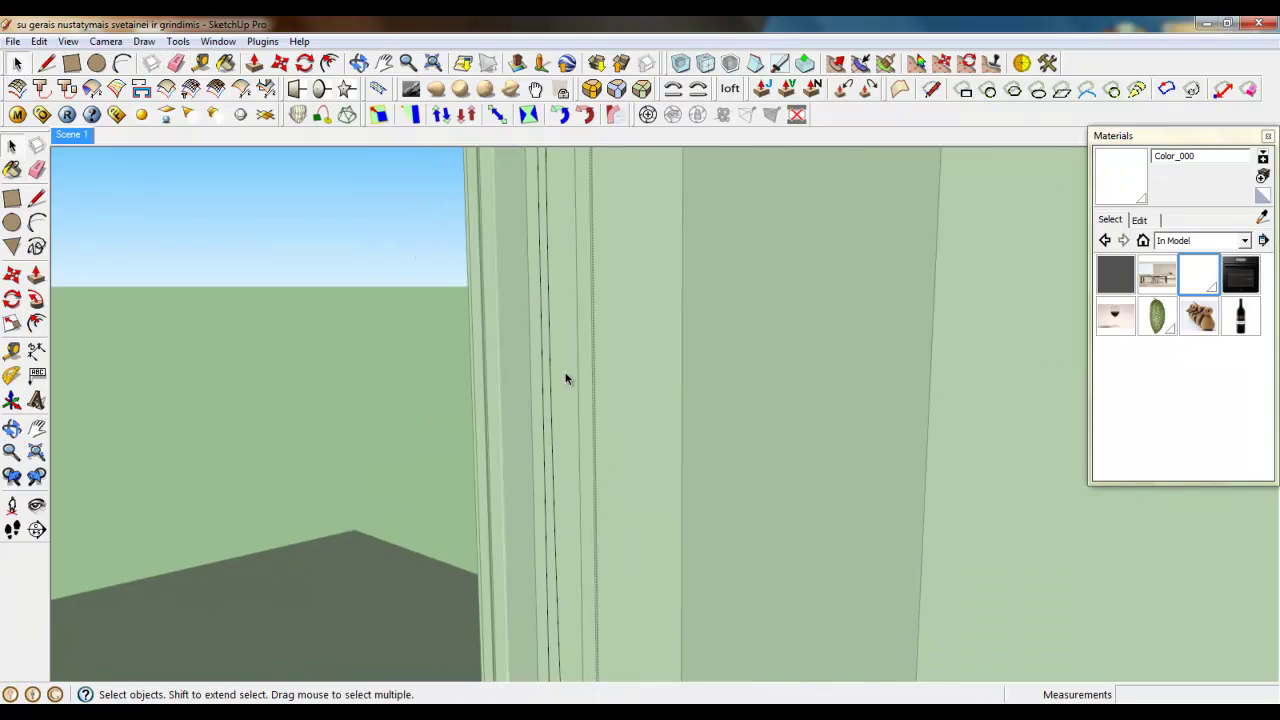
{"action": "scroll", "coordinate": [563, 530], "scroll_direction": "down", "scroll_amount": 3}
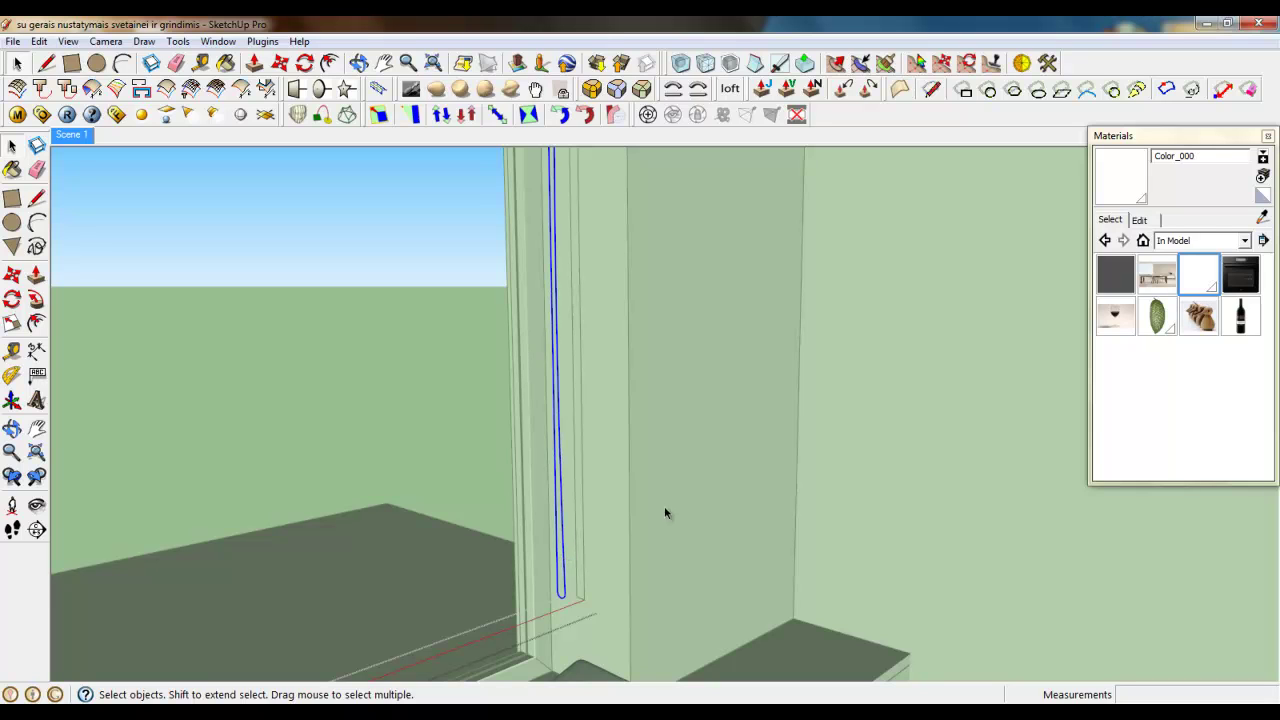
Run Pipe Along Path on the cord outline with a 3 mm outside diameter, 0 mm inside diameter and 12 circle segments
{"action": "scroll", "coordinate": [657, 397], "scroll_direction": "up", "scroll_amount": 3}
{"action": "scroll", "coordinate": [666, 334], "scroll_direction": "down", "scroll_amount": 3}
{"action": "middle_click_drag", "start_coordinate": [631, 334], "coordinate": [491, 325]}
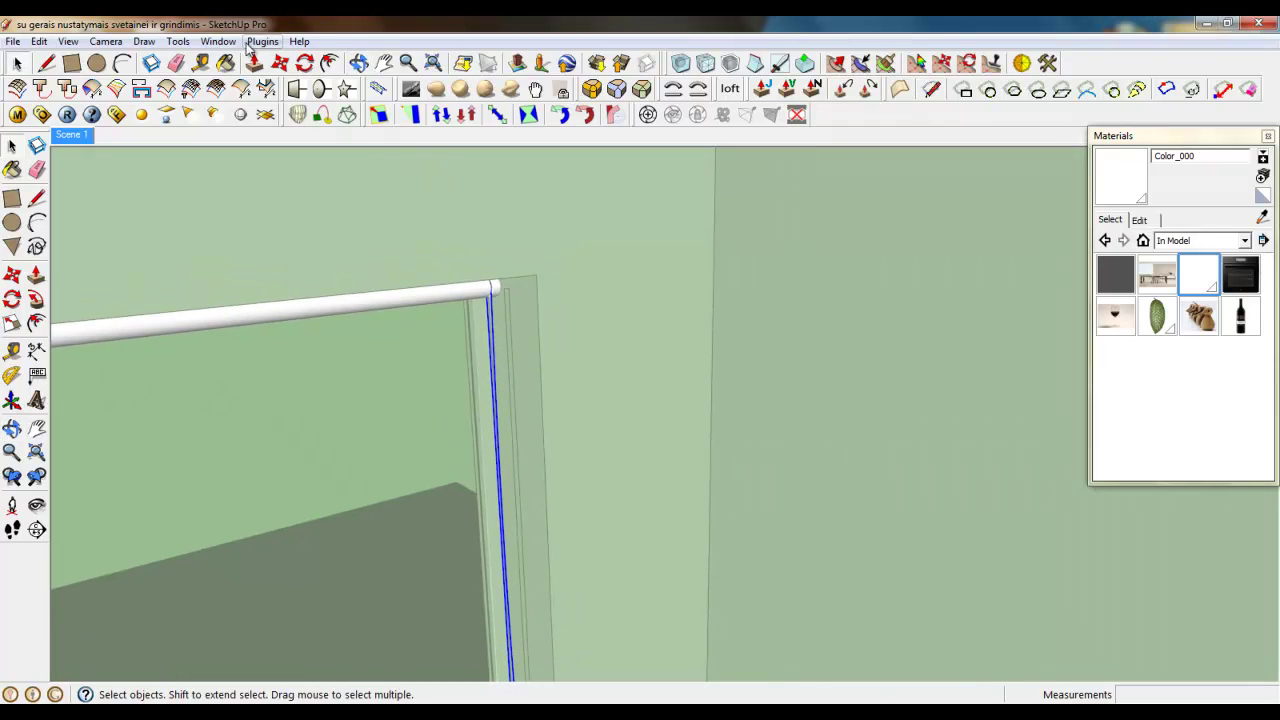
{"action": "left_click", "coordinate": [260, 41]}
{"action": "left_click", "coordinate": [286, 206]}
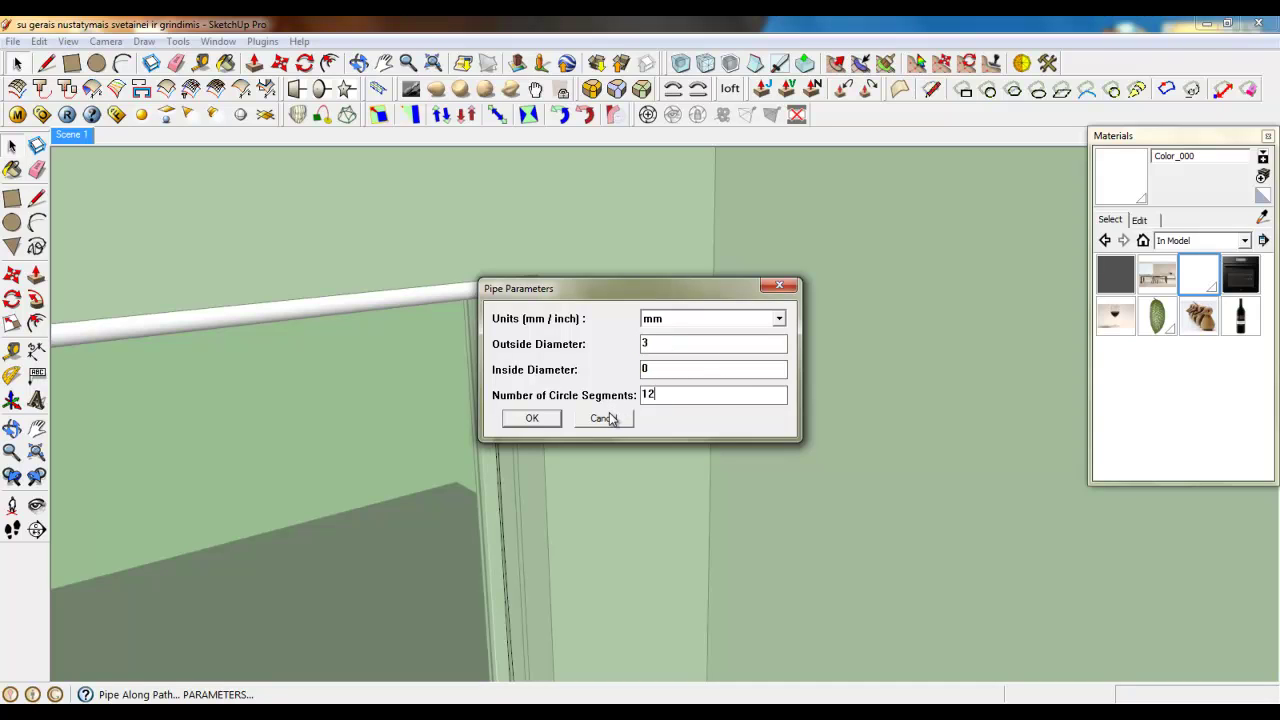
{"action": "left_click", "coordinate": [531, 418]}
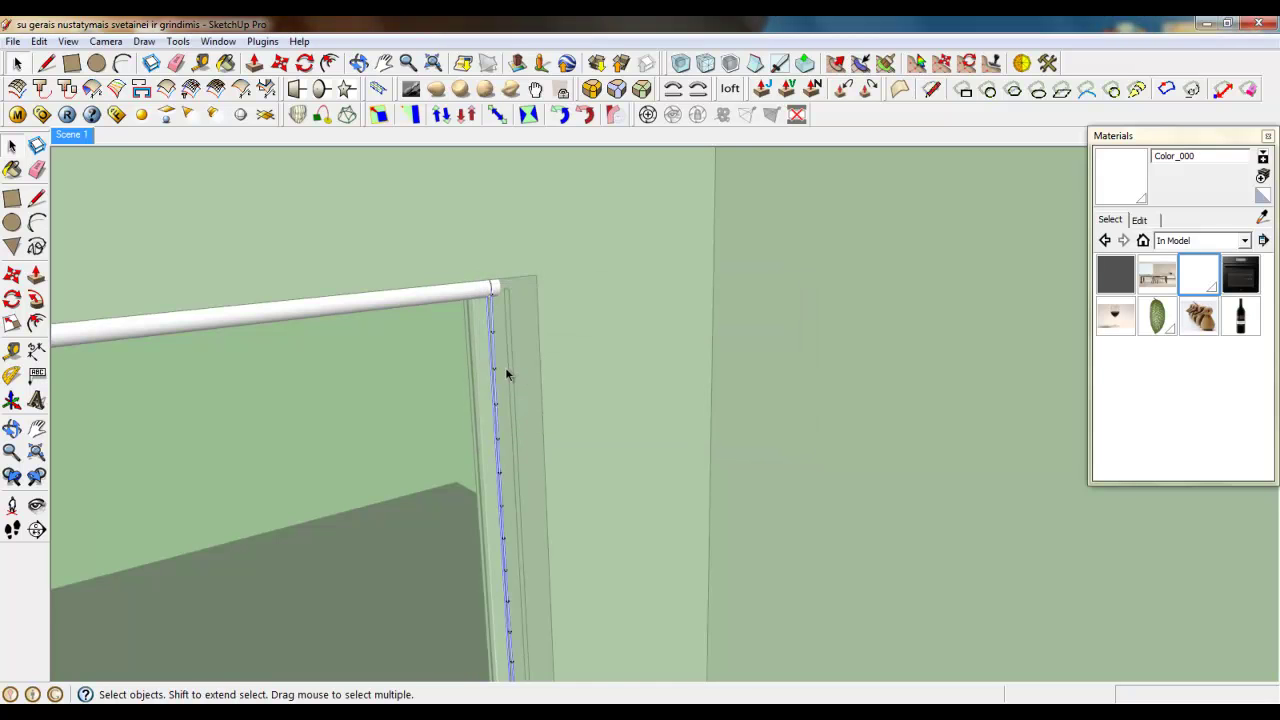
{"action": "middle_click_drag", "start_coordinate": [509, 371], "coordinate": [420, 386]}
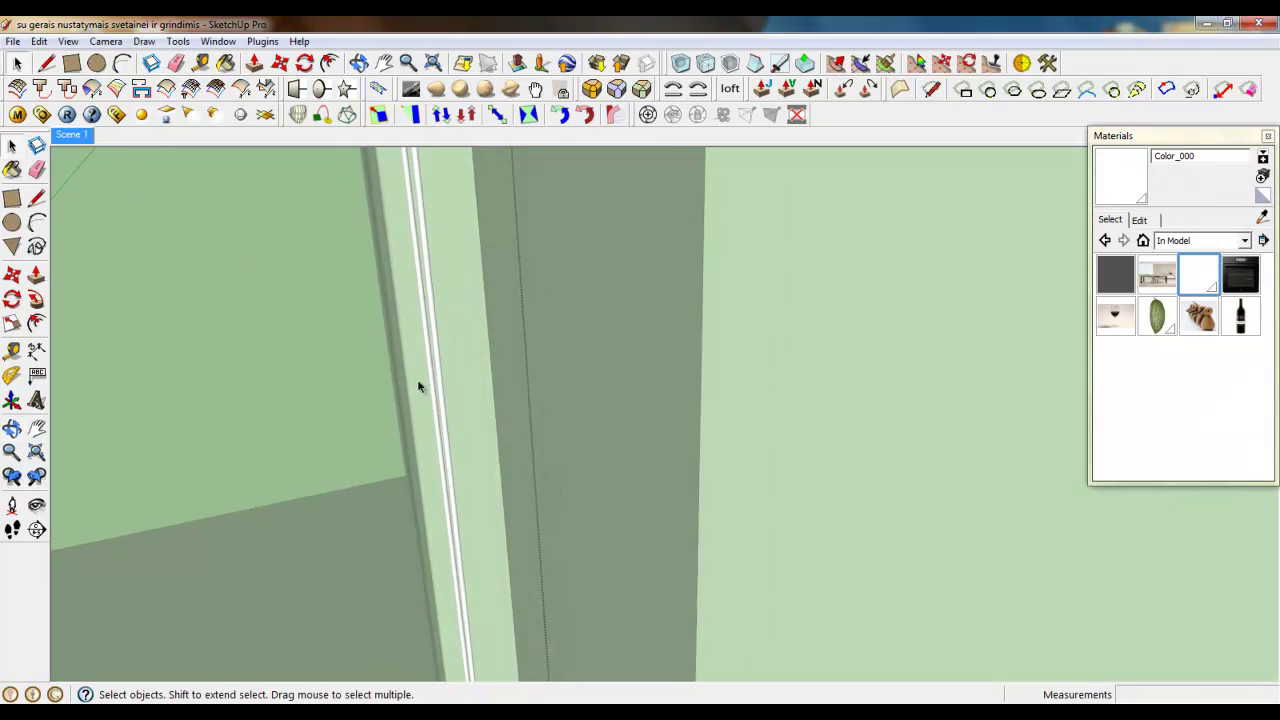
Close the roller blind group to leave its editing mode
{"action": "scroll", "coordinate": [574, 363], "scroll_direction": "down", "scroll_amount": 3}
{"action": "right_click", "coordinate": [585, 272]}
{"action": "left_click", "coordinate": [638, 283]}
{"action": "scroll", "coordinate": [660, 295], "scroll_direction": "down", "scroll_amount": 5}
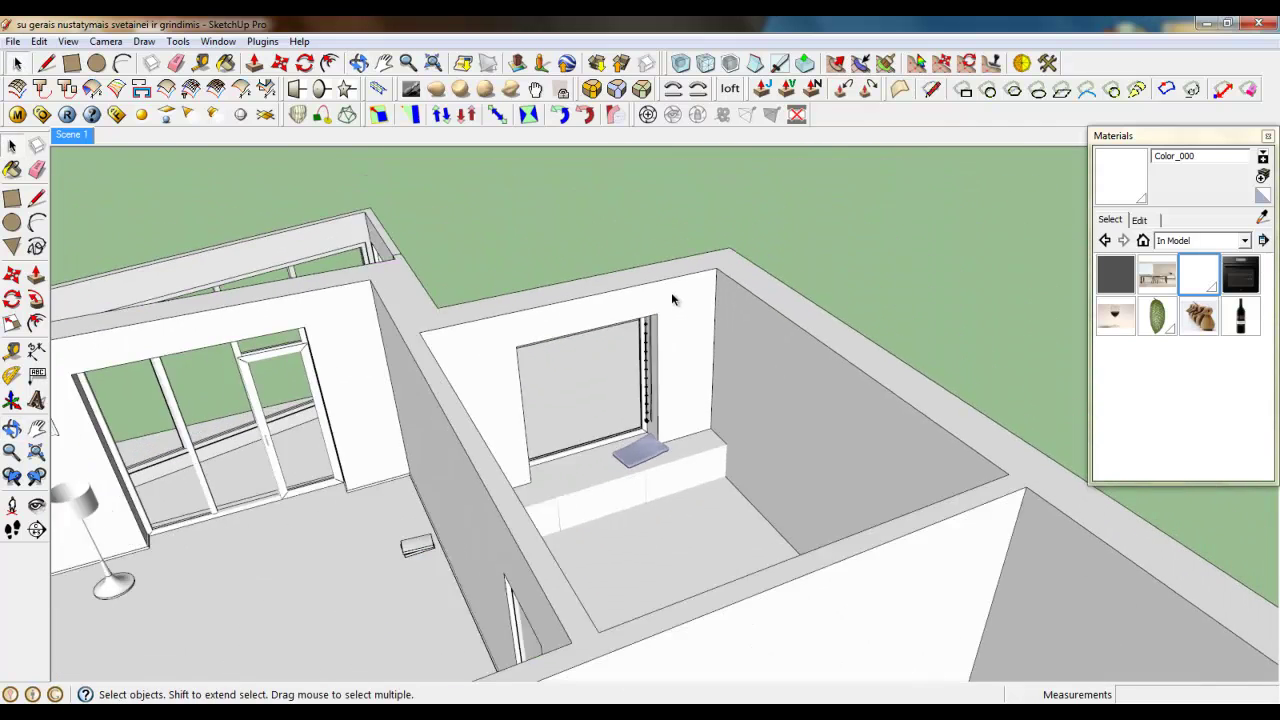
Examine the window bench, its cover and the roller blind with its pull cord in the room
{"action": "middle_click_drag", "start_coordinate": [671, 292], "coordinate": [600, 400]}
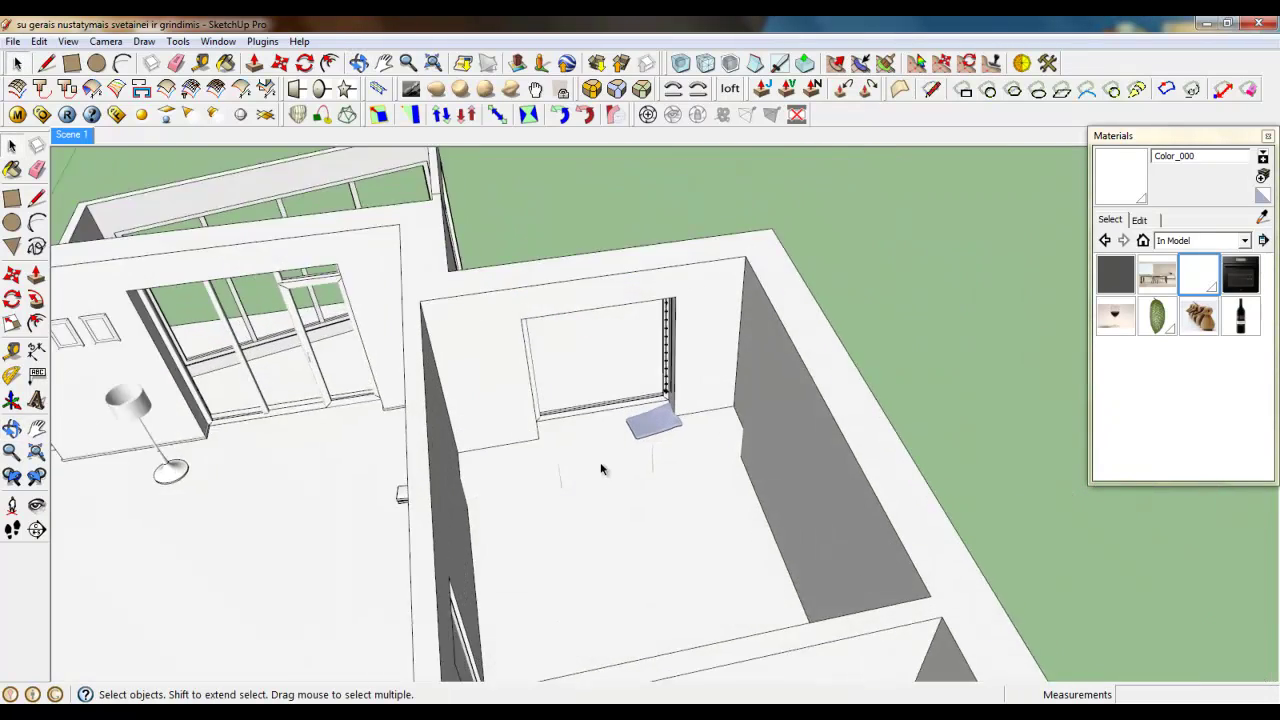
{"action": "scroll", "coordinate": [587, 422], "scroll_direction": "up", "scroll_amount": 5}
{"action": "left_click", "coordinate": [587, 422]}
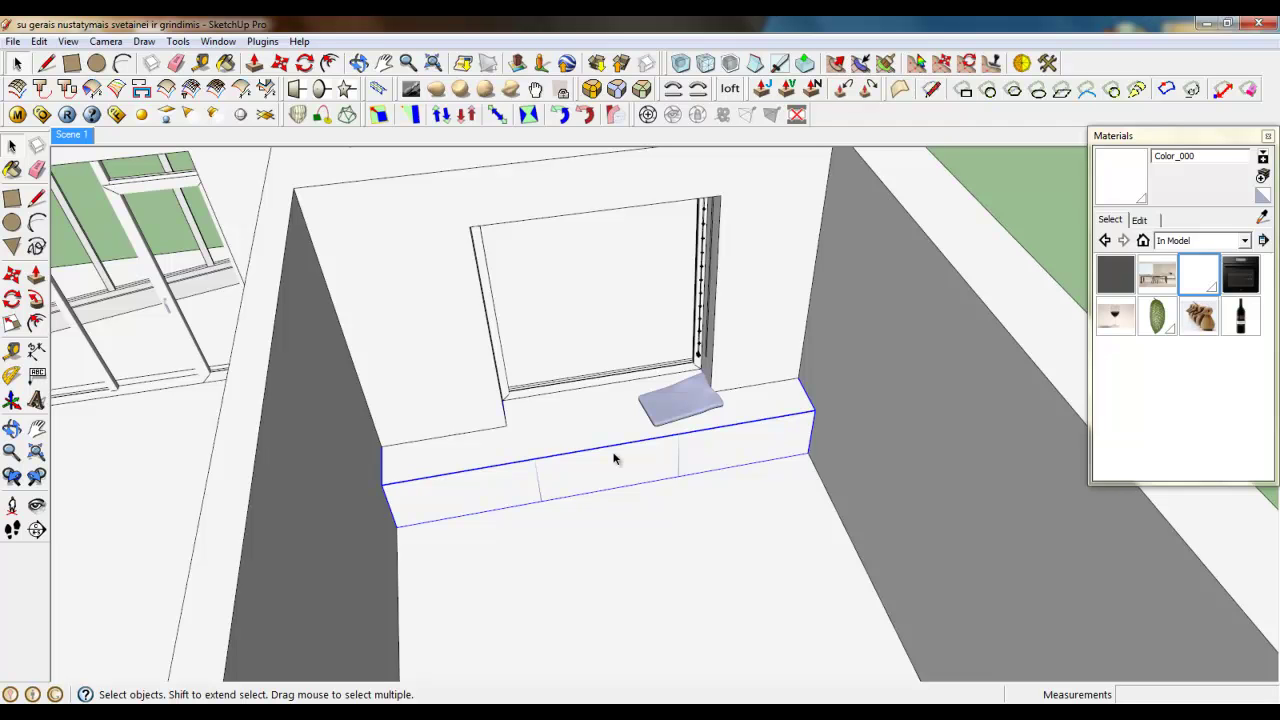
{"action": "left_click", "coordinate": [645, 415]}
{"action": "scroll", "coordinate": [703, 424], "scroll_direction": "down", "scroll_amount": 3}
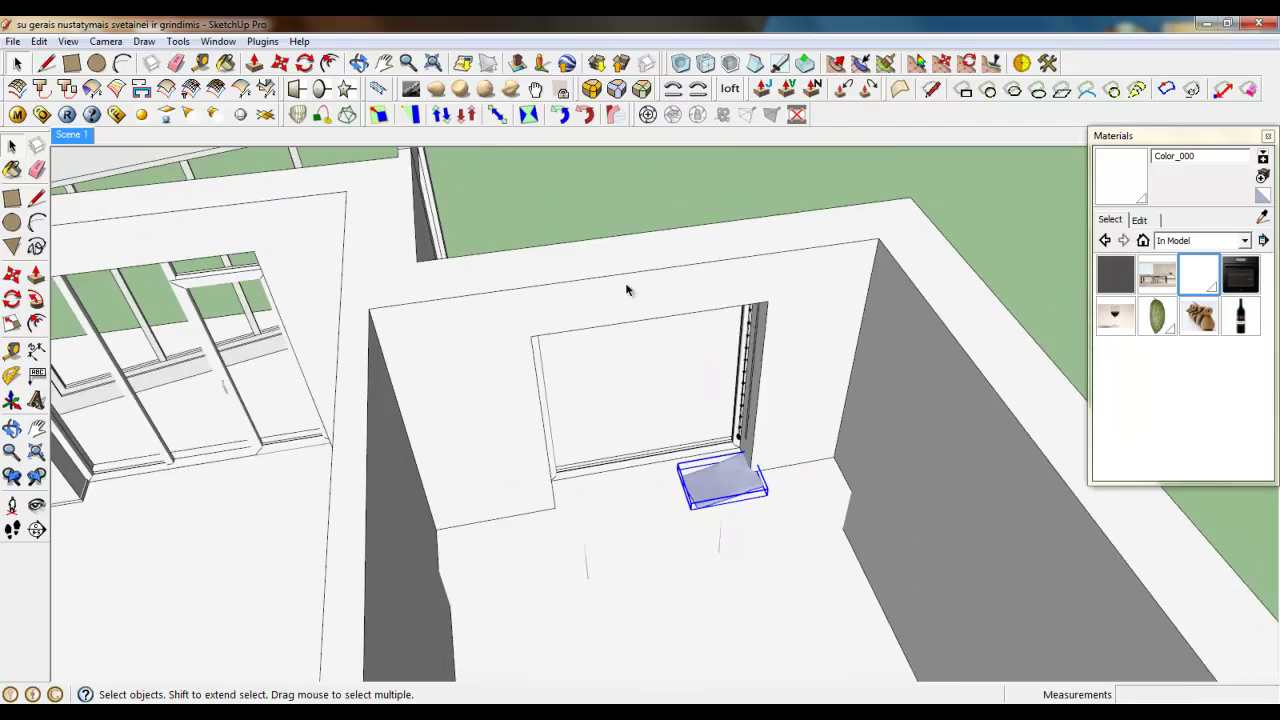
{"action": "middle_click_drag", "start_coordinate": [703, 424], "coordinate": [735, 305]}
{"action": "left_click", "coordinate": [757, 303]}
{"action": "scroll", "coordinate": [797, 328], "scroll_direction": "down", "scroll_amount": 4}
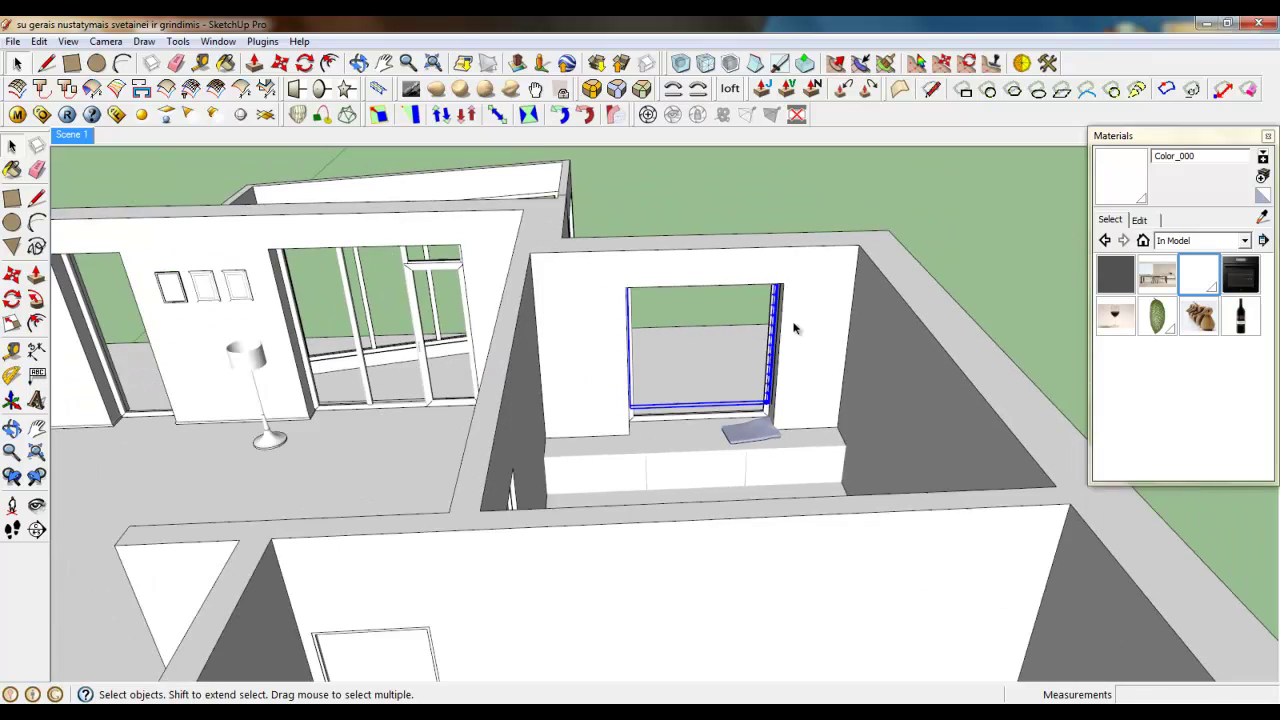
Move the two stacked books from the neighbouring room's wall to the window bench beside the uneven cover
{"action": "middle_click_drag", "start_coordinate": [546, 386], "coordinate": [723, 403]}
{"action": "scroll", "coordinate": [587, 512], "scroll_direction": "up", "scroll_amount": 2}
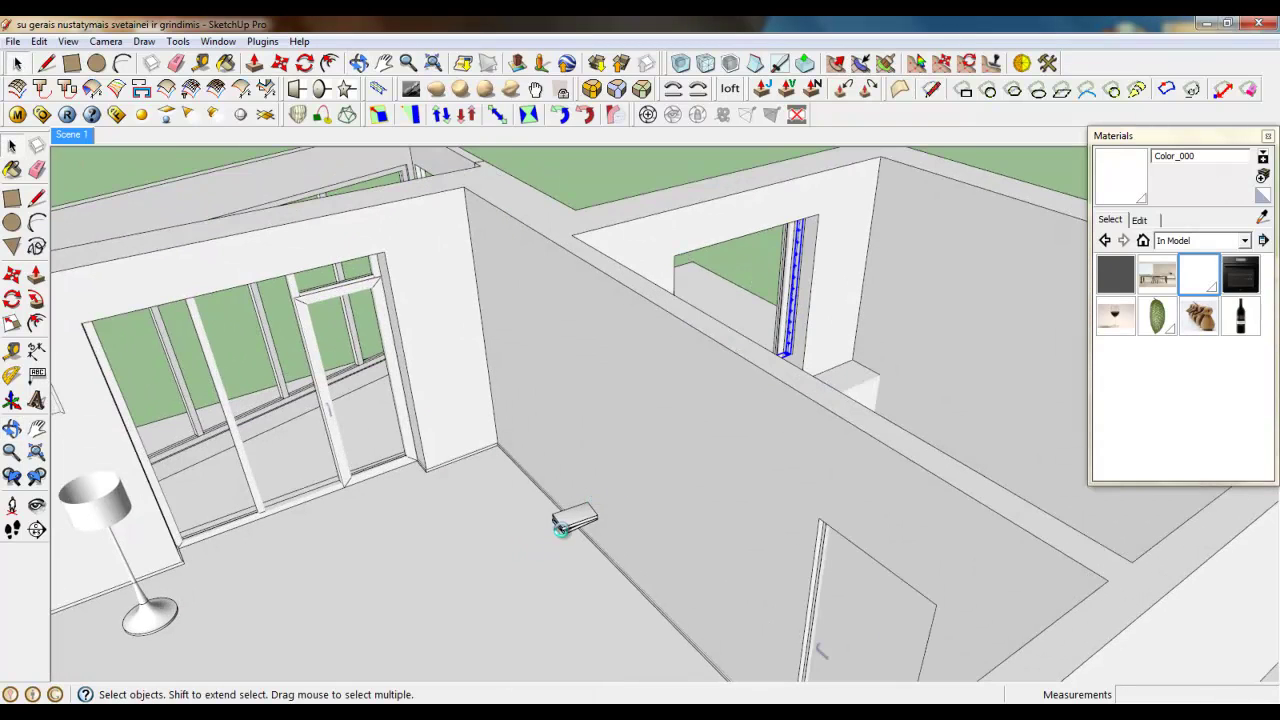
{"action": "scroll", "coordinate": [547, 512], "scroll_direction": "up", "scroll_amount": 6}
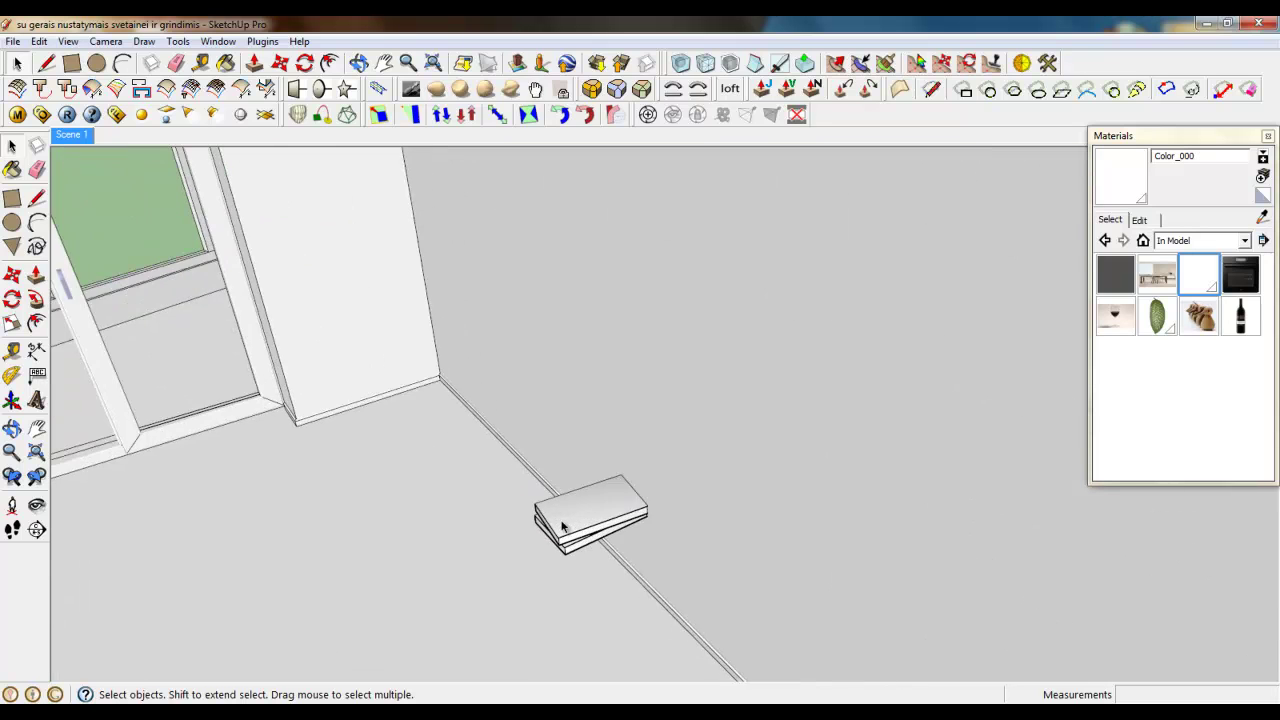
{"action": "middle_click_drag", "start_coordinate": [571, 537], "coordinate": [544, 354]}
{"action": "left_click", "coordinate": [551, 455]}
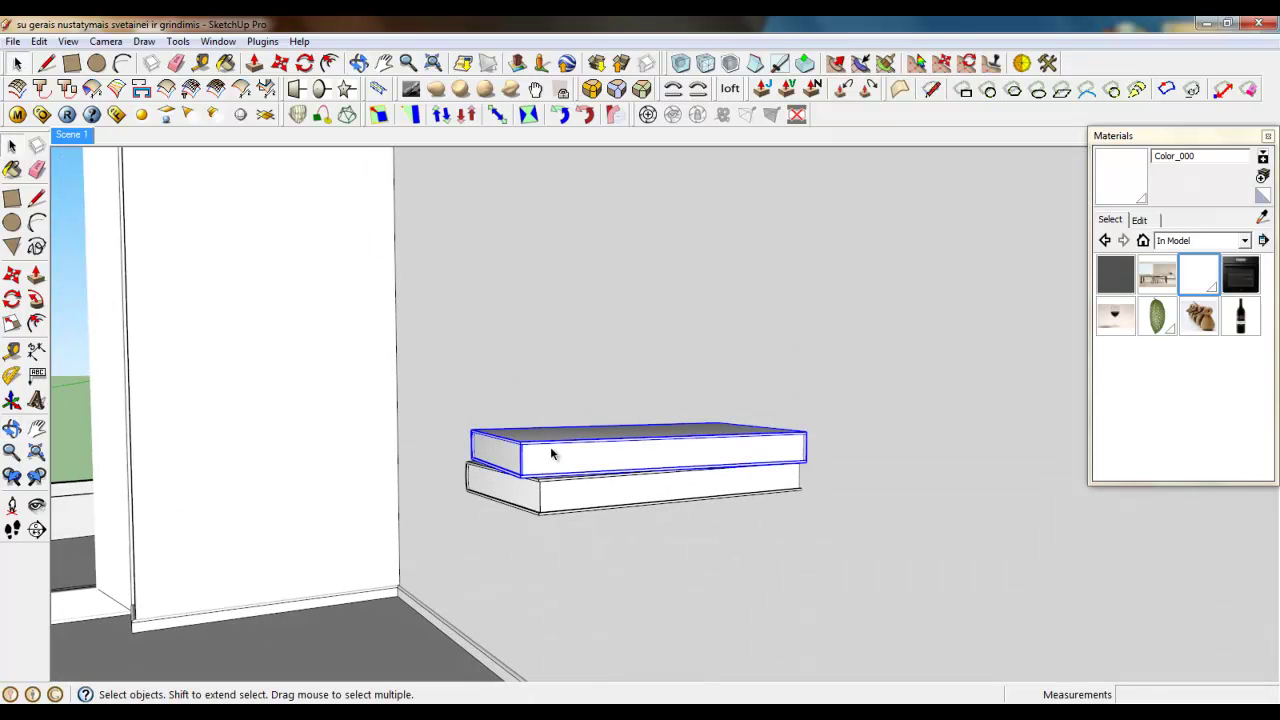
{"action": "left_click", "coordinate": [558, 502], "text": "ctrl"}
{"action": "scroll", "coordinate": [532, 490], "scroll_direction": "up", "scroll_amount": 5}
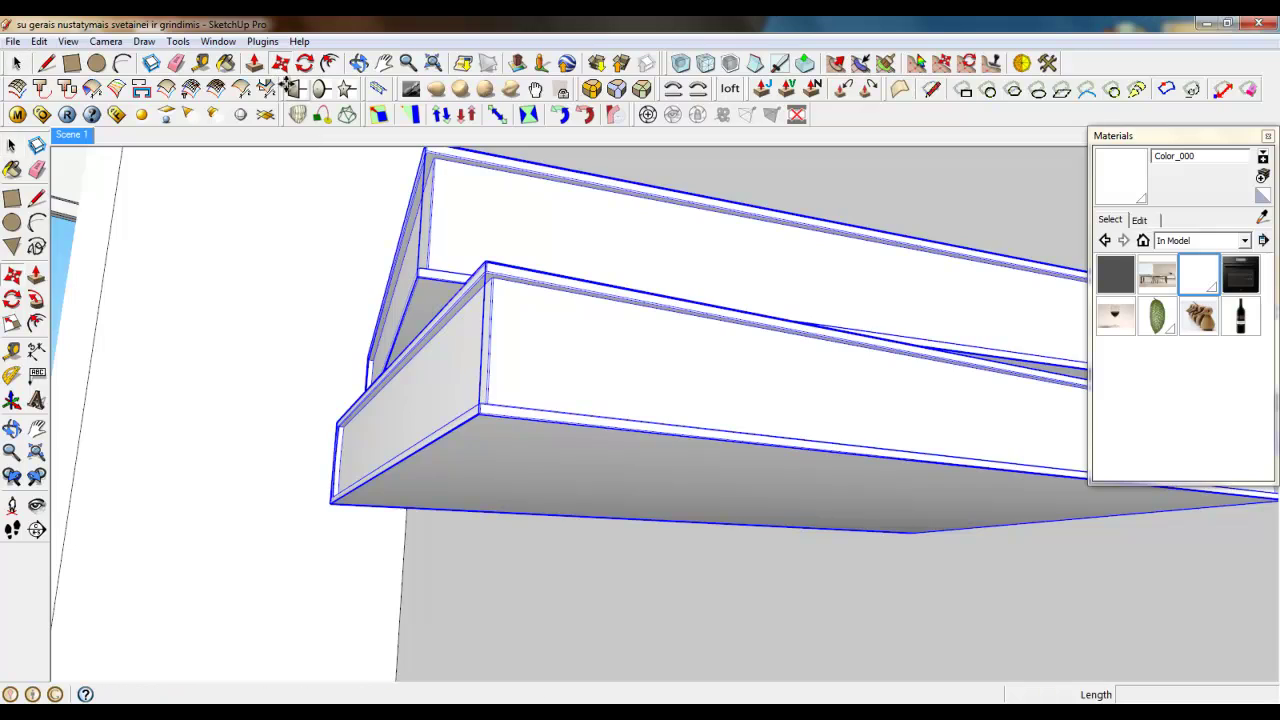
{"action": "key", "text": "m"}
{"action": "middle_click_drag", "start_coordinate": [489, 457], "coordinate": [357, 590]}
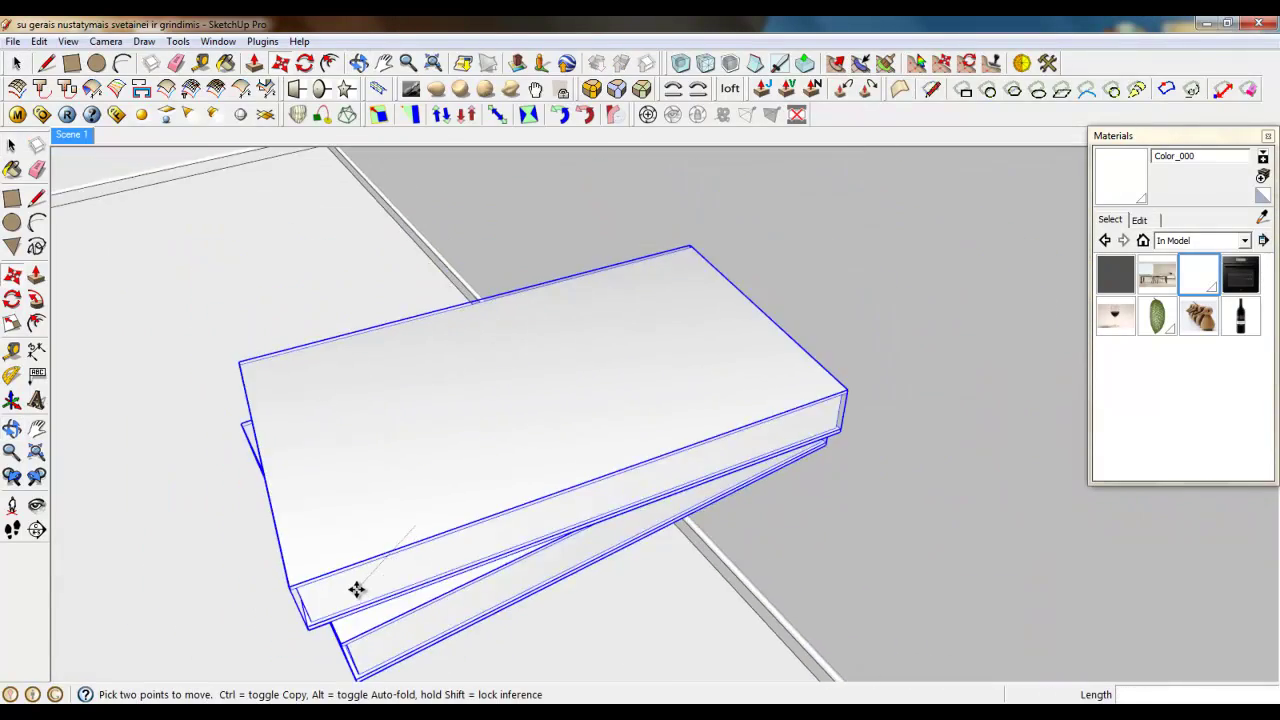
{"action": "scroll", "coordinate": [357, 590], "scroll_direction": "down", "scroll_amount": 9}
{"action": "scroll", "coordinate": [728, 304], "scroll_direction": "up", "scroll_amount": 3}
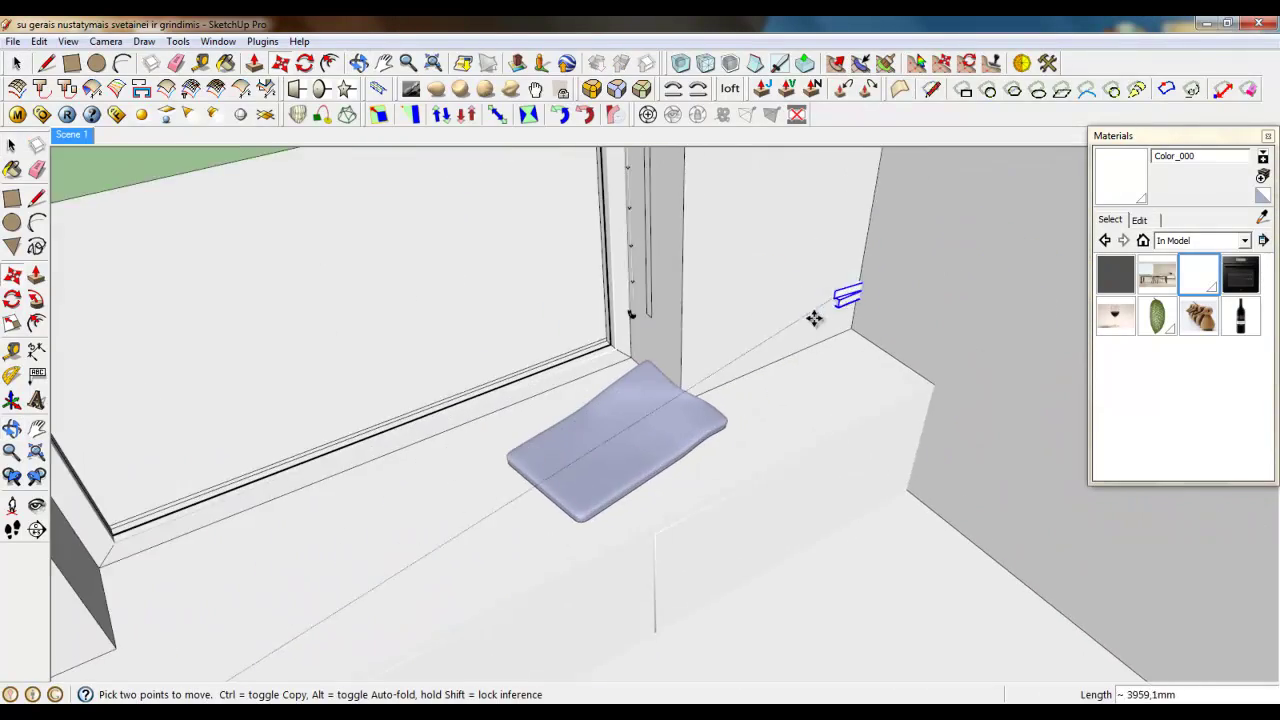
{"action": "scroll", "coordinate": [814, 318], "scroll_direction": "up", "scroll_amount": 3}
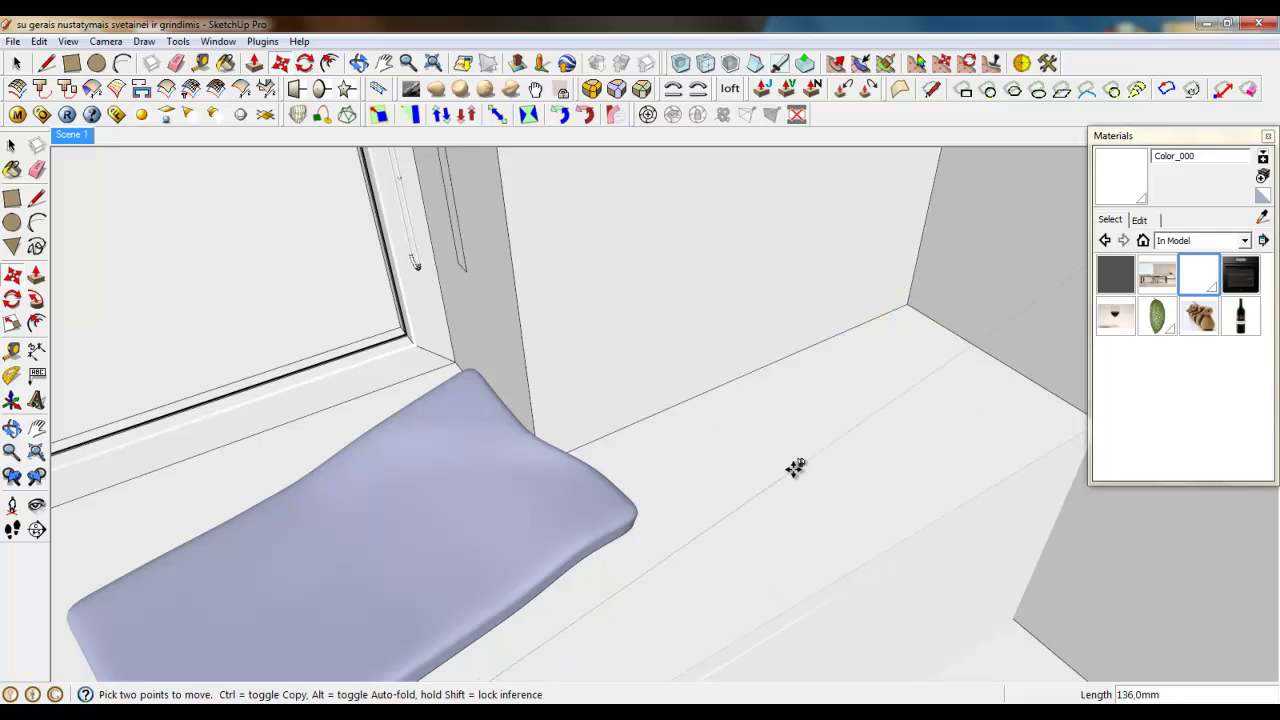
Lower the pair of books about 64 mm toward the top of the window bench
{"action": "middle_click_drag", "start_coordinate": [789, 446], "coordinate": [637, 294]}
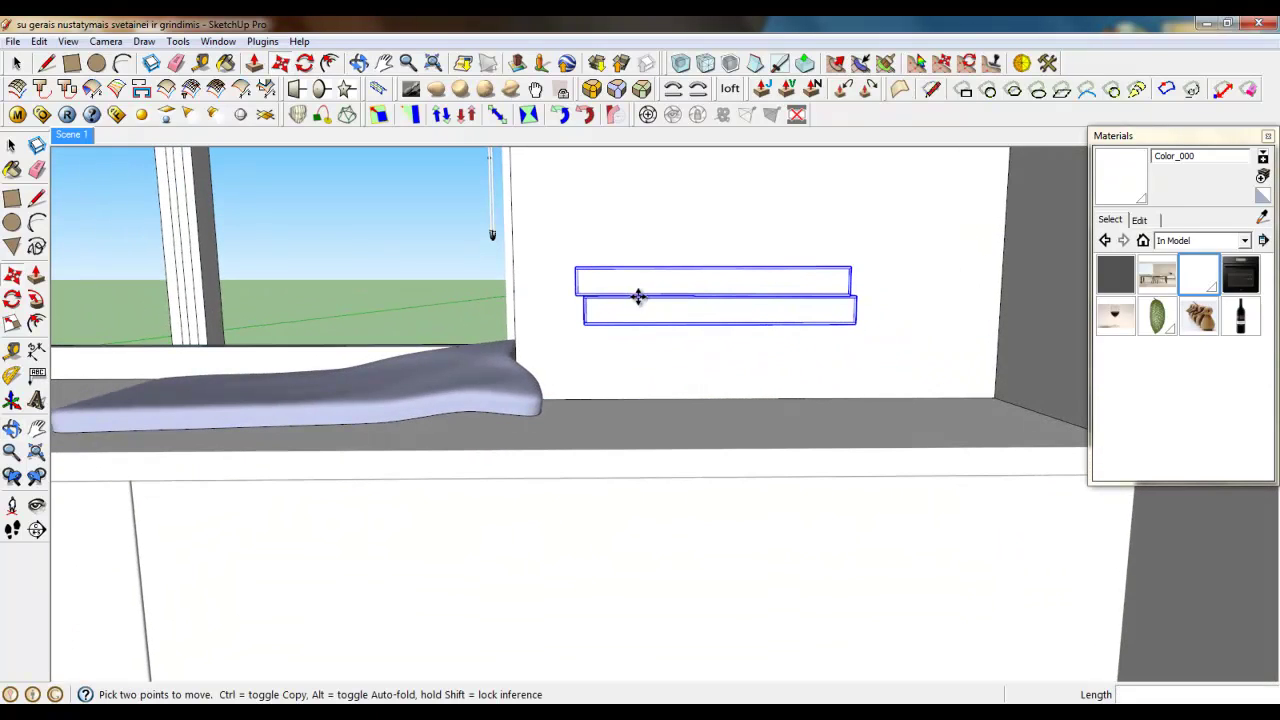
{"action": "middle_click_drag", "start_coordinate": [636, 425], "coordinate": [780, 429]}
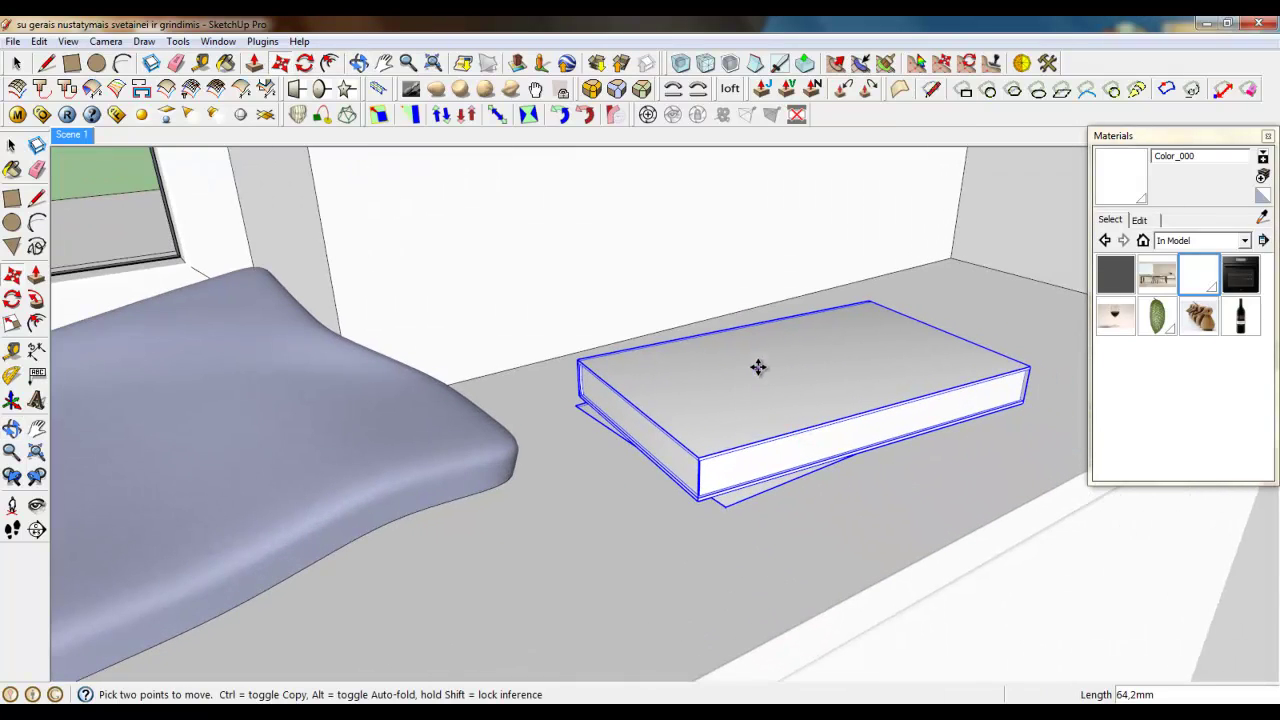
{"action": "scroll", "coordinate": [665, 502], "scroll_direction": "up", "scroll_amount": 3}
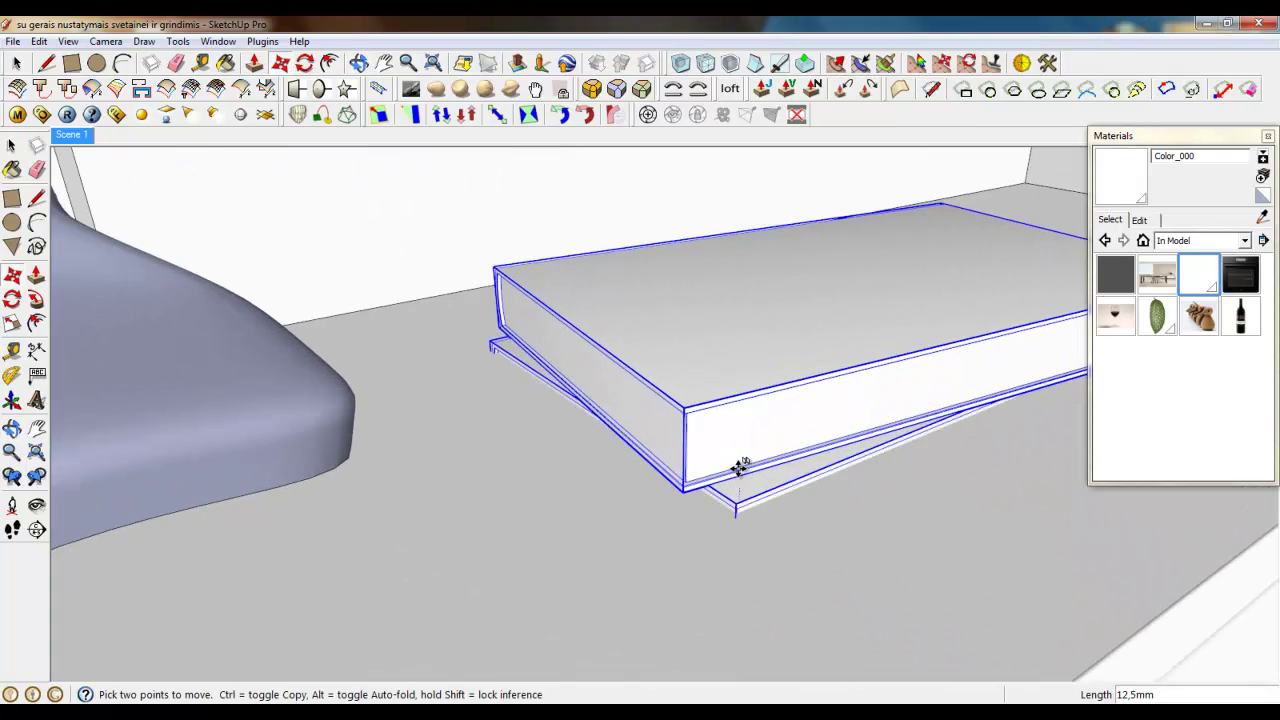
Fine-adjust the books' height so the underside of the lower book rests on the bench top
{"action": "scroll", "coordinate": [620, 460], "scroll_direction": "down", "scroll_amount": 3}
{"action": "middle_click_drag", "start_coordinate": [675, 490], "coordinate": [511, 330]}
{"action": "scroll", "coordinate": [509, 326], "scroll_direction": "up", "scroll_amount": 5}
{"action": "middle_click_drag", "start_coordinate": [440, 370], "coordinate": [409, 334]}
{"action": "scroll", "coordinate": [345, 409], "scroll_direction": "up", "scroll_amount": 2}
{"action": "scroll", "coordinate": [345, 409], "scroll_direction": "up", "scroll_amount": 2}
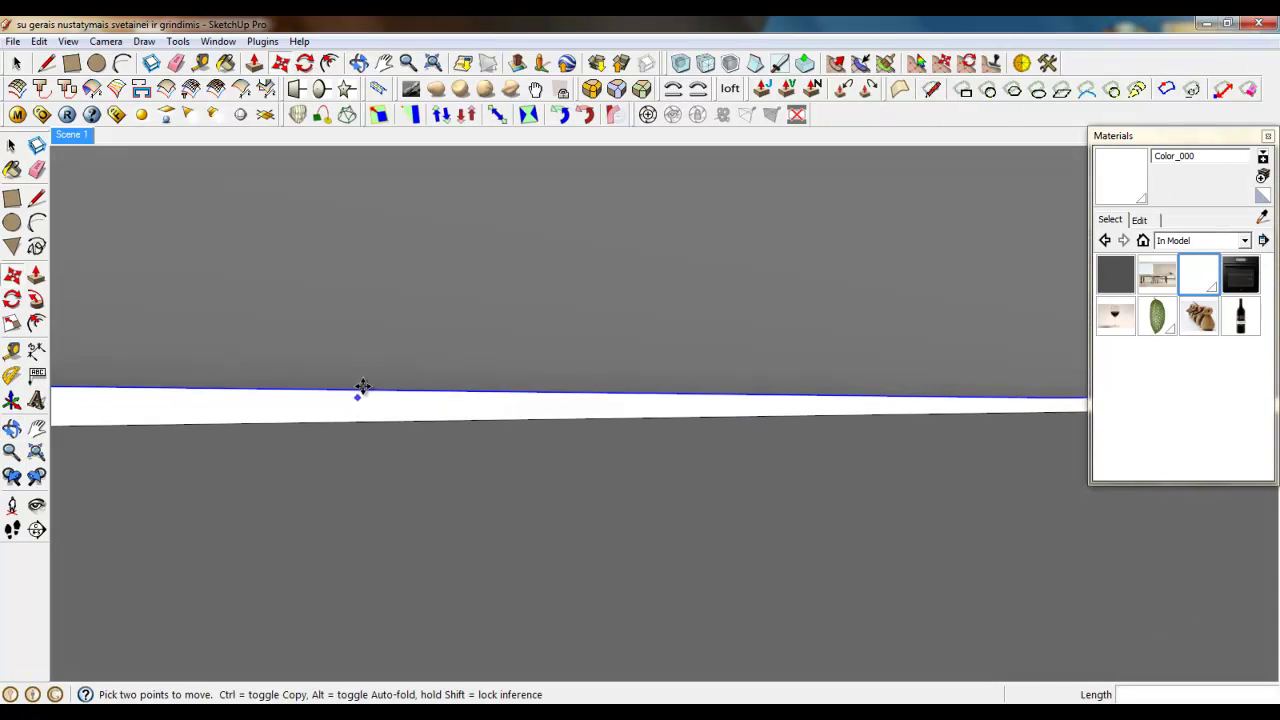
{"action": "left_click", "coordinate": [363, 389]}
{"action": "scroll", "coordinate": [405, 528], "scroll_direction": "down", "scroll_amount": 3}
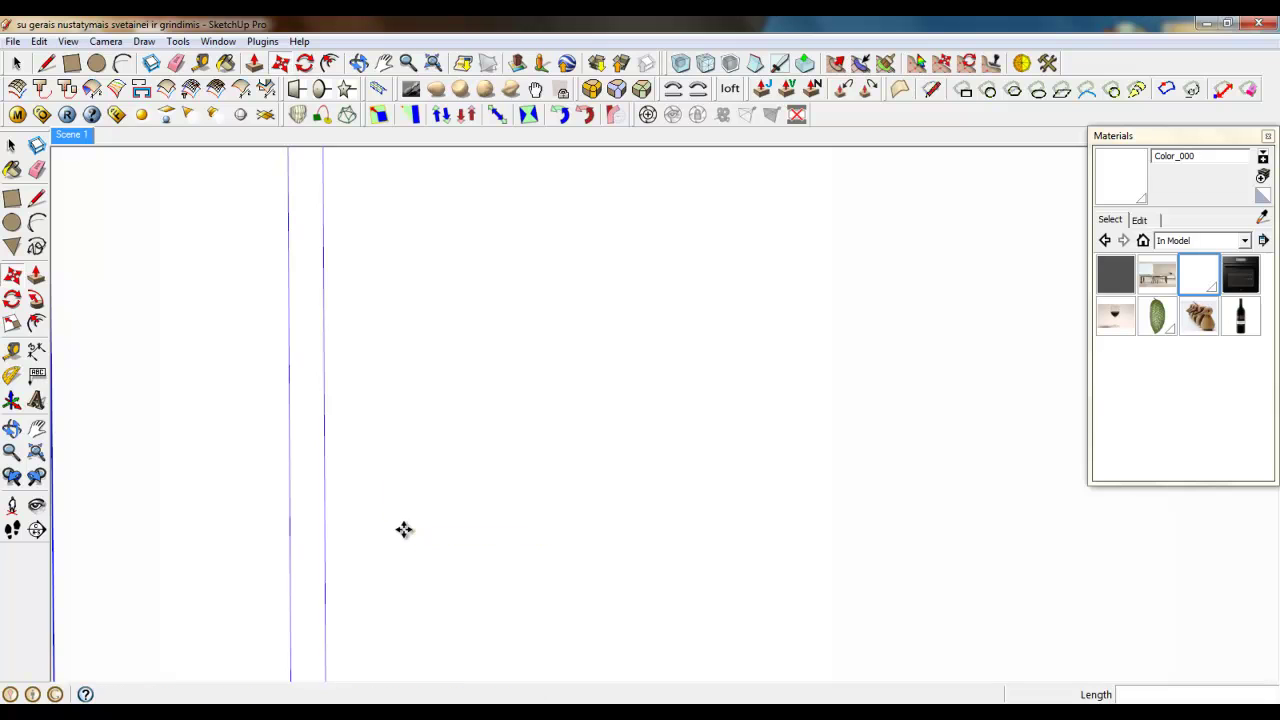
{"action": "scroll", "coordinate": [403, 529], "scroll_direction": "down", "scroll_amount": 6}
{"action": "scroll", "coordinate": [454, 309], "scroll_direction": "down", "scroll_amount": 2}
{"action": "middle_click_drag", "start_coordinate": [454, 309], "coordinate": [449, 397]}
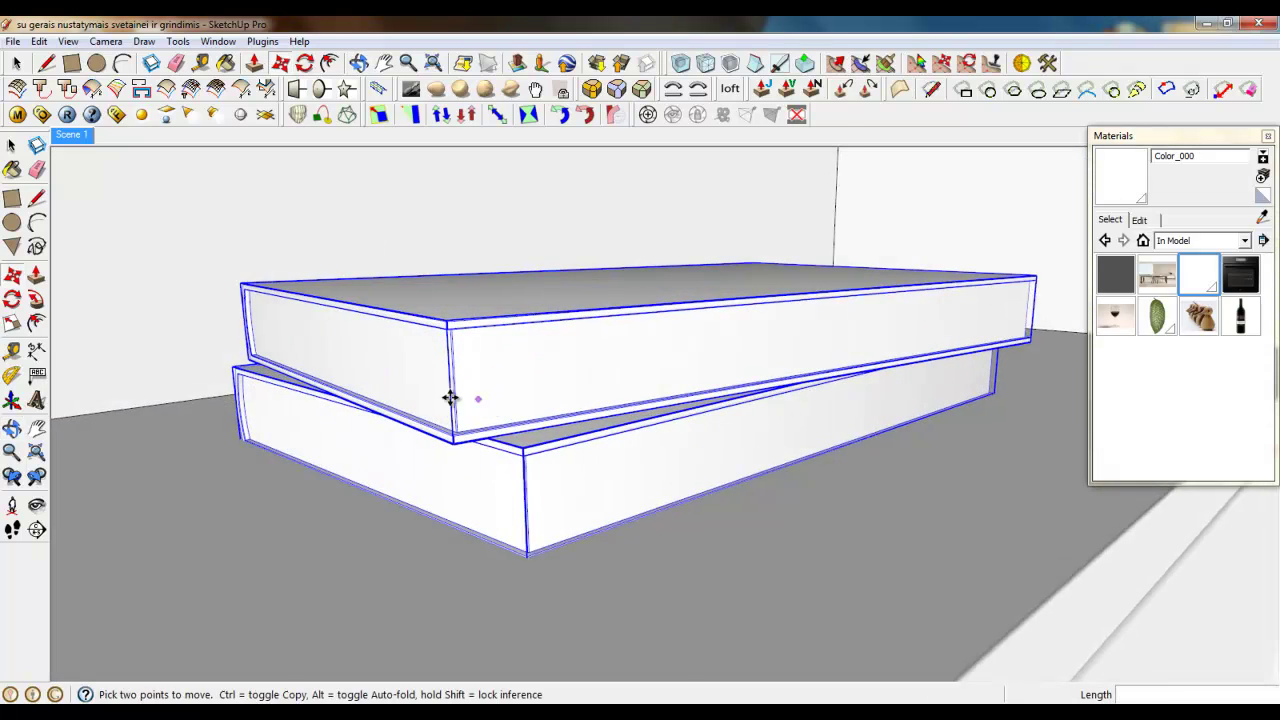
Scale both books down uniformly by a factor of 0.64
{"action": "scroll", "coordinate": [449, 397], "scroll_direction": "up", "scroll_amount": 1}
{"action": "left_click", "coordinate": [12, 323]}
{"action": "scroll", "coordinate": [239, 518], "scroll_direction": "down", "scroll_amount": 6}
{"action": "left_click_drag", "start_coordinate": [358, 434], "coordinate": [462, 362]}
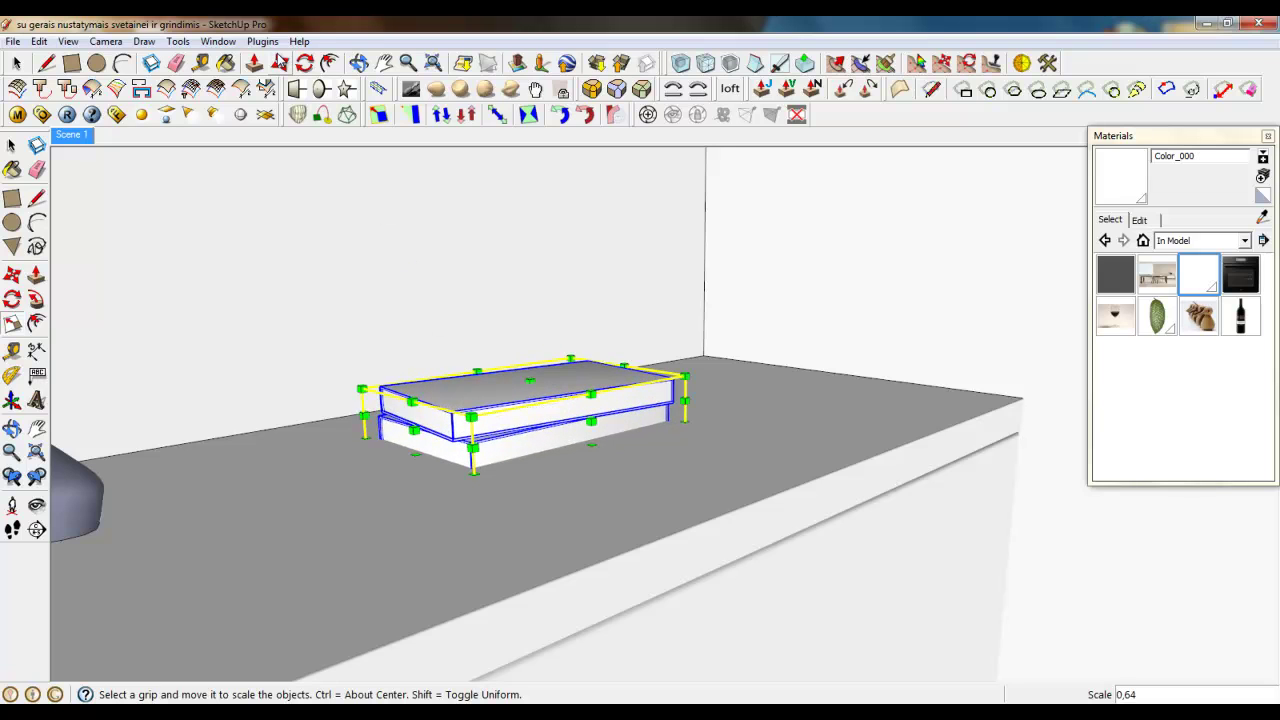
Move the scaled books 5 mm along the blue axis to seat them on the bench top
{"action": "key", "text": "m"}
{"action": "scroll", "coordinate": [496, 440], "scroll_direction": "up", "scroll_amount": 2}
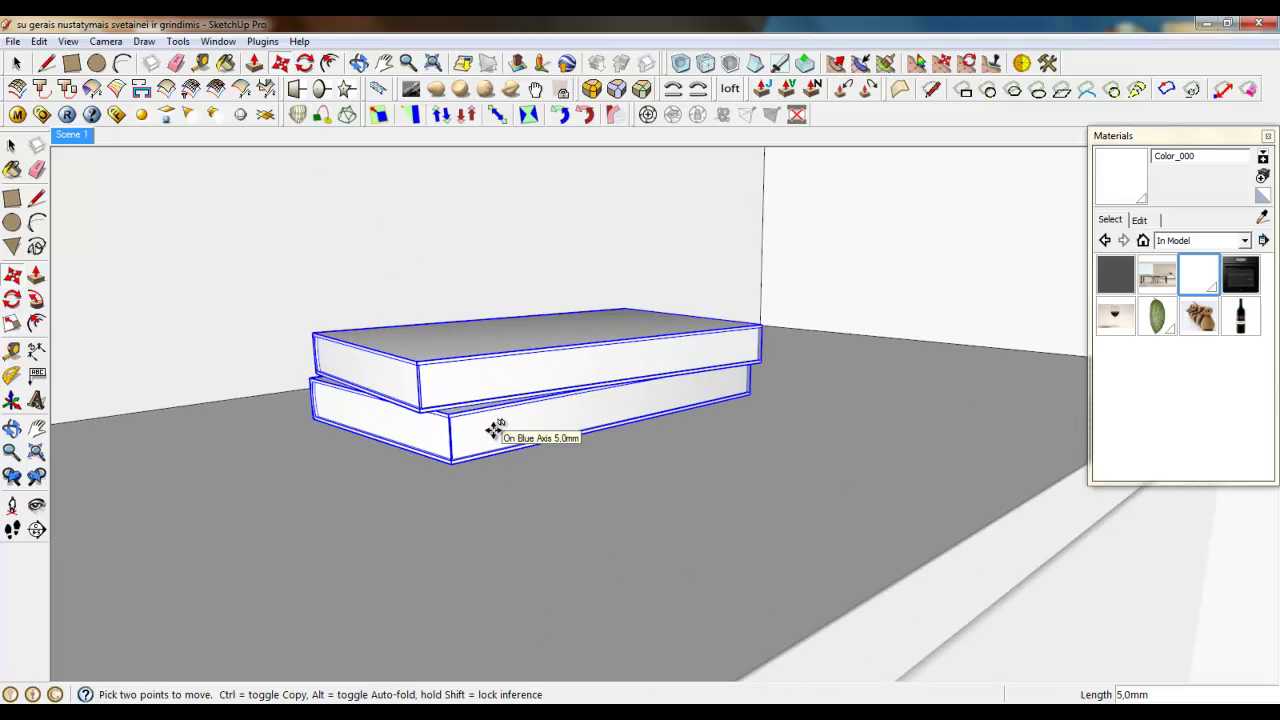
{"action": "scroll", "coordinate": [489, 443], "scroll_direction": "up", "scroll_amount": 5}
{"action": "scroll", "coordinate": [481, 561], "scroll_direction": "down", "scroll_amount": 10}
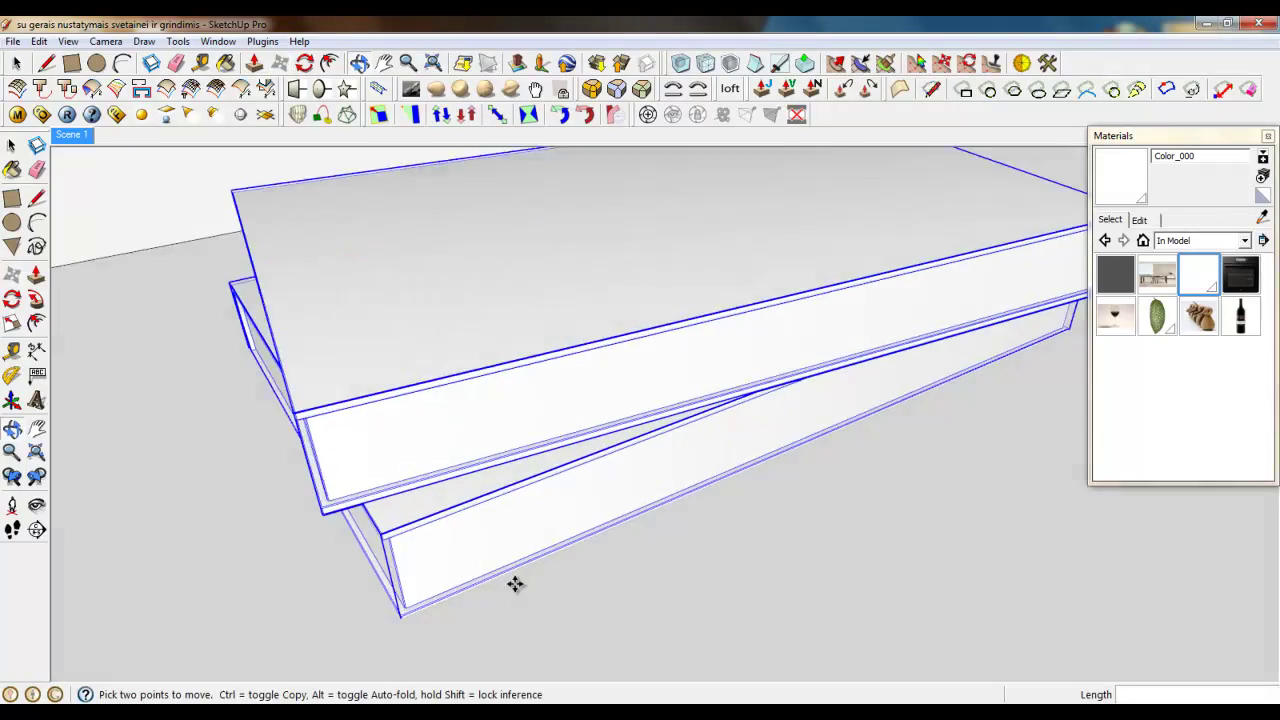
{"action": "scroll", "coordinate": [861, 443], "scroll_direction": "down", "scroll_amount": 6}
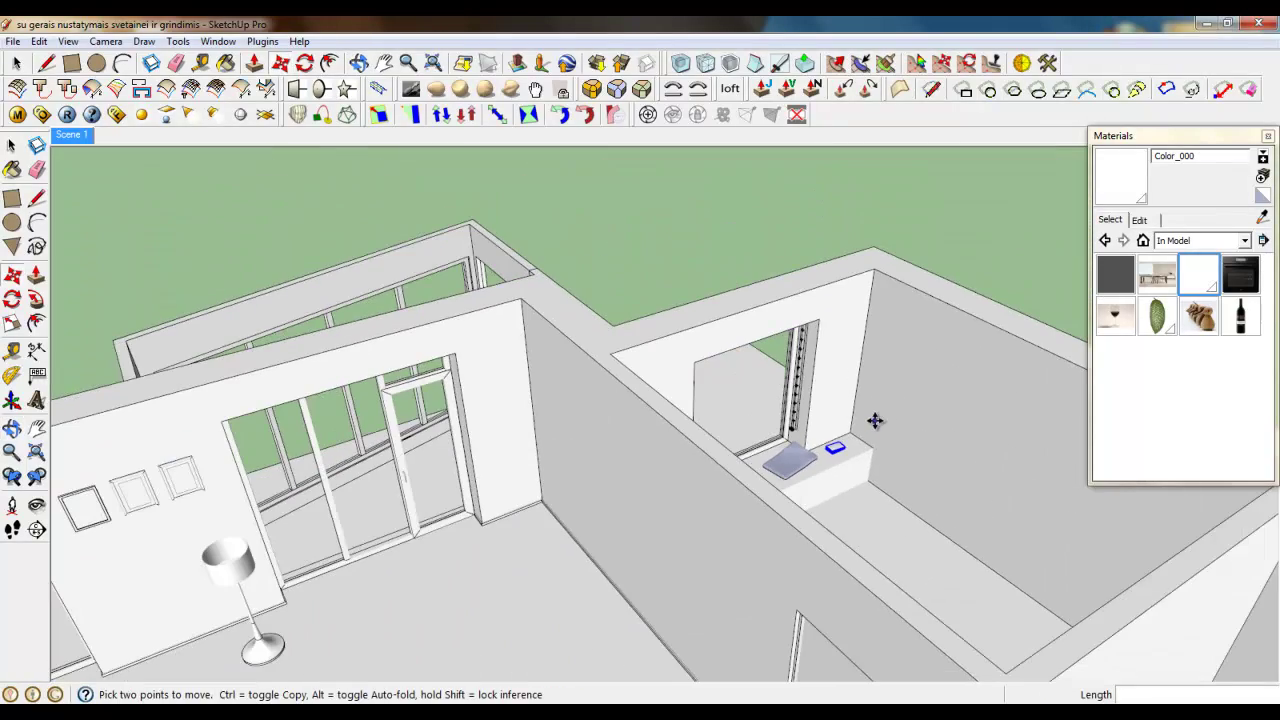
Copy the three picture frames from the wall near the floor lamp to the long wall of the window-bench room
{"action": "left_click", "coordinate": [18, 66]}
{"action": "scroll", "coordinate": [277, 466], "scroll_direction": "down", "scroll_amount": 4}
{"action": "scroll", "coordinate": [285, 470], "scroll_direction": "up", "scroll_amount": 6}
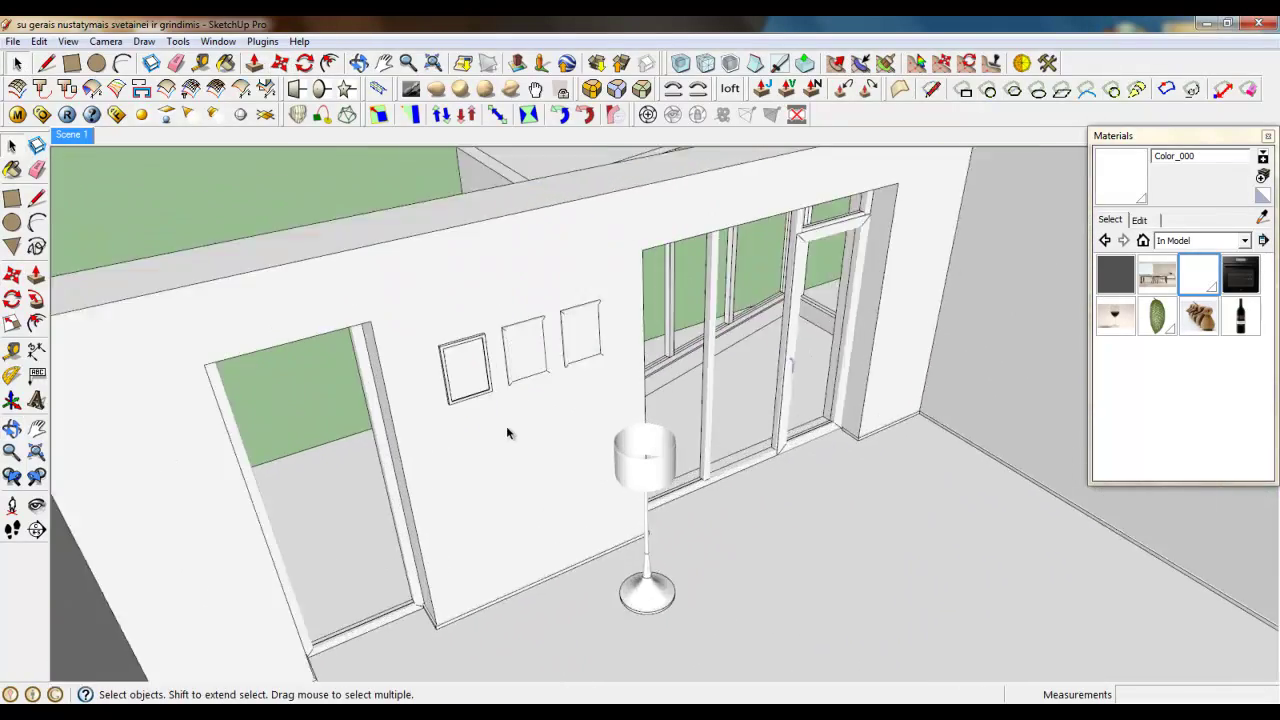
{"action": "left_click", "coordinate": [468, 368]}
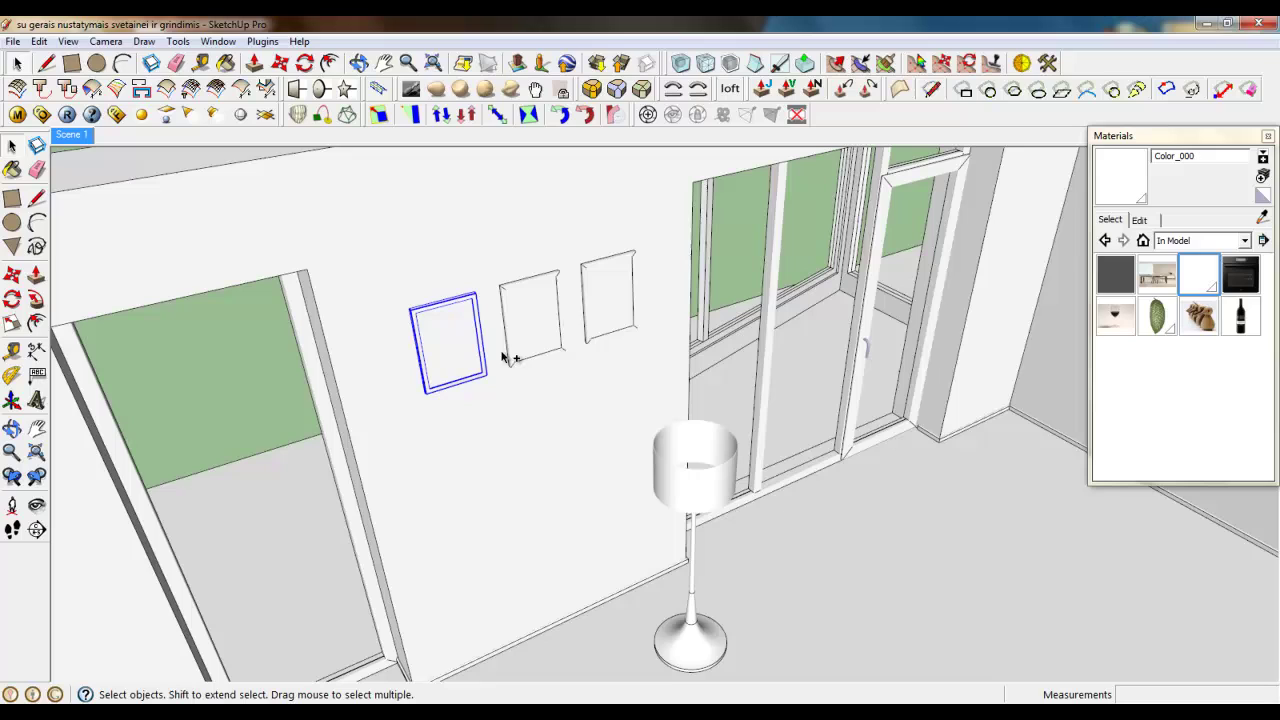
{"action": "left_click", "coordinate": [282, 68]}
{"action": "scroll", "coordinate": [426, 346], "scroll_direction": "up", "scroll_amount": 6}
{"action": "left_click", "coordinate": [471, 363]}
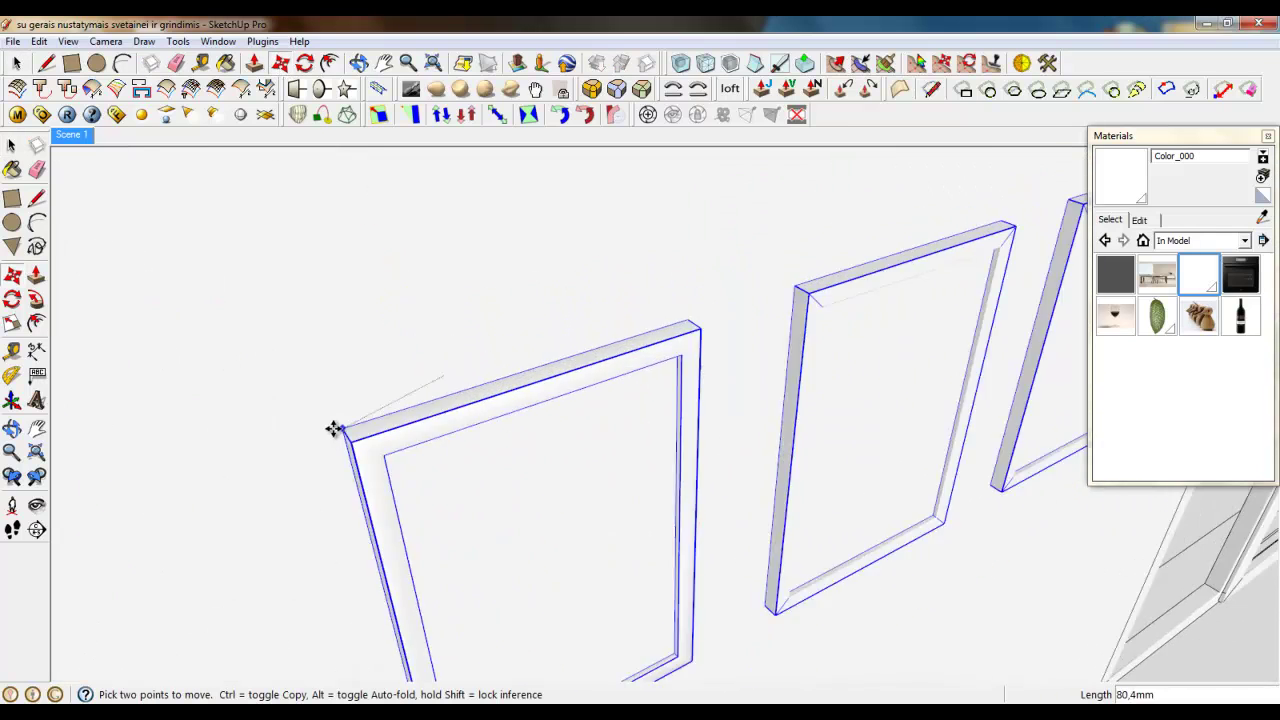
{"action": "scroll", "coordinate": [334, 429], "scroll_direction": "down", "scroll_amount": 8}
{"action": "key", "text": "ctrl"}
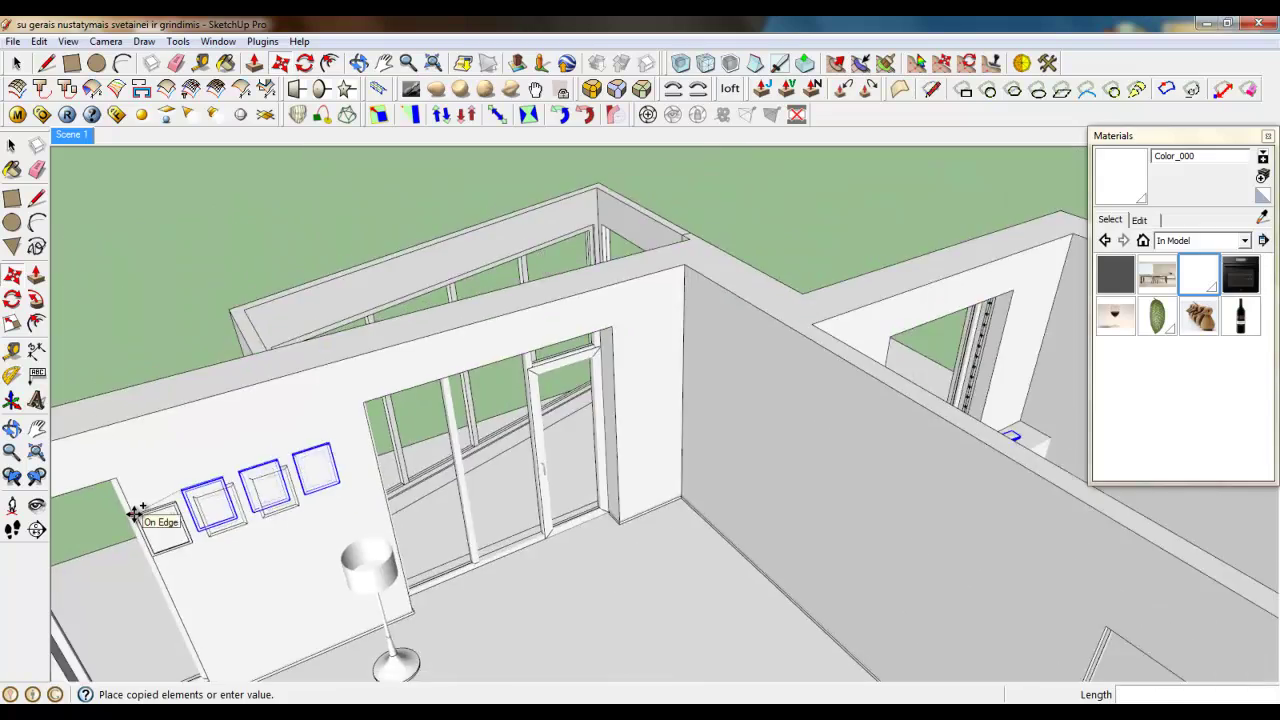
{"action": "scroll", "coordinate": [135, 513], "scroll_direction": "down", "scroll_amount": 5}
{"action": "scroll", "coordinate": [820, 371], "scroll_direction": "up", "scroll_amount": 8}
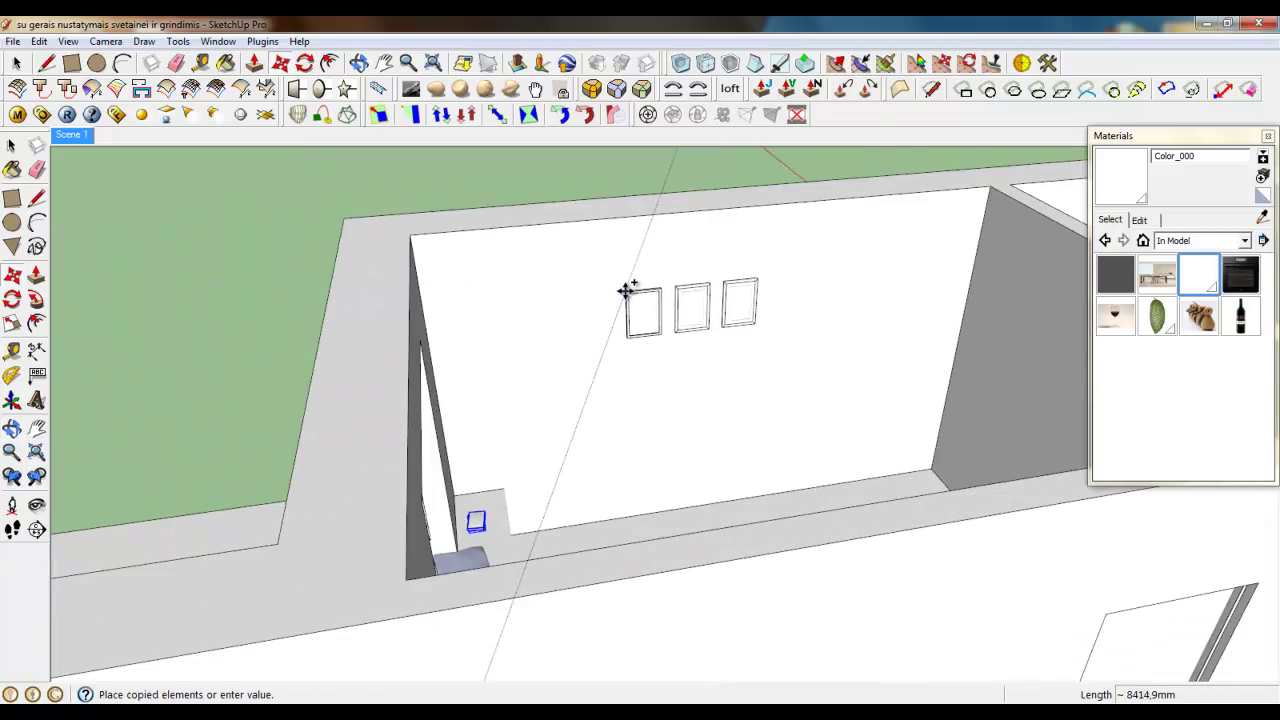
{"action": "left_click", "coordinate": [607, 310]}
Shift the three copied picture frames along the wall, farther away from the window bench
{"action": "middle_click_drag", "start_coordinate": [620, 321], "coordinate": [523, 503]}
{"action": "scroll", "coordinate": [583, 417], "scroll_direction": "down", "scroll_amount": 3}
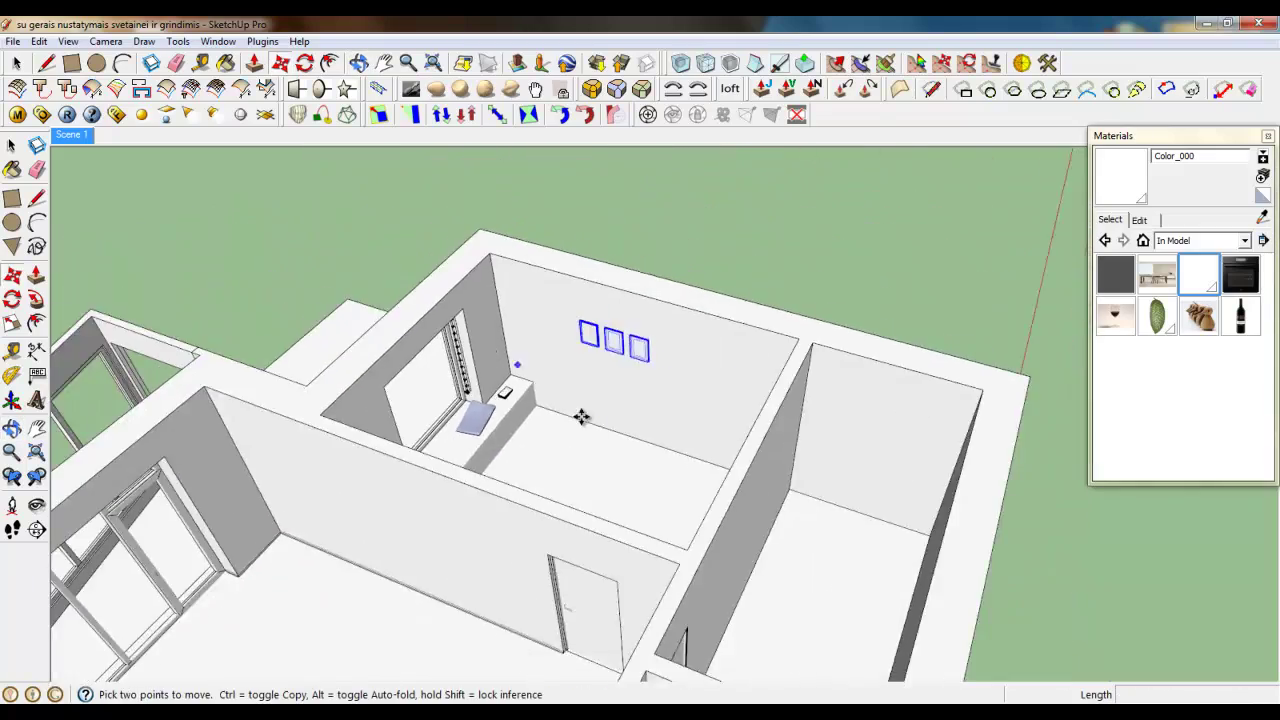
{"action": "scroll", "coordinate": [520, 426], "scroll_direction": "up", "scroll_amount": 3}
{"action": "scroll", "coordinate": [521, 426], "scroll_direction": "up", "scroll_amount": 3}
{"action": "middle_click_drag", "start_coordinate": [540, 428], "coordinate": [815, 432]}
{"action": "scroll", "coordinate": [487, 480], "scroll_direction": "down", "scroll_amount": 3}
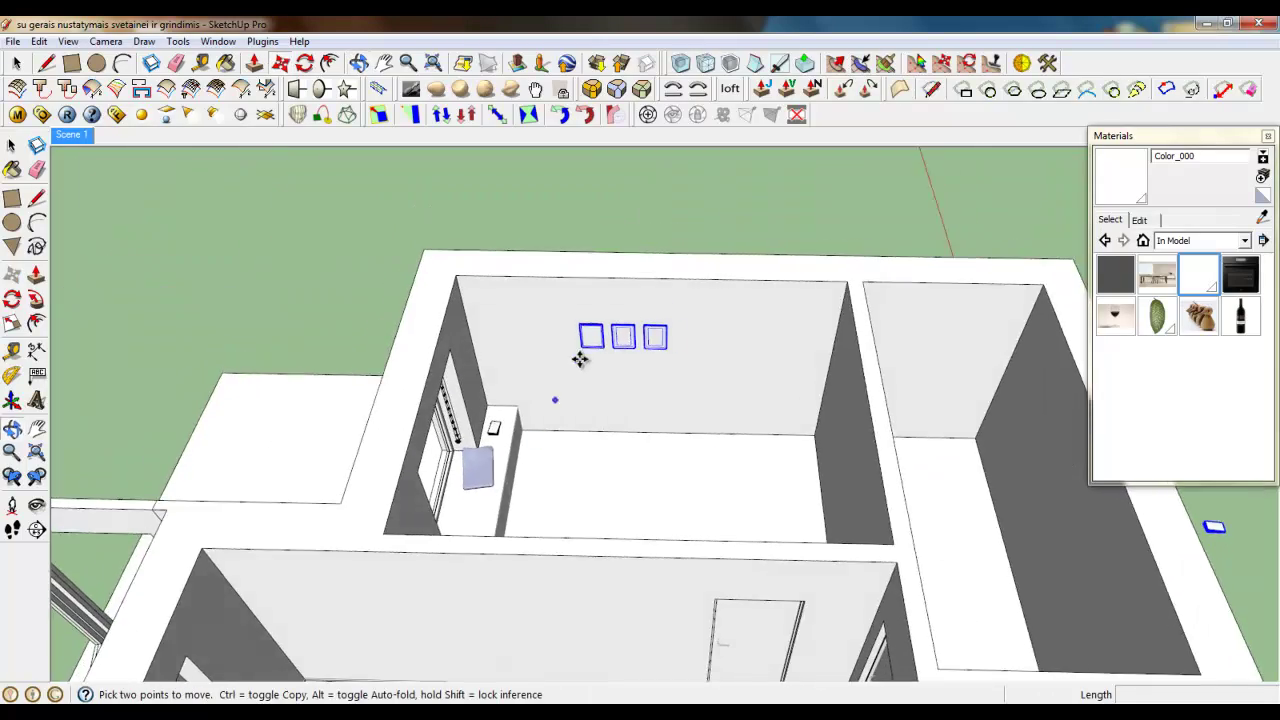
{"action": "scroll", "coordinate": [583, 357], "scroll_direction": "up", "scroll_amount": 4}
{"action": "left_click", "coordinate": [598, 323]}
{"action": "left_click", "coordinate": [650, 322]}
{"action": "scroll", "coordinate": [649, 308], "scroll_direction": "down", "scroll_amount": 4}
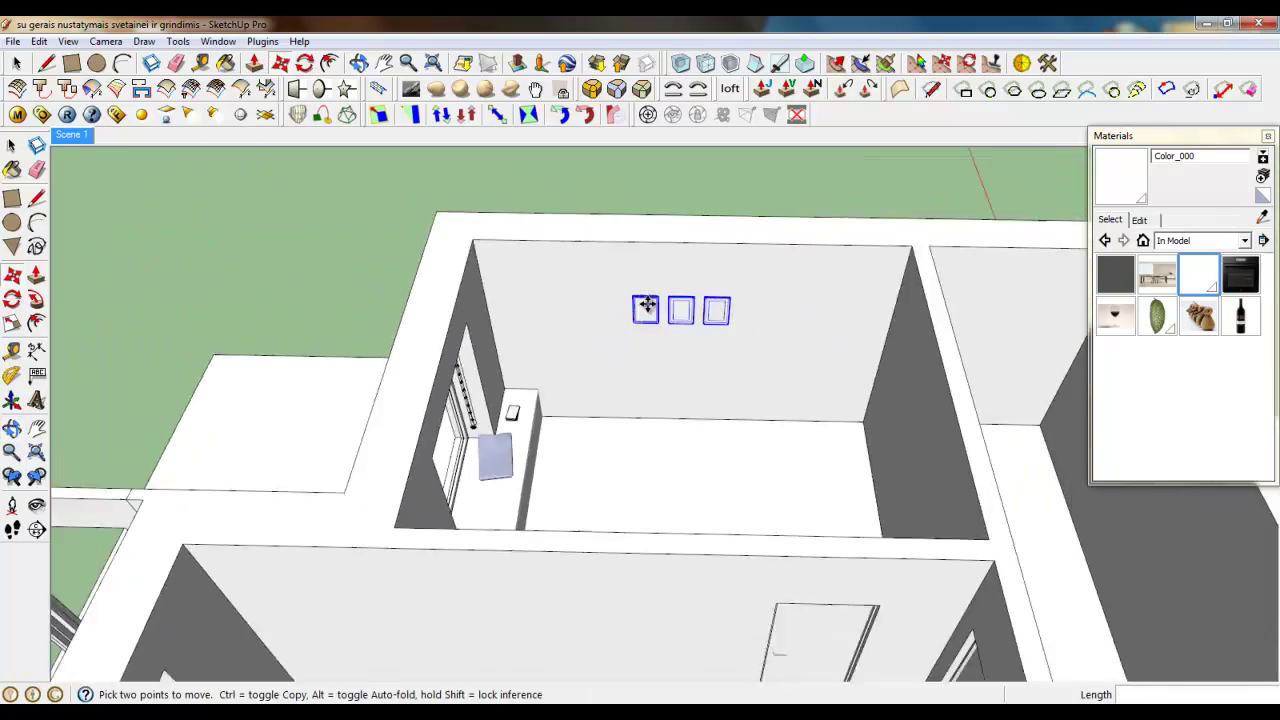
{"action": "middle_click_drag", "start_coordinate": [649, 308], "coordinate": [312, 170]}
{"action": "scroll", "coordinate": [580, 210], "scroll_direction": "up", "scroll_amount": 8}
{"action": "middle_click_drag", "start_coordinate": [890, 360], "coordinate": [754, 483]}
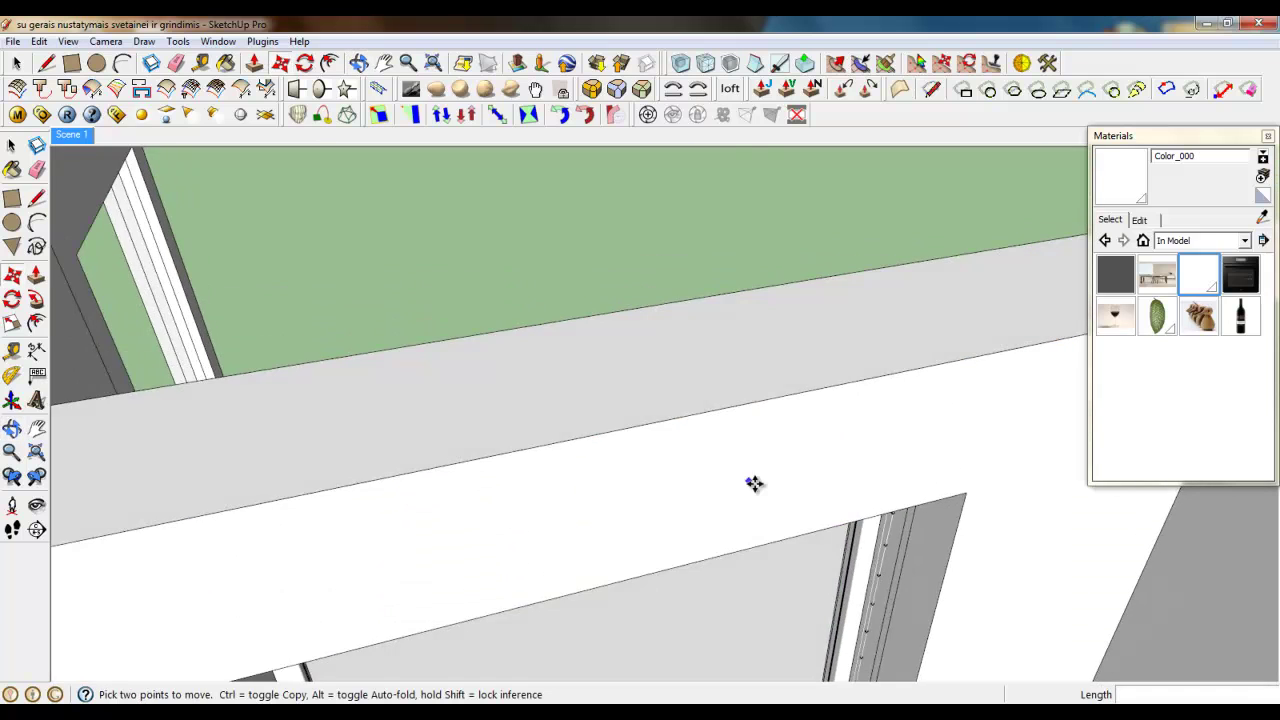
Convert the roller blind group in the bench room's window into a component
{"action": "scroll", "coordinate": [920, 343], "scroll_direction": "down", "scroll_amount": 5}
{"action": "scroll", "coordinate": [616, 401], "scroll_direction": "down", "scroll_amount": 3}
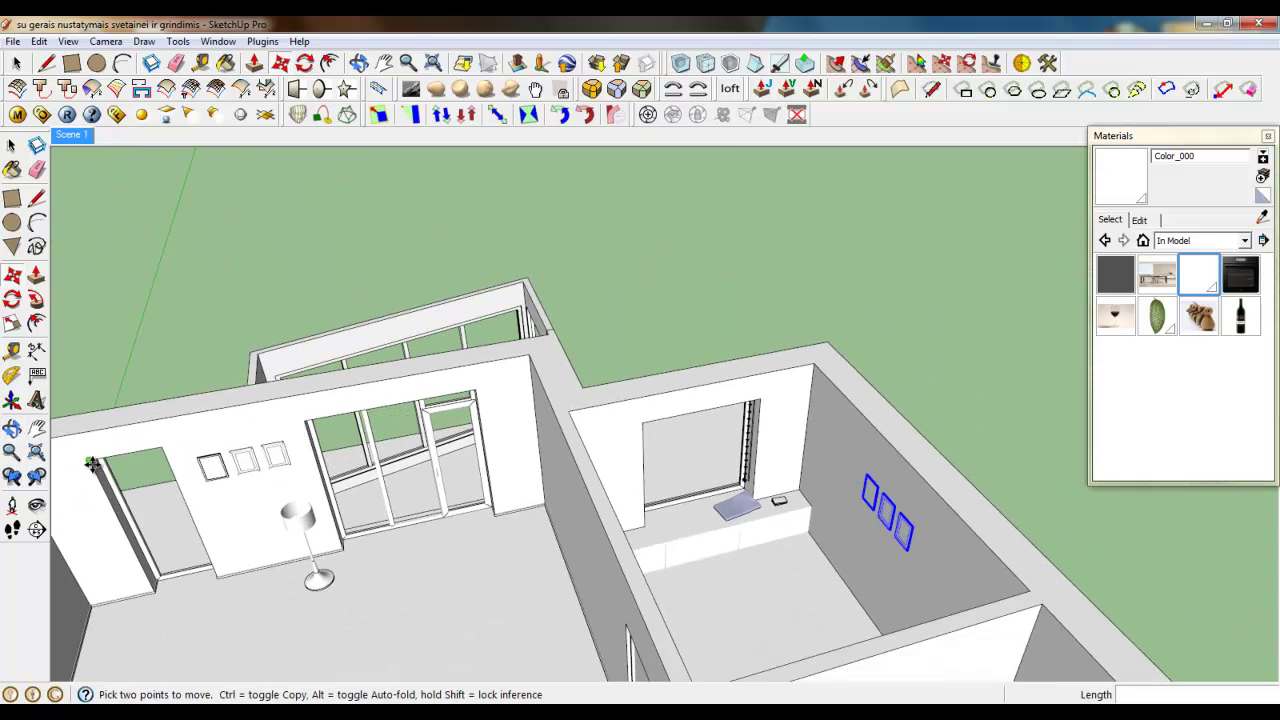
{"action": "scroll", "coordinate": [523, 394], "scroll_direction": "down", "scroll_amount": 3}
{"action": "left_click", "coordinate": [20, 62]}
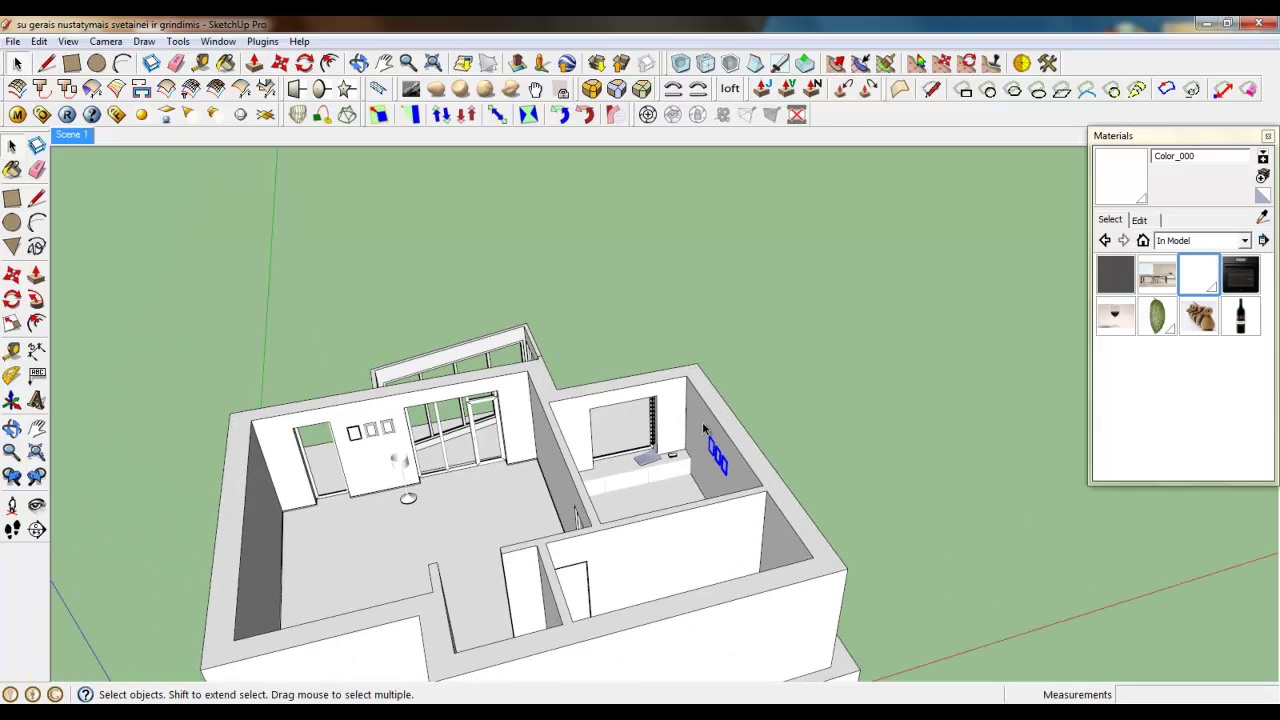
{"action": "scroll", "coordinate": [507, 418], "scroll_direction": "up", "scroll_amount": 5}
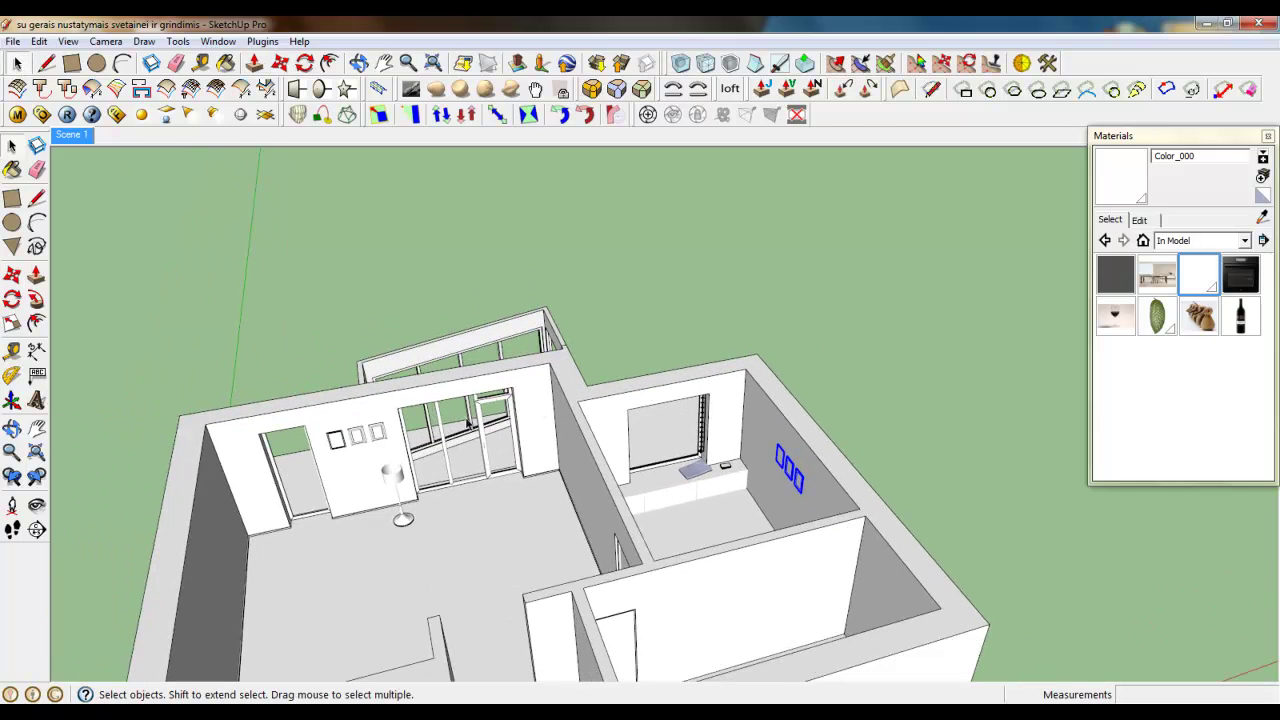
{"action": "scroll", "coordinate": [650, 437], "scroll_direction": "down", "scroll_amount": 3}
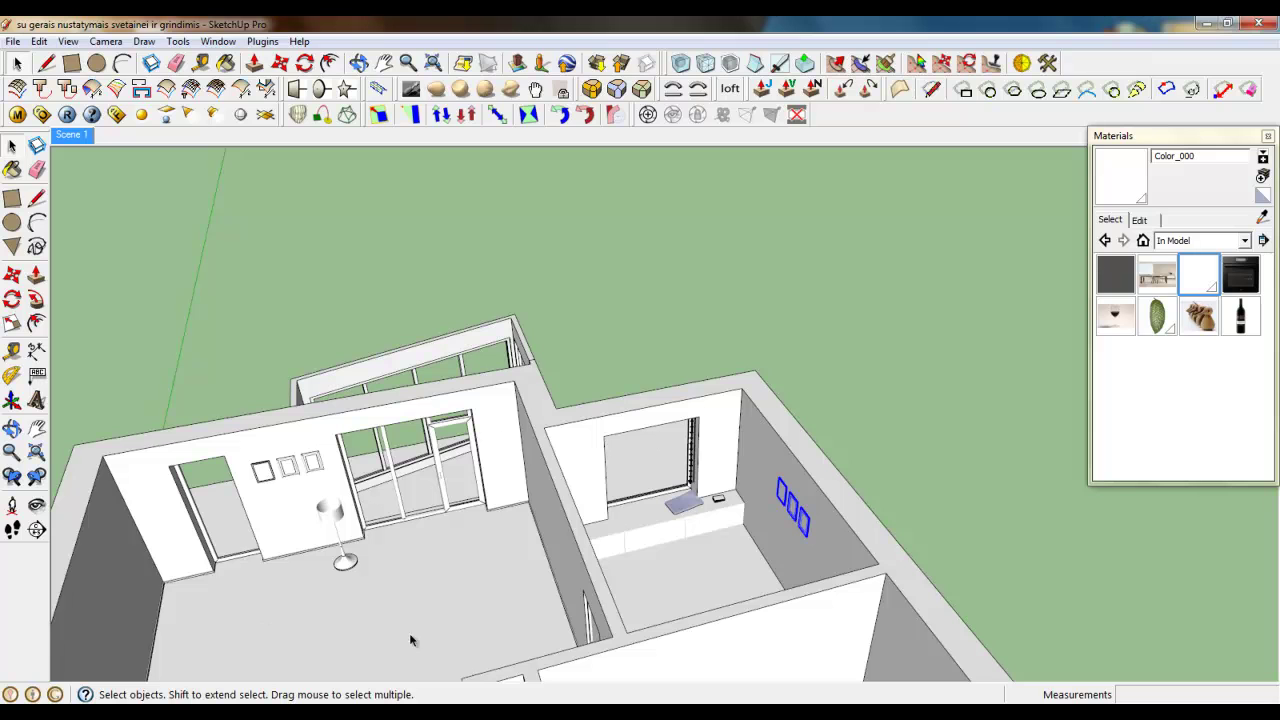
{"action": "scroll", "coordinate": [700, 420], "scroll_direction": "up", "scroll_amount": 6}
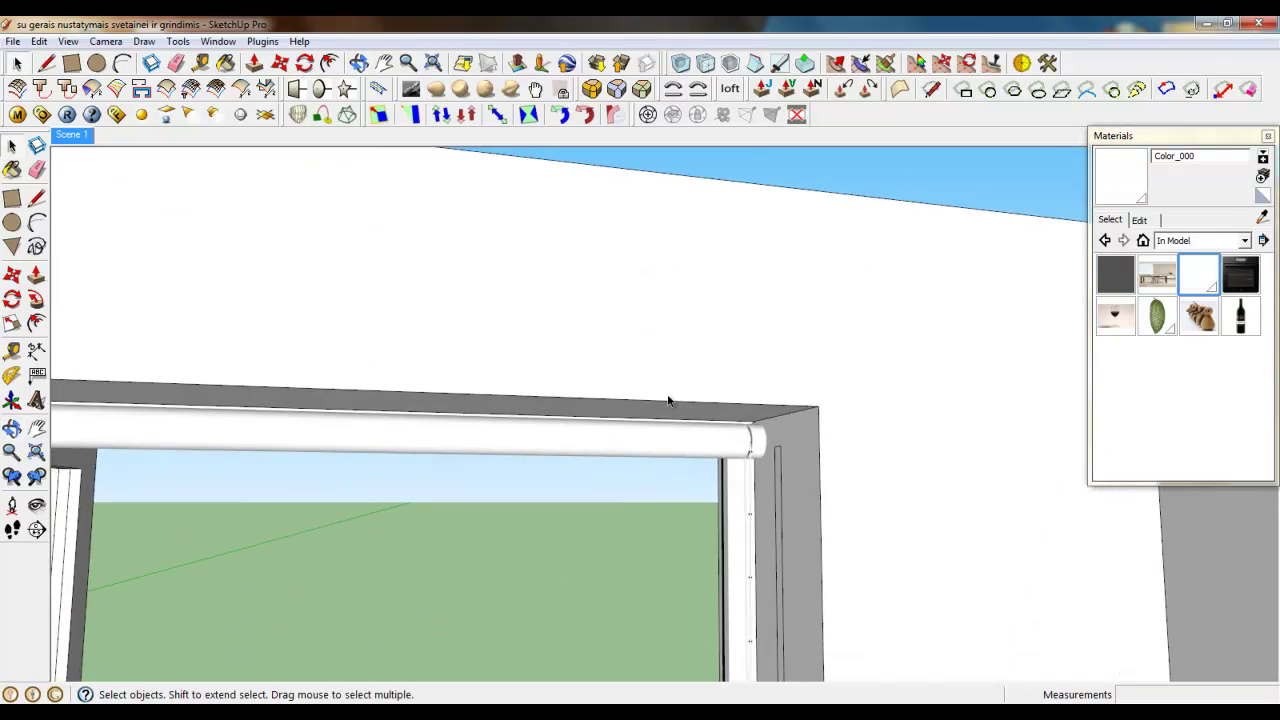
{"action": "right_click", "coordinate": [678, 458]}
{"action": "left_click", "coordinate": [718, 188]}
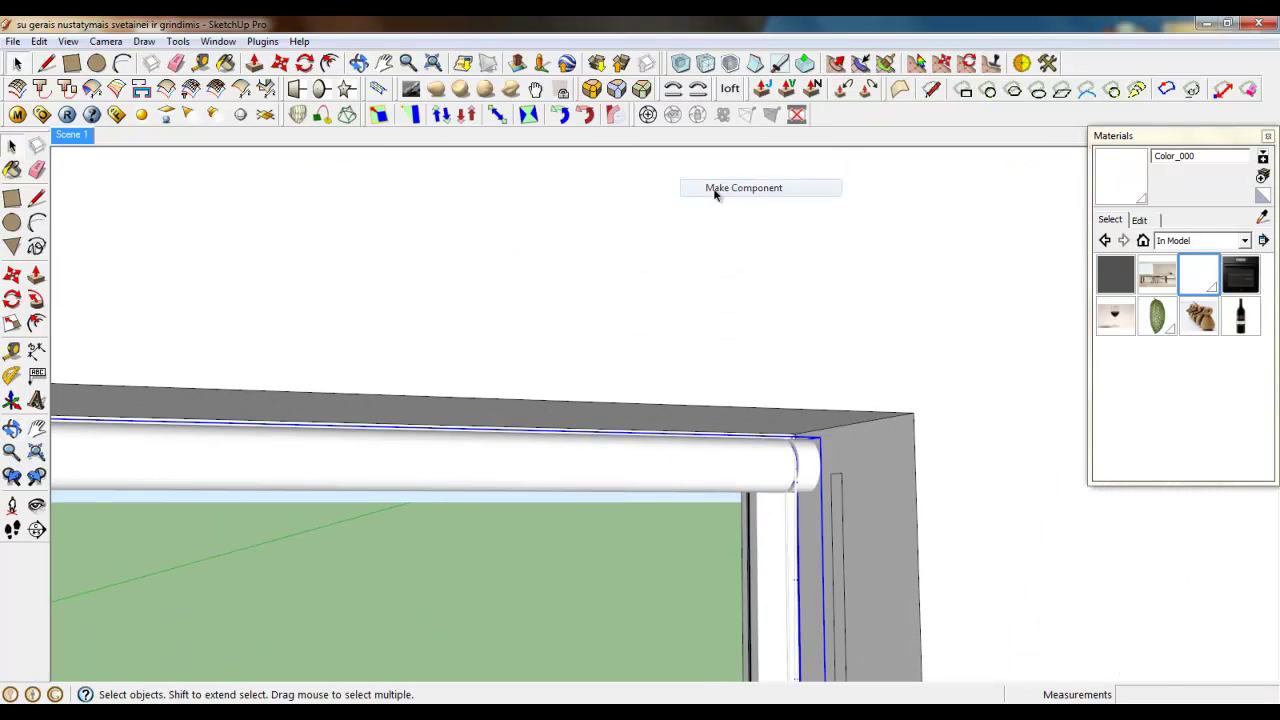
{"action": "right_click", "coordinate": [739, 482]}
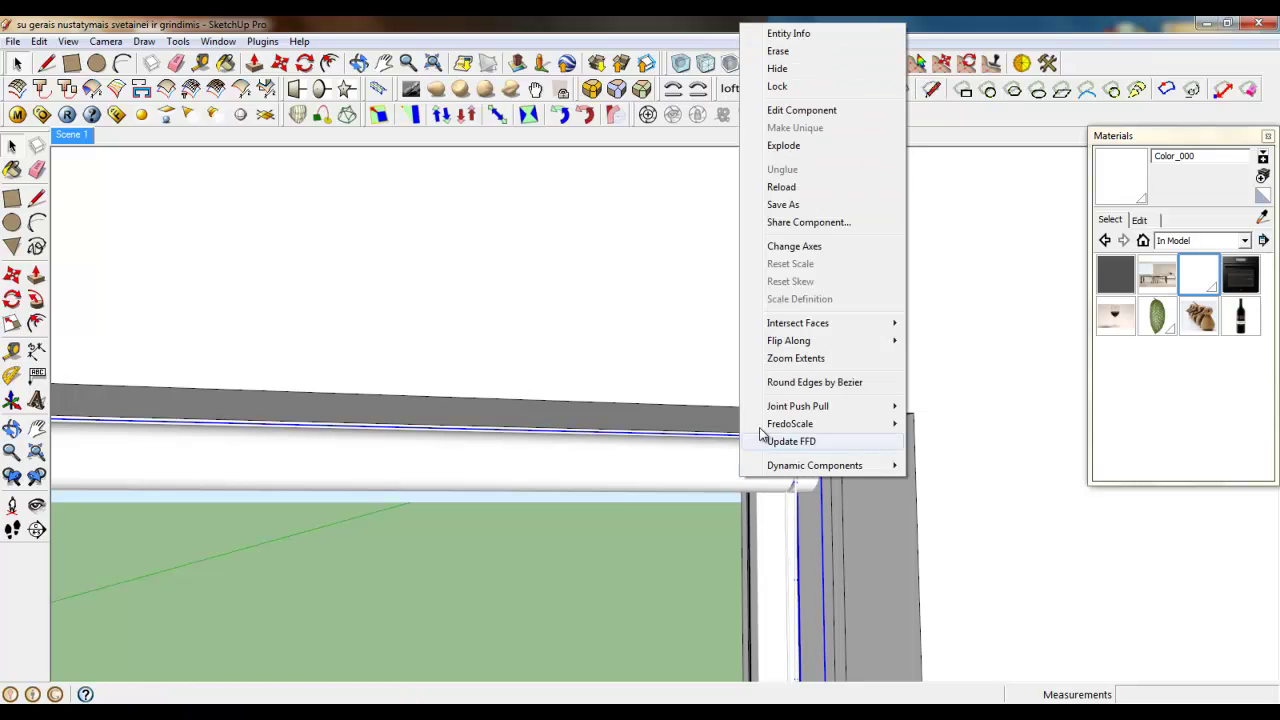
{"action": "left_click", "coordinate": [784, 204]}
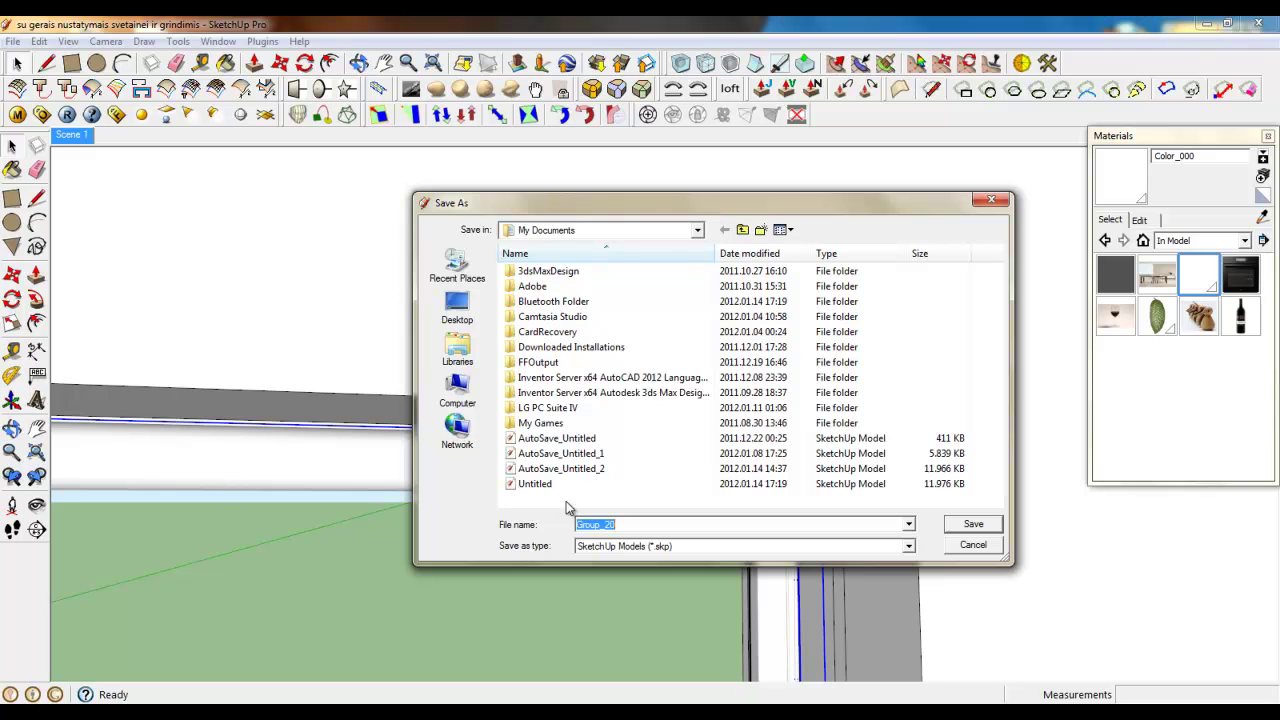
{"action": "left_click", "coordinate": [972, 548]}
Examine the window-bench room from above, including its blind, bench, books and the picture frames on the long wall
{"action": "middle_click_drag", "start_coordinate": [749, 379], "coordinate": [799, 600]}
{"action": "scroll", "coordinate": [742, 328], "scroll_direction": "down", "scroll_amount": 4}
{"action": "scroll", "coordinate": [704, 266], "scroll_direction": "down", "scroll_amount": 4}
{"action": "middle_click_drag", "start_coordinate": [704, 266], "coordinate": [794, 591]}
{"action": "scroll", "coordinate": [794, 591], "scroll_direction": "up", "scroll_amount": 4}
{"action": "scroll", "coordinate": [656, 352], "scroll_direction": "down", "scroll_amount": 4}
{"action": "middle_click_drag", "start_coordinate": [664, 362], "coordinate": [683, 406]}
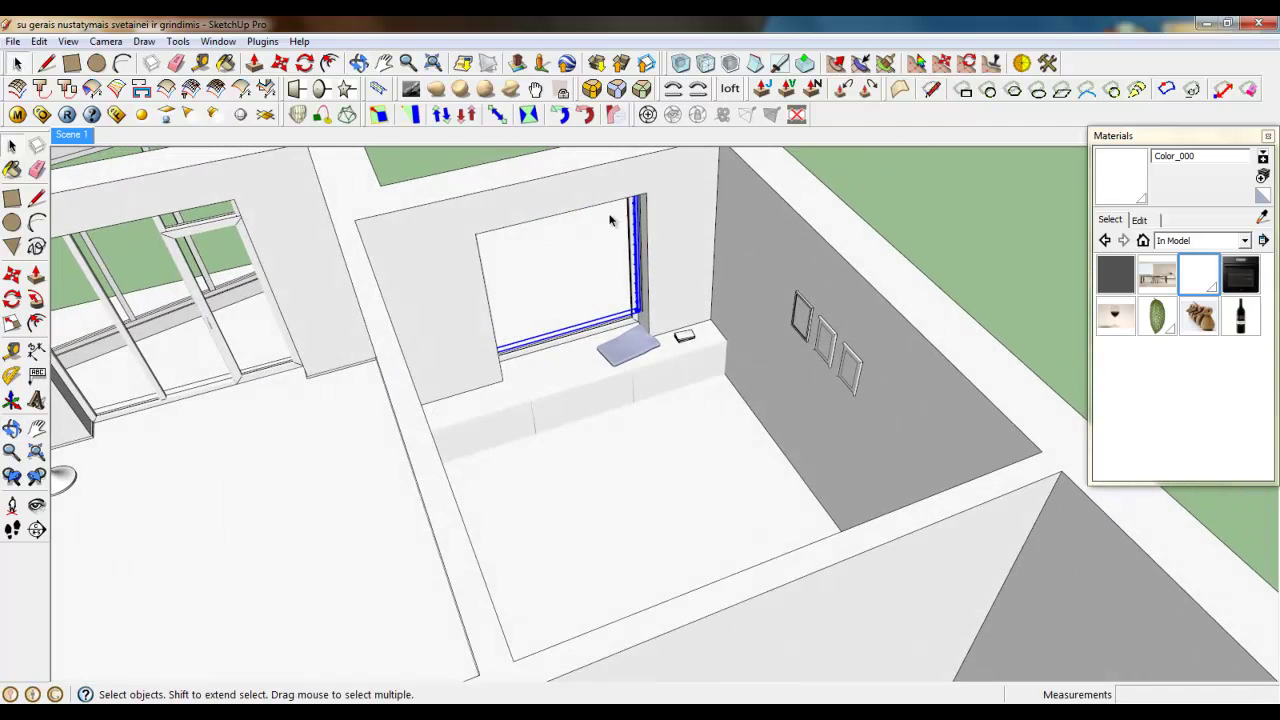
{"action": "scroll", "coordinate": [613, 222], "scroll_direction": "up", "scroll_amount": 5}
{"action": "scroll", "coordinate": [650, 238], "scroll_direction": "down", "scroll_amount": 3}
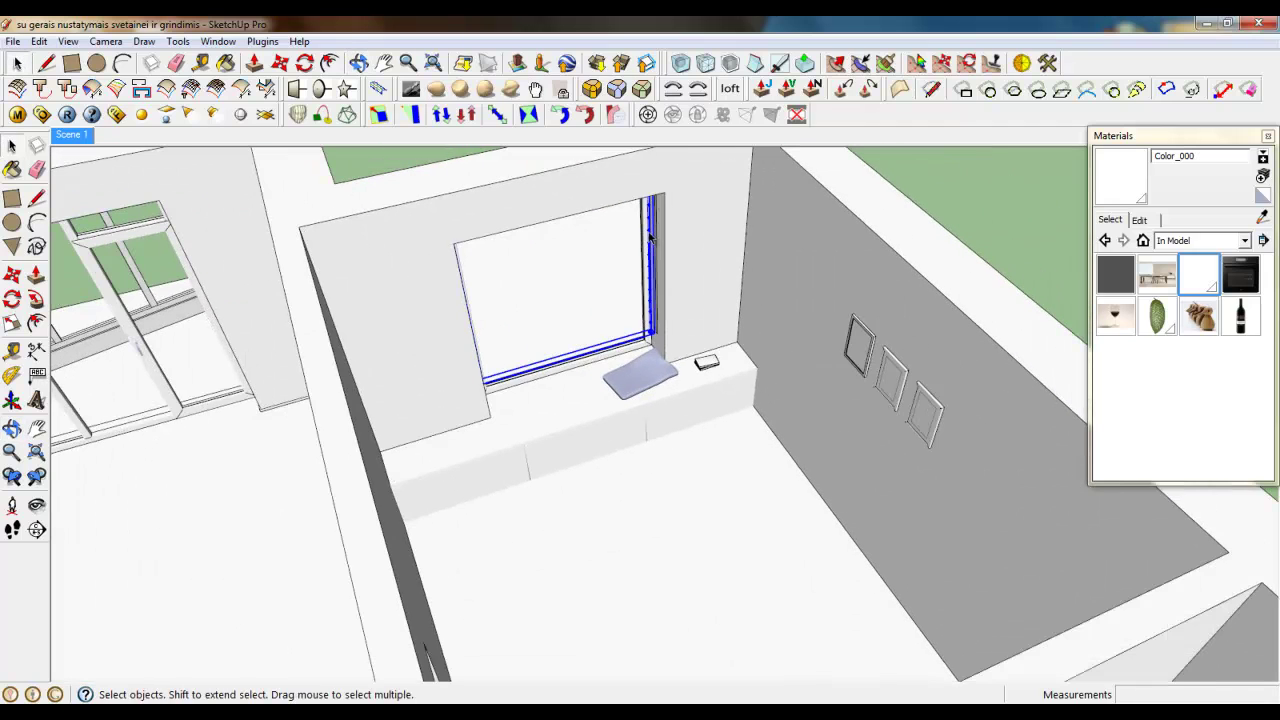